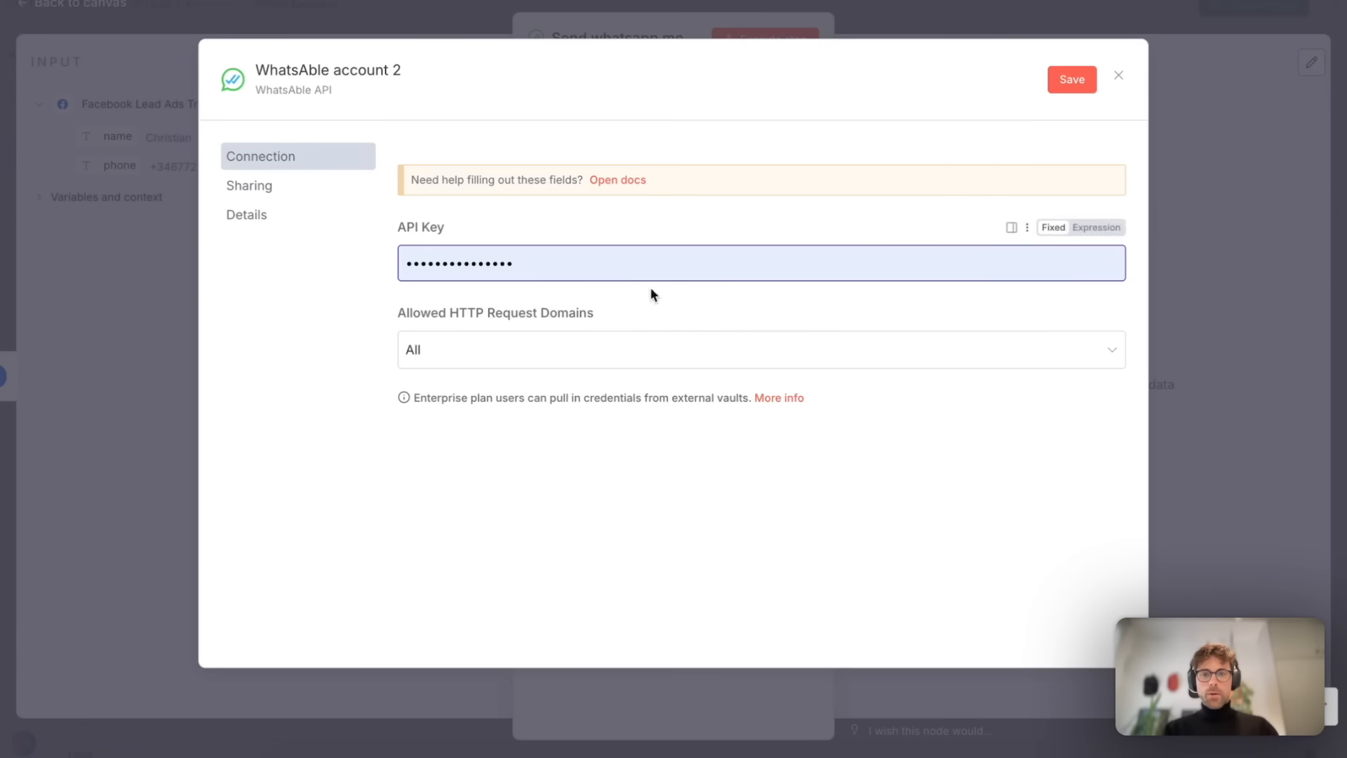
Paste the API key into the WhatsAble credential and save it.
double_click(519, 264)
key(ctrl+v)
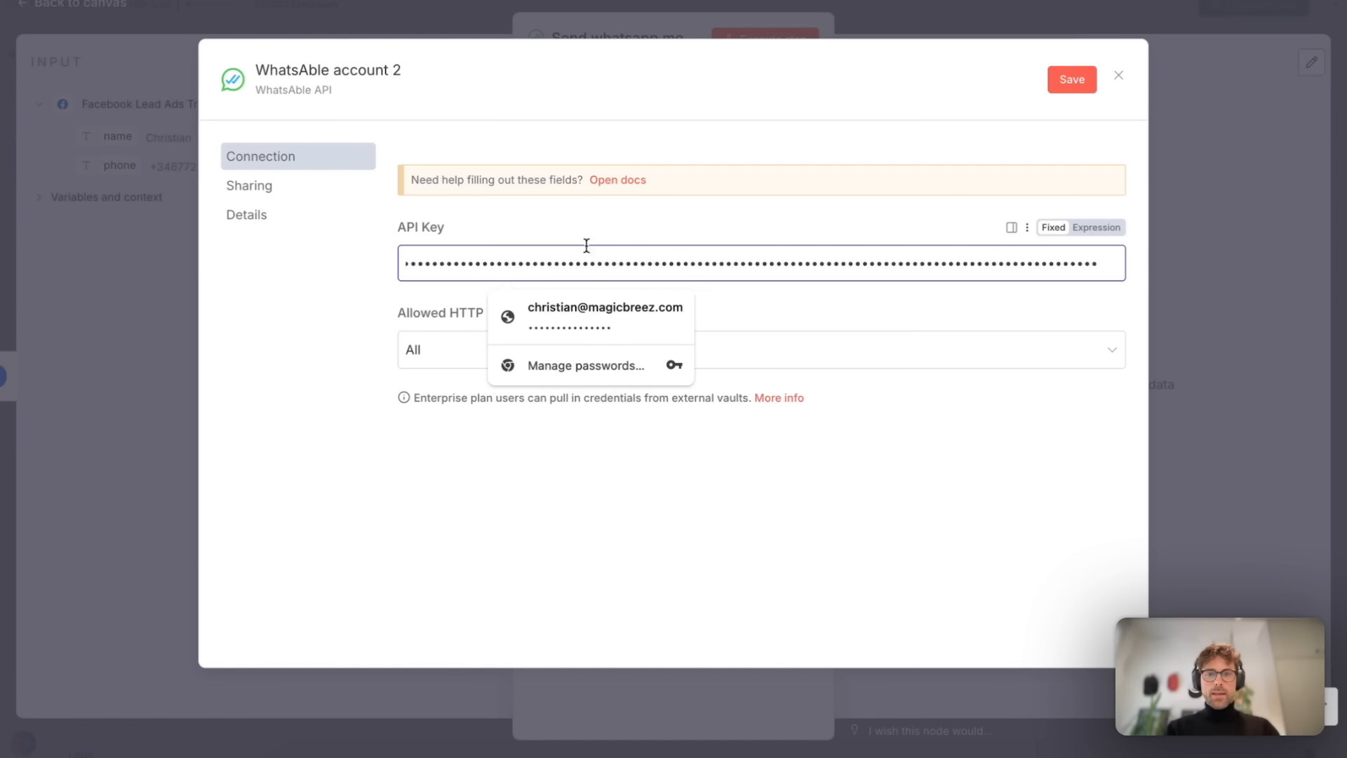
click(641, 226)
click(1077, 82)
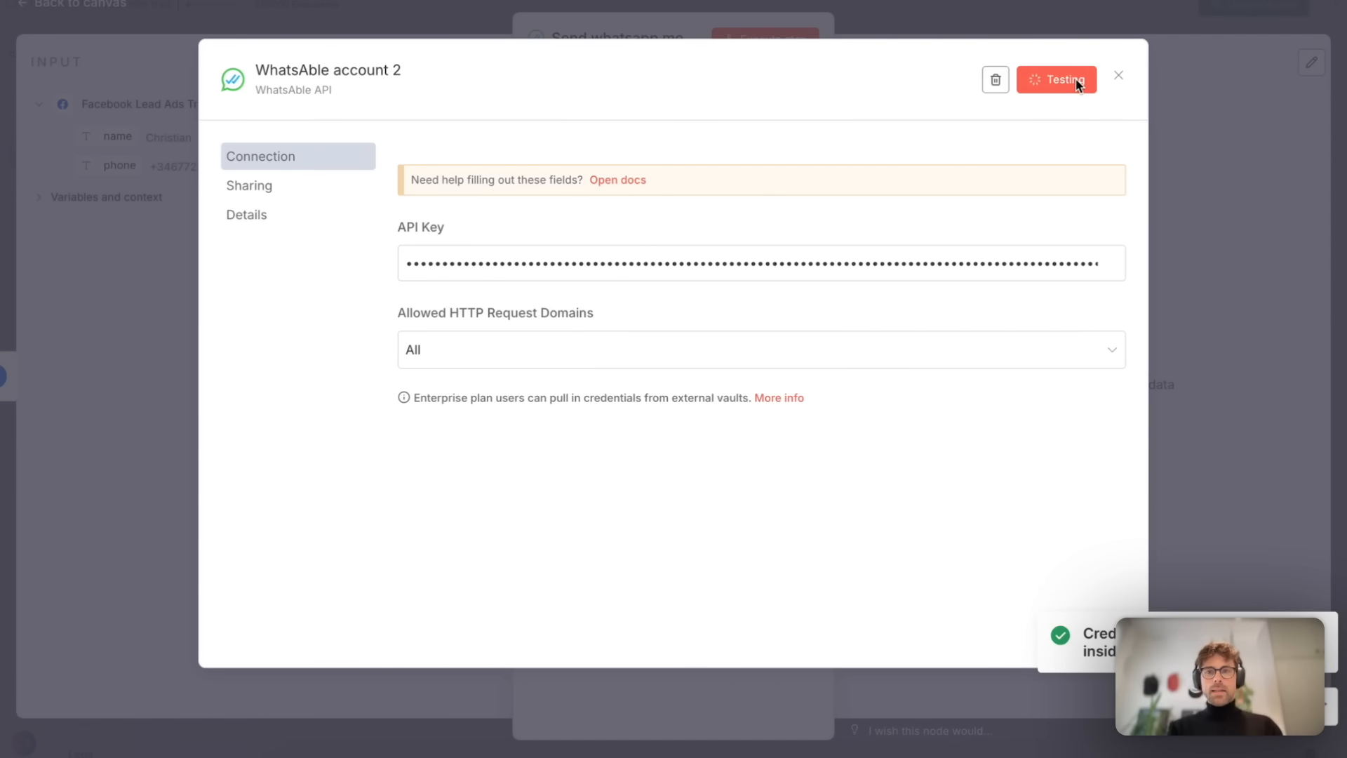
Rename the credential to "WhatsAble Demo" and close its settings.
click(377, 62)
key(End)
key(BackSpace)
key(BackSpace)
key(BackSpace)
key(BackSpace)
key(BackSpace)
key(BackSpace)
key(BackSpace)
key(BackSpace)
key(BackSpace)
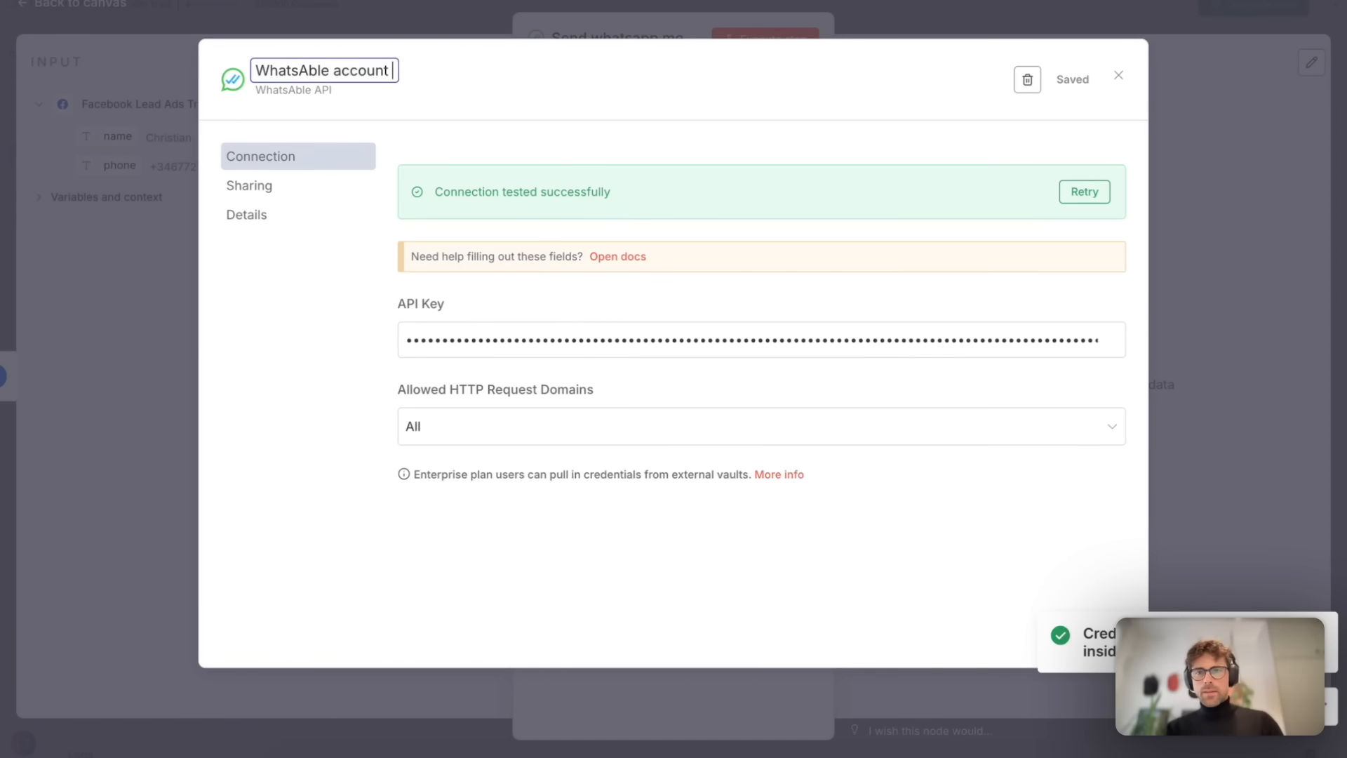
text(Demo)
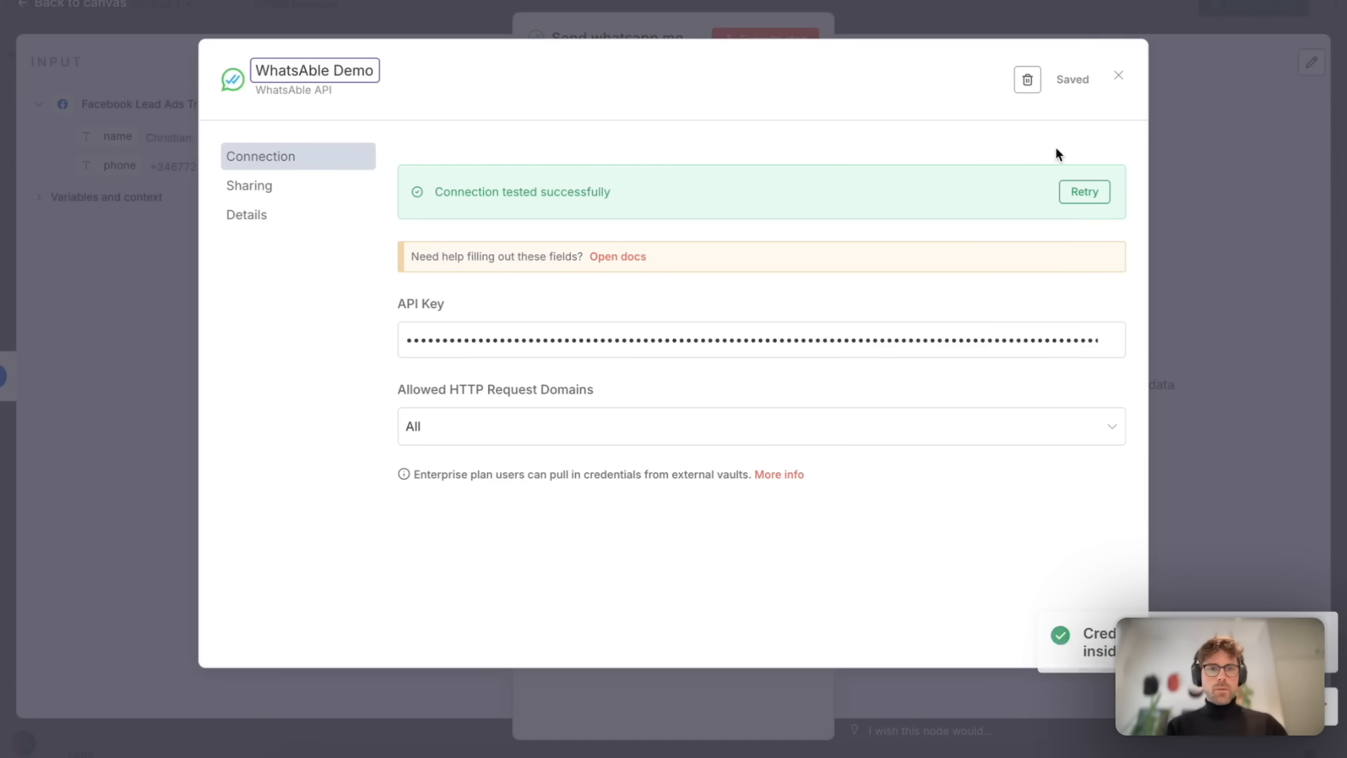
key(Return)
click(1081, 78)
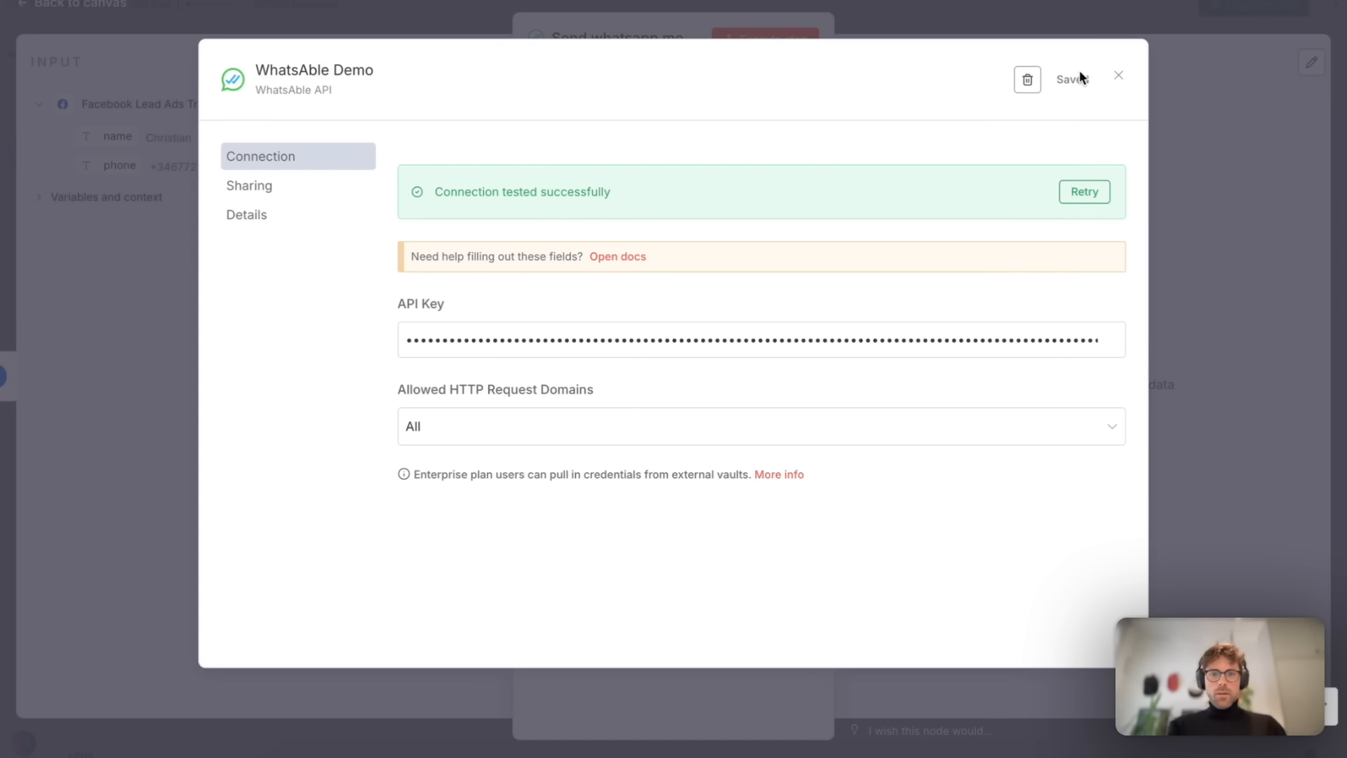
click(1119, 76)
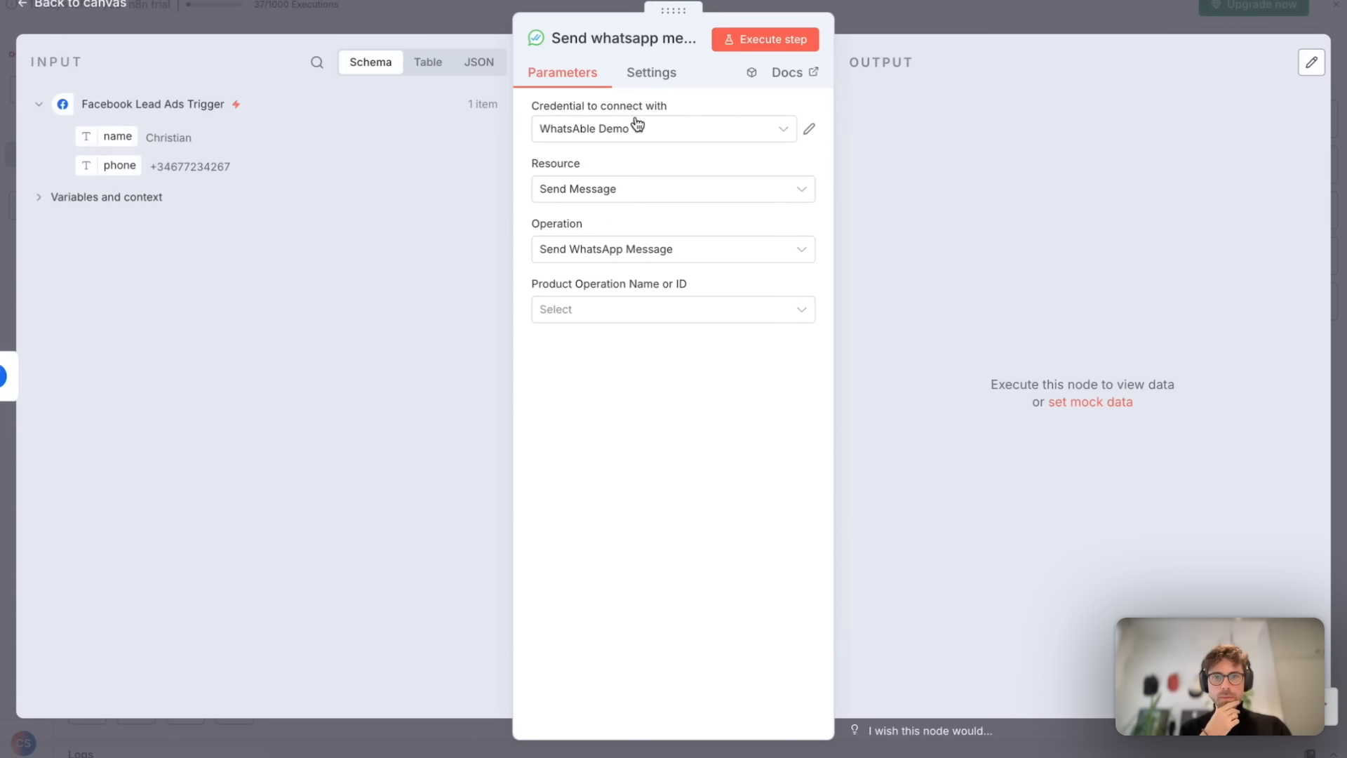
Configure the node with resource Send Message, operation Send WhatsApp Message and product operation Send Template Via Notifyer.
click(602, 195)
click(602, 232)
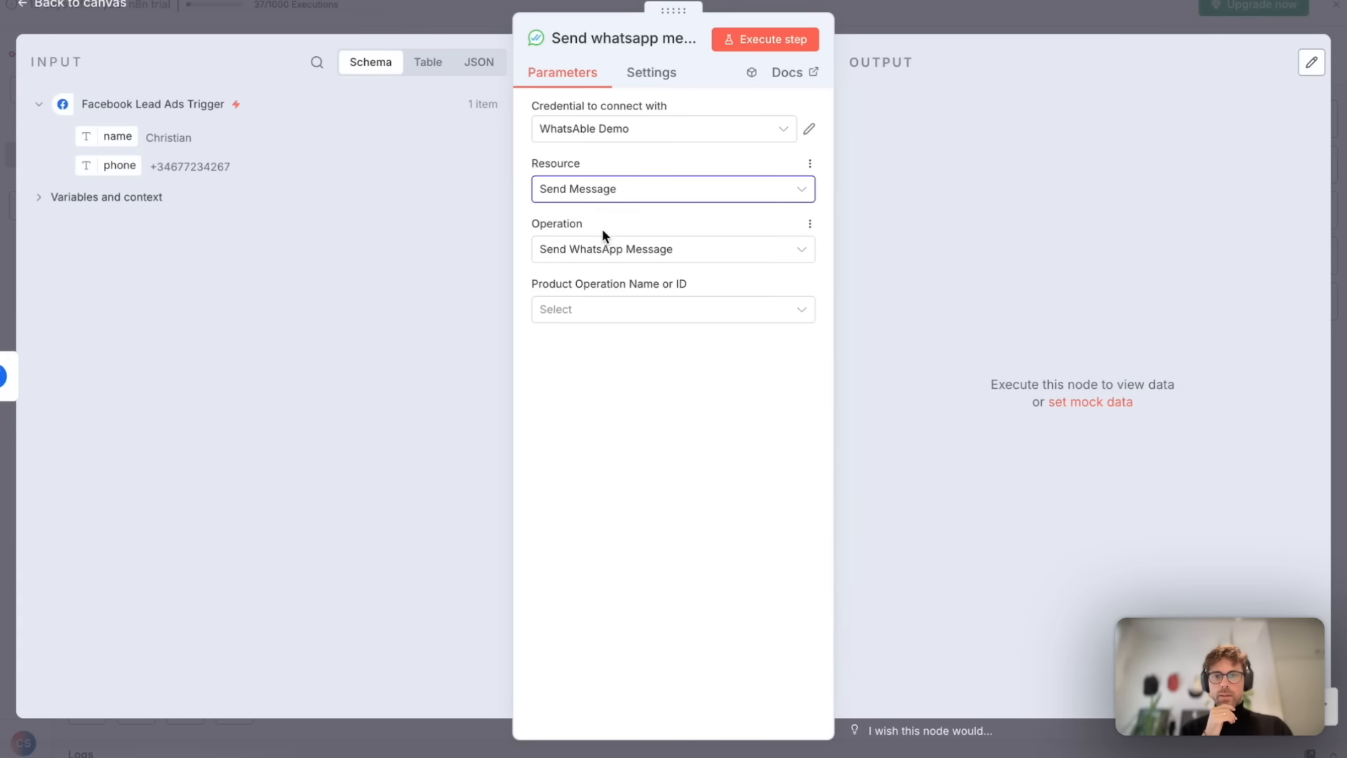
click(597, 261)
click(598, 296)
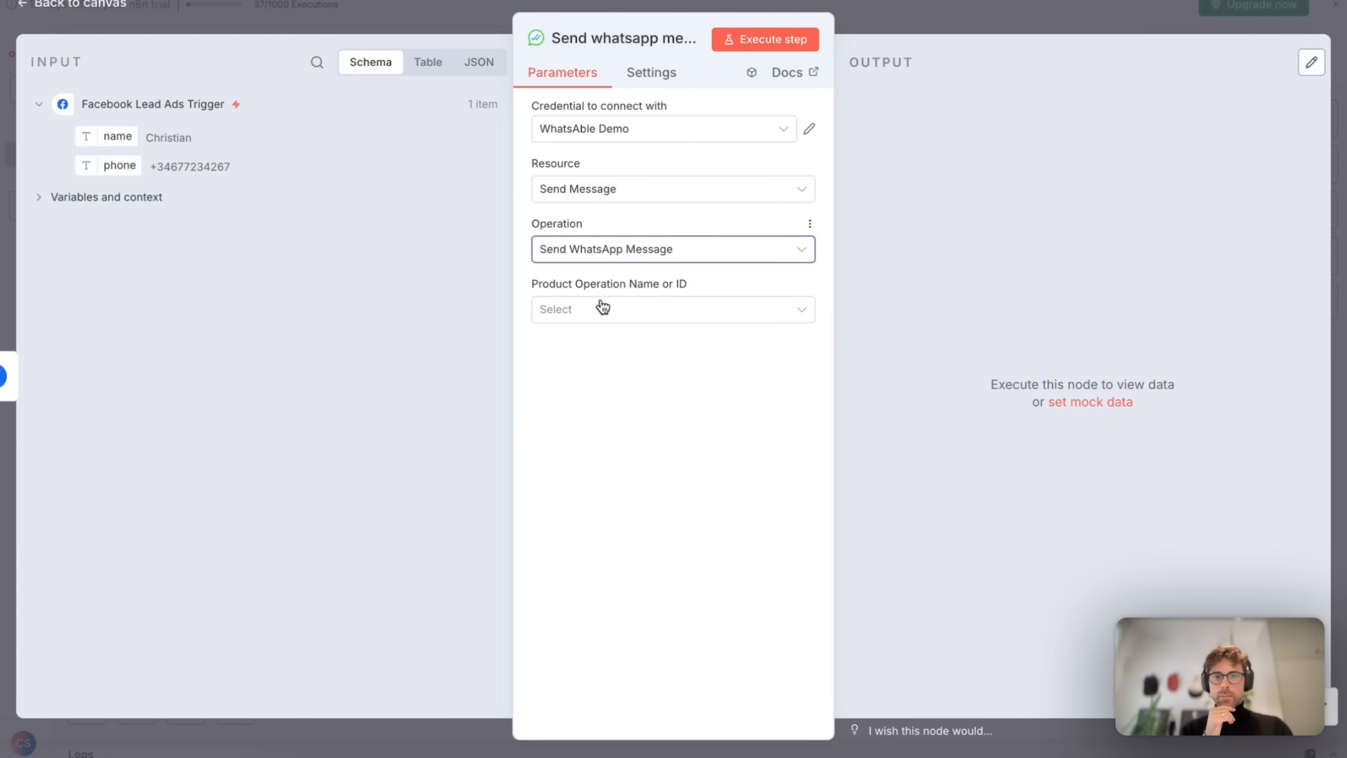
click(610, 308)
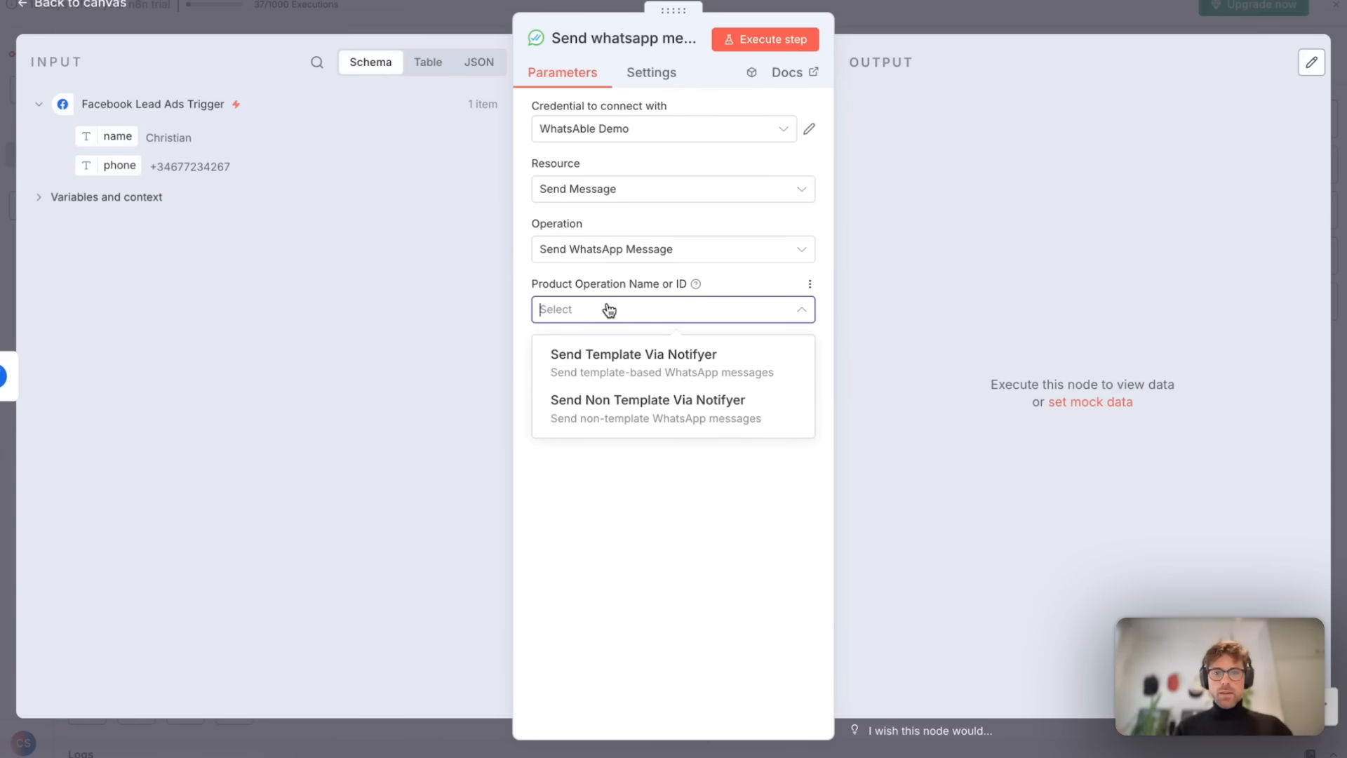
click(607, 373)
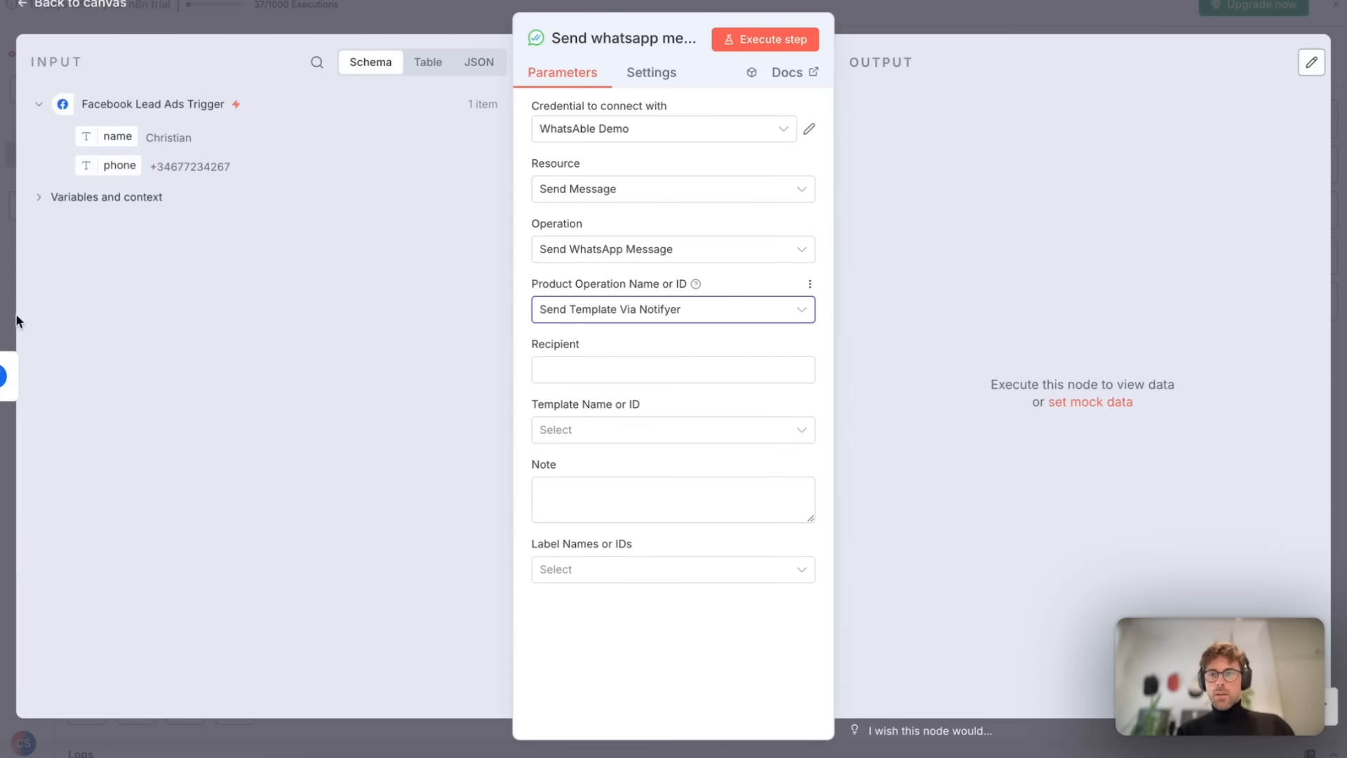
Switch to the Notifyer console and open the list of existing message templates.
mouse_move(2, 323)
click(56, 369)
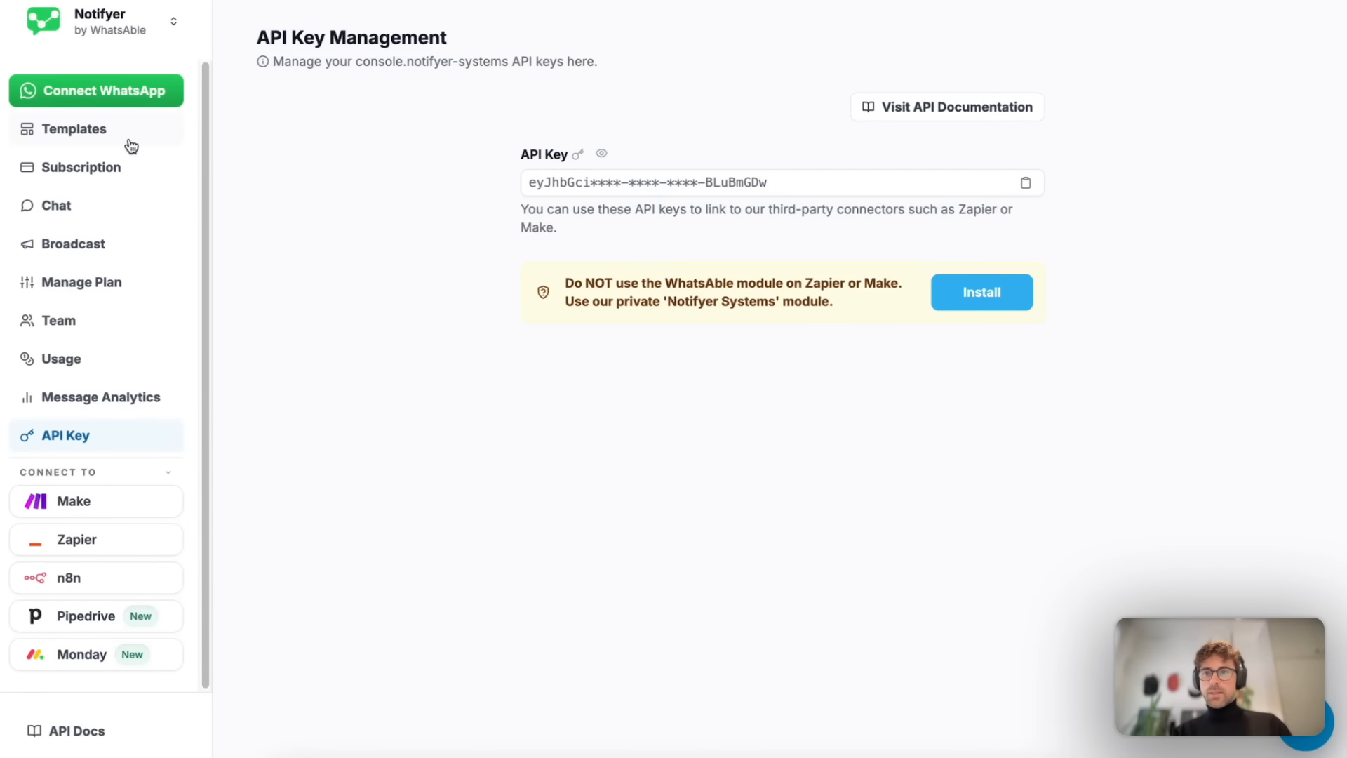
click(132, 145)
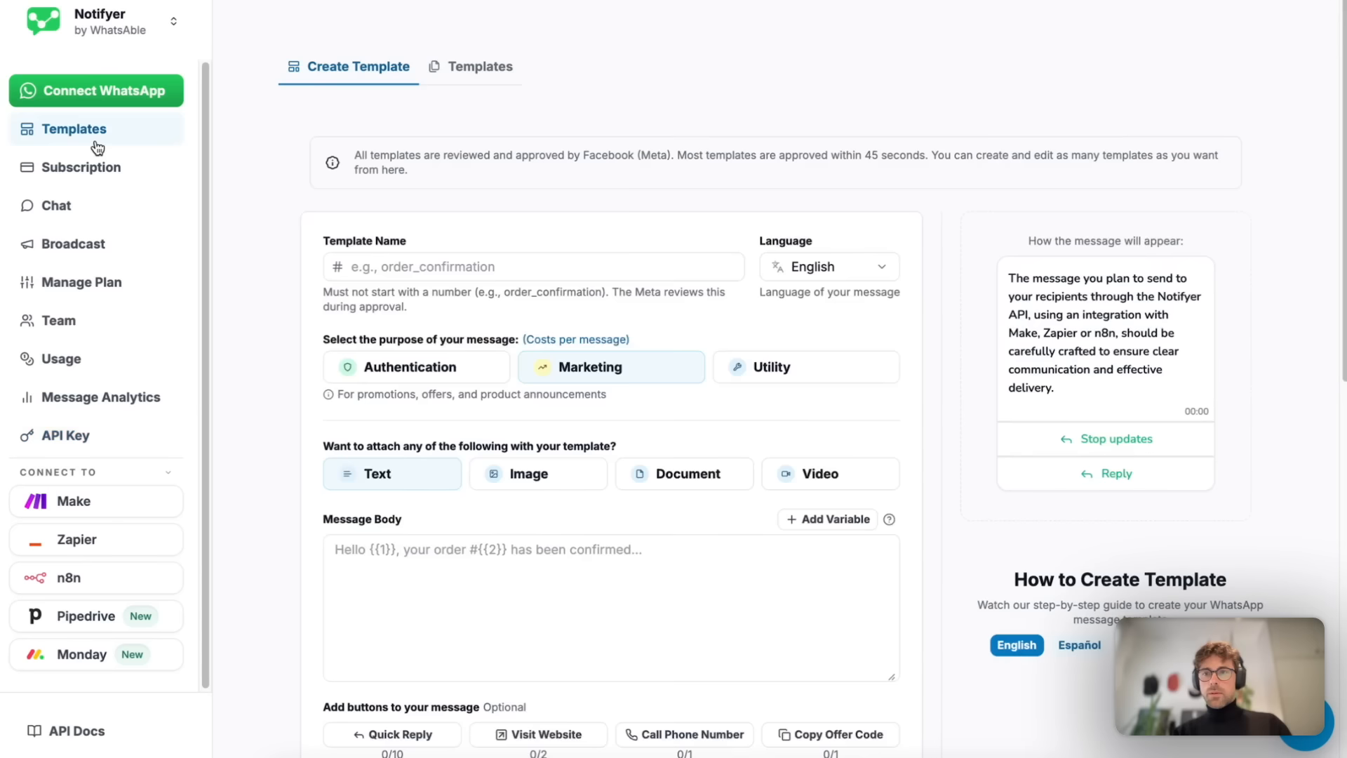
click(480, 70)
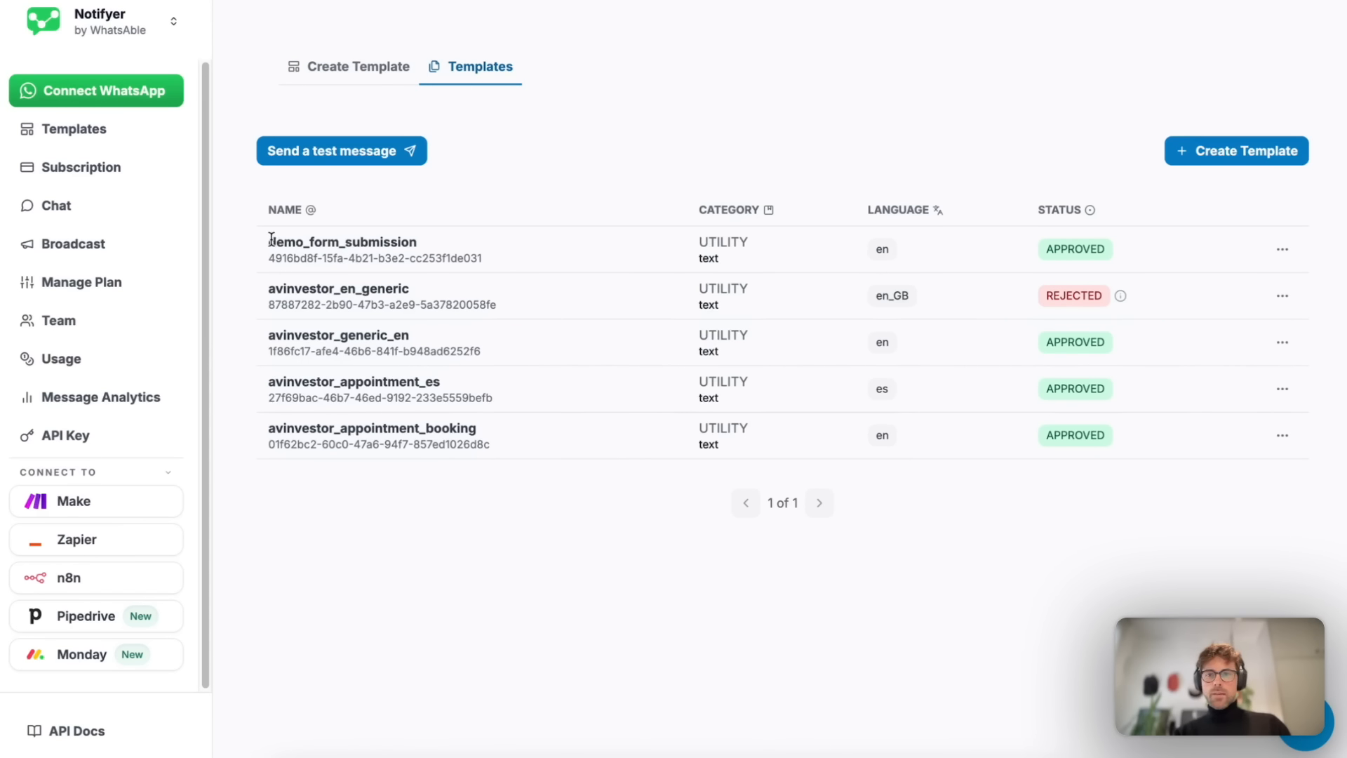
Preview the message text and variable of the demo_form_submission template, and close the preview.
drag(271, 239, 451, 247)
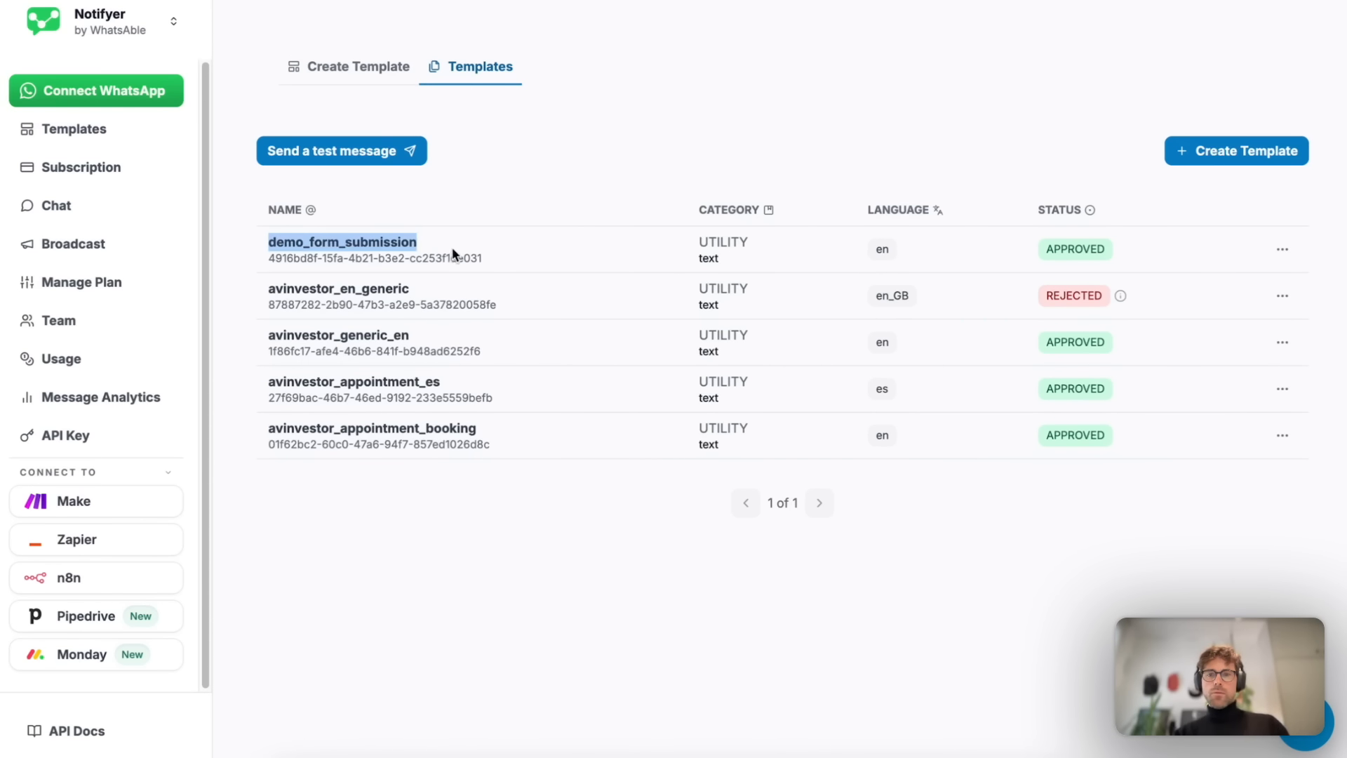
click(1285, 252)
click(1193, 289)
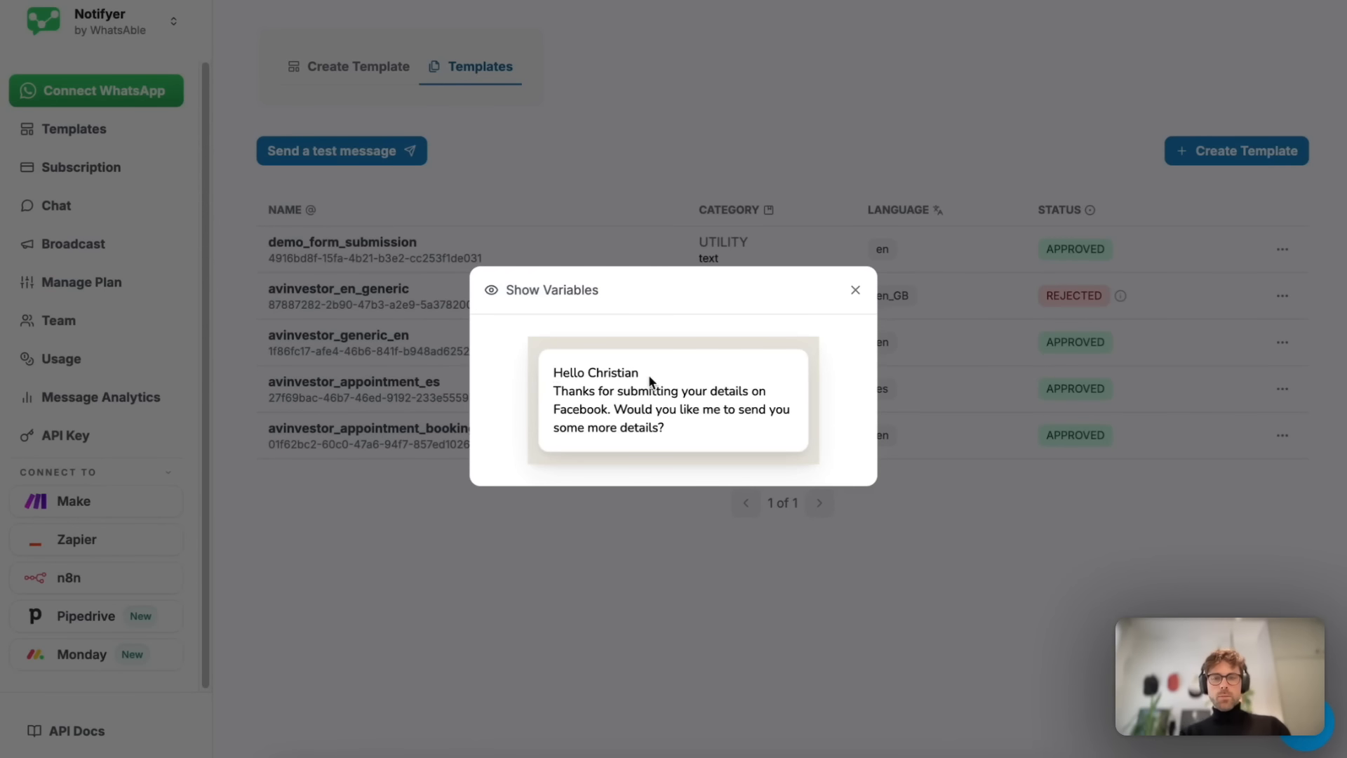
drag(553, 372, 691, 436)
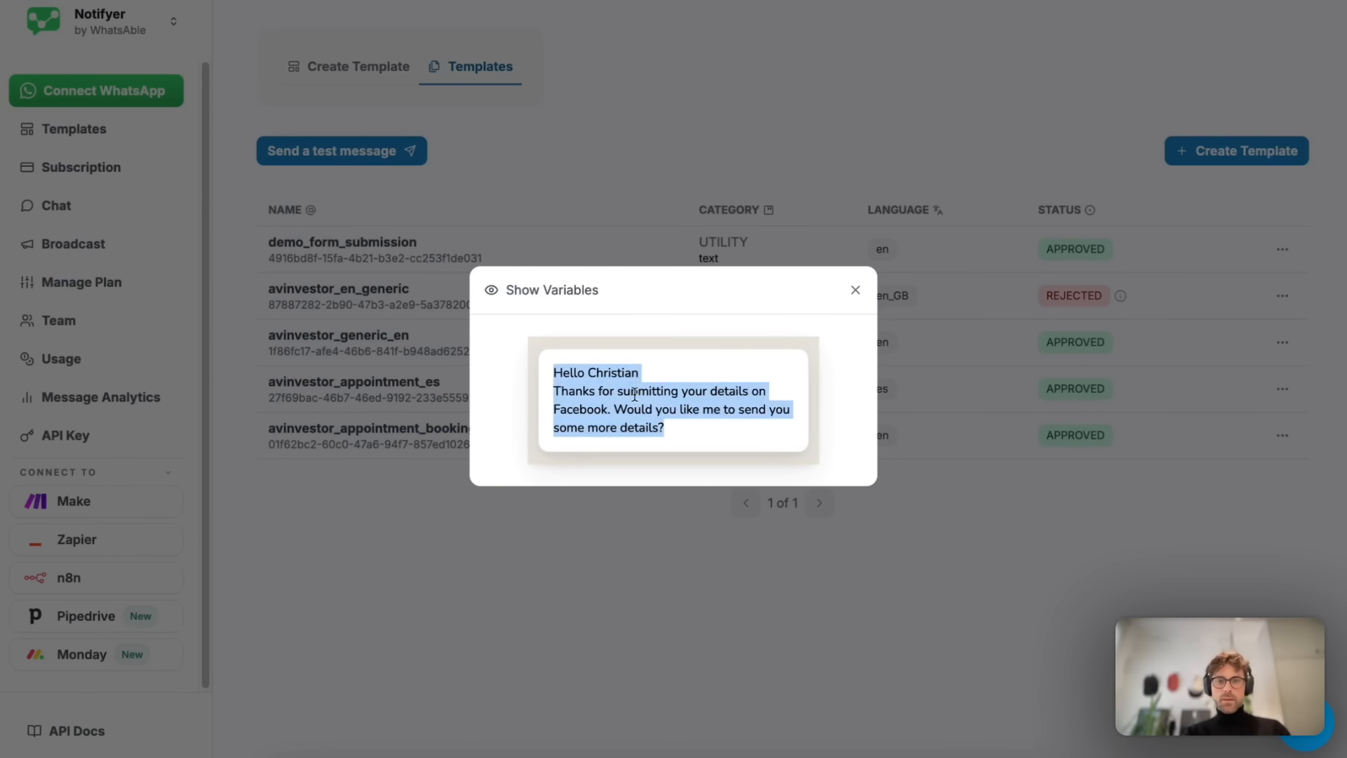
double_click(614, 372)
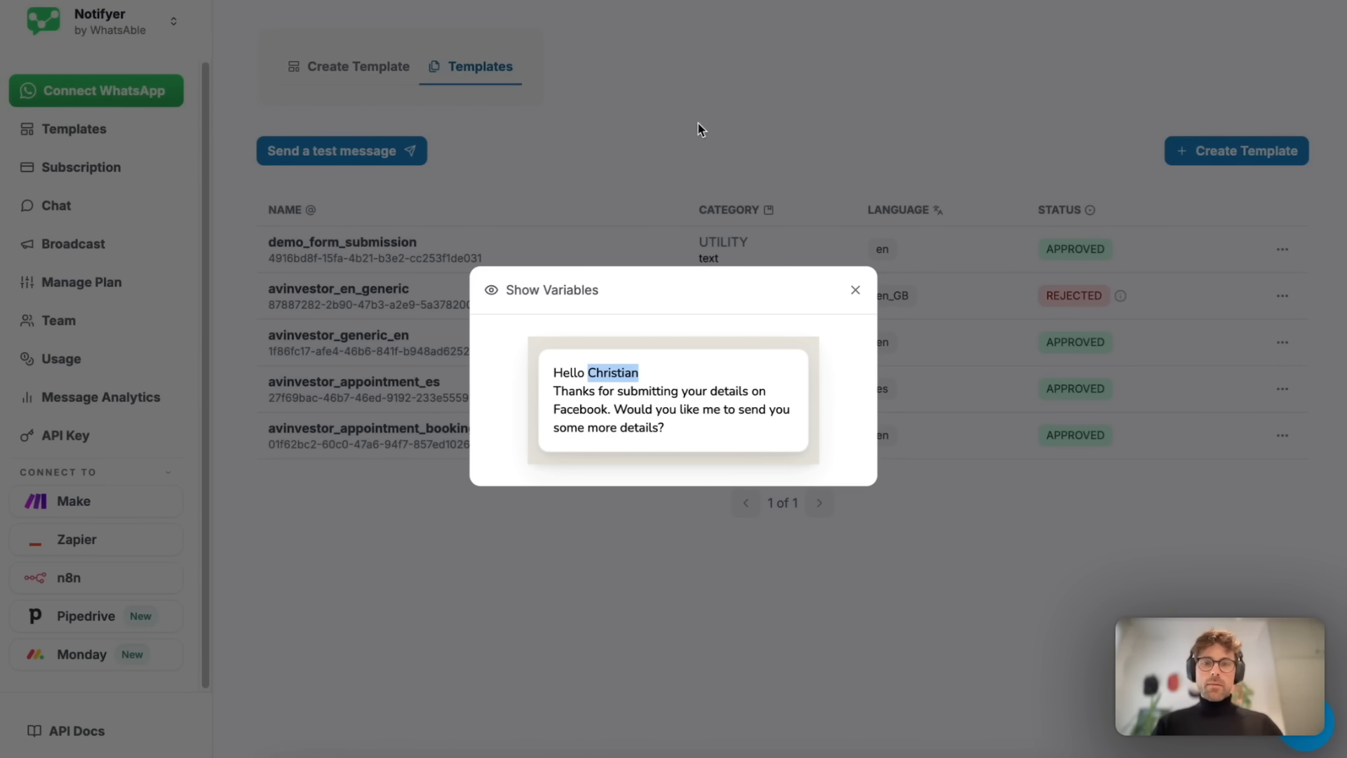
click(681, 158)
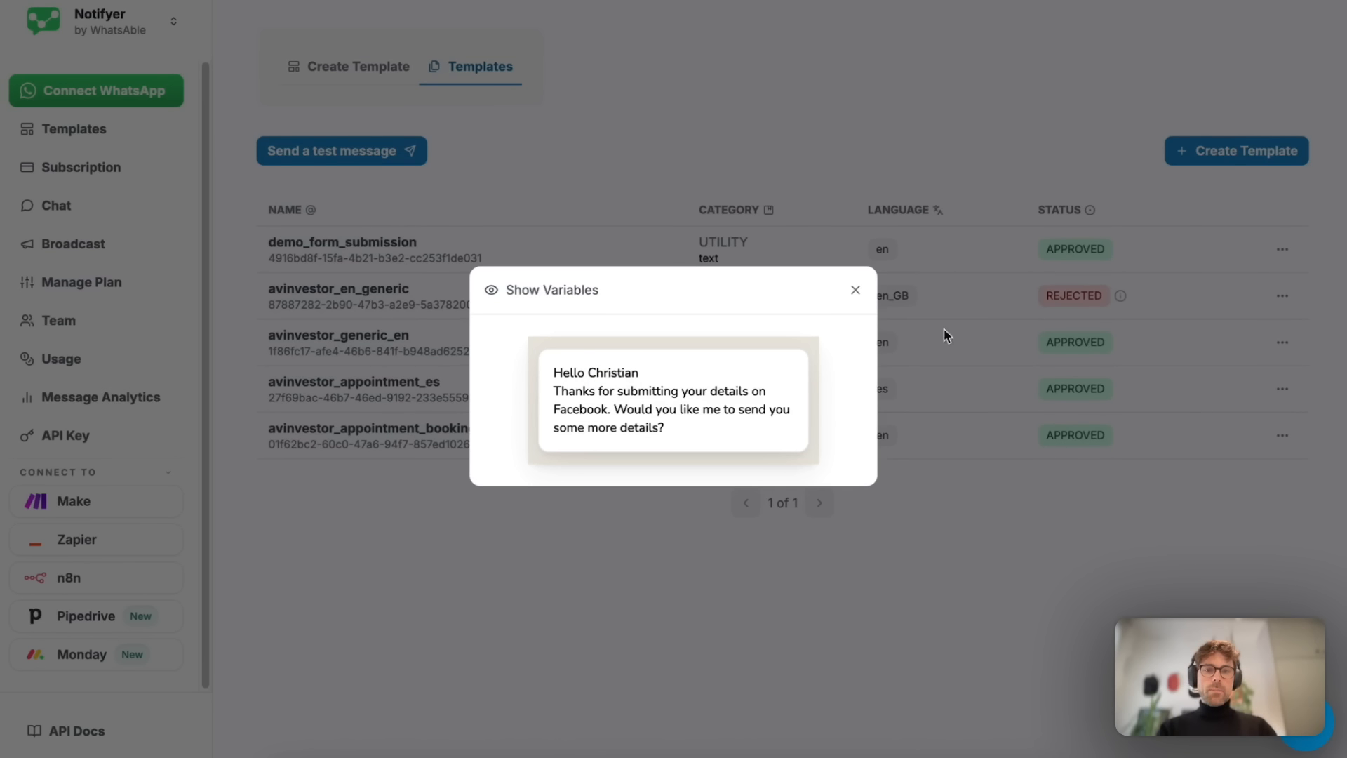
click(855, 290)
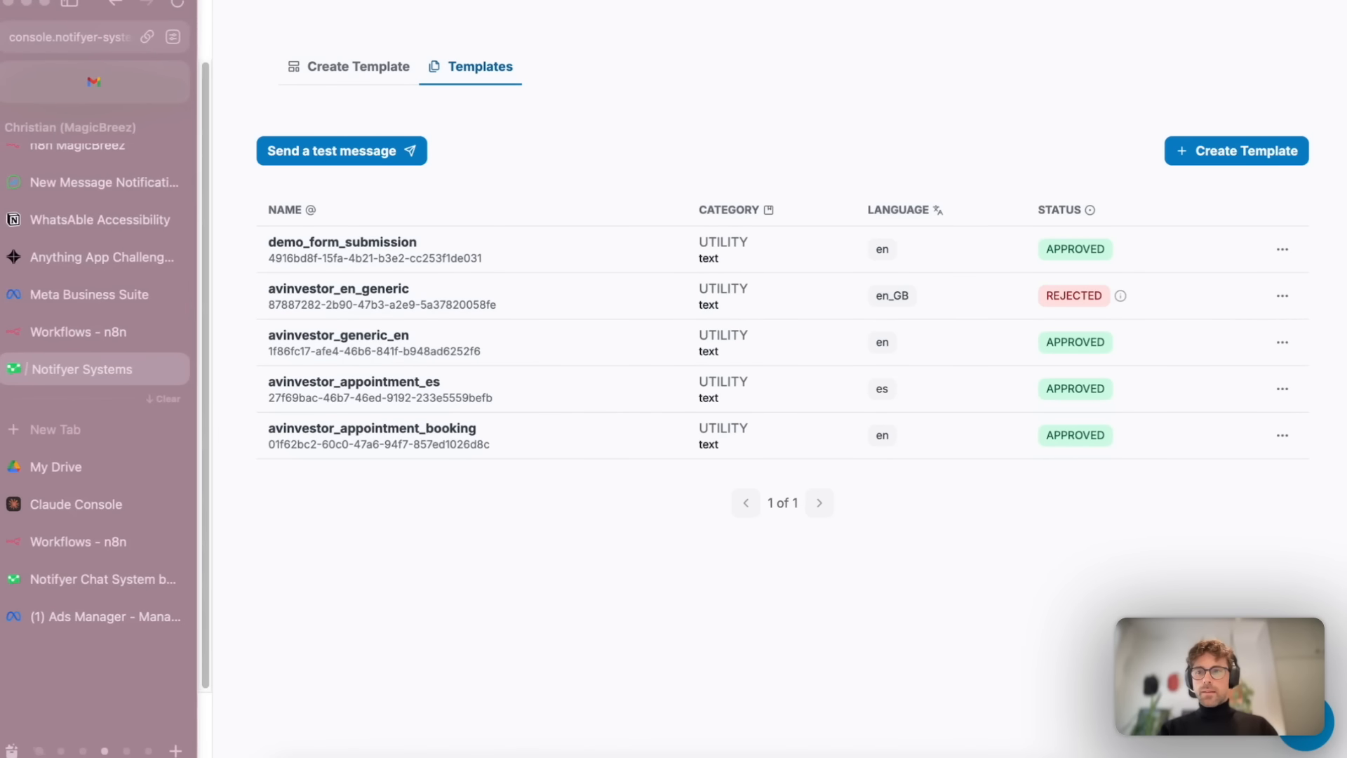
Return to the n8n node and map the Facebook lead's phone field into Recipient as {{ $json.phone }}.
key(super+t)
key(Return)
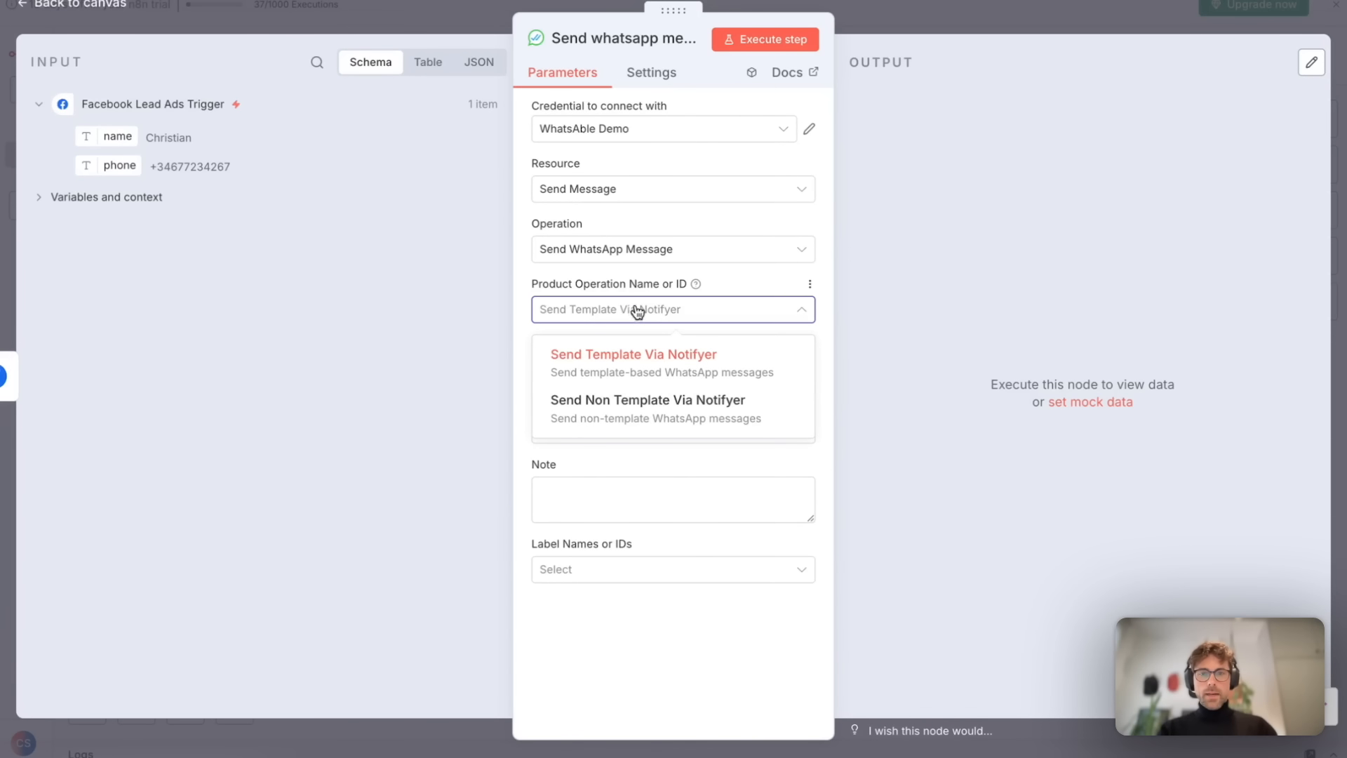
click(627, 361)
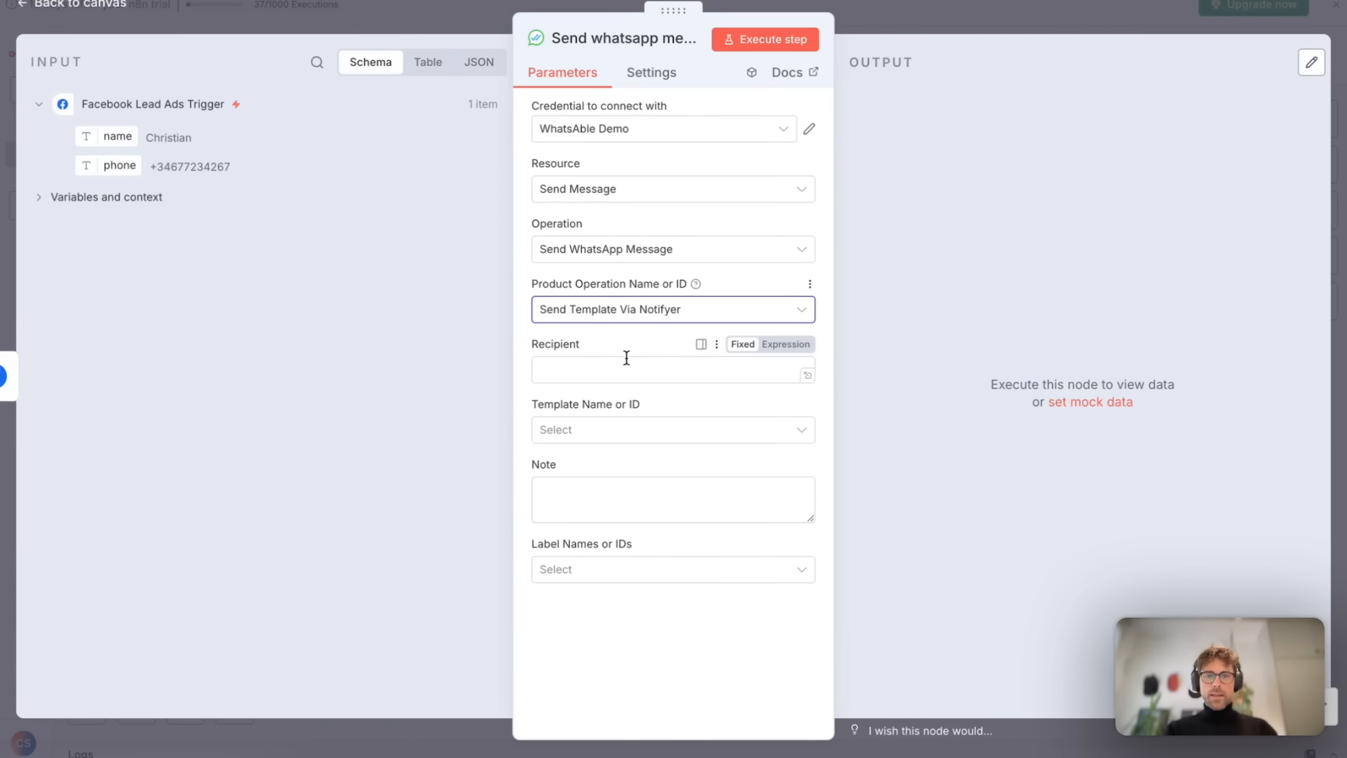
click(202, 190)
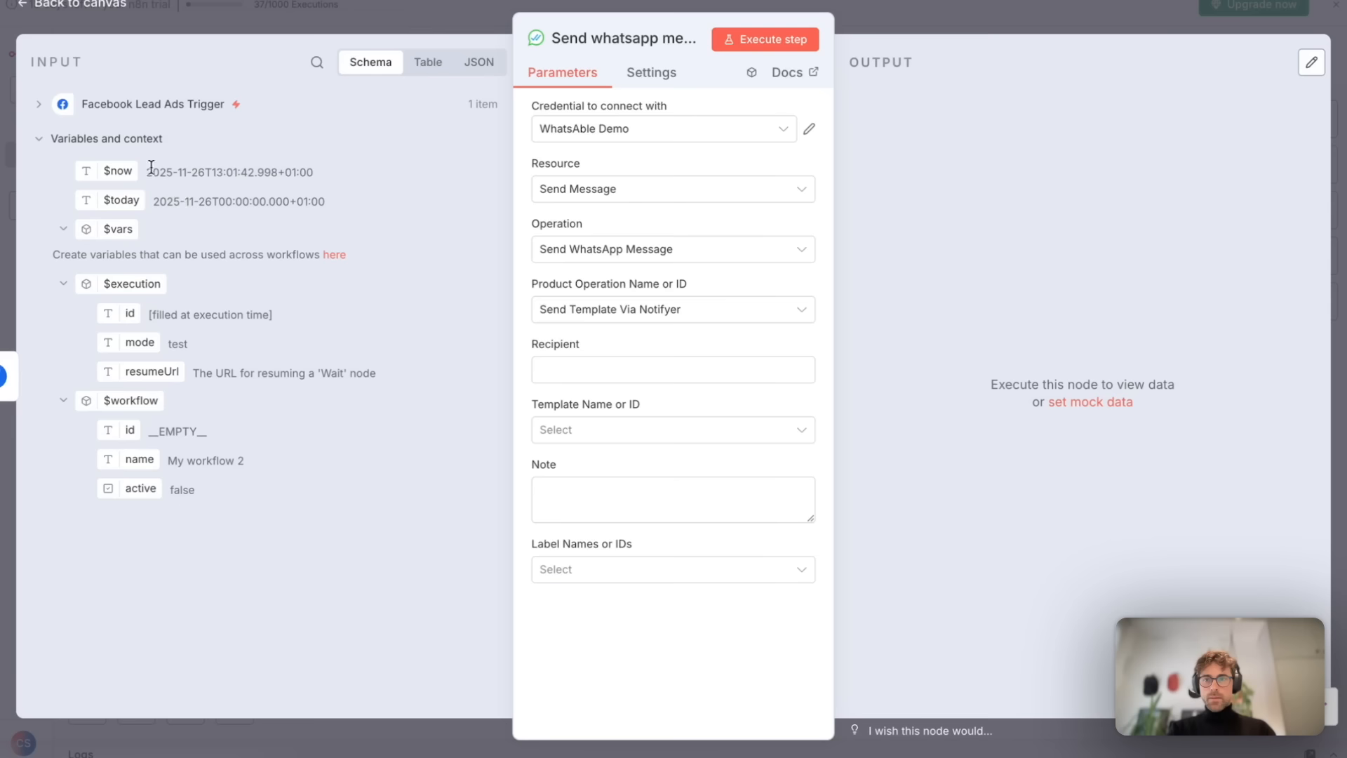
click(40, 138)
click(44, 105)
drag(119, 166, 625, 372)
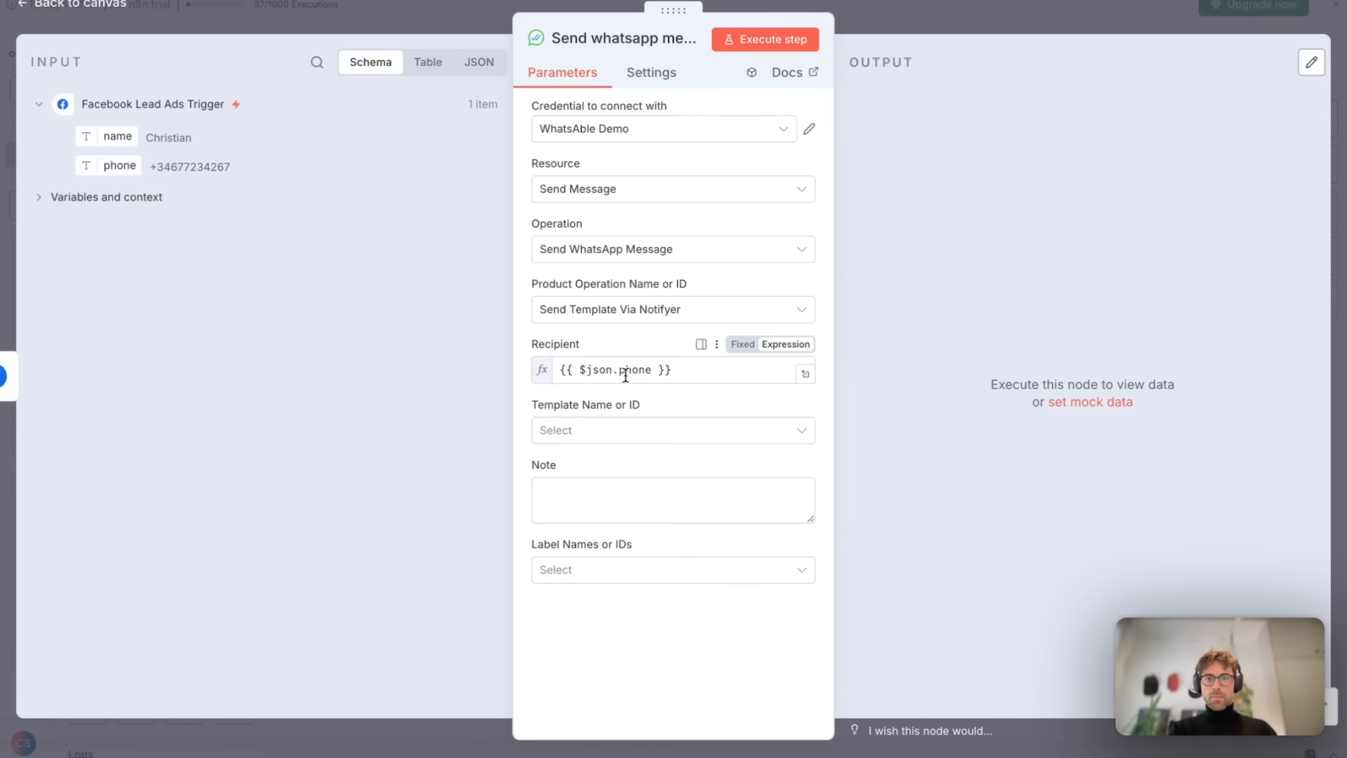
Choose demo_form_submission as a fixed value for the message template.
click(617, 449)
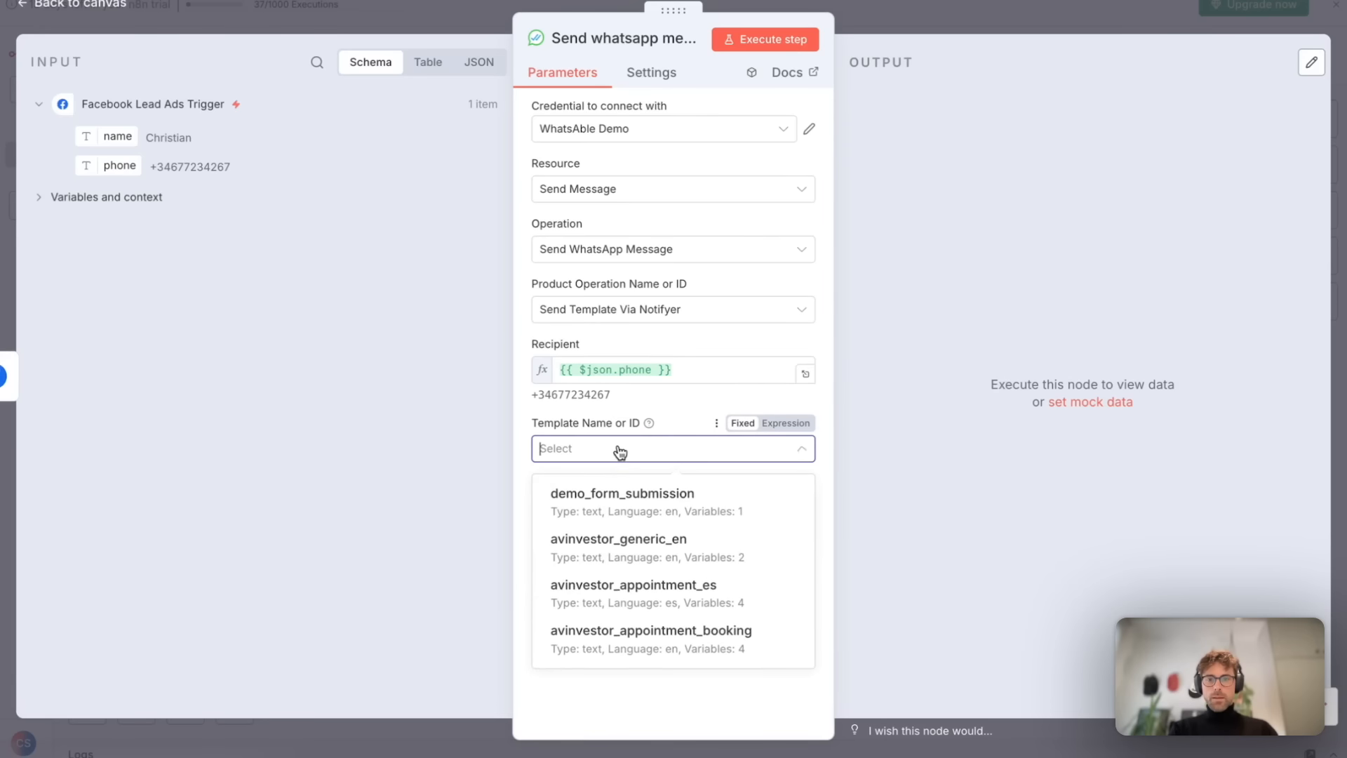
click(611, 494)
click(741, 423)
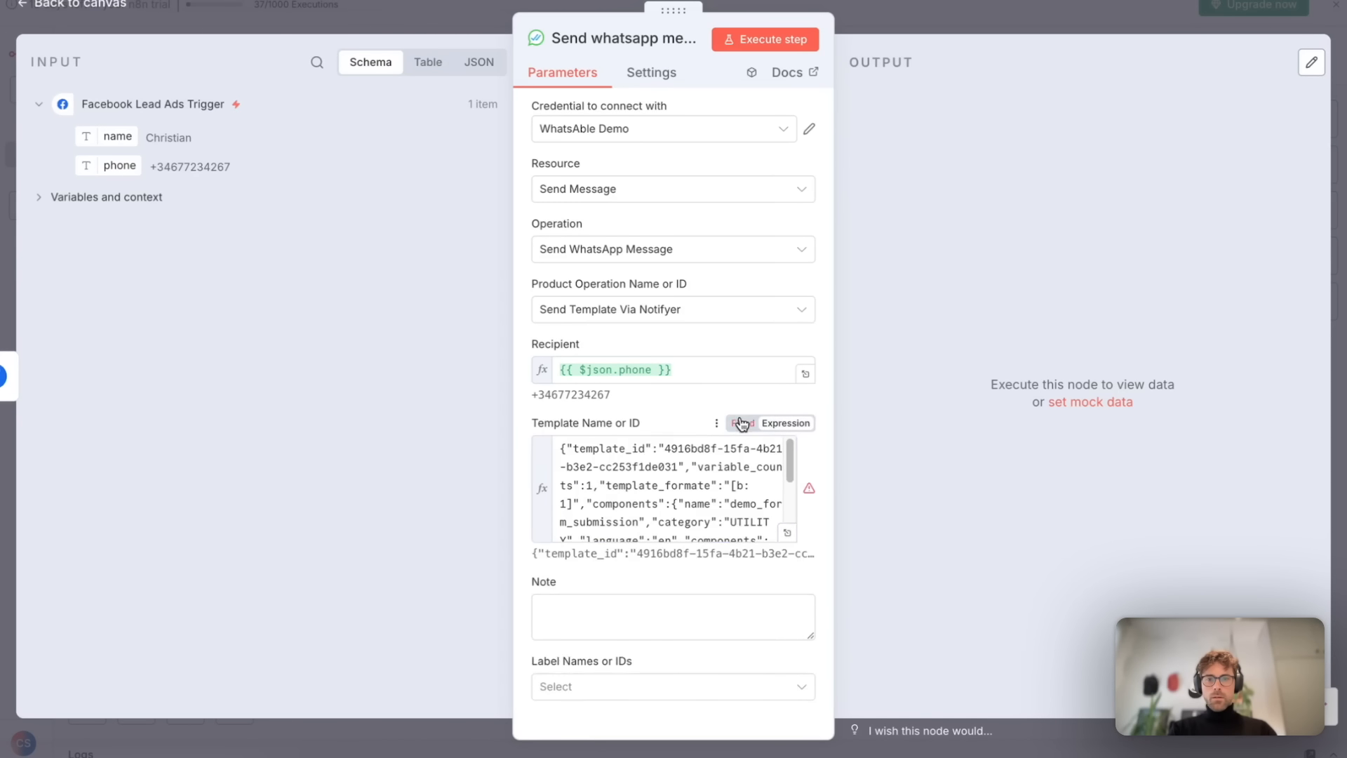
click(631, 449)
click(615, 492)
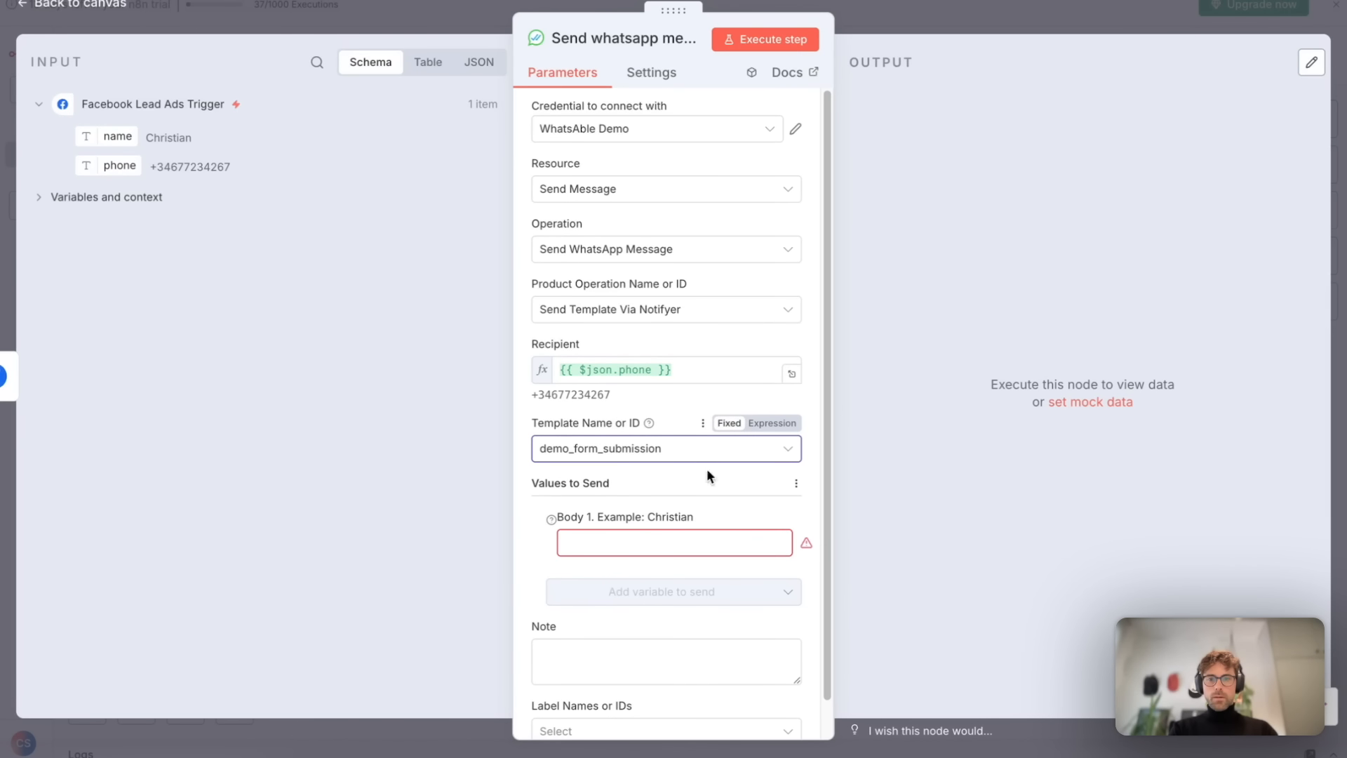
Map the lead's name field into the Body 1 variable as {{ $json.name }} and return to the canvas.
click(607, 542)
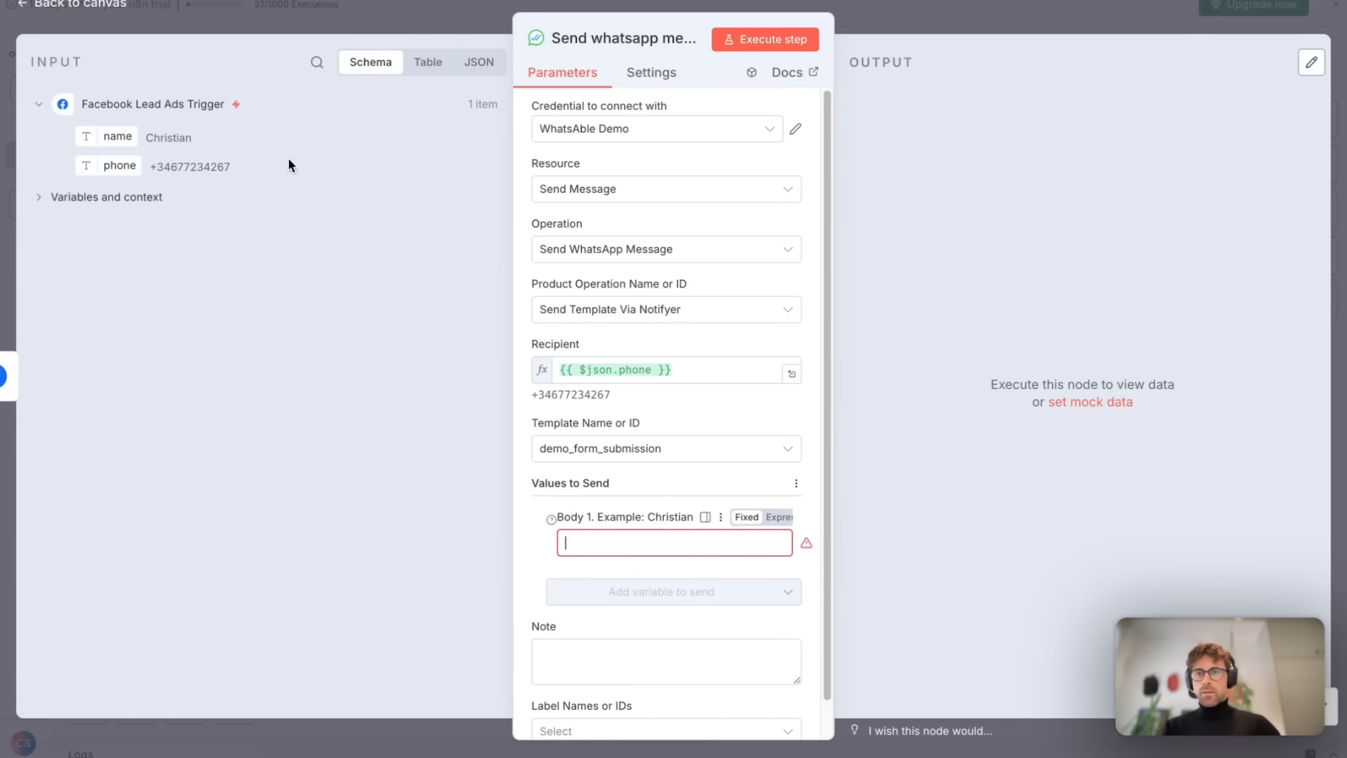
drag(113, 136, 602, 544)
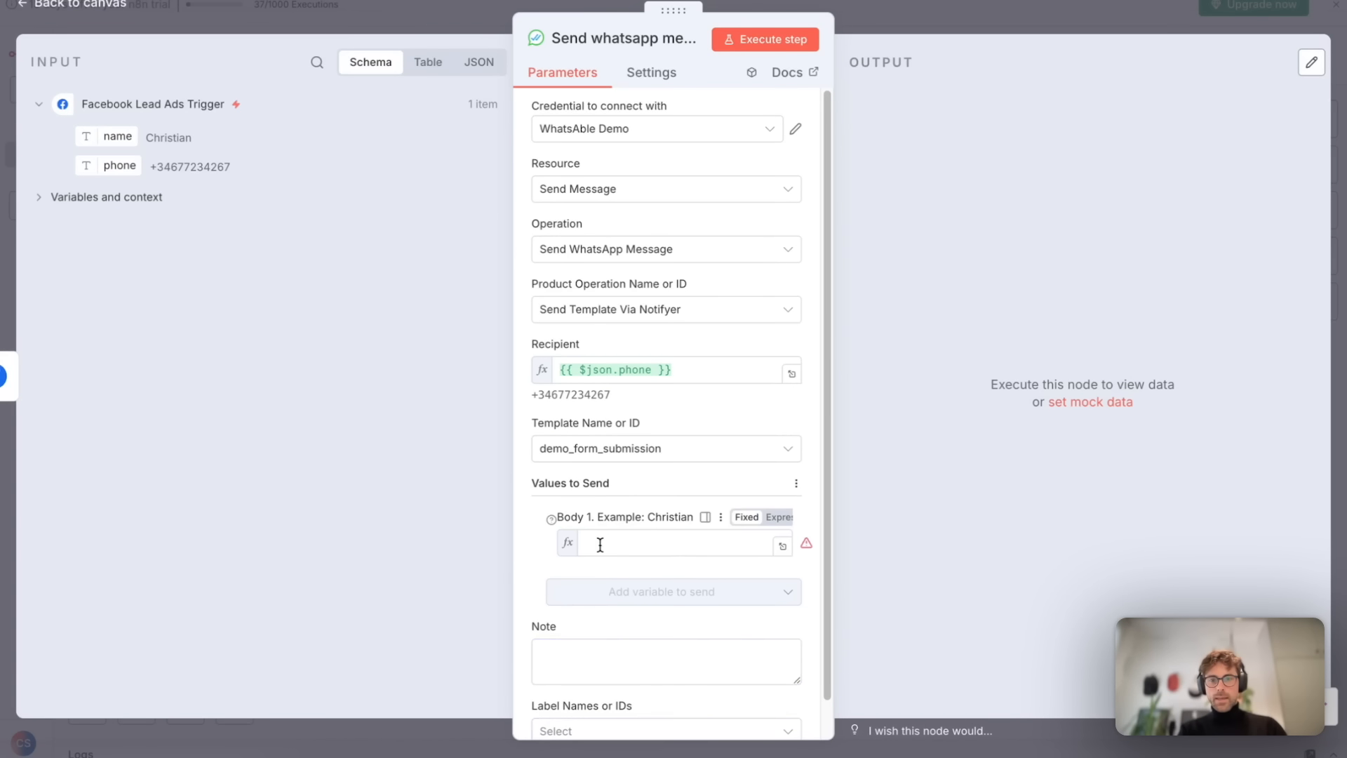
scroll(533, 505, down, 1)
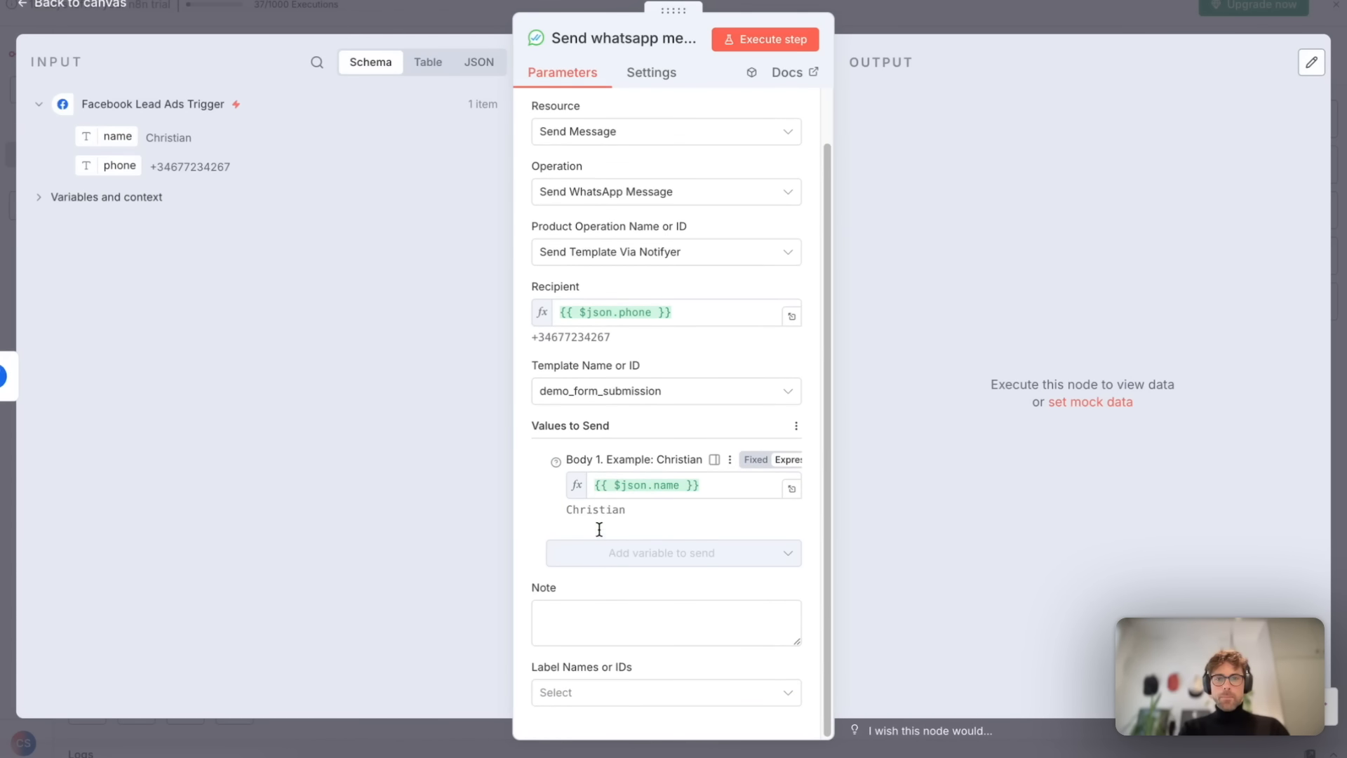
click(912, 17)
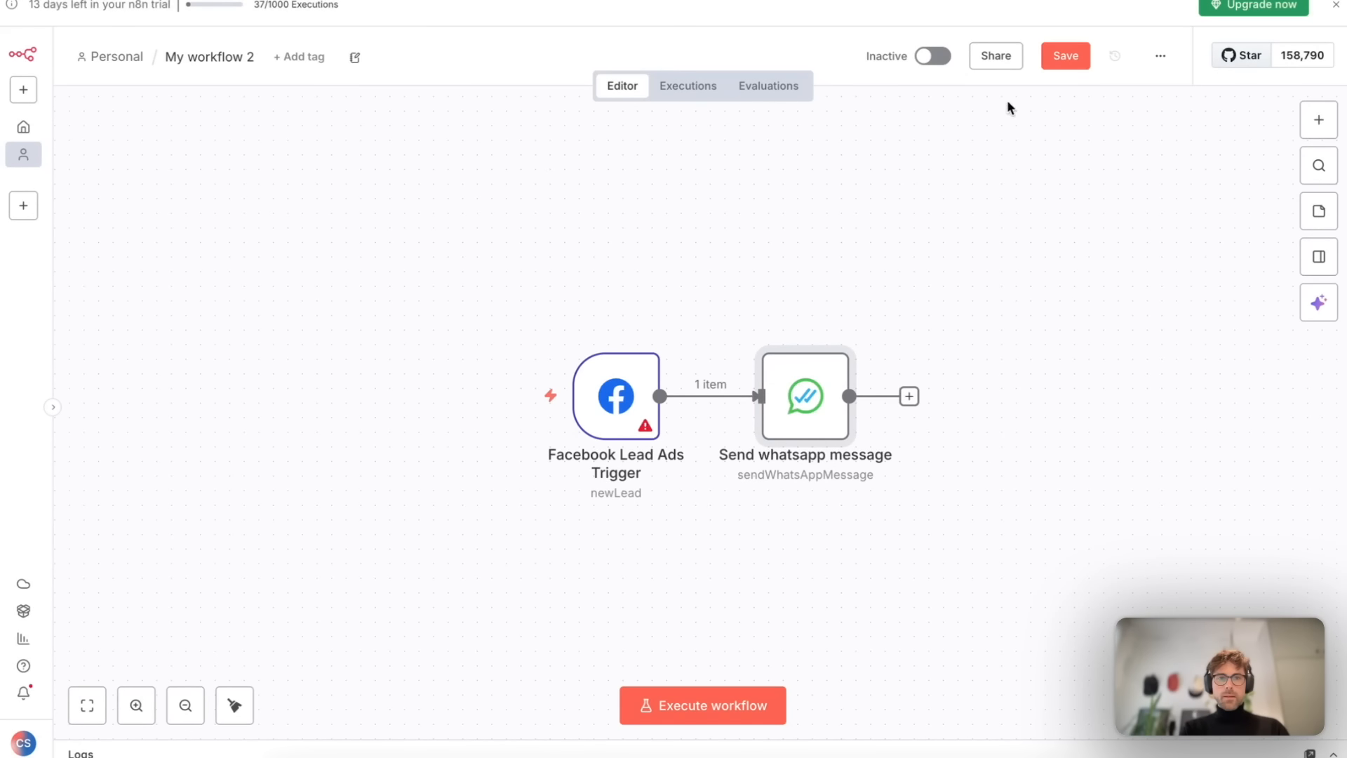
Save the workflow and execute it from the Facebook Lead Ads Trigger.
click(1066, 54)
mouse_move(613, 358)
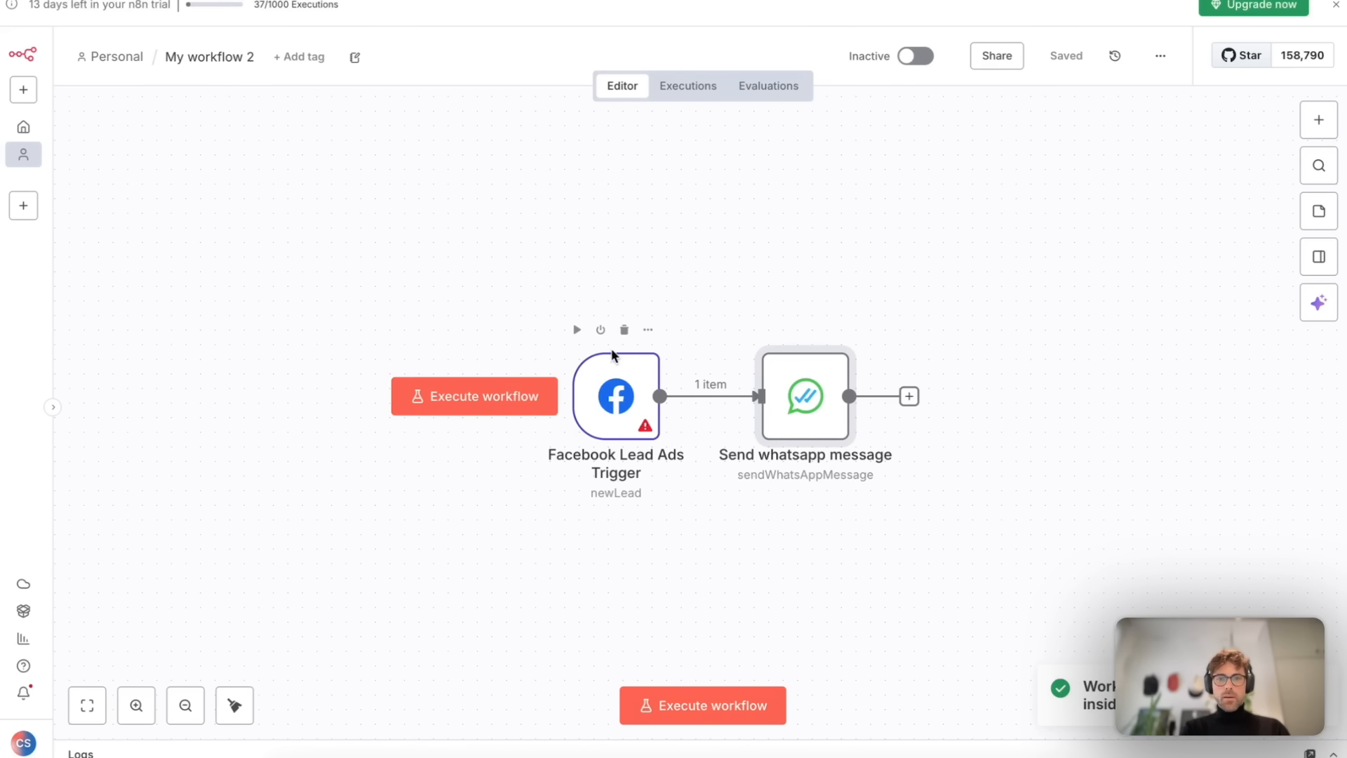
click(577, 331)
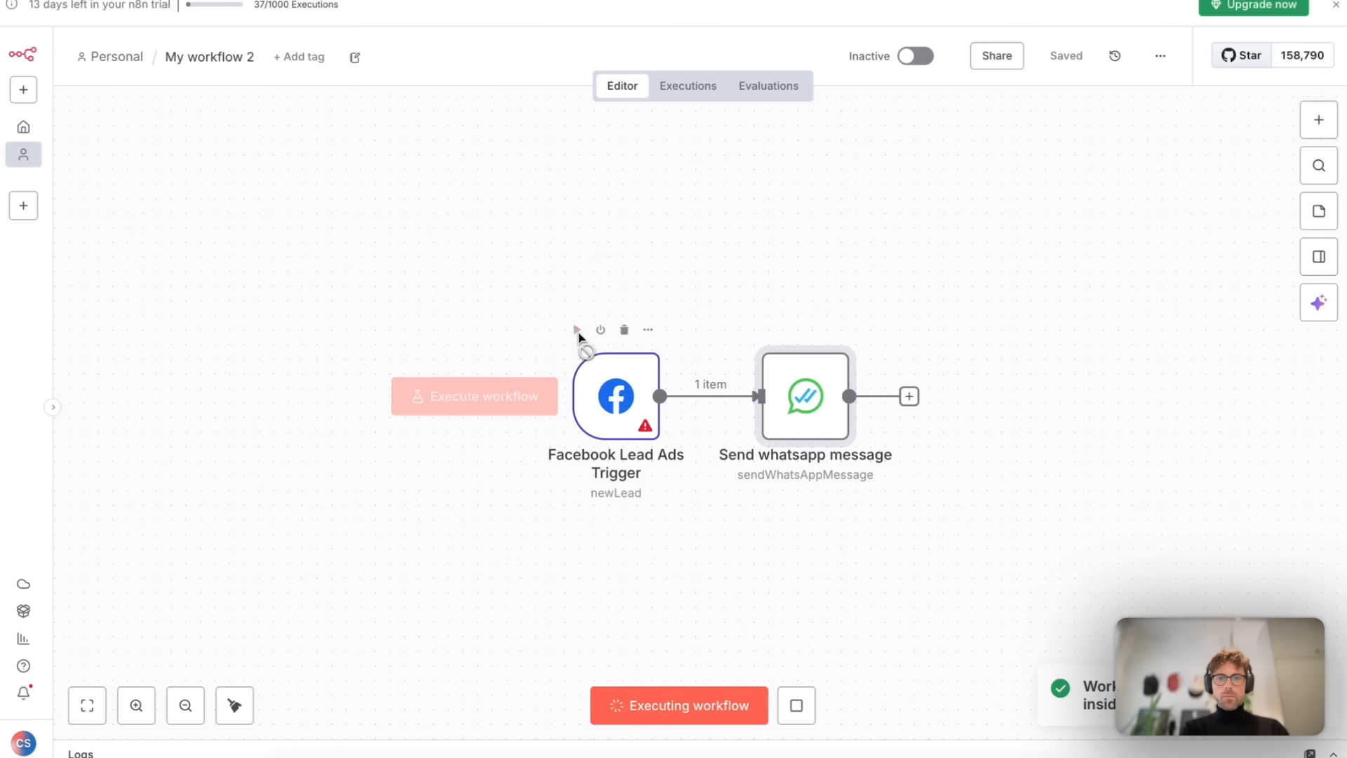
click(700, 705)
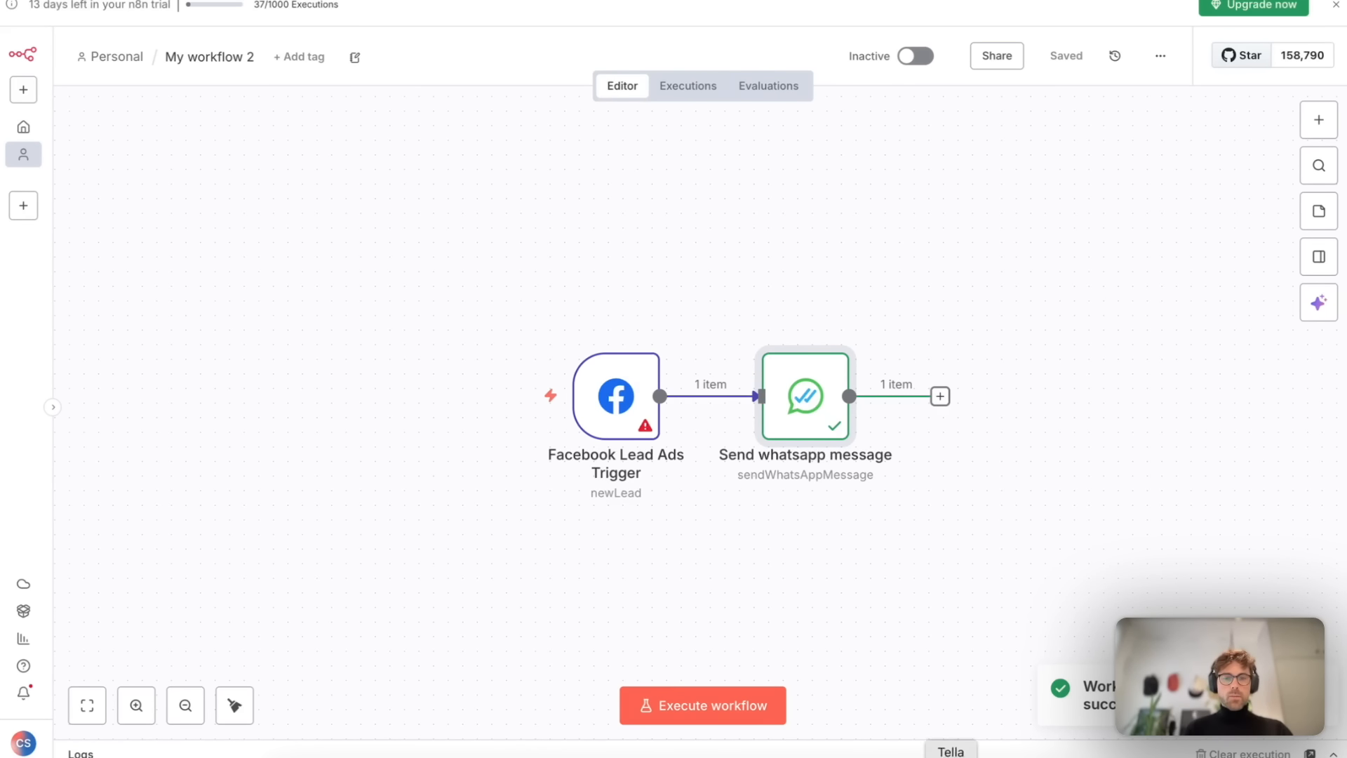
Switch to WhatsApp and check the latest template message in the chat.
click(908, 756)
scroll(270, 454, down, 1)
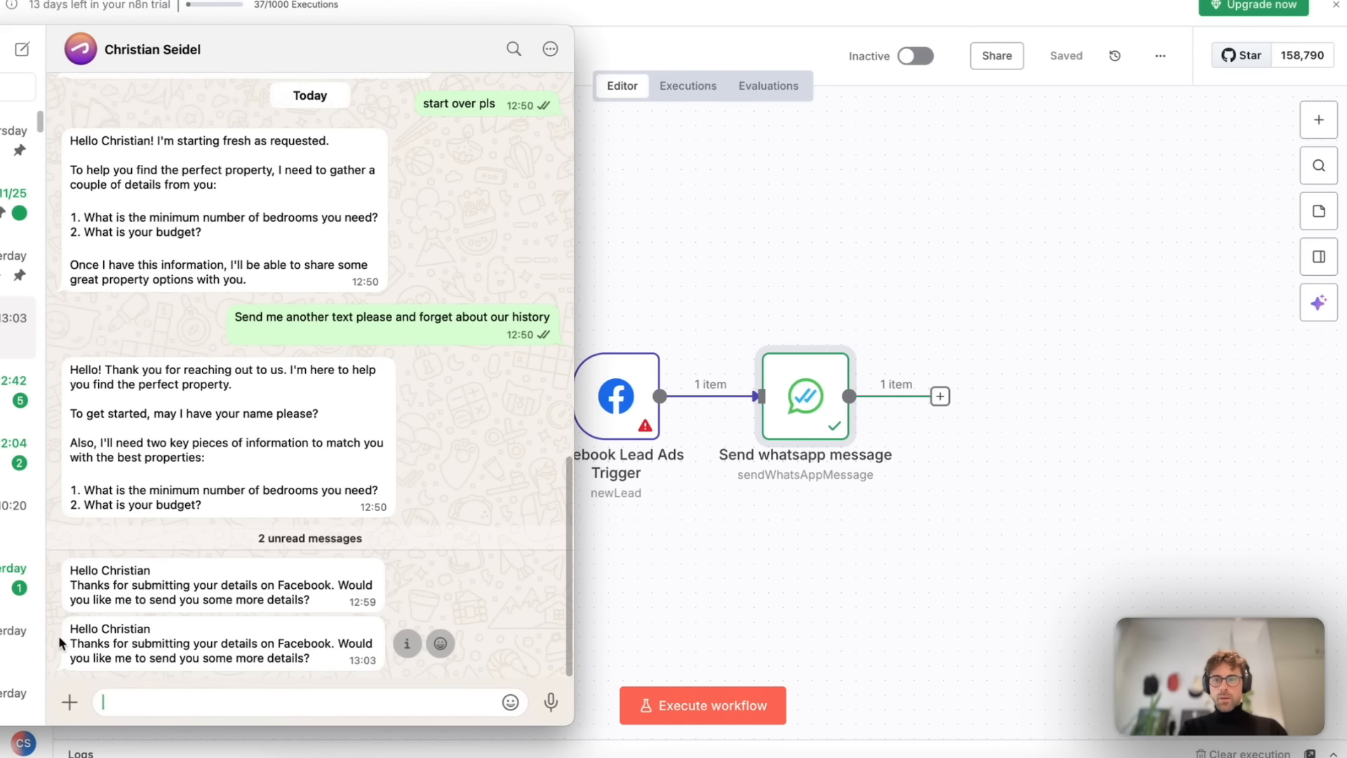
drag(70, 628, 224, 640)
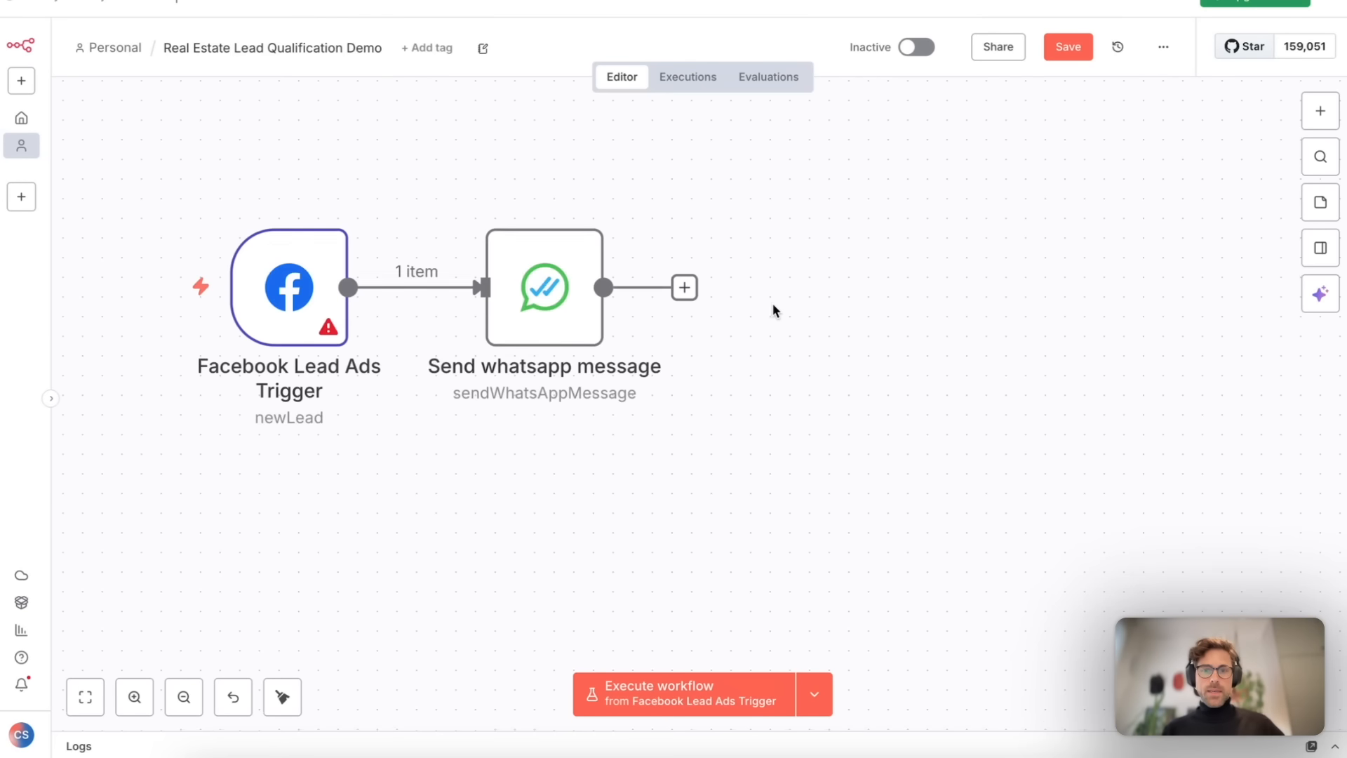
Add WhatsAble's Schedule whatsapp message action after the Send whatsapp message node.
scroll(773, 305, down, 1)
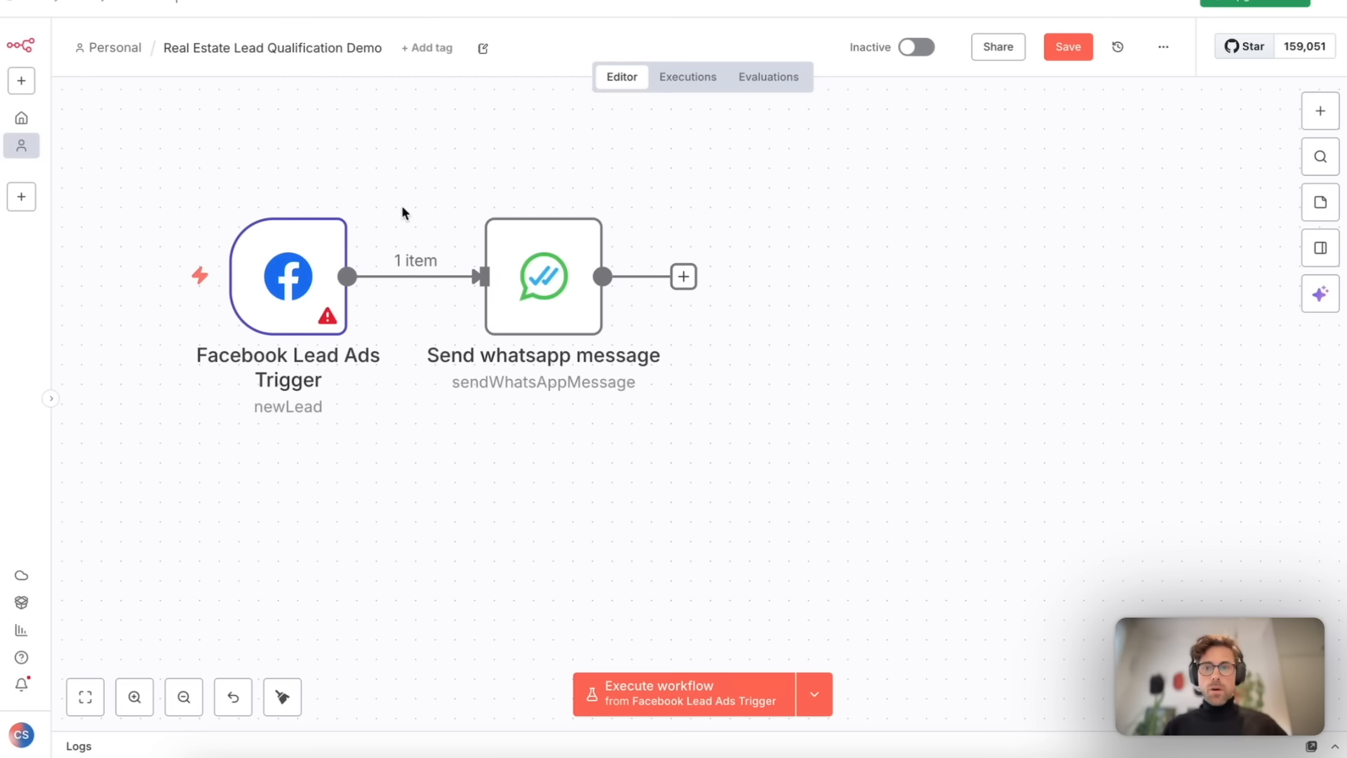
mouse_move(550, 293)
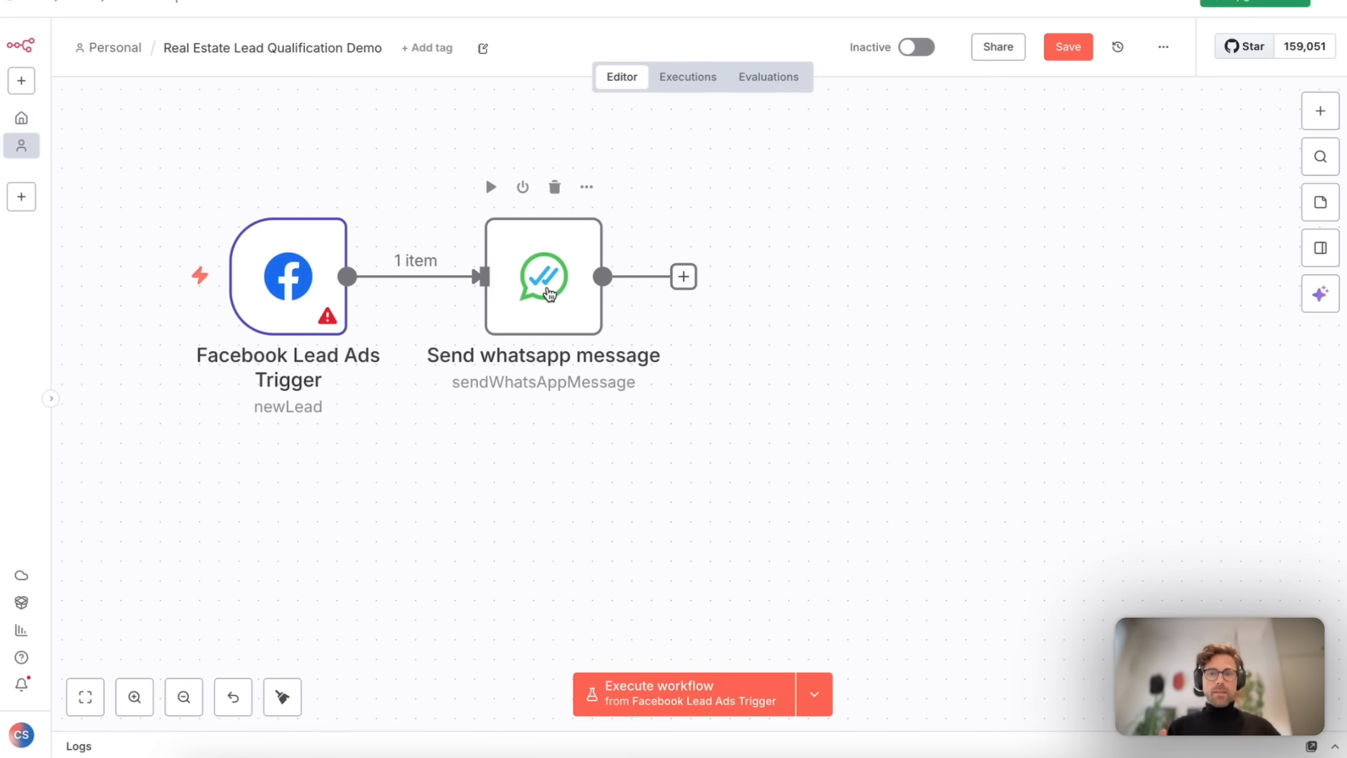
click(691, 279)
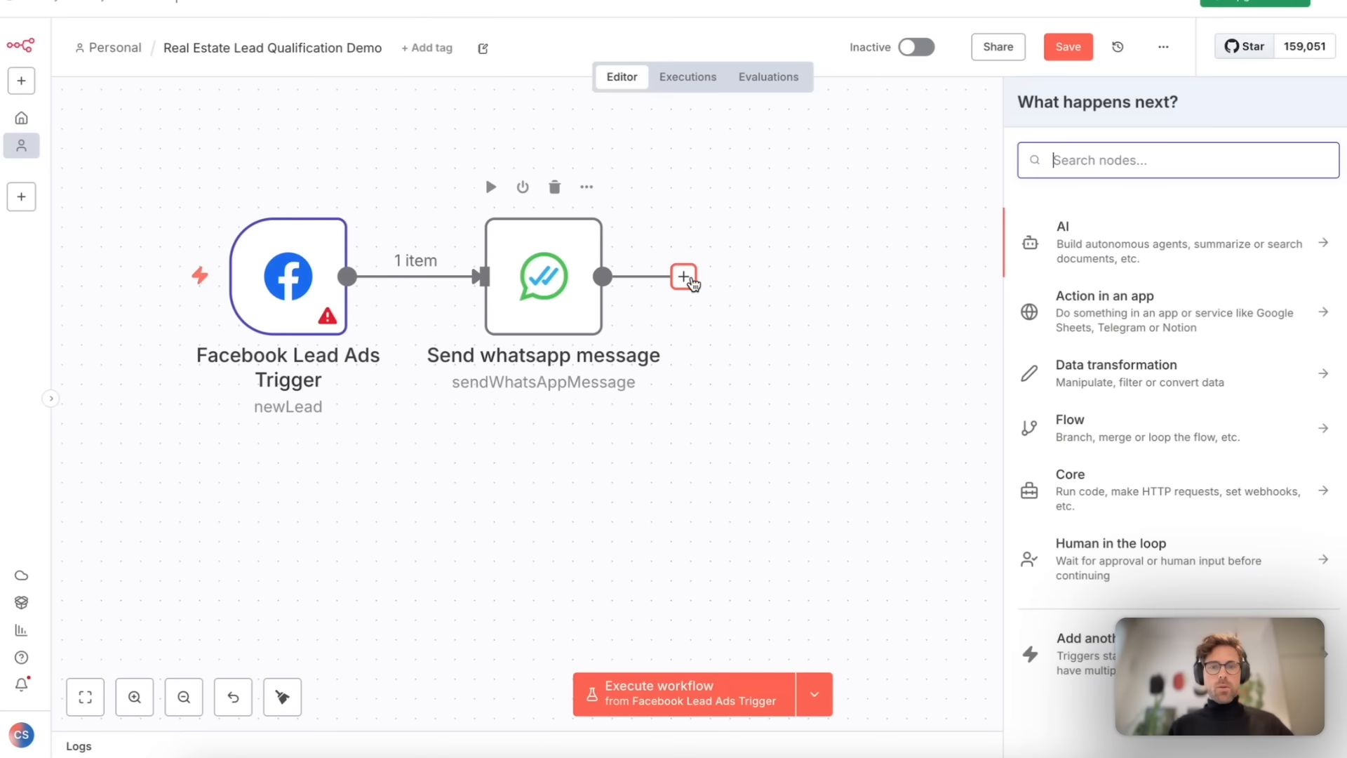
text(what)
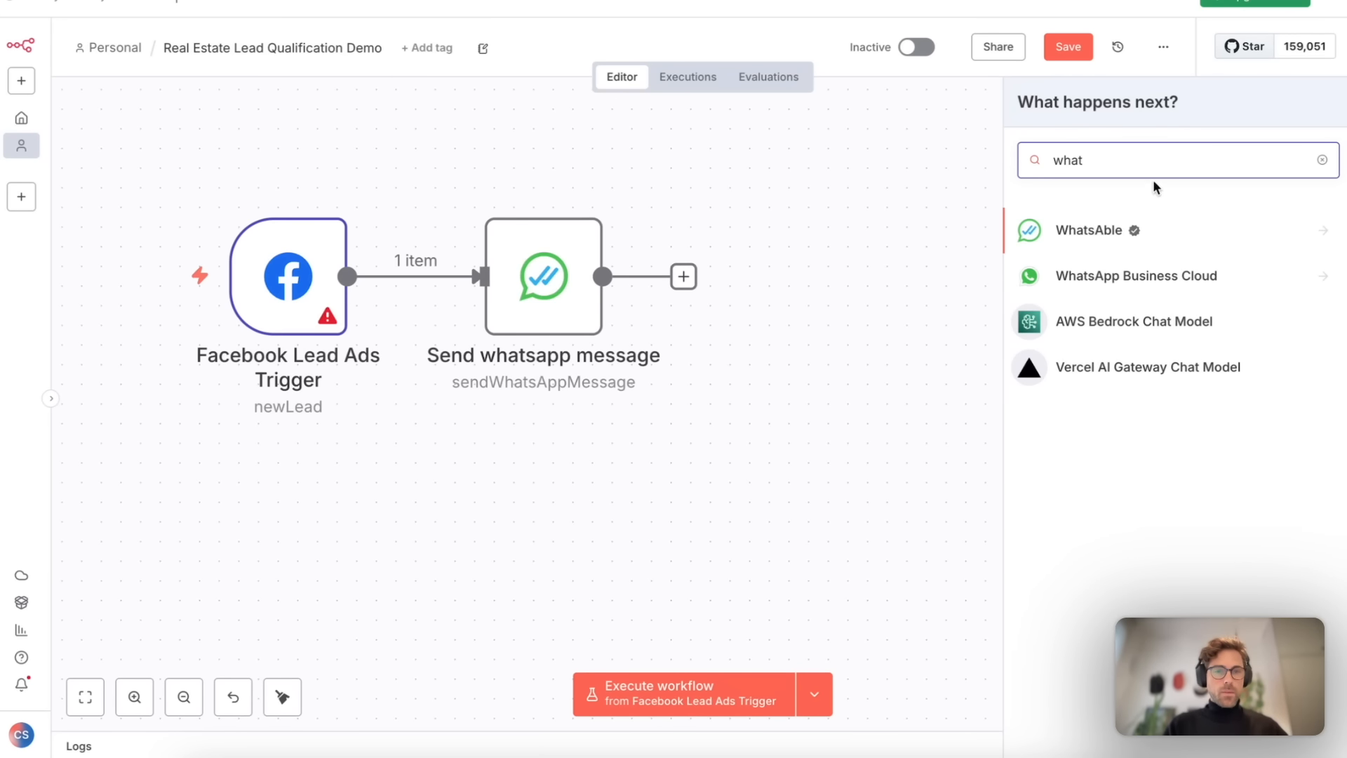
click(1086, 230)
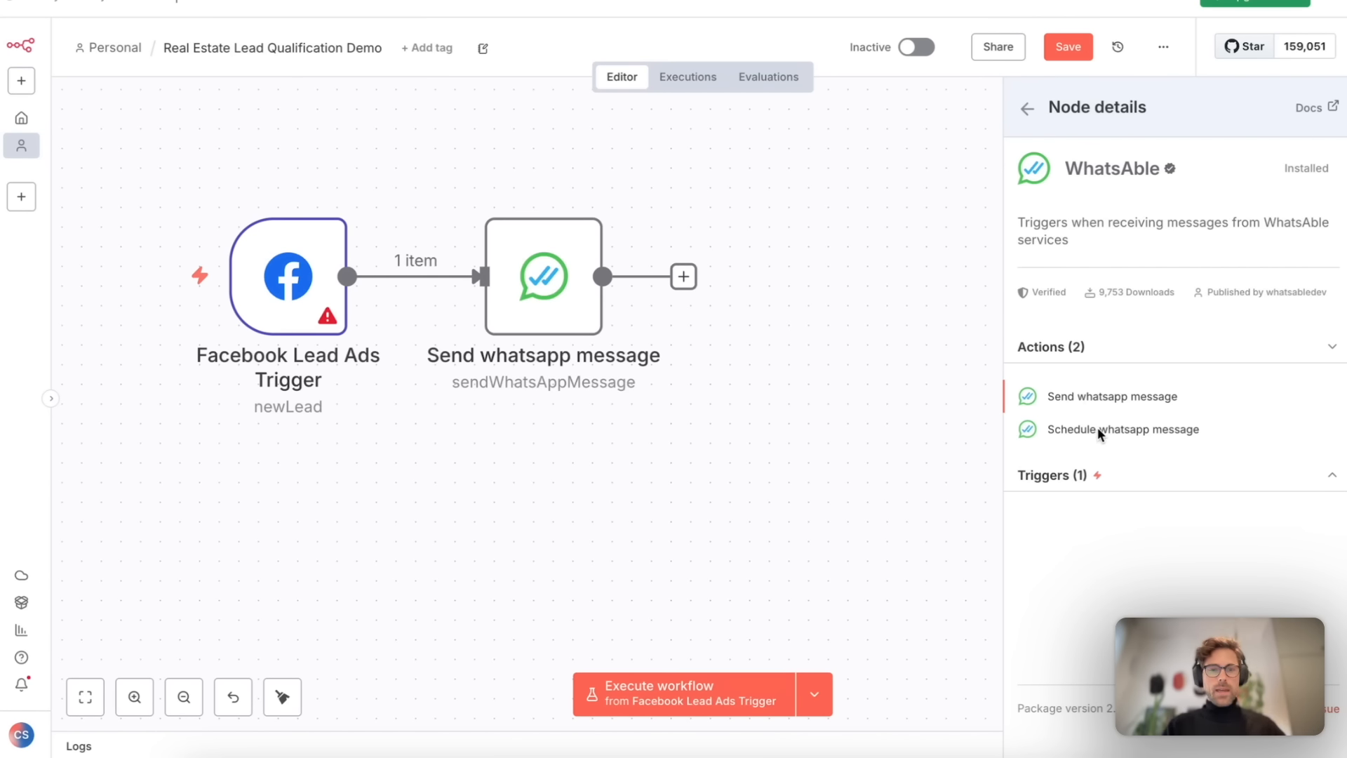
click(1120, 428)
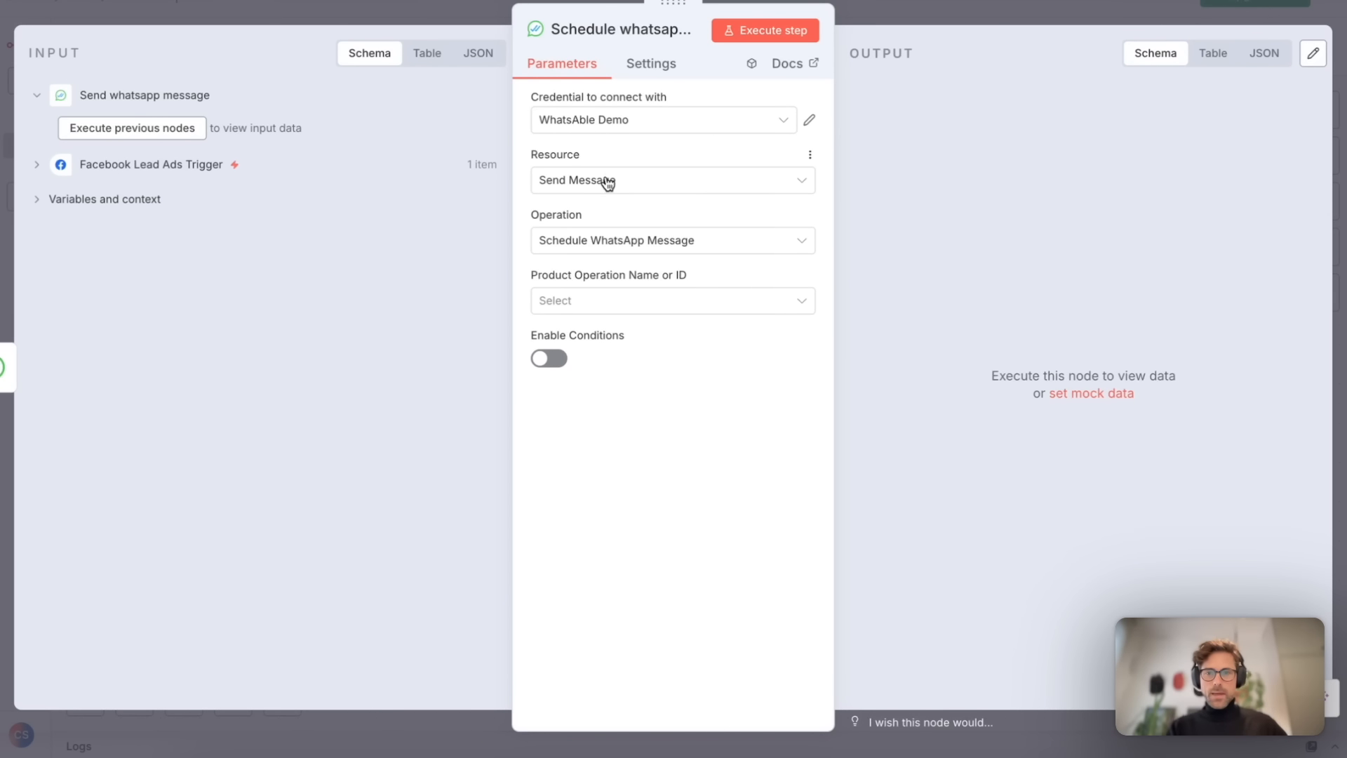
Keep the operation on Schedule WhatsApp Message and choose Send Template Via Notifyer as the product operation.
click(595, 244)
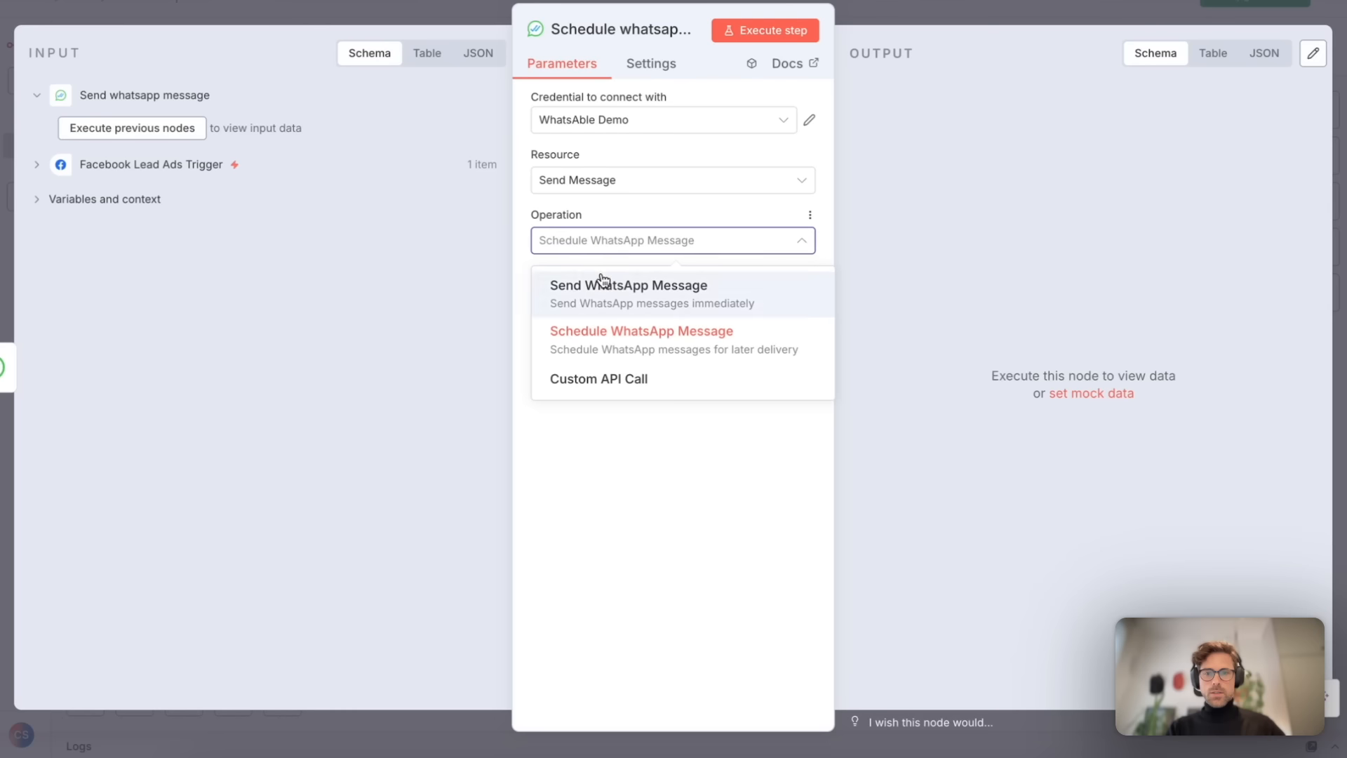
click(608, 342)
click(592, 302)
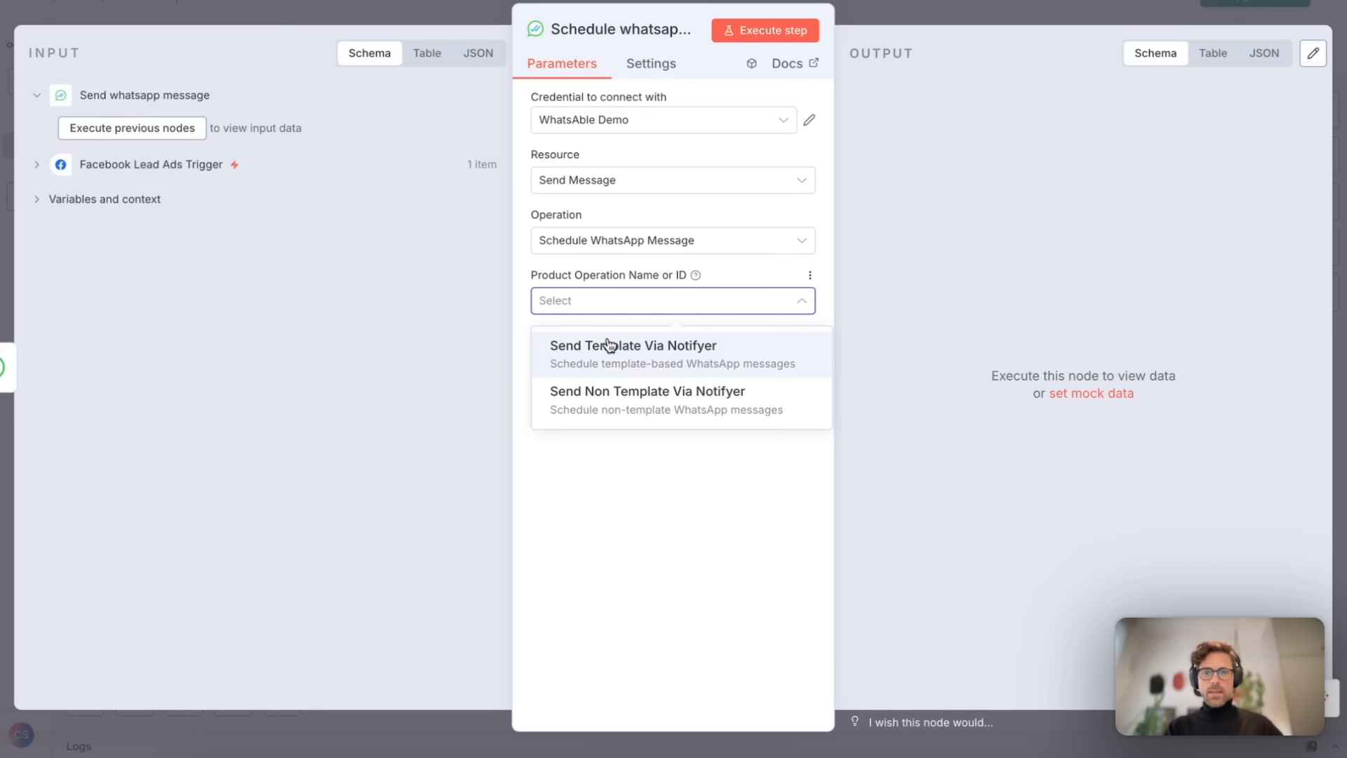
click(645, 357)
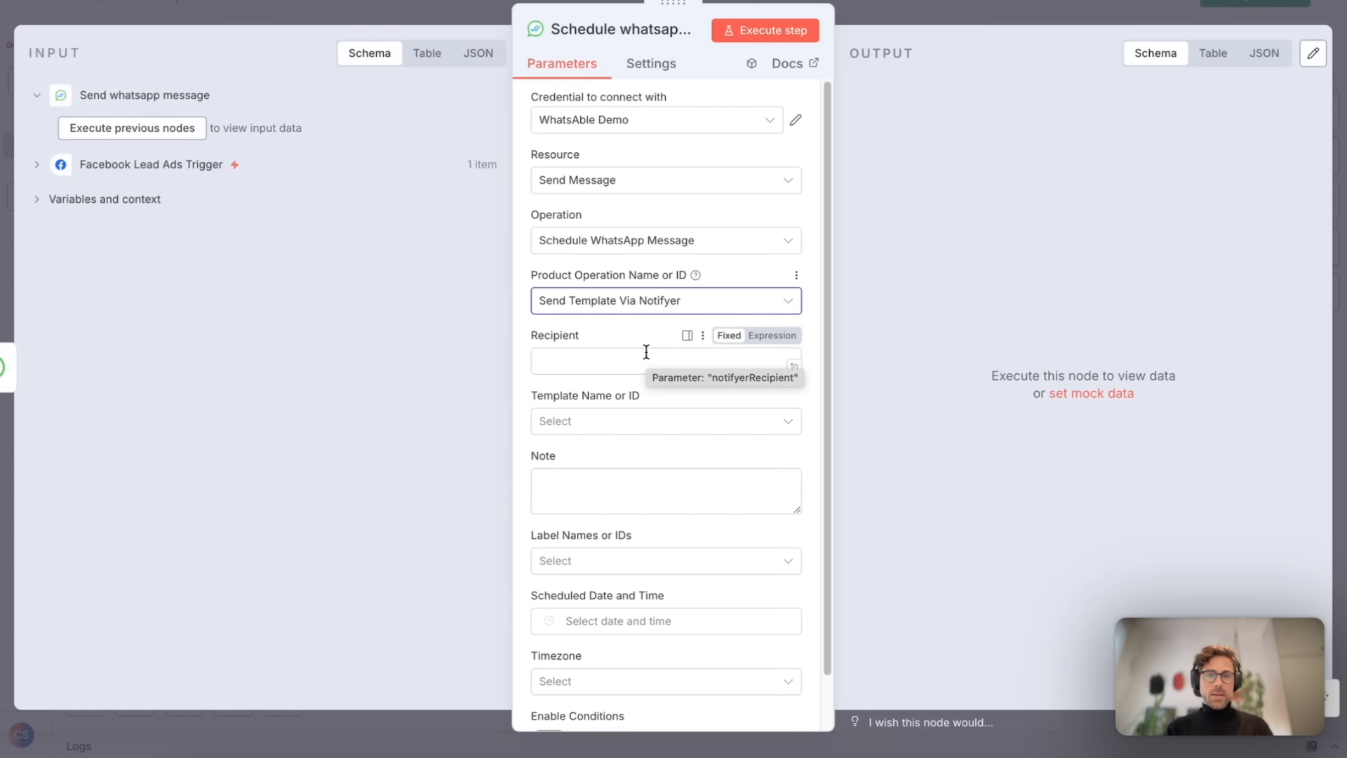
Switch to the Notifyer console, review the list of existing templates, and return to the n8n workflow.
mouse_move(4, 302)
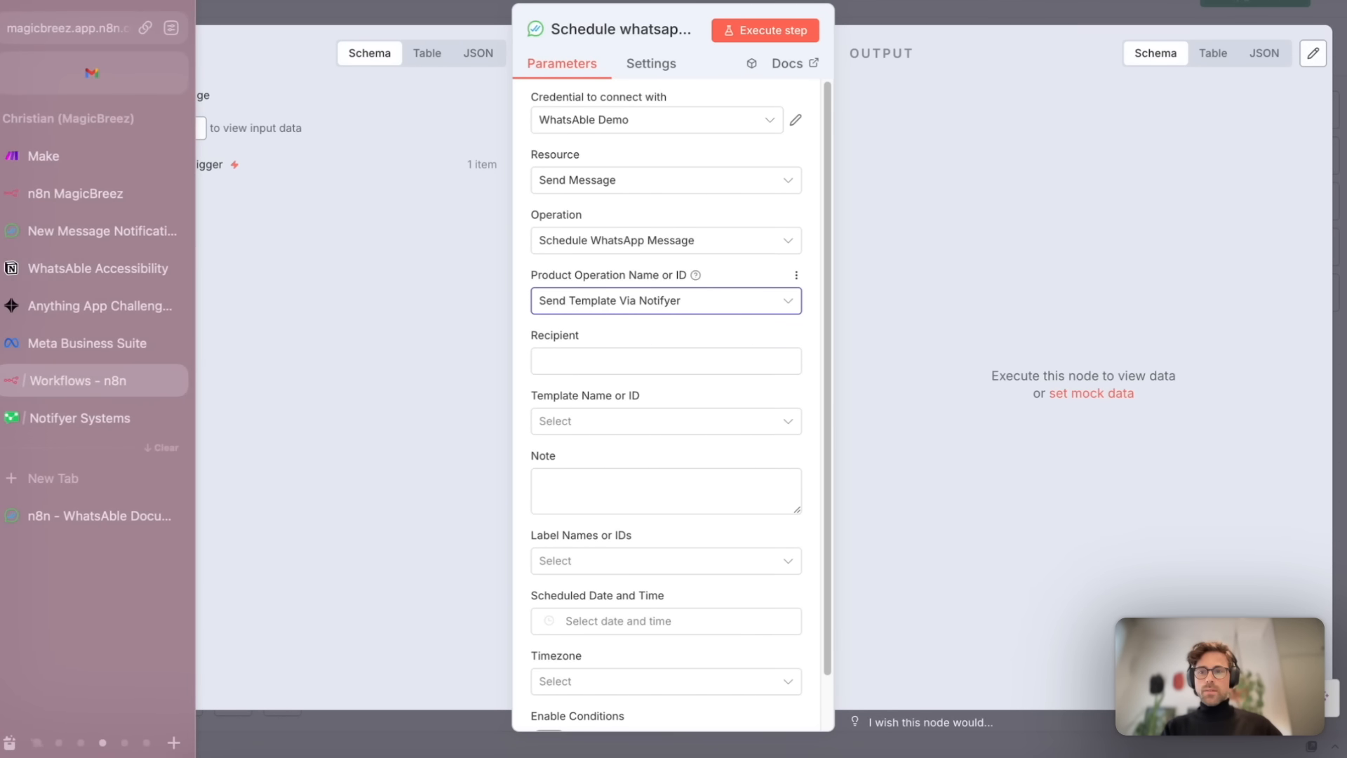
click(43, 423)
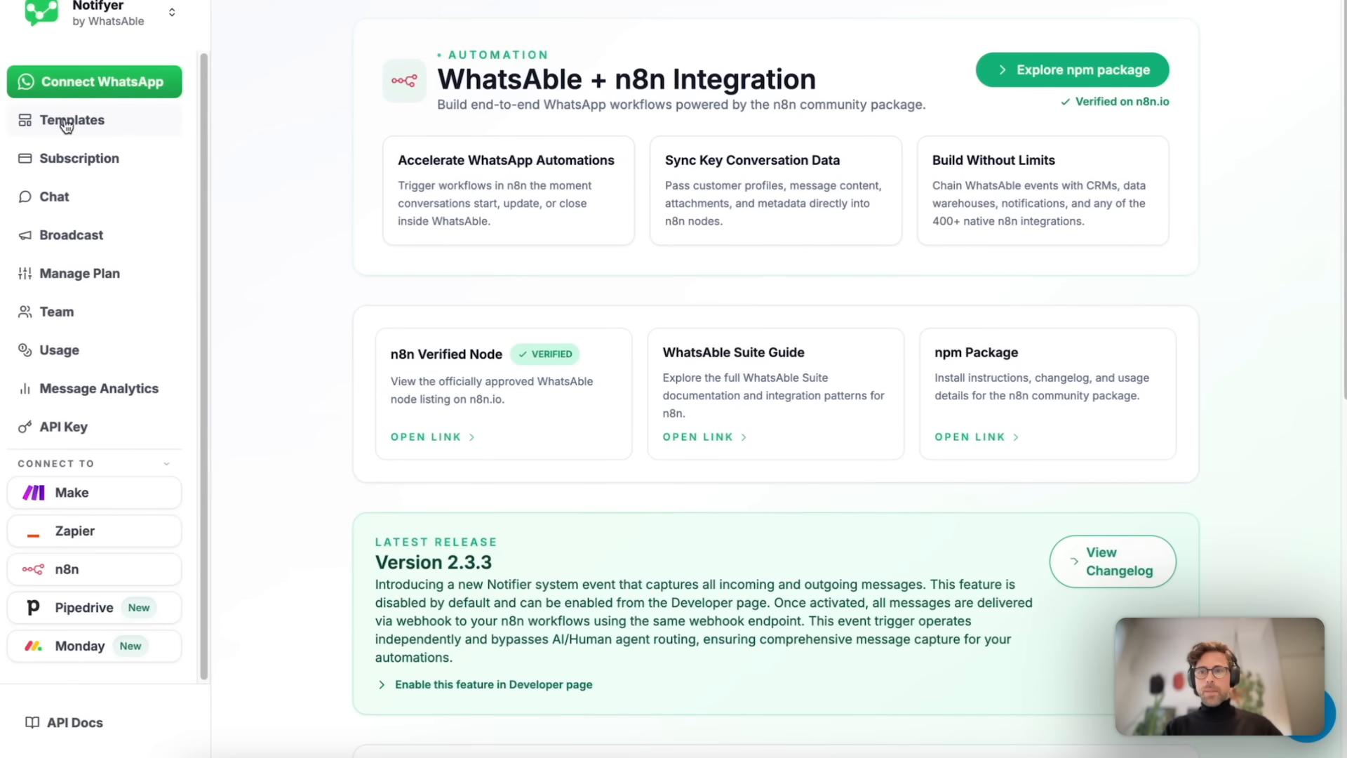
click(68, 126)
click(489, 60)
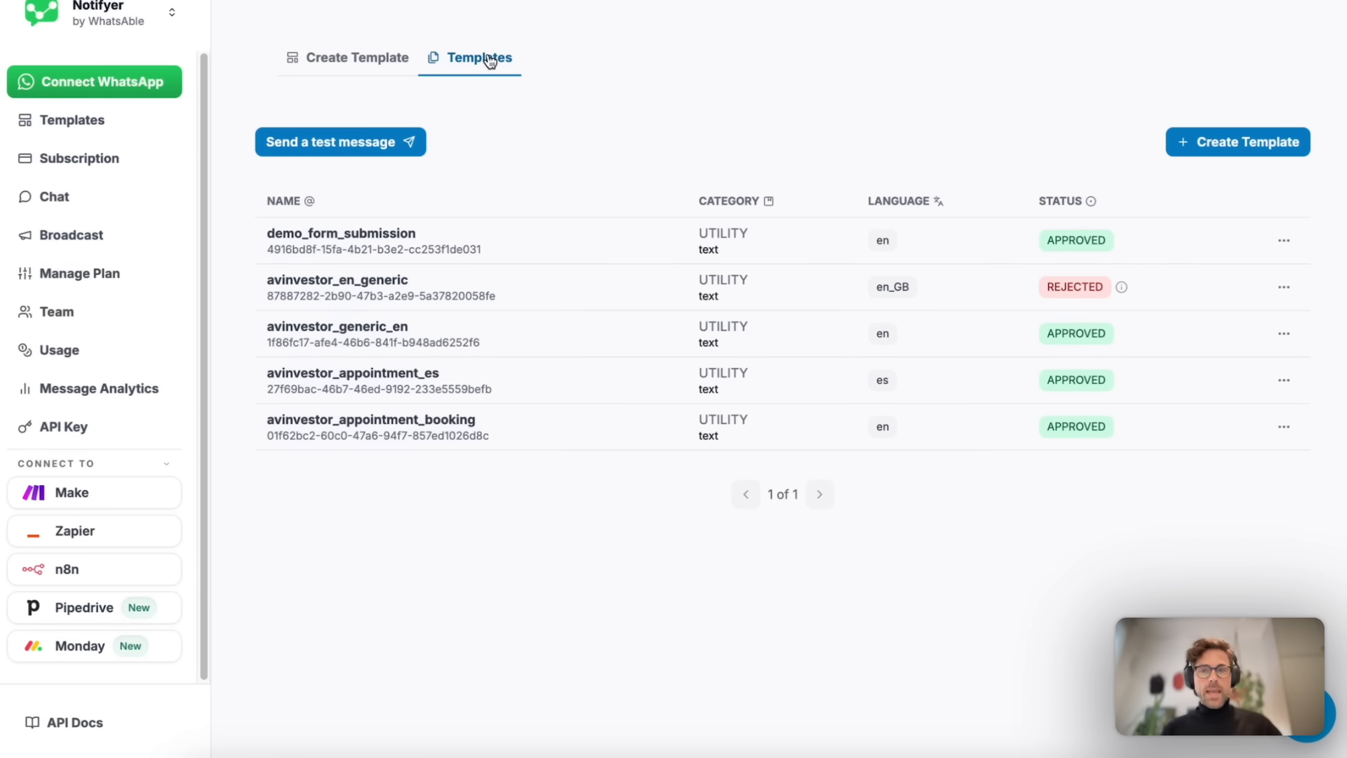
mouse_move(3, 232)
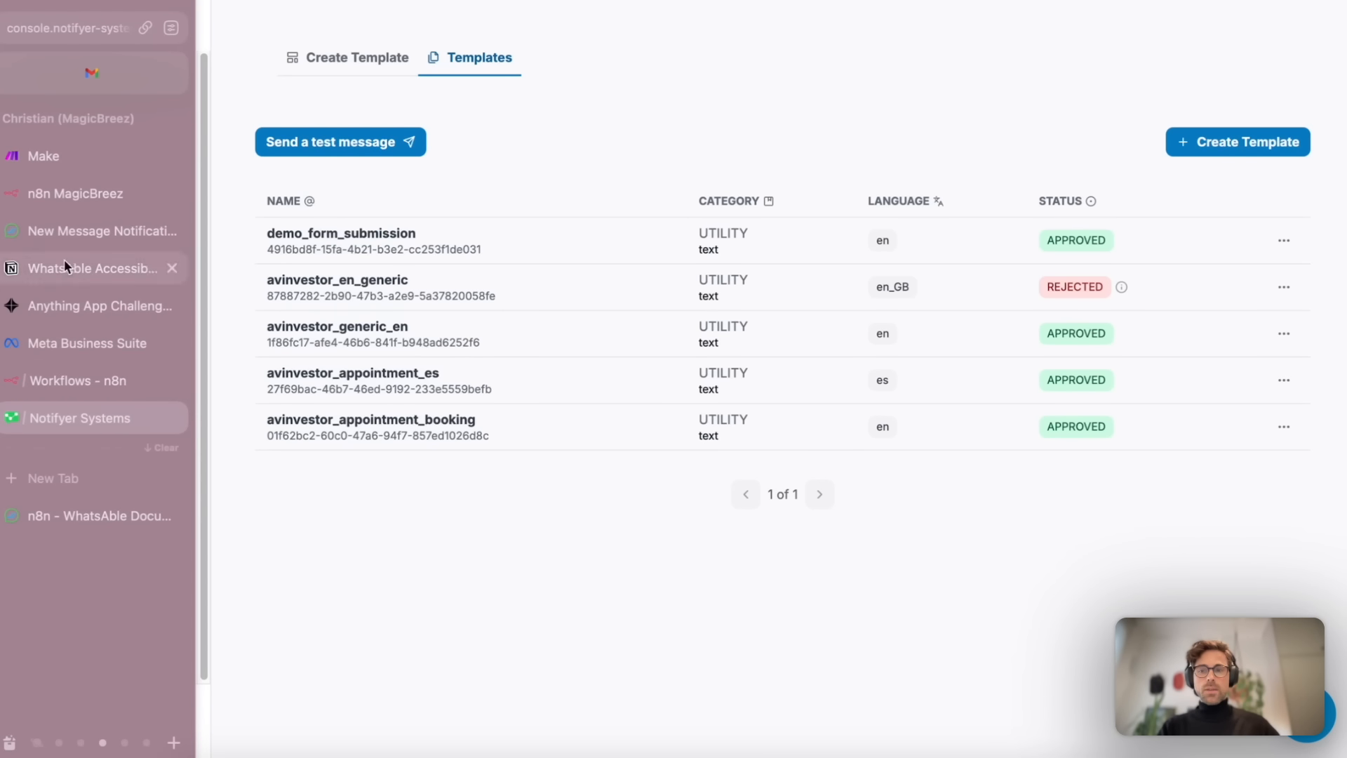
click(68, 371)
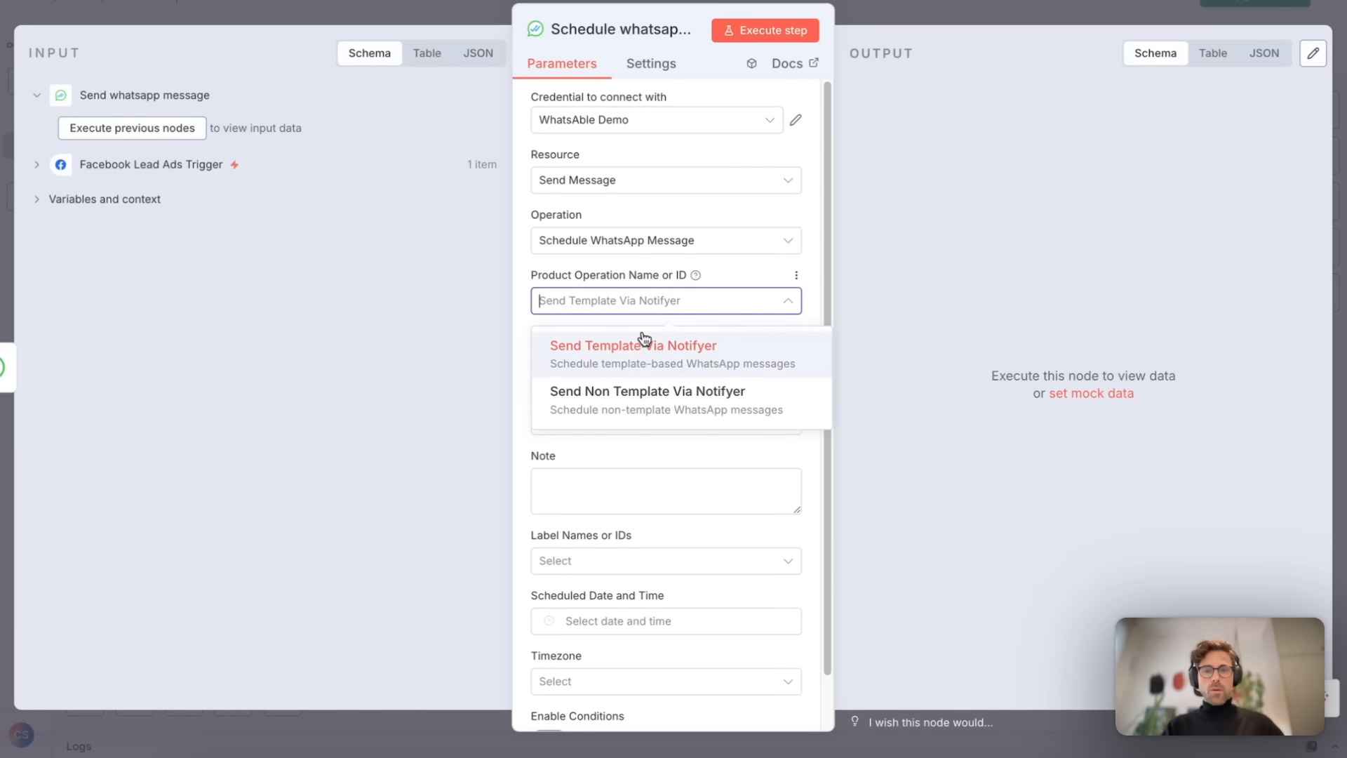
click(635, 345)
click(604, 359)
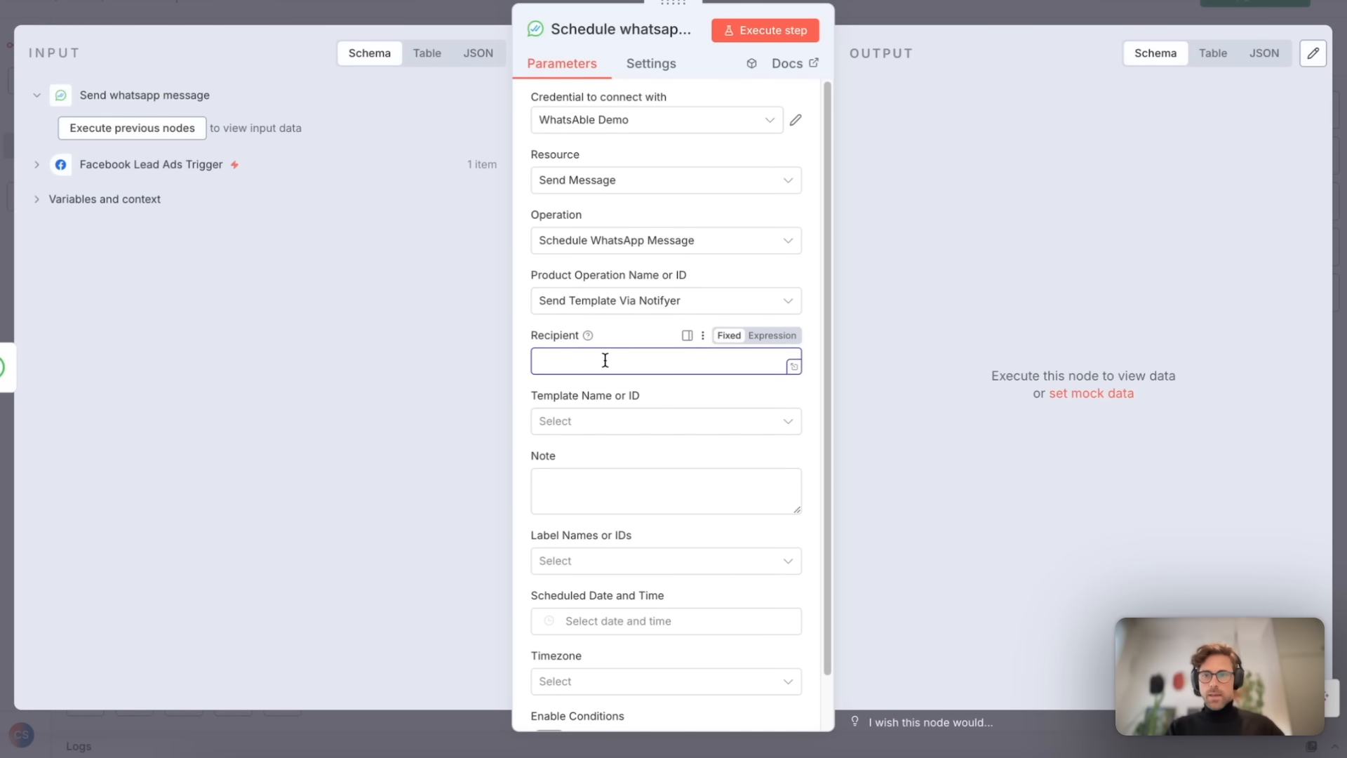
click(37, 164)
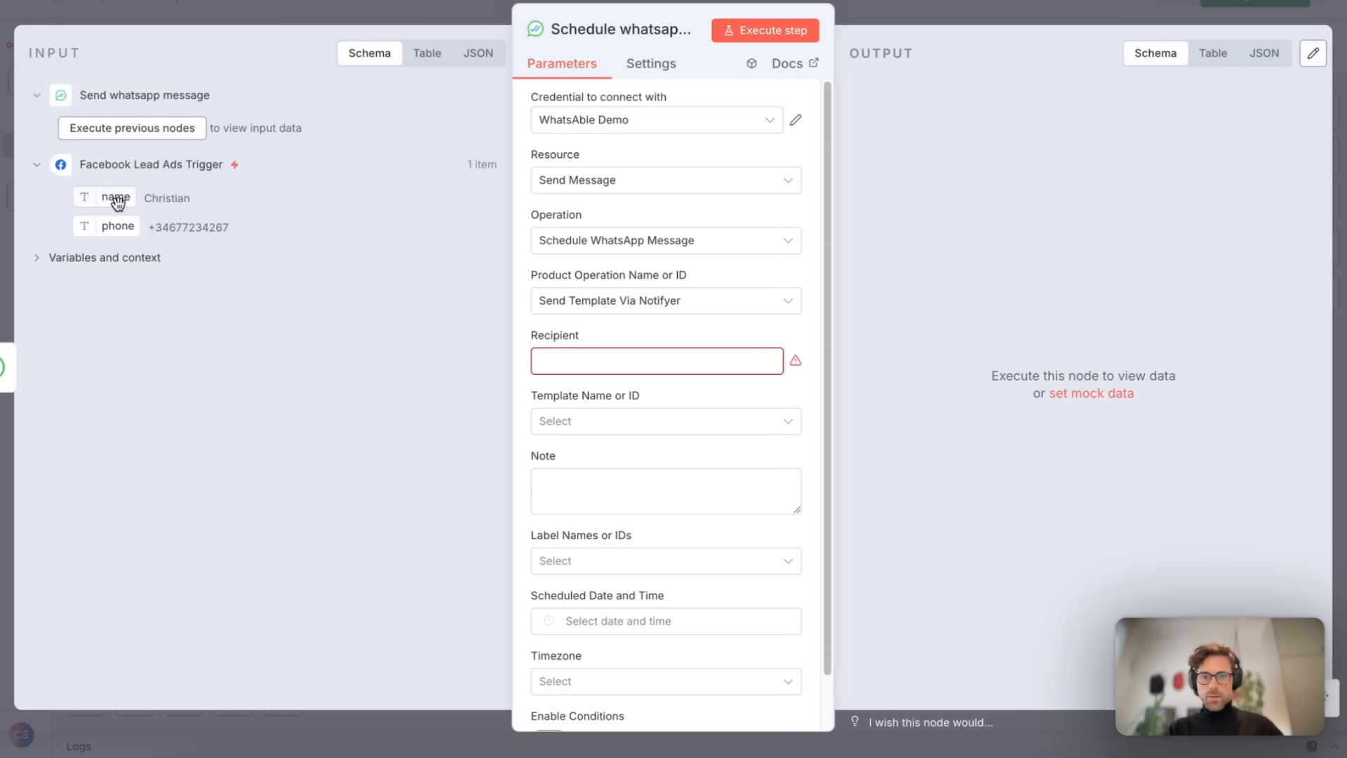
drag(108, 226, 568, 370)
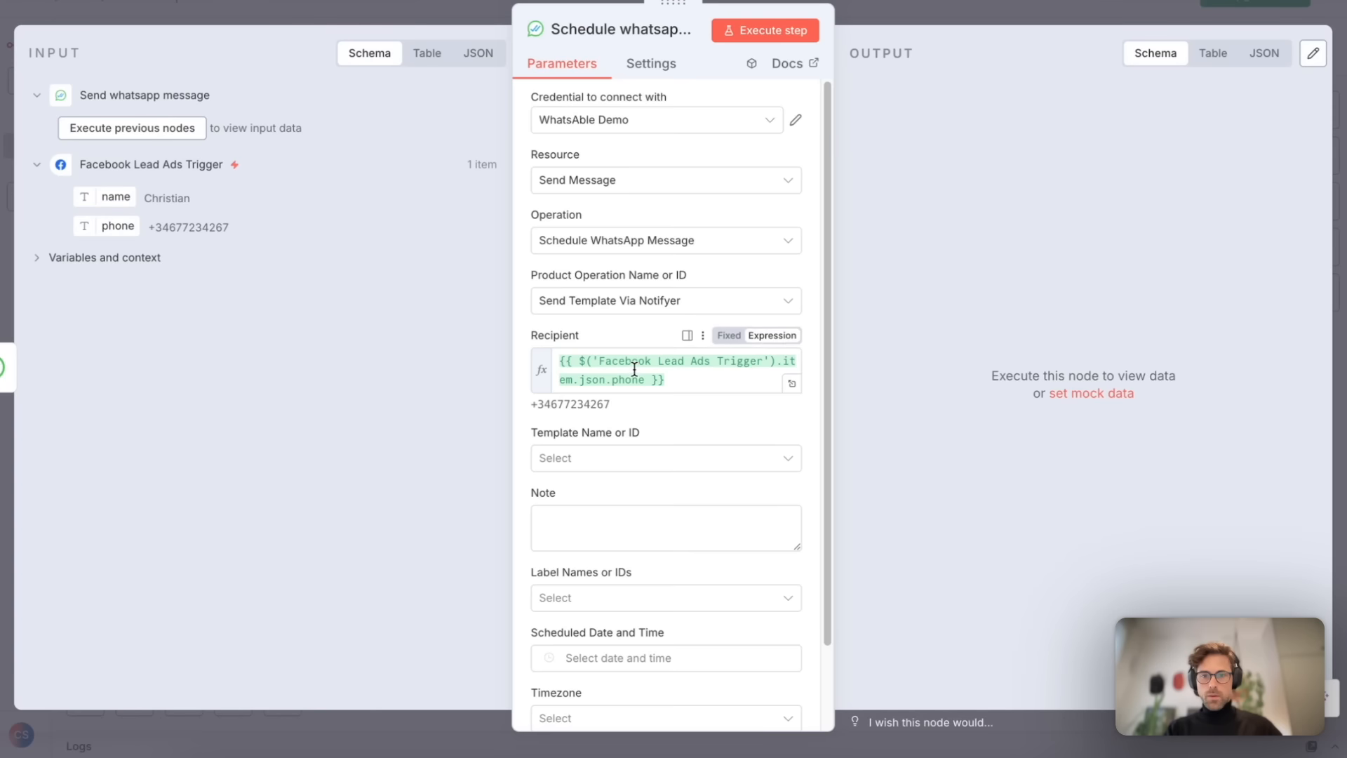
Choose demo_form_submission as a fixed value for the template and map the trigger's name field into the Body 1 variable.
scroll(631, 376, down, 2)
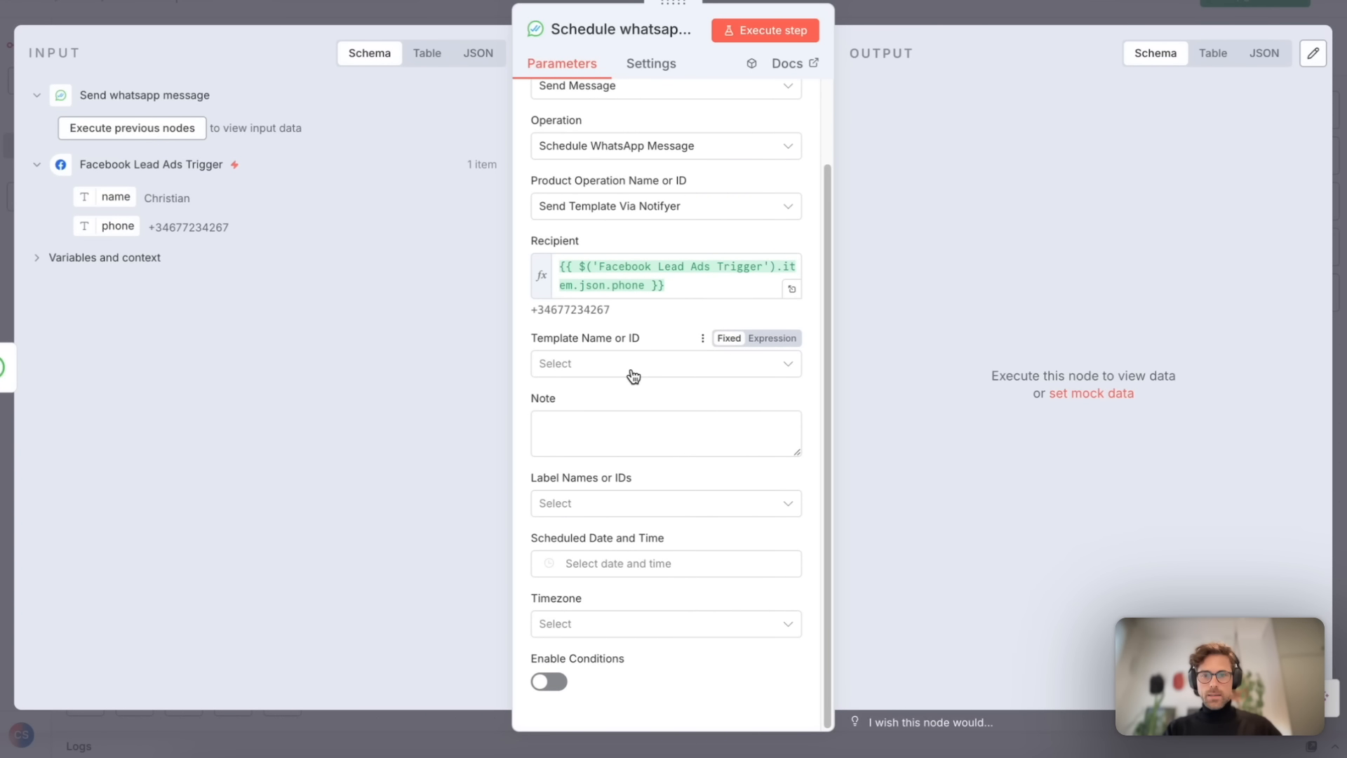
click(635, 376)
click(617, 417)
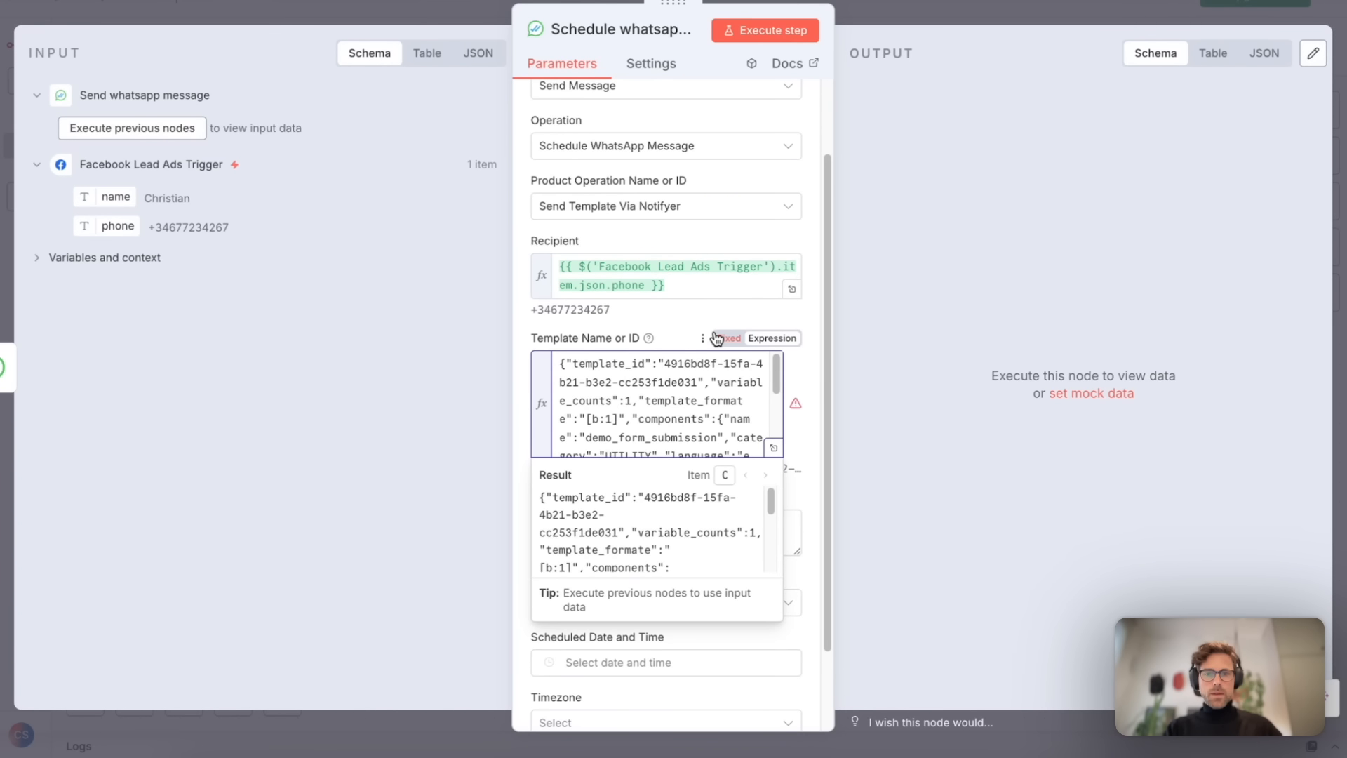
click(729, 337)
click(638, 364)
click(618, 397)
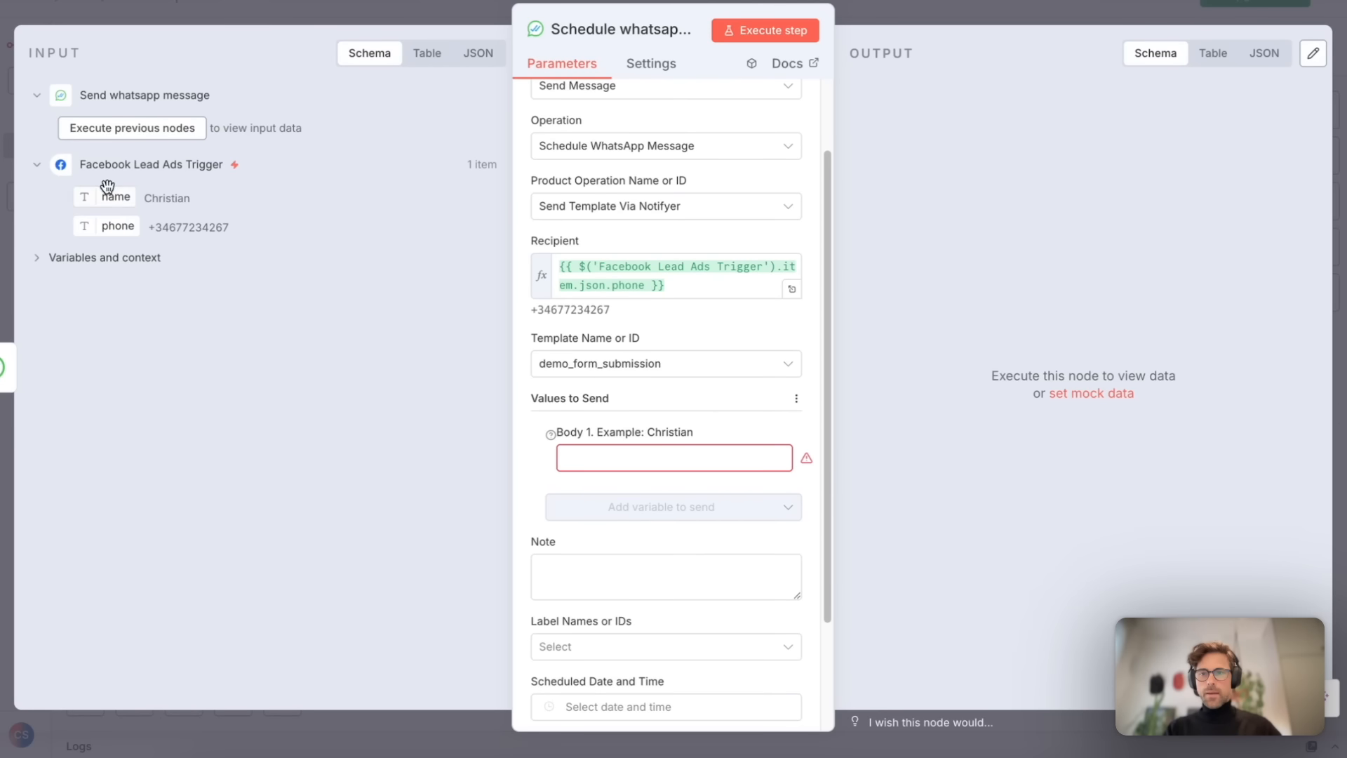
drag(113, 196, 600, 472)
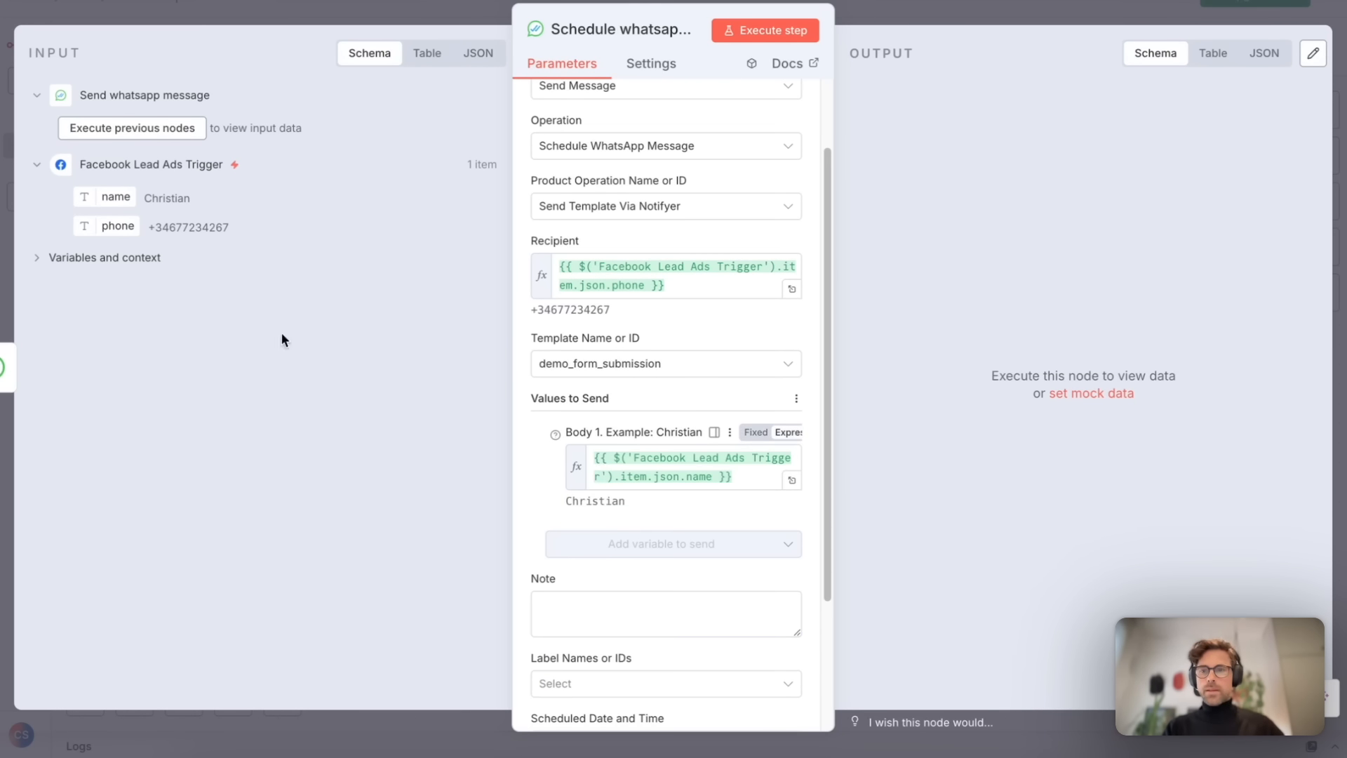
scroll(716, 490, down, 4)
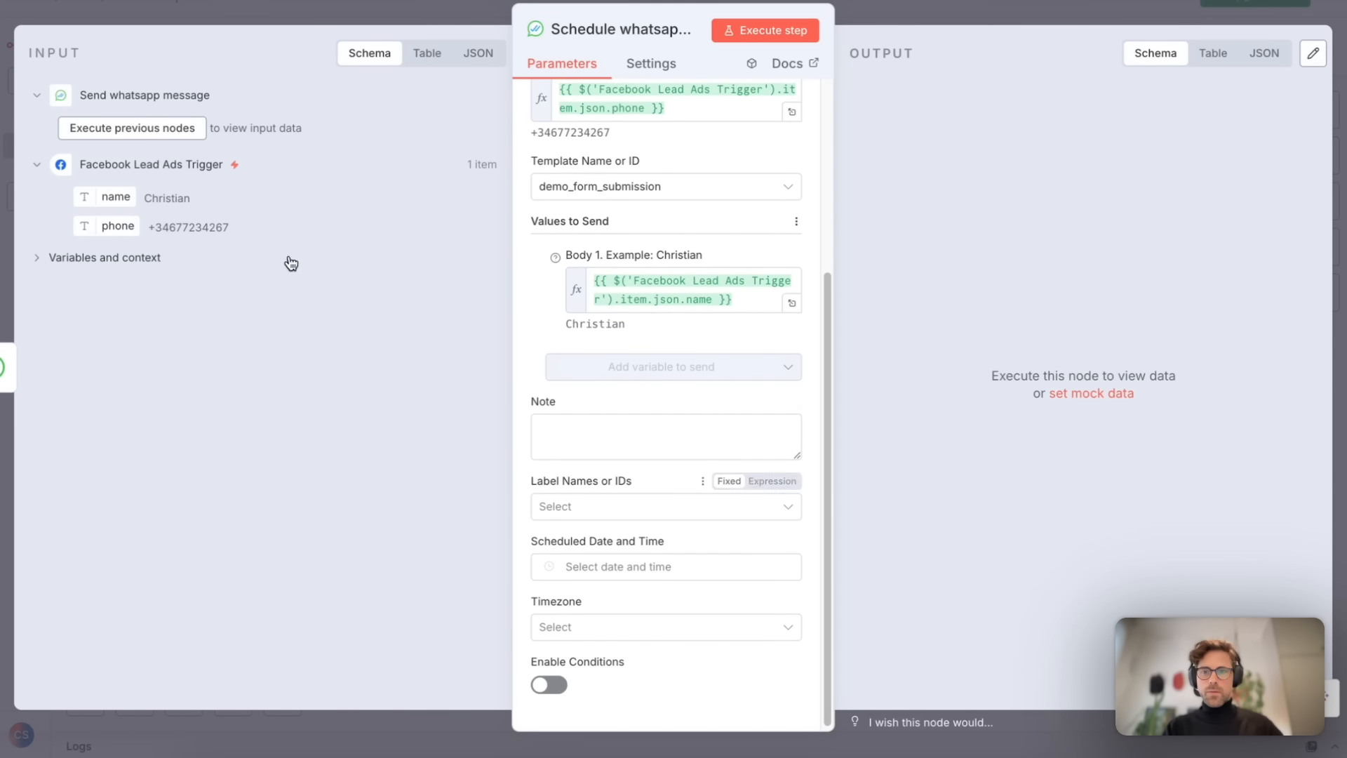
scroll(651, 418, down, 1)
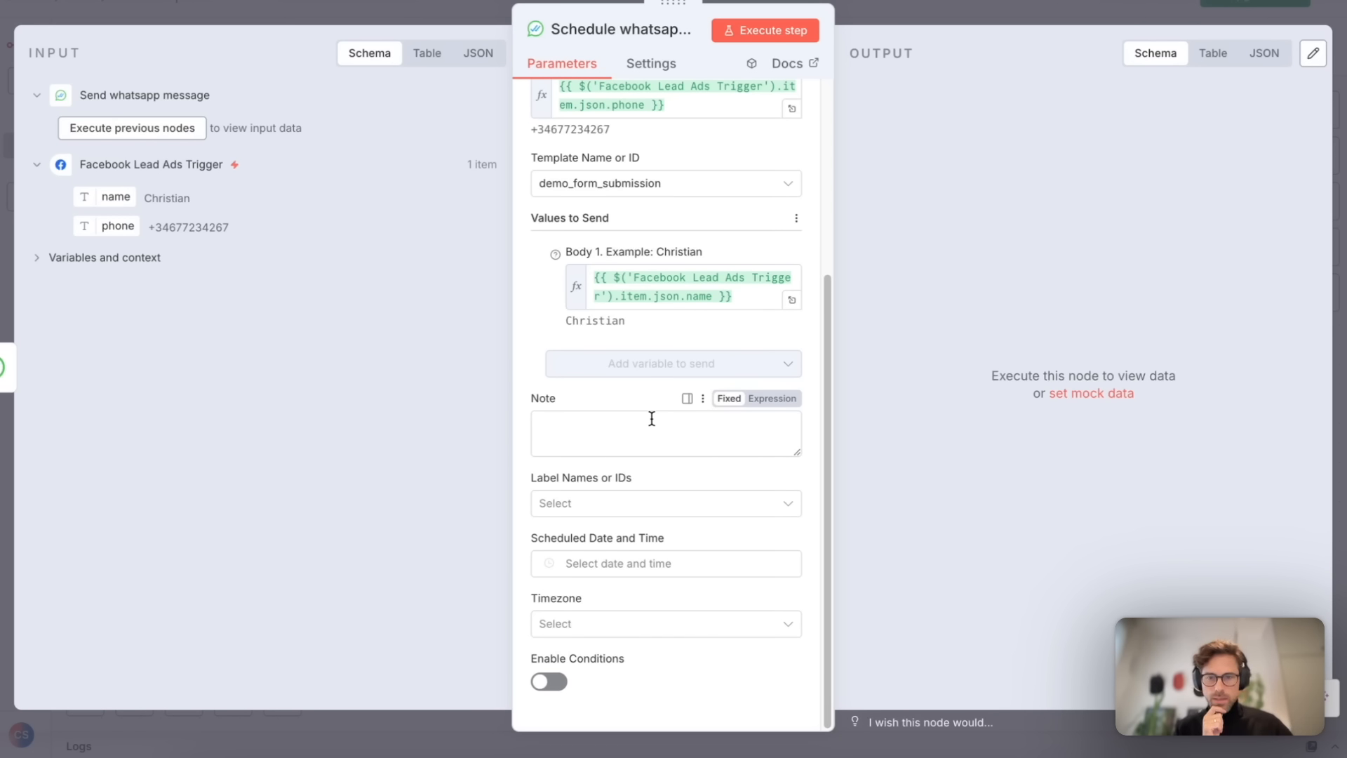
click(611, 562)
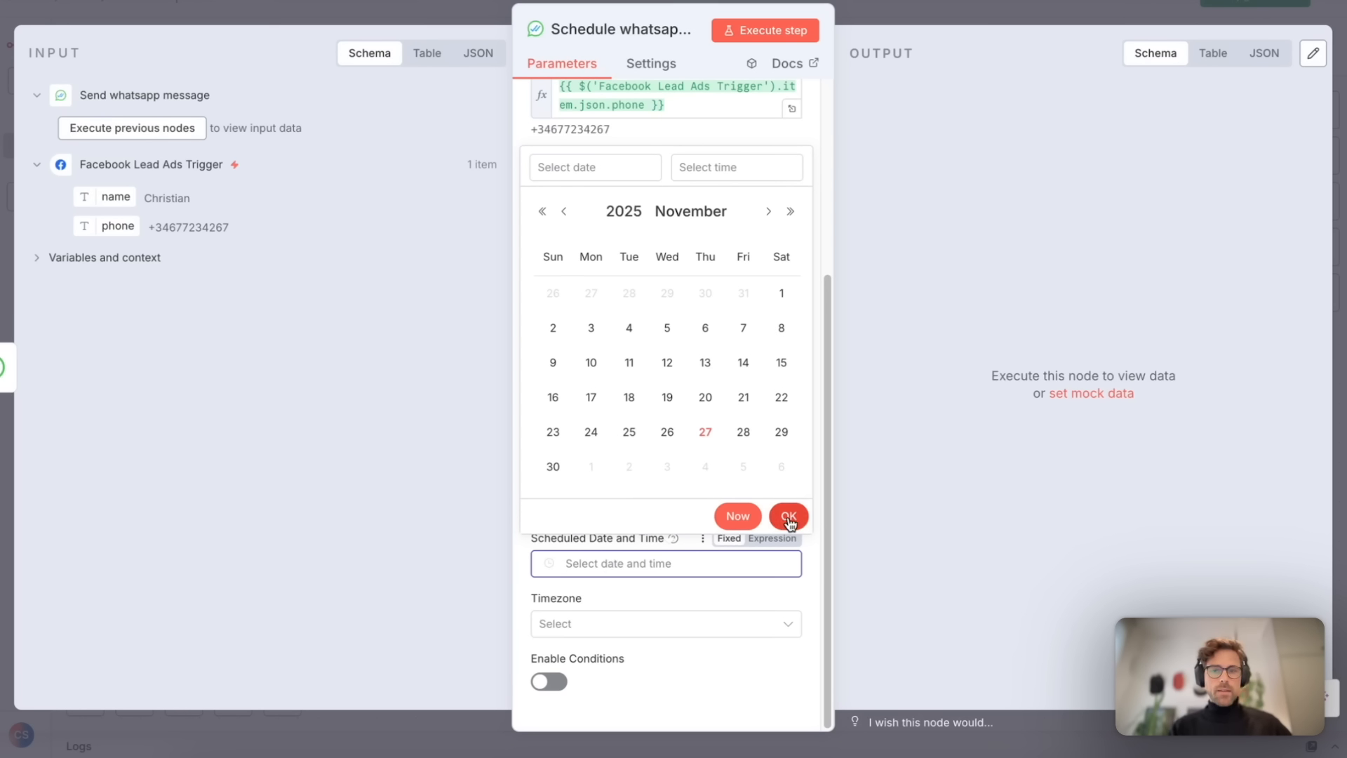
click(805, 560)
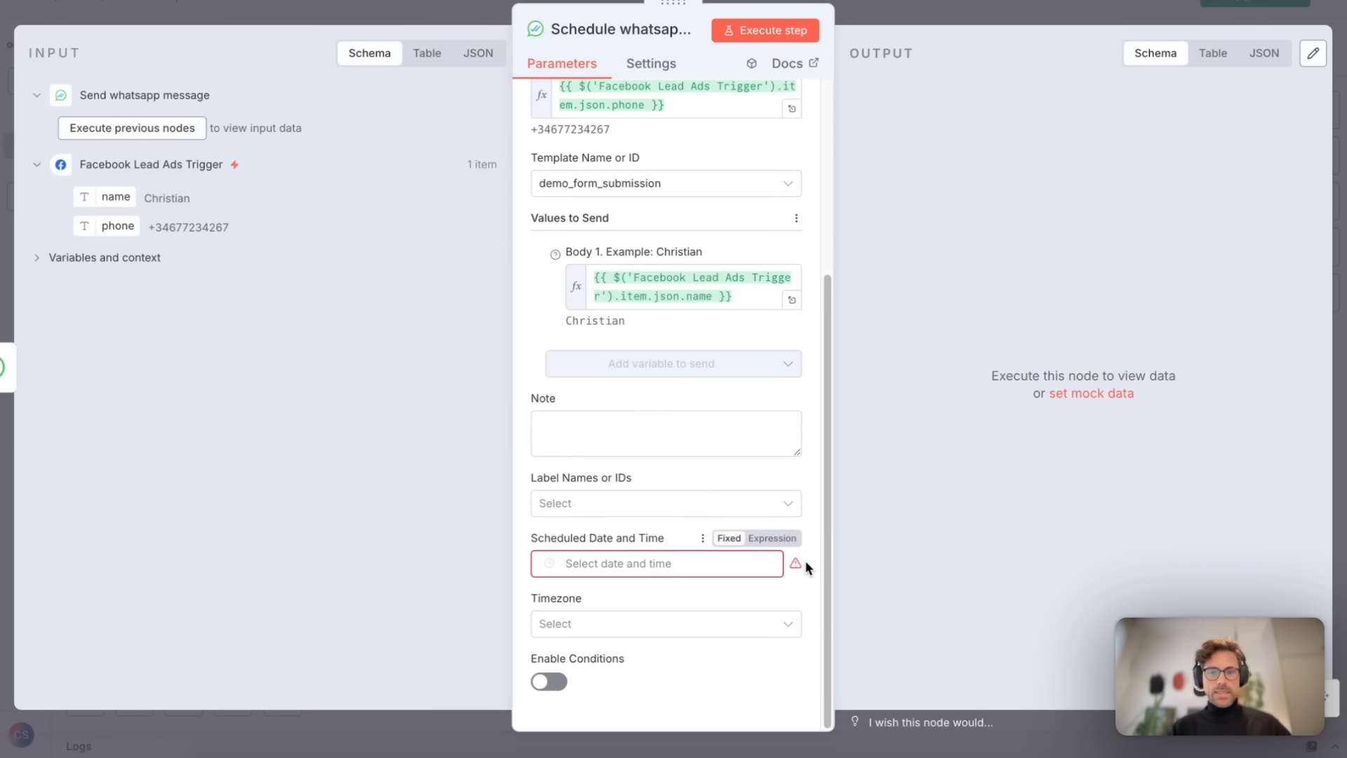
click(624, 570)
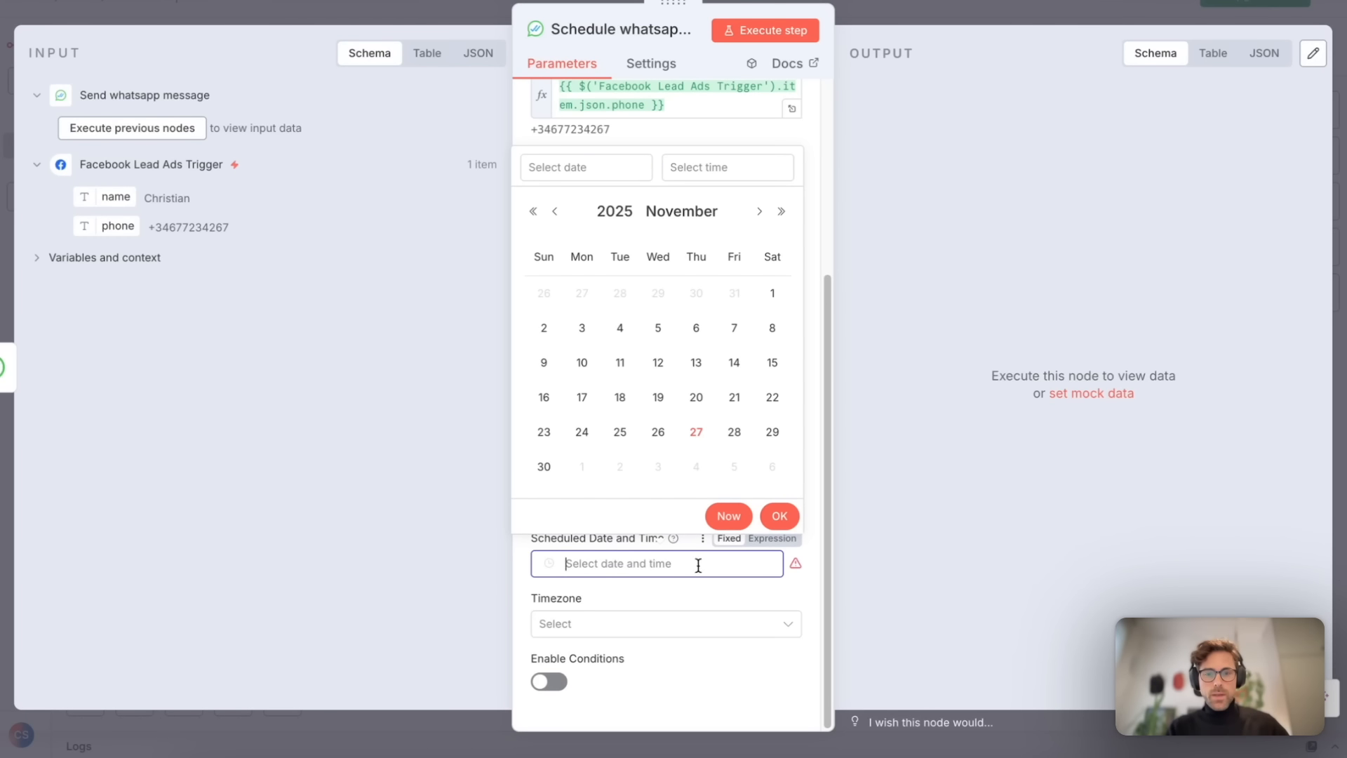
click(778, 597)
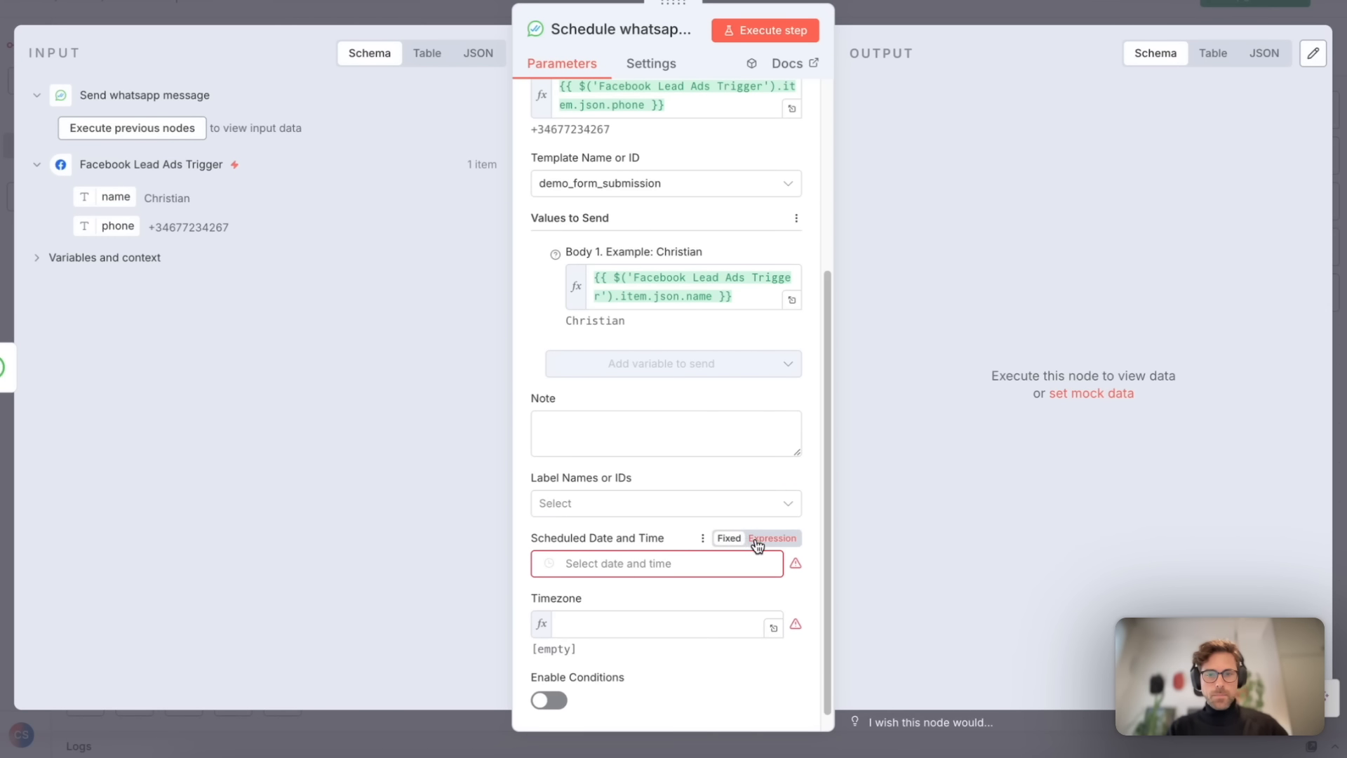
Switch Scheduled Date and Time to an expression and begin it with {{ $now.plus() }}.
click(770, 538)
text({{)
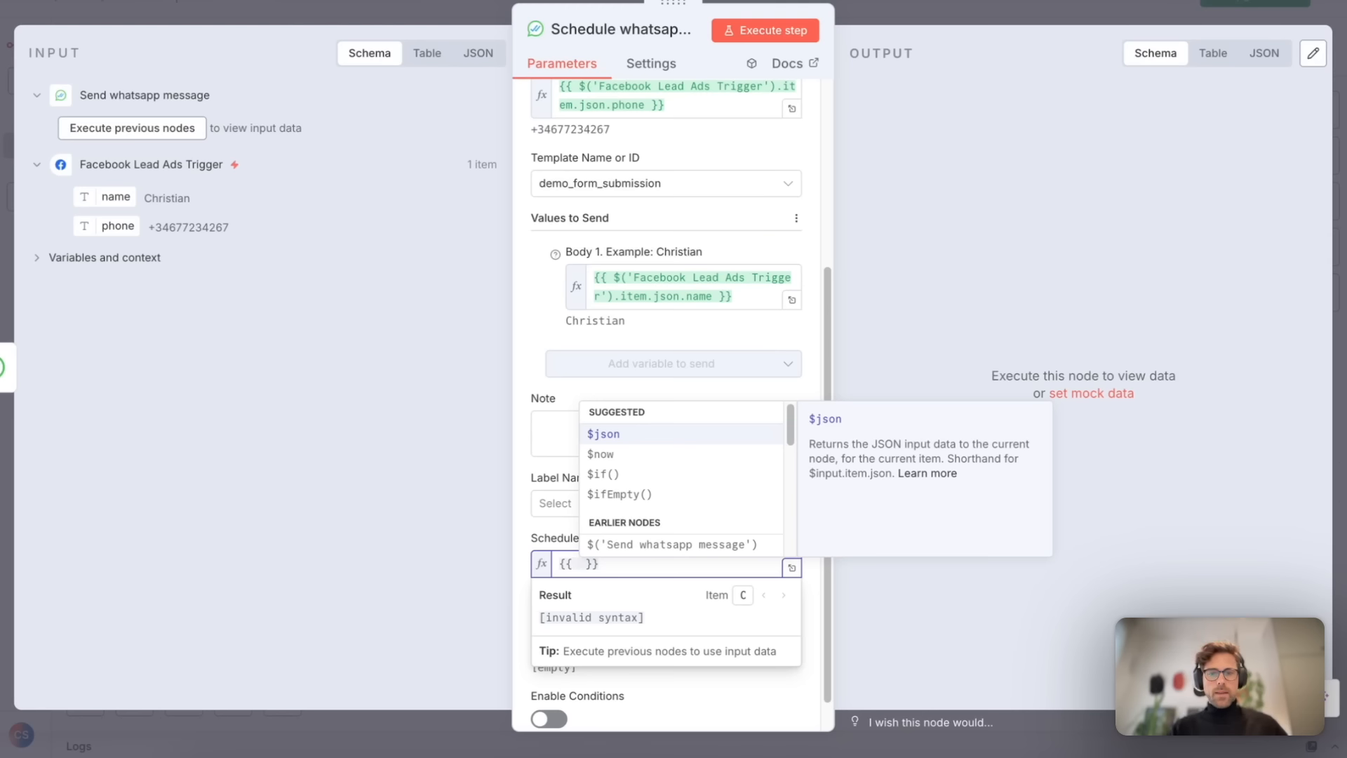
key(Down)
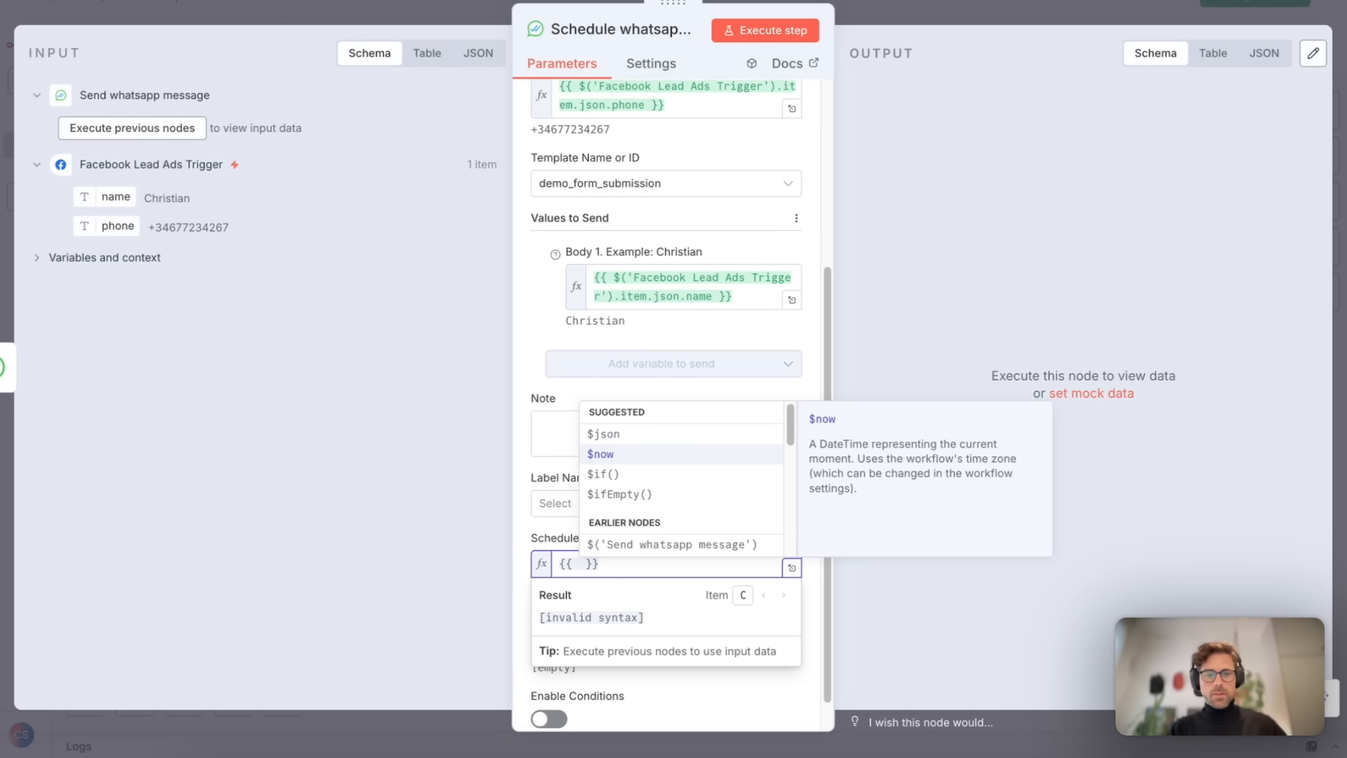
key(Return)
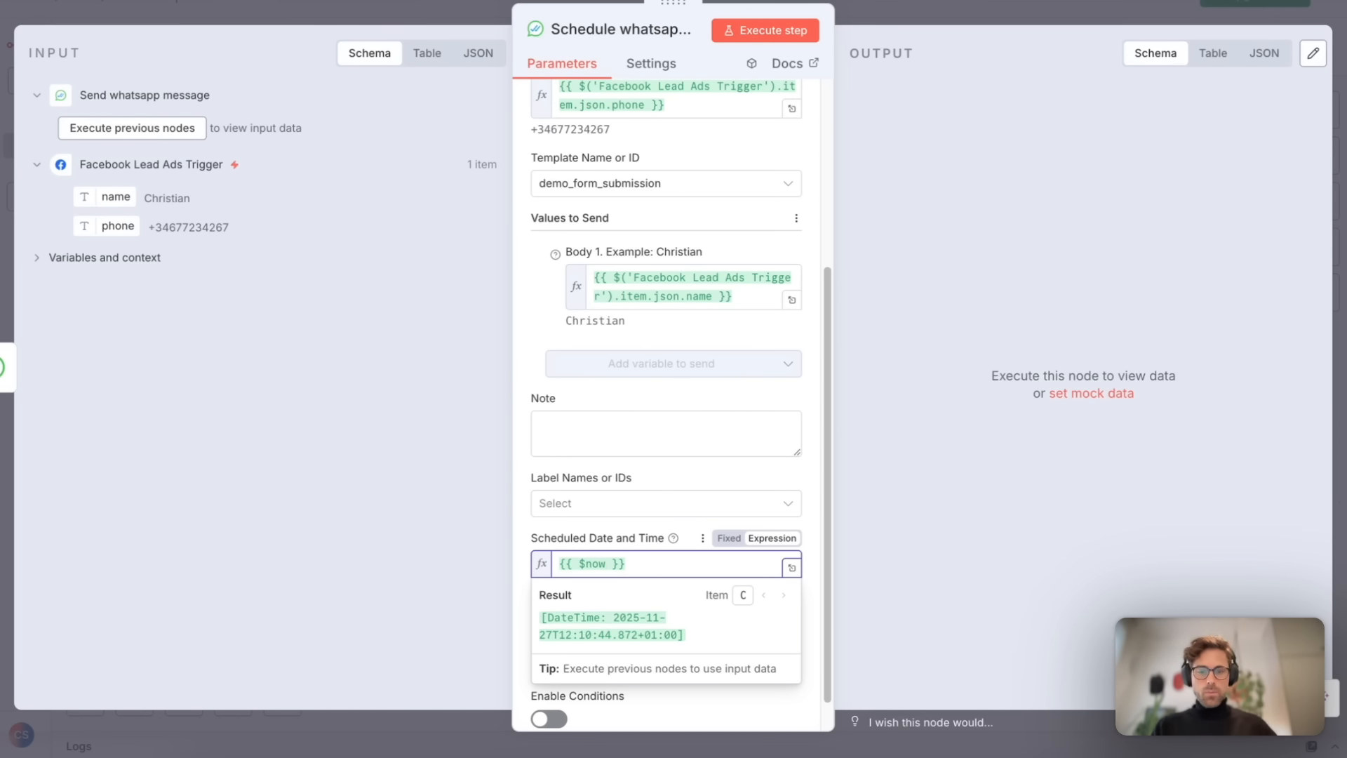
text(.)
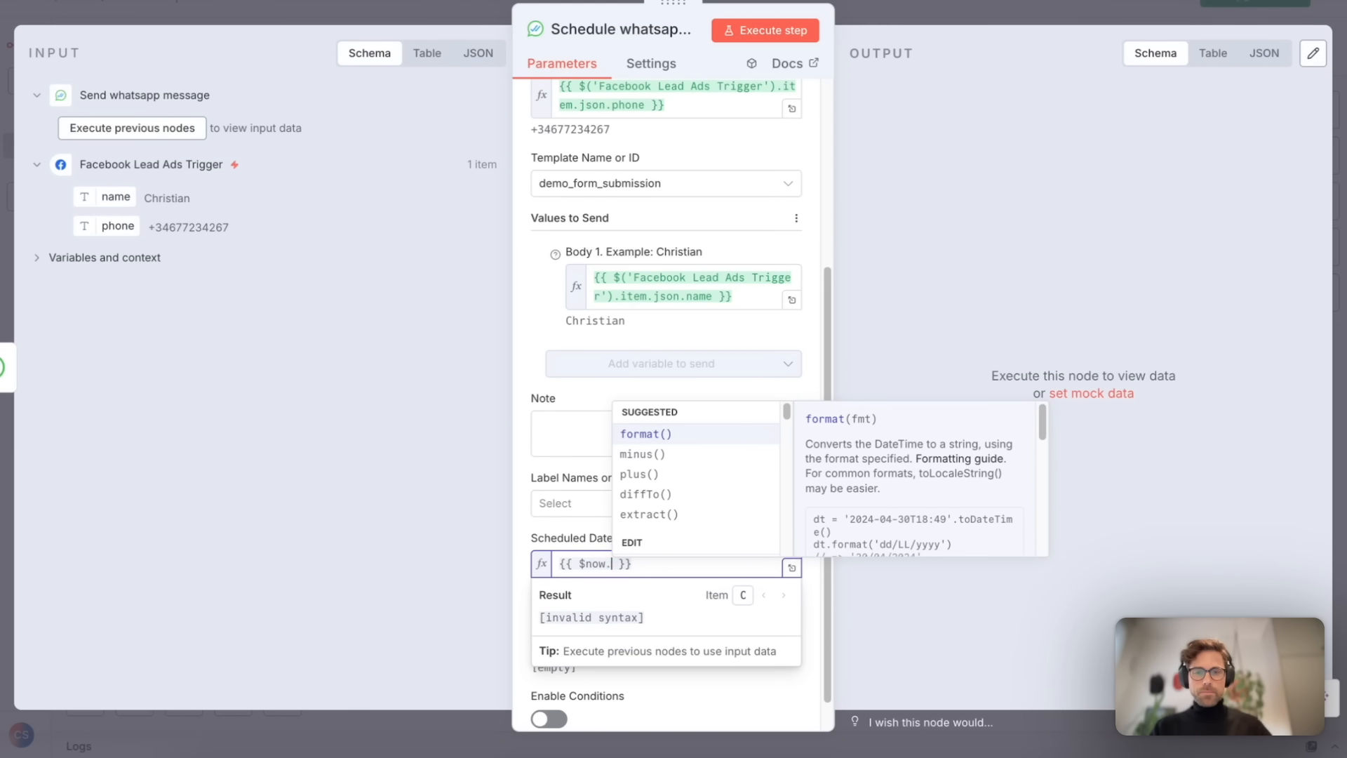
key(Down)
key(Down)
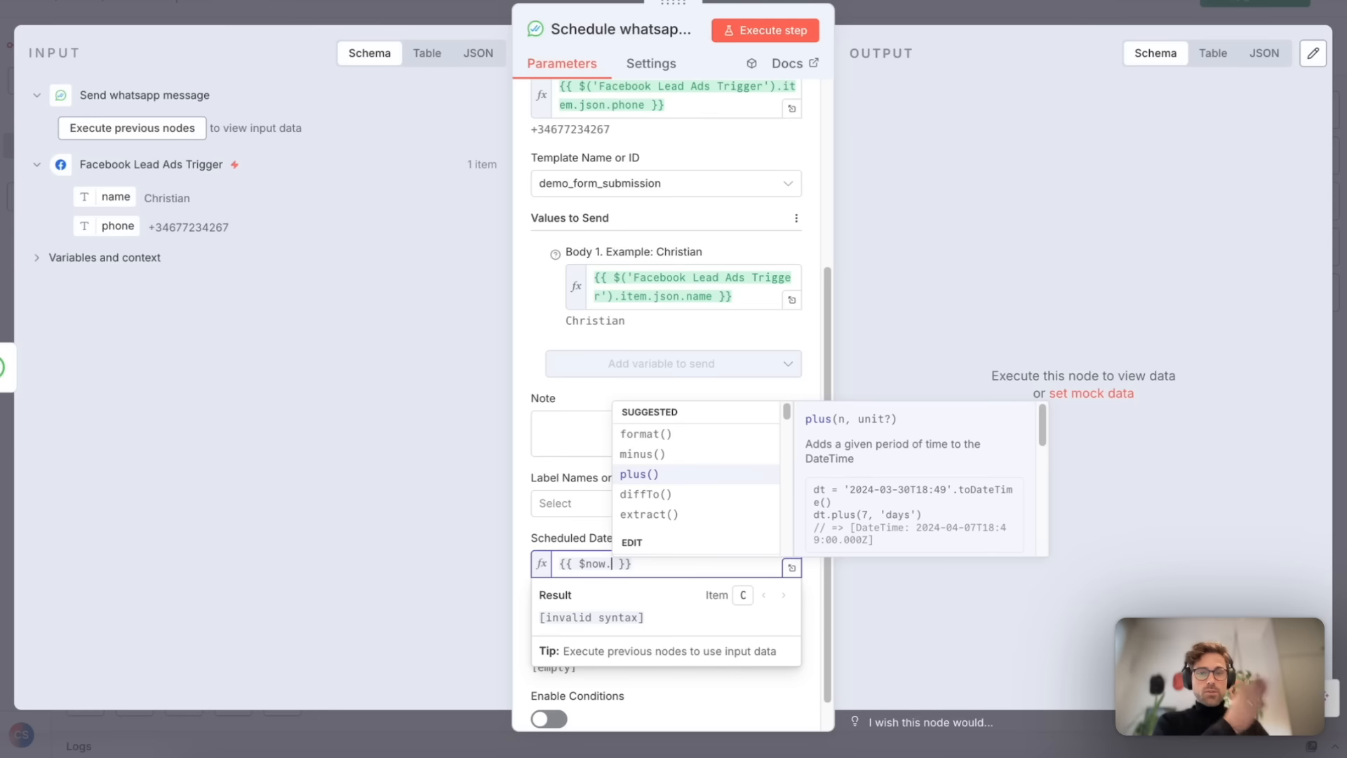
key(Return)
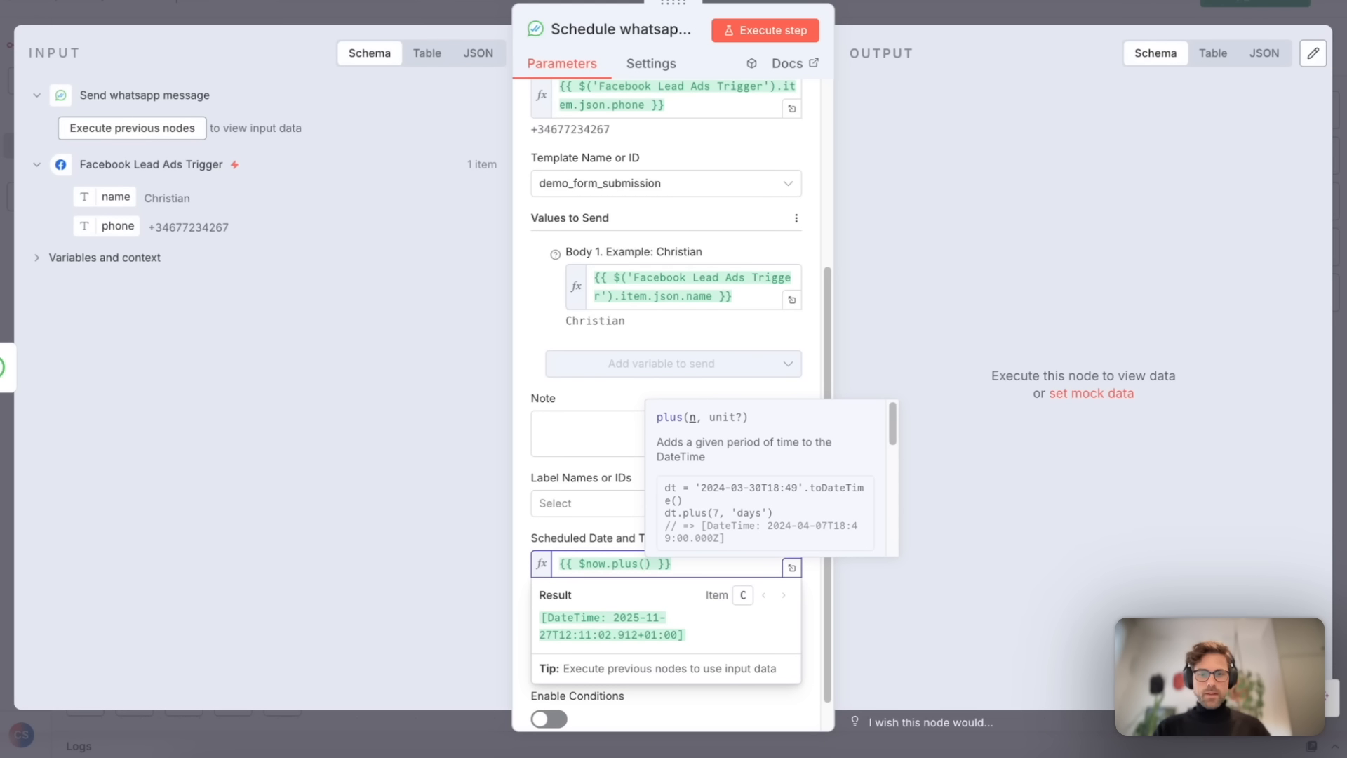
Complete the scheduled date expression as {{ $now.plus(1,'days') }}.
text(1)
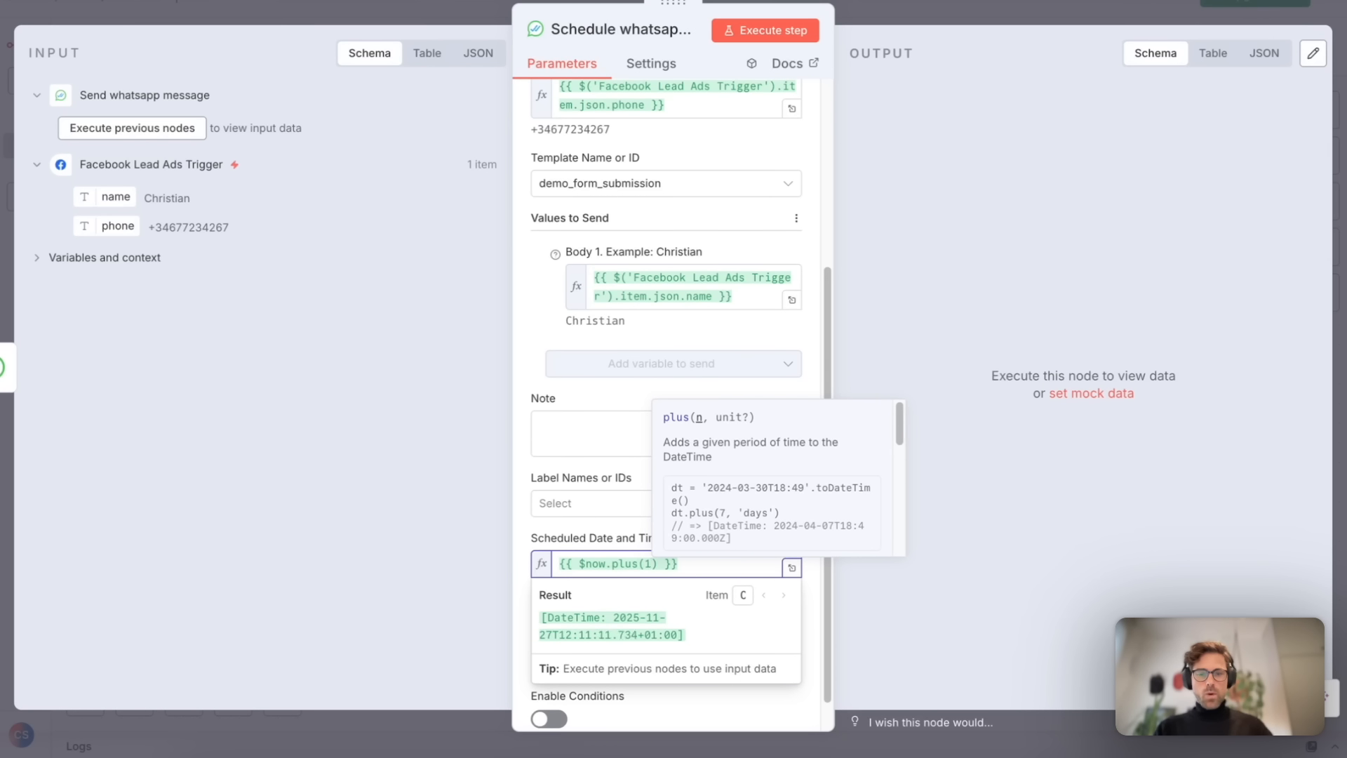
text(,)
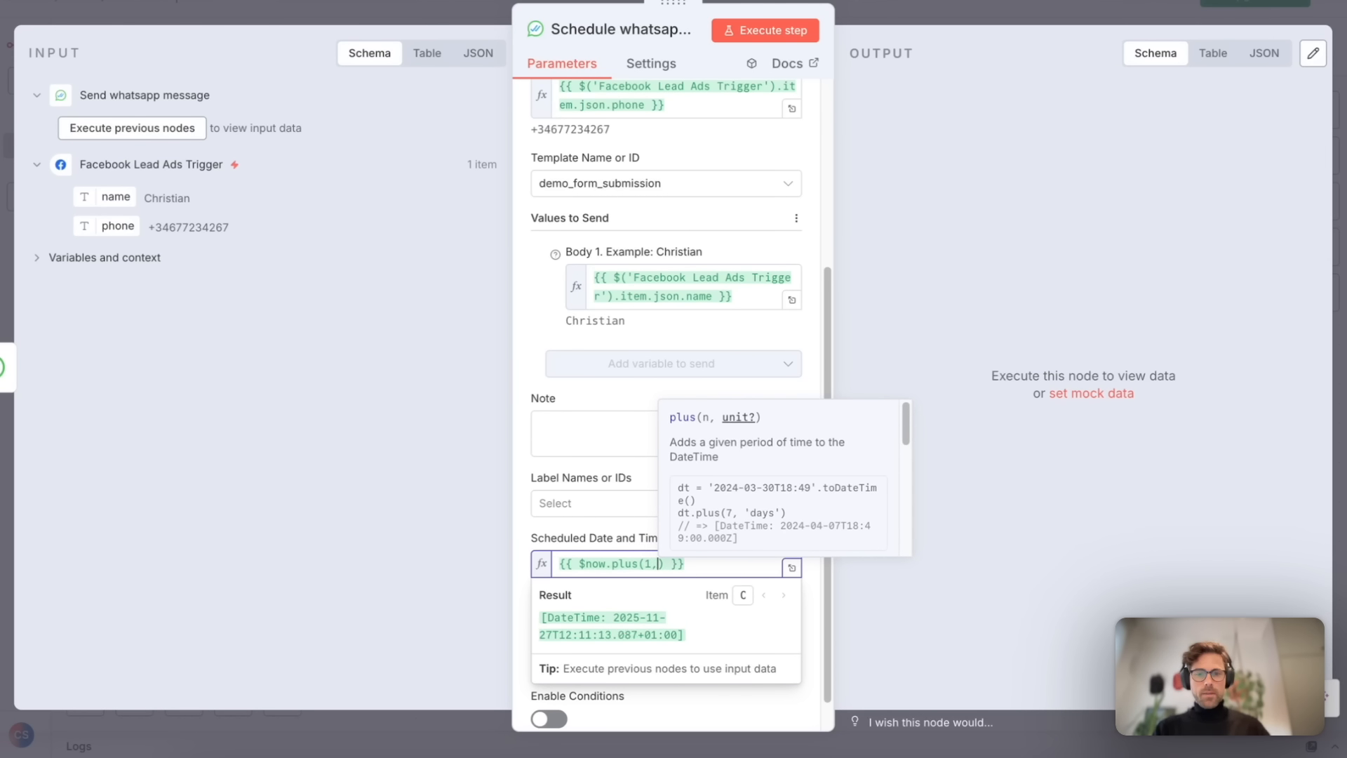
text(')
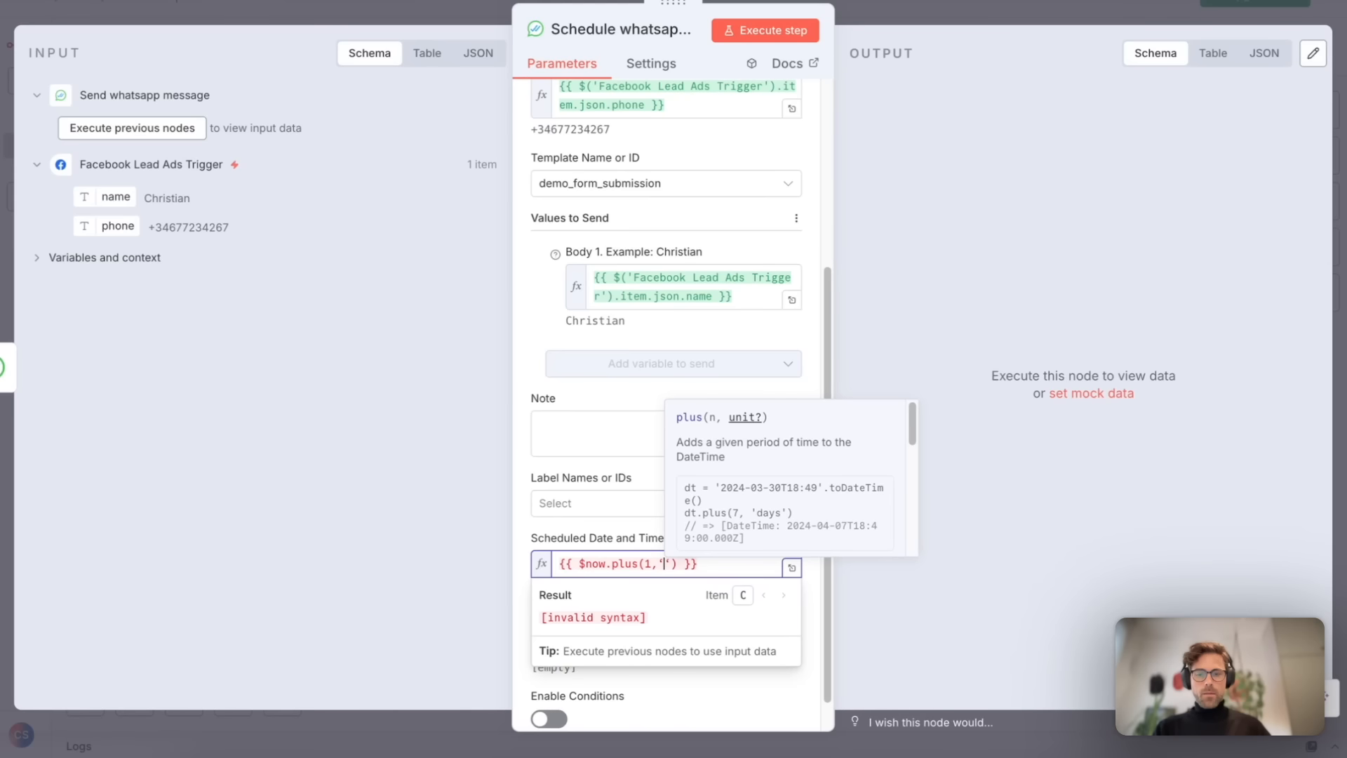
text(day)
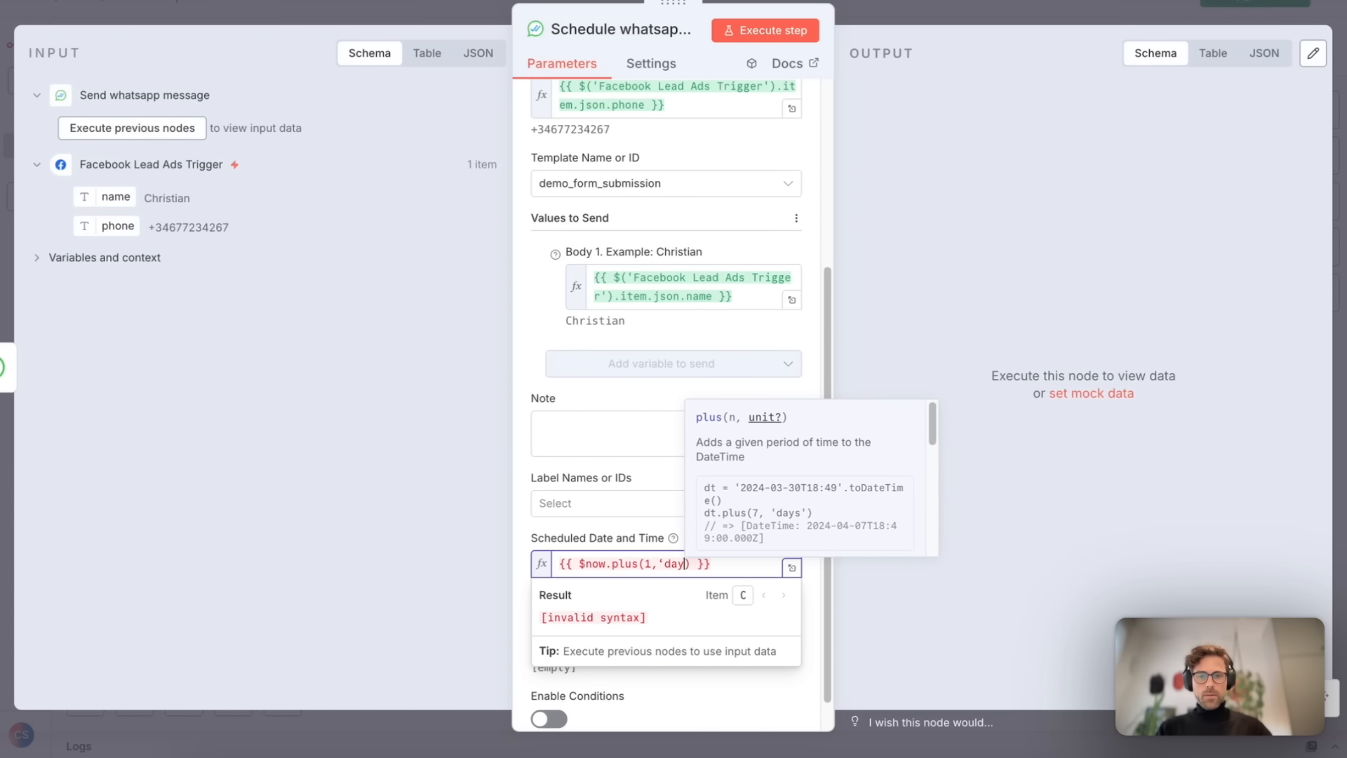
key(BackSpace)
key(BackSpace)
key(BackSpace)
key(BackSpace)
text(')
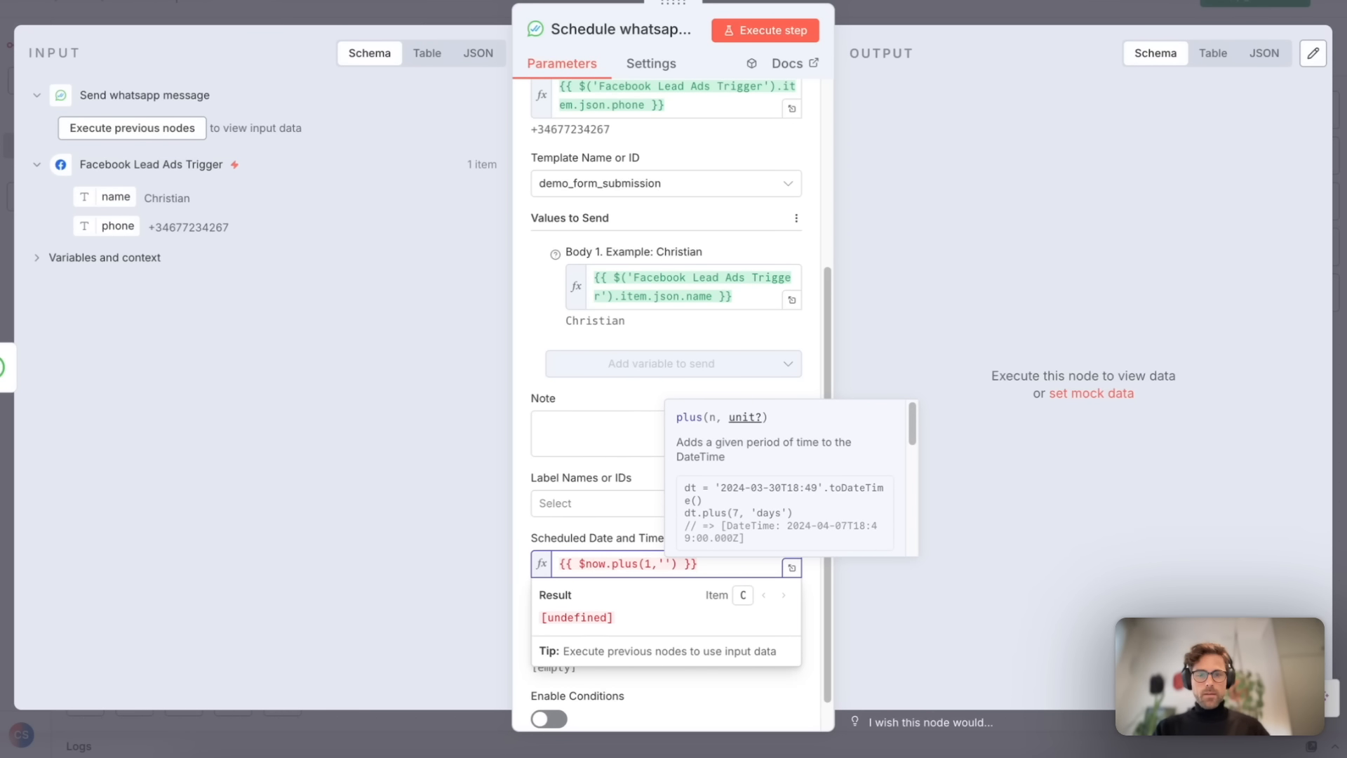
text(days)
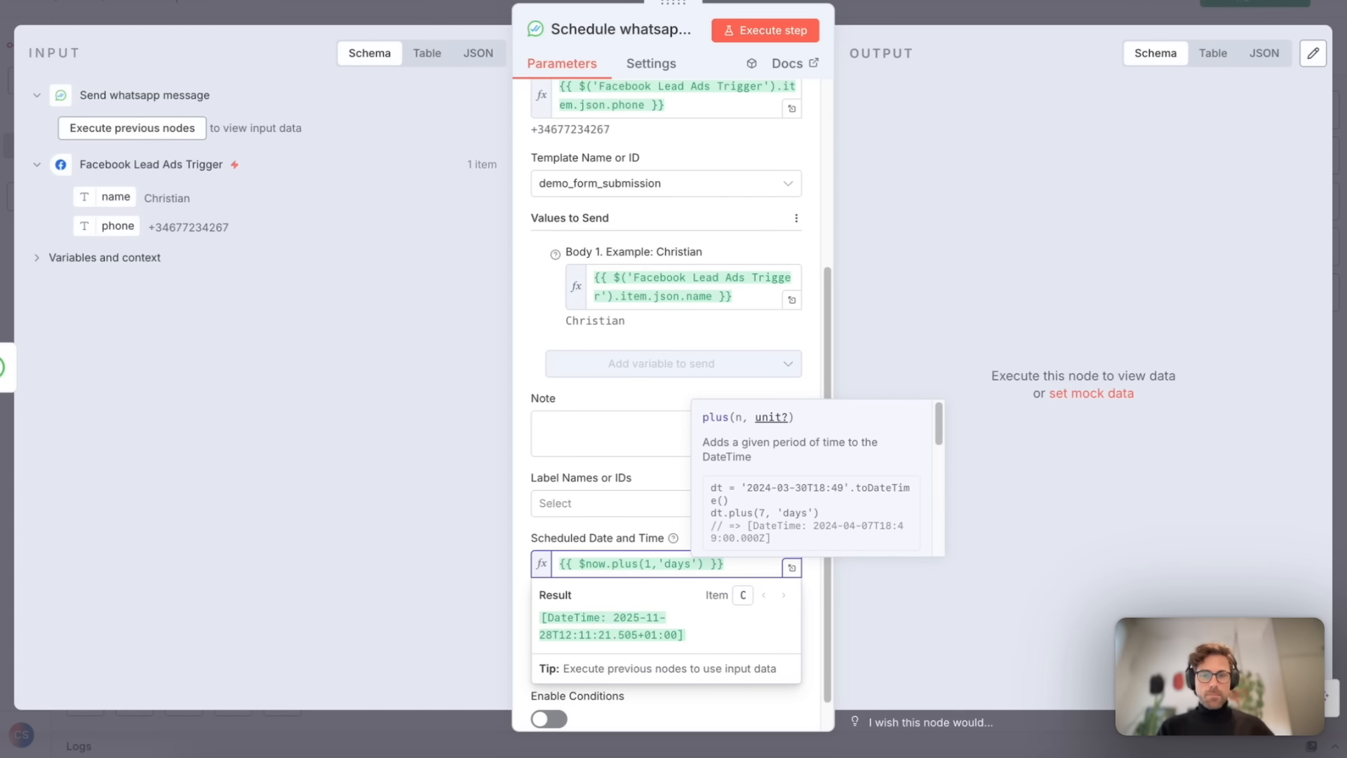
Change the scheduled delay to 28 hours so the expression reads {{ $now.plus(28,'hours') }}.
key(BackSpace)
key(BackSpace)
key(BackSpace)
key(BackSpace)
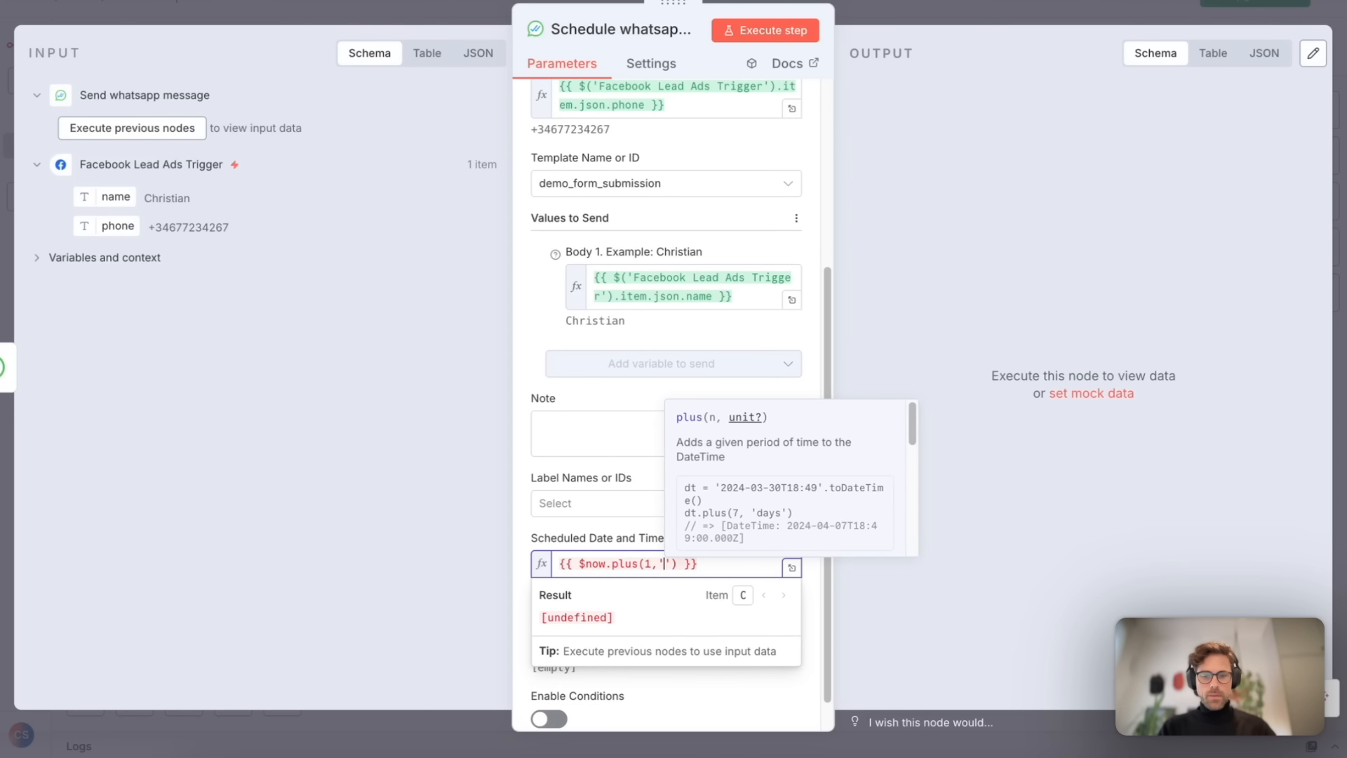
text(hours)
key(Left)
key(Left)
key(Left)
key(Left)
key(Left)
key(Left)
key(Left)
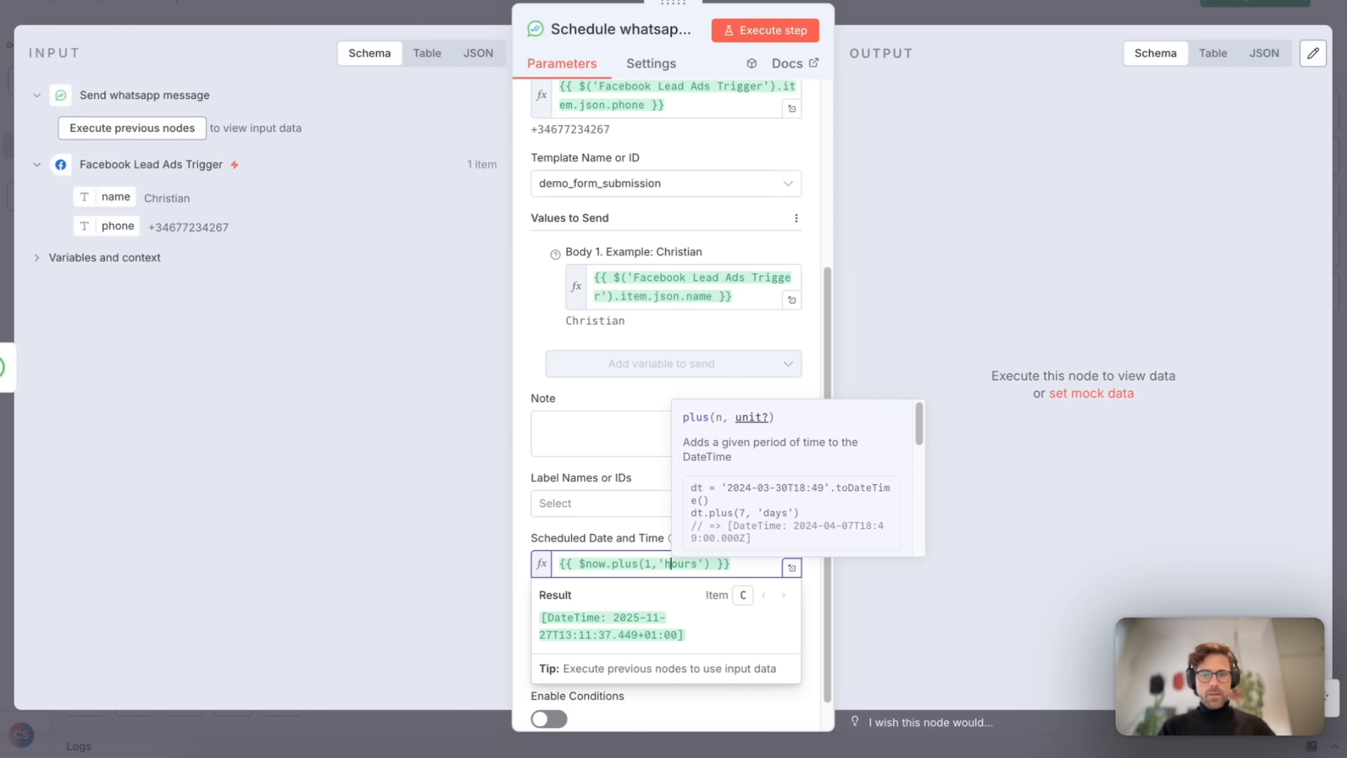
key(BackSpace)
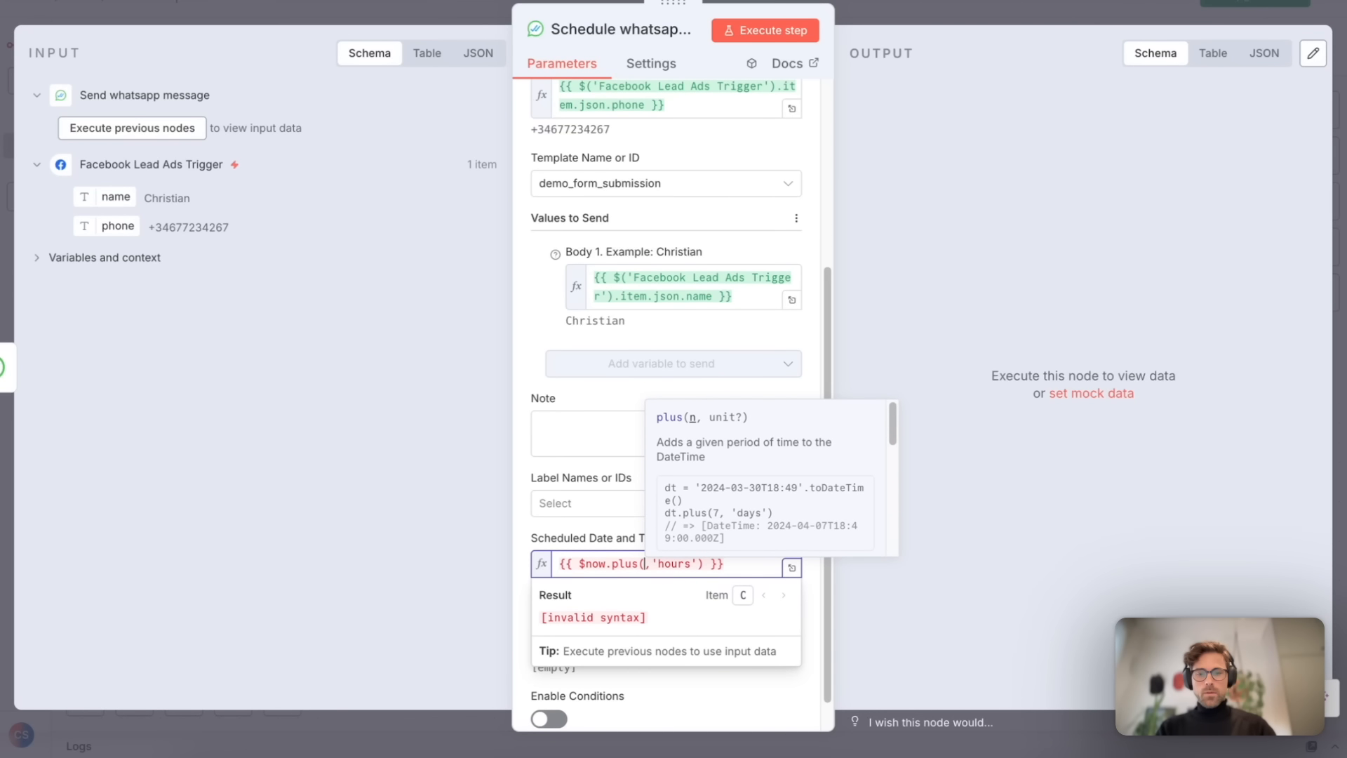
text(28)
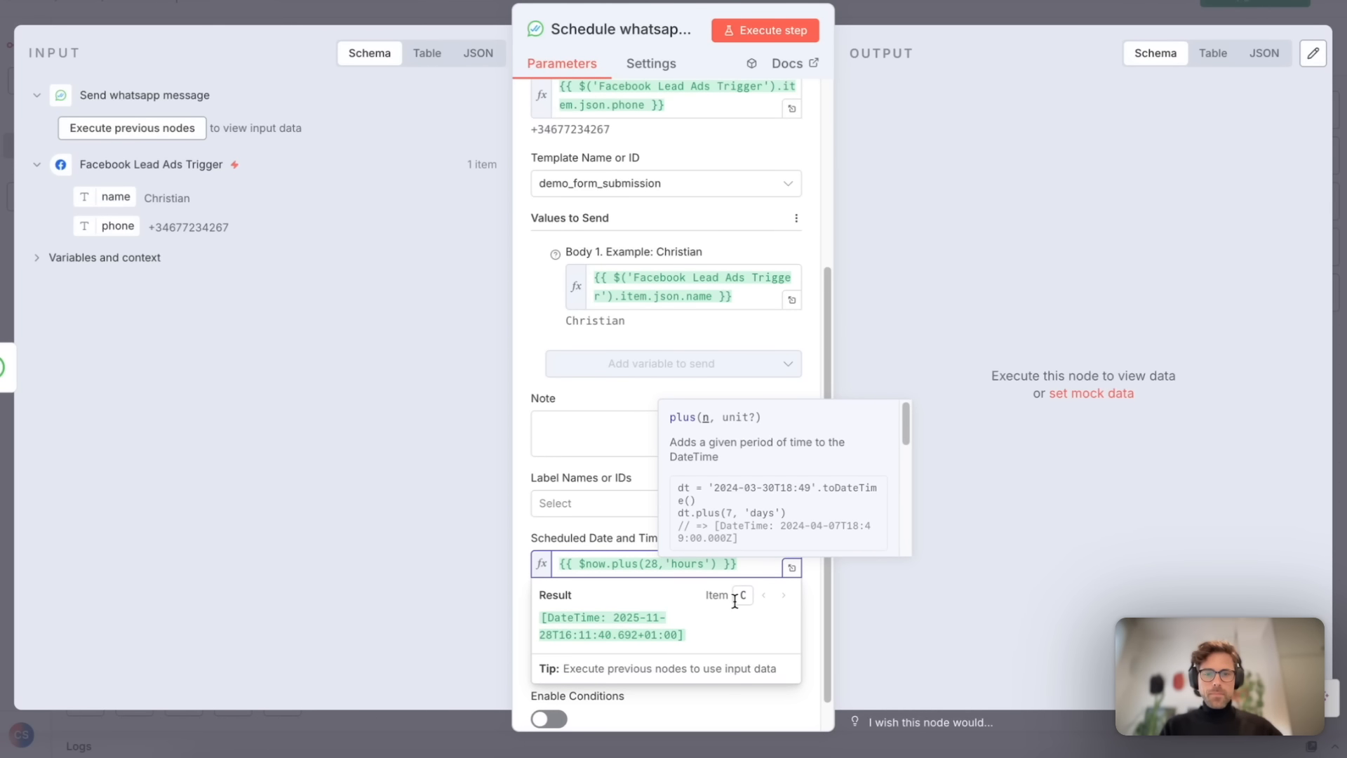
click(812, 584)
Enable conditions and set the conversation-based rule's field to If Person Did Not Send Any Message In The Last 24h.
scroll(812, 585, down, 1)
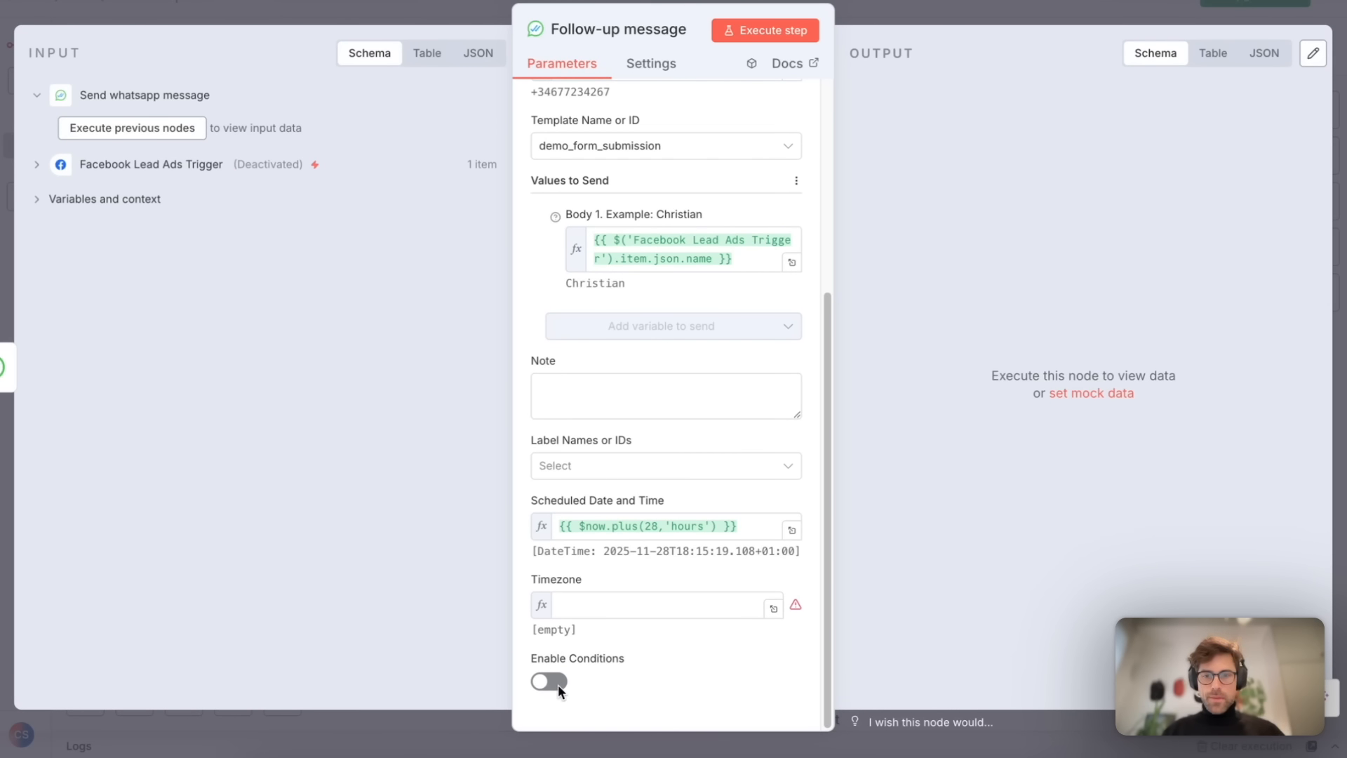
click(550, 681)
scroll(701, 631, down, 5)
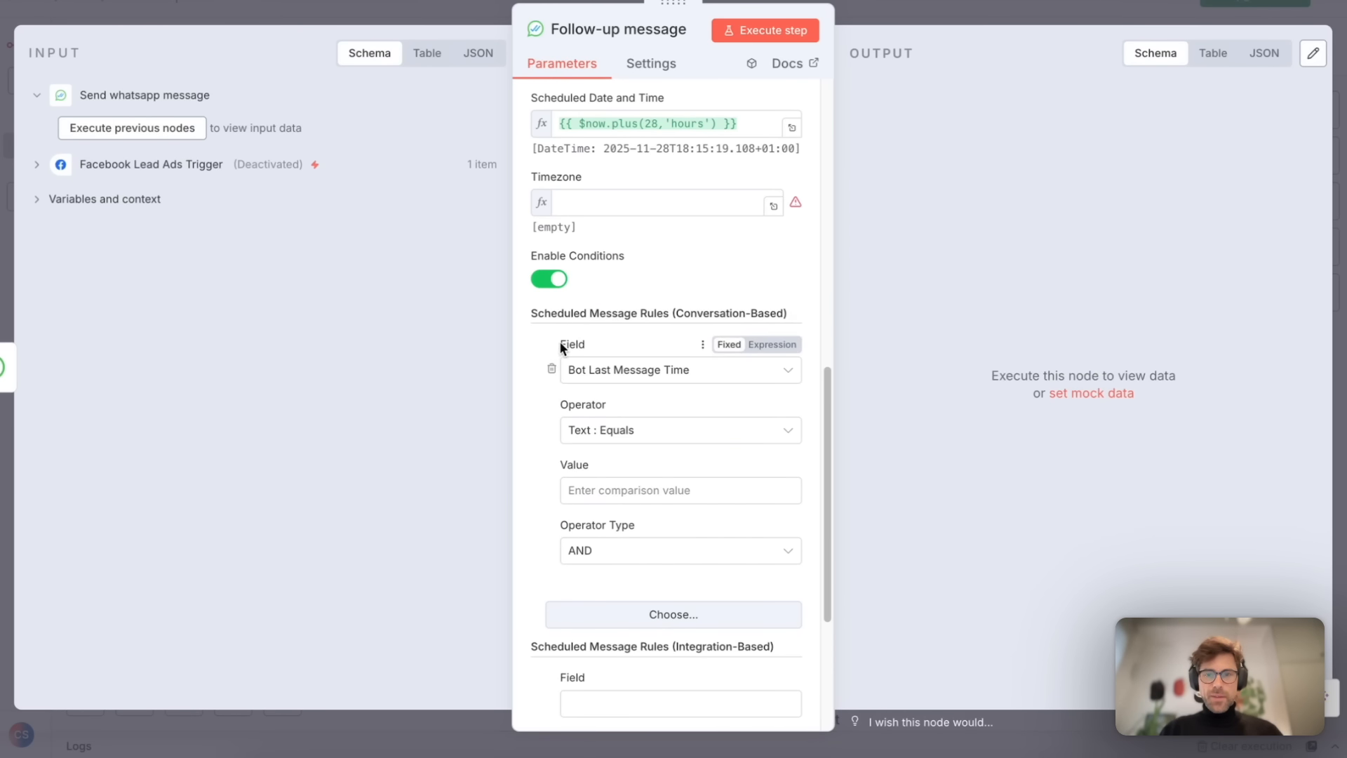
click(638, 370)
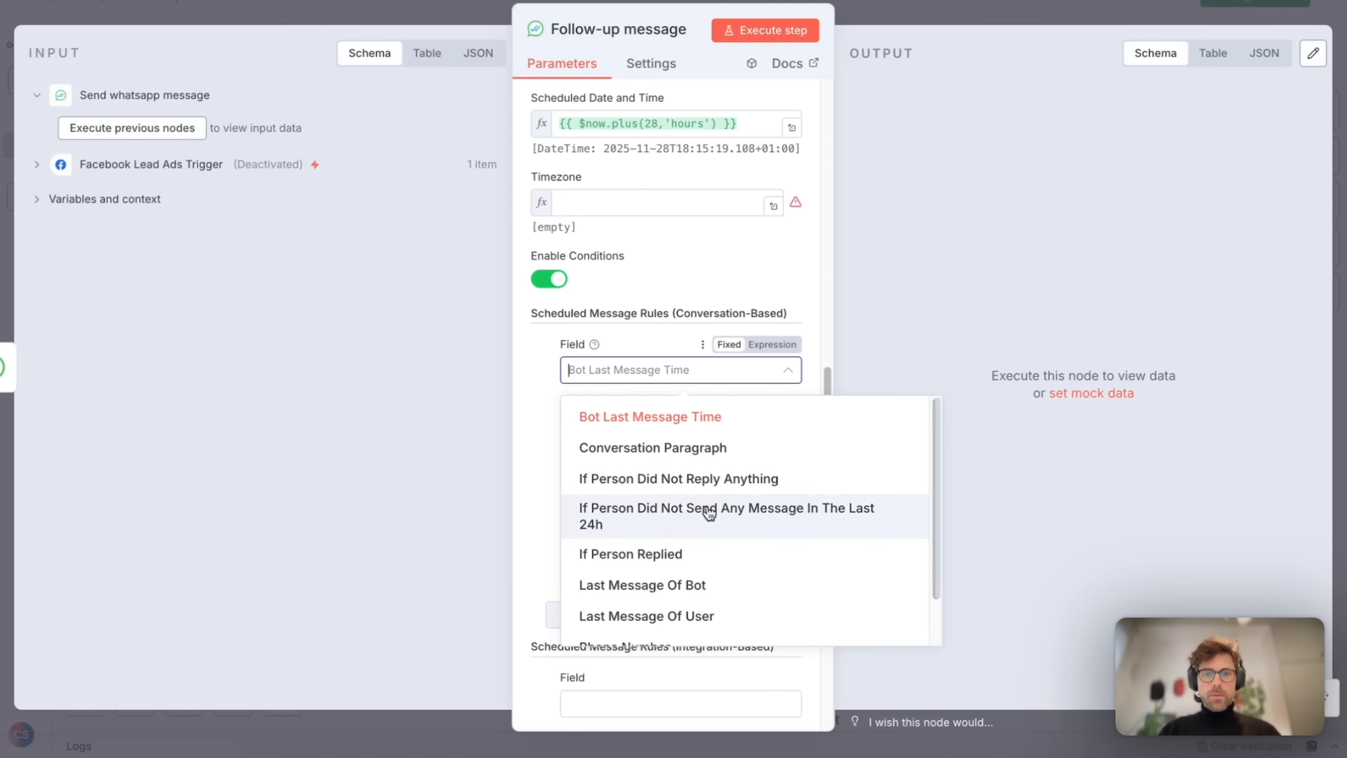
scroll(681, 494, down, 2)
scroll(682, 494, up, 2)
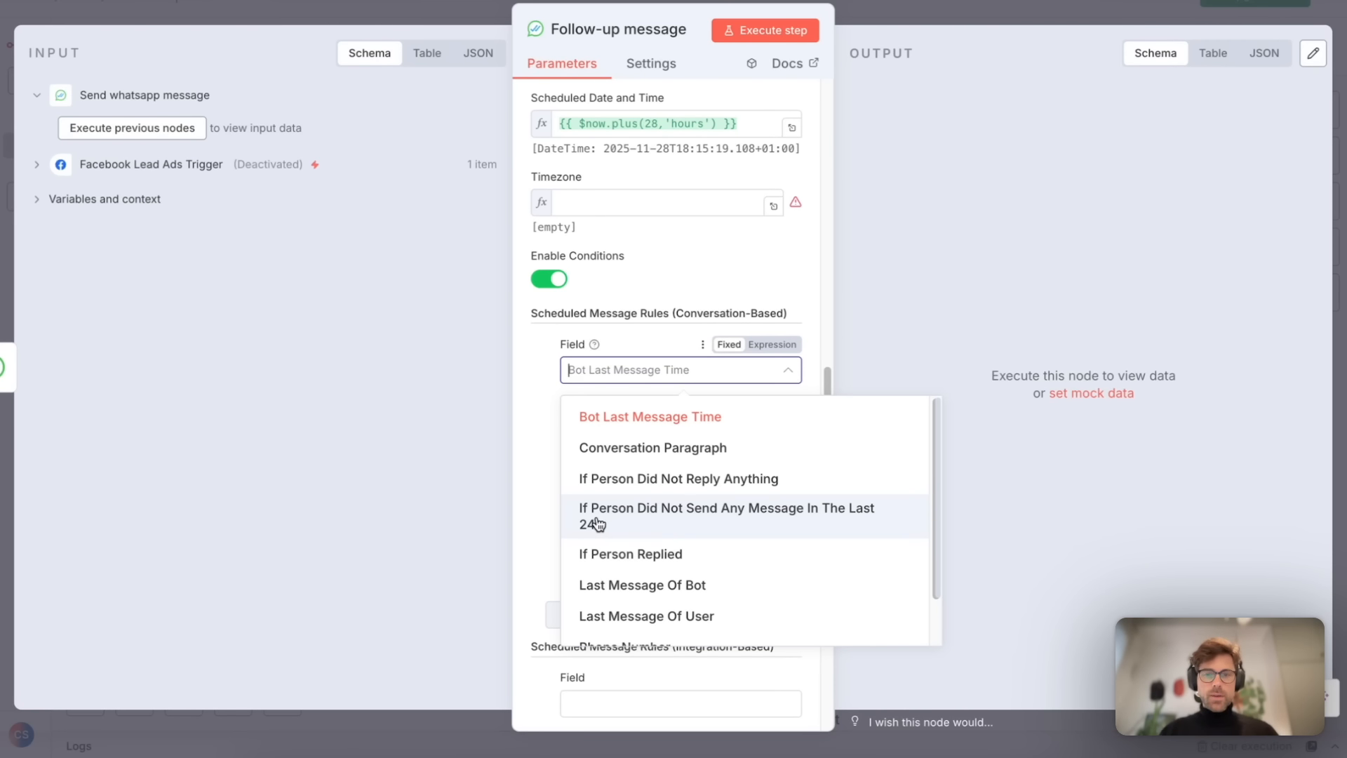
click(645, 523)
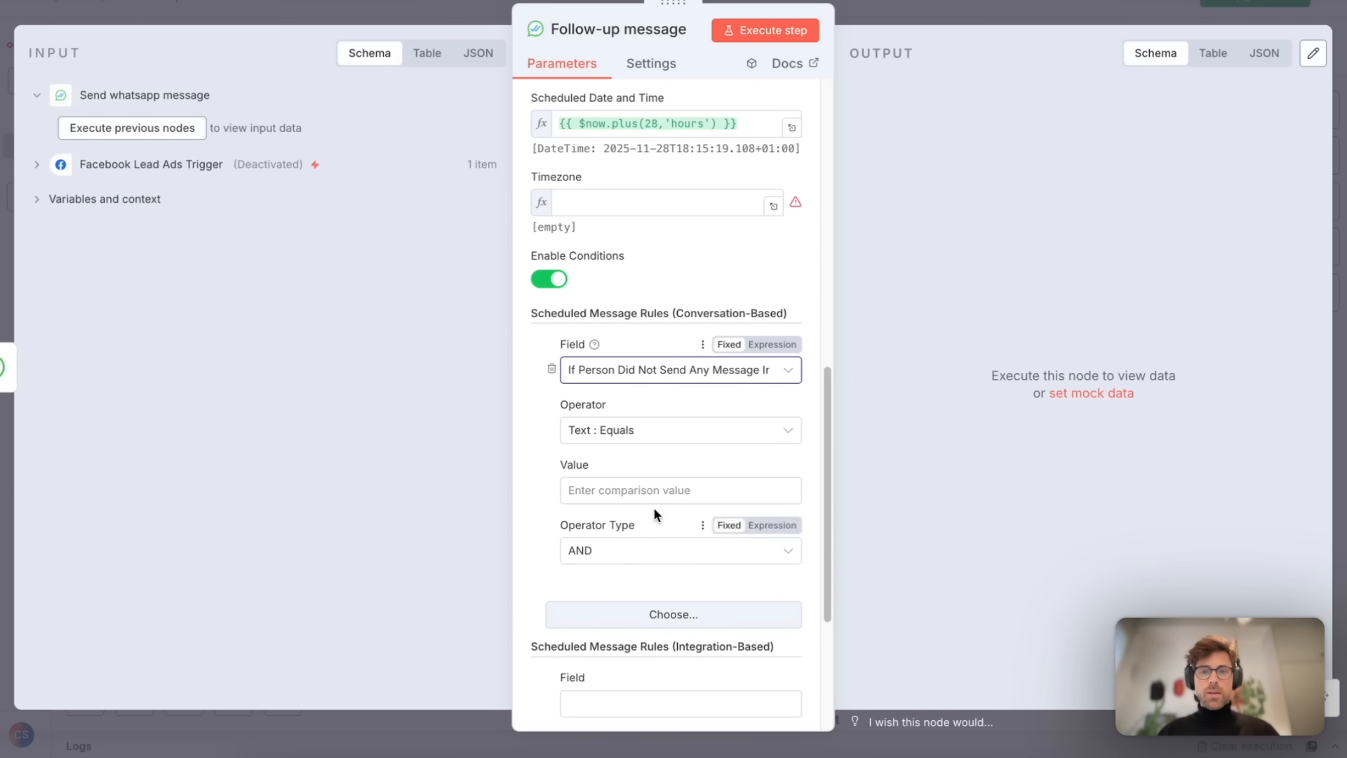
Set the conversation-based rule's operator to Exists and return to the workflow canvas.
click(630, 429)
scroll(651, 510, up, 2)
scroll(651, 511, down, 10)
scroll(651, 508, down, 2)
click(622, 585)
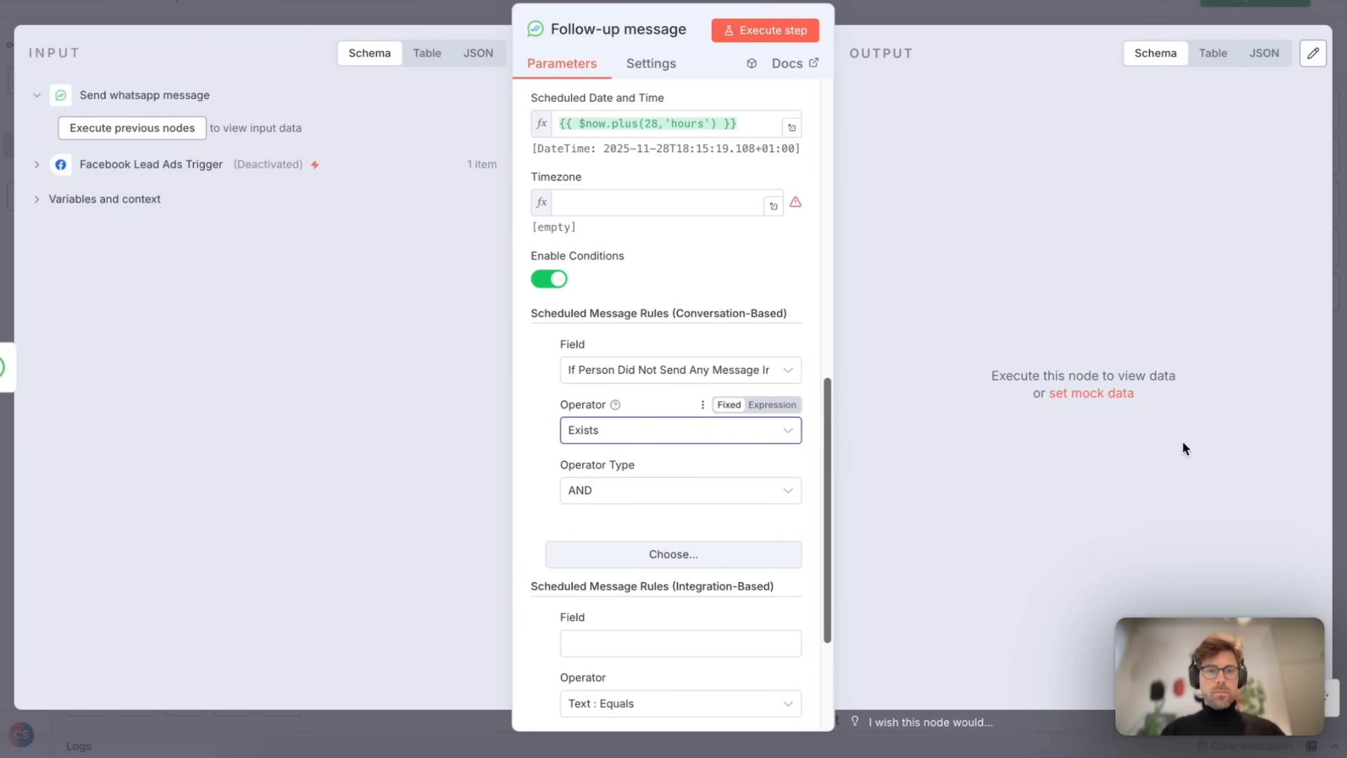
key(Escape)
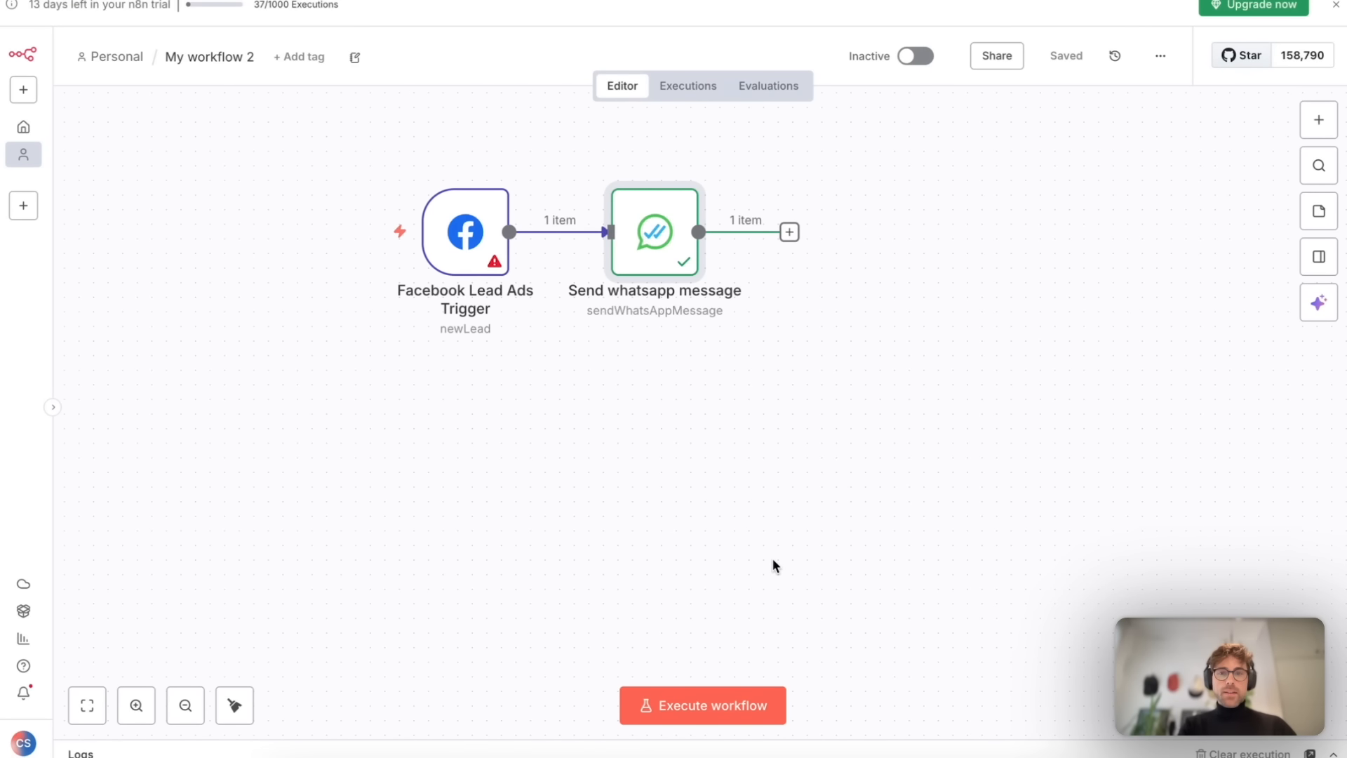
Add the WhatsAble trigger On new Incoming/outgoing WhatsApp message event to the workflow.
scroll(778, 564, down, 1)
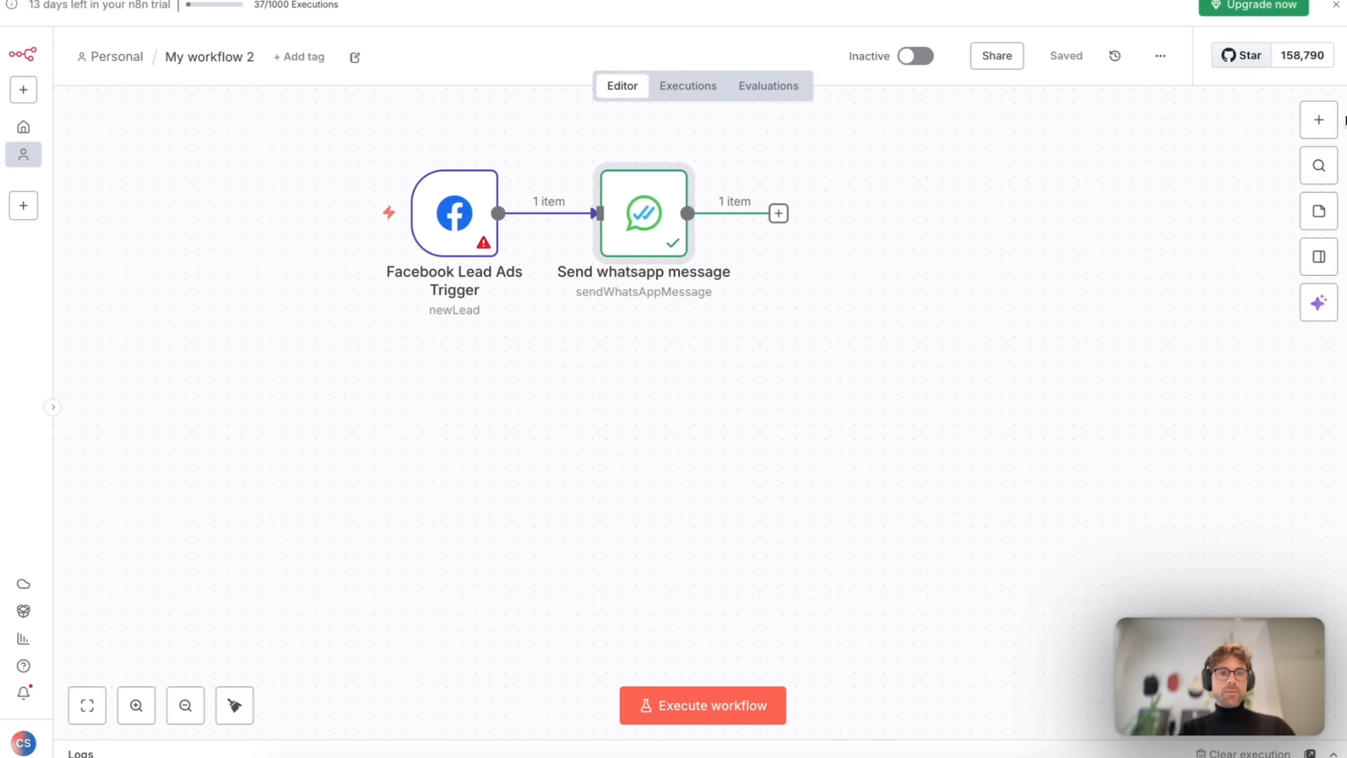
click(1319, 119)
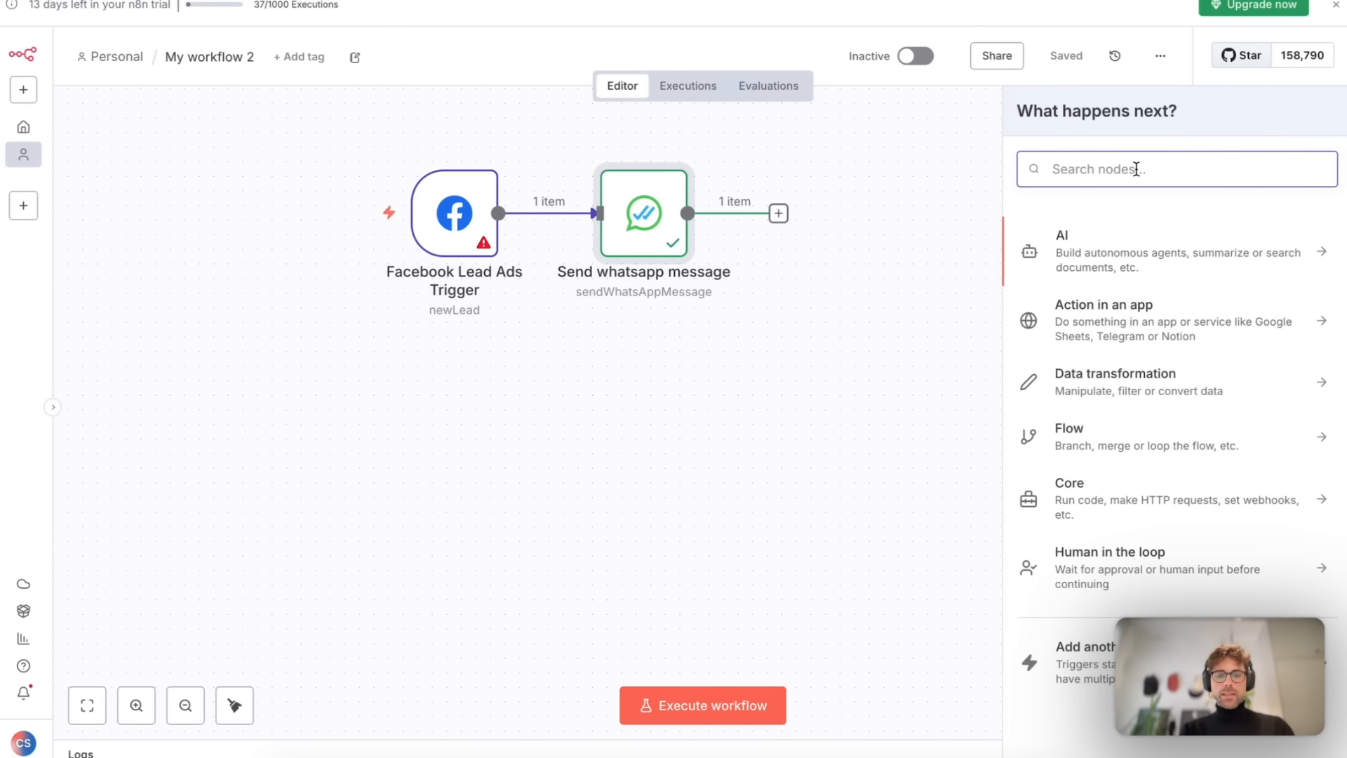
text(what)
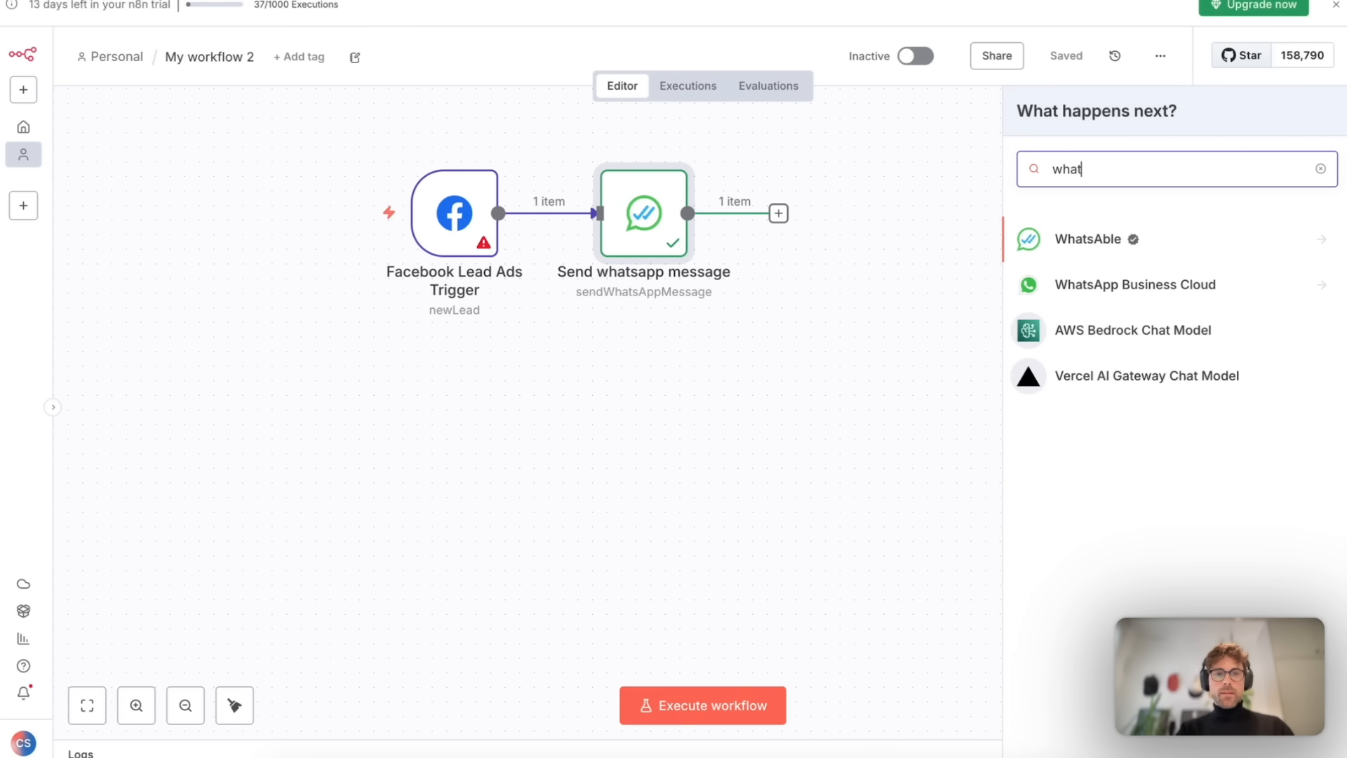
click(1093, 238)
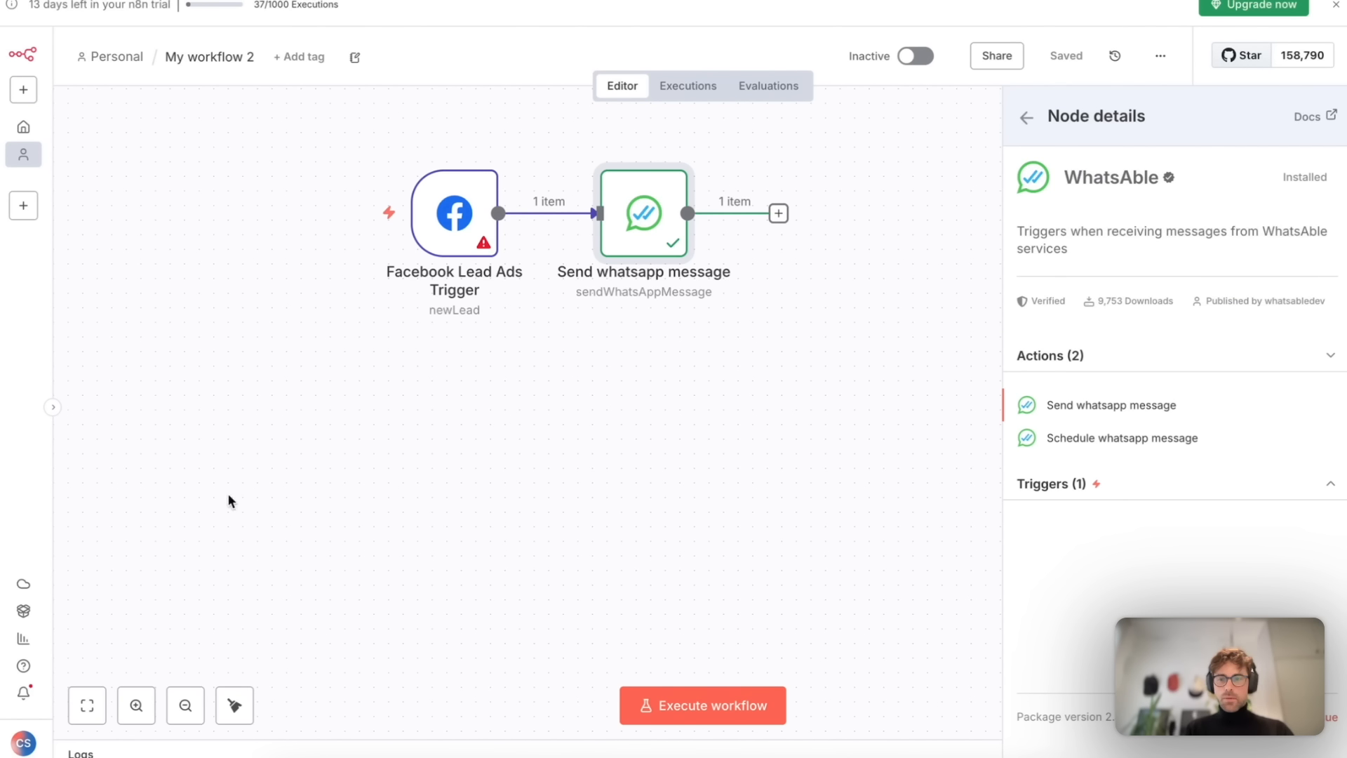
click(1094, 482)
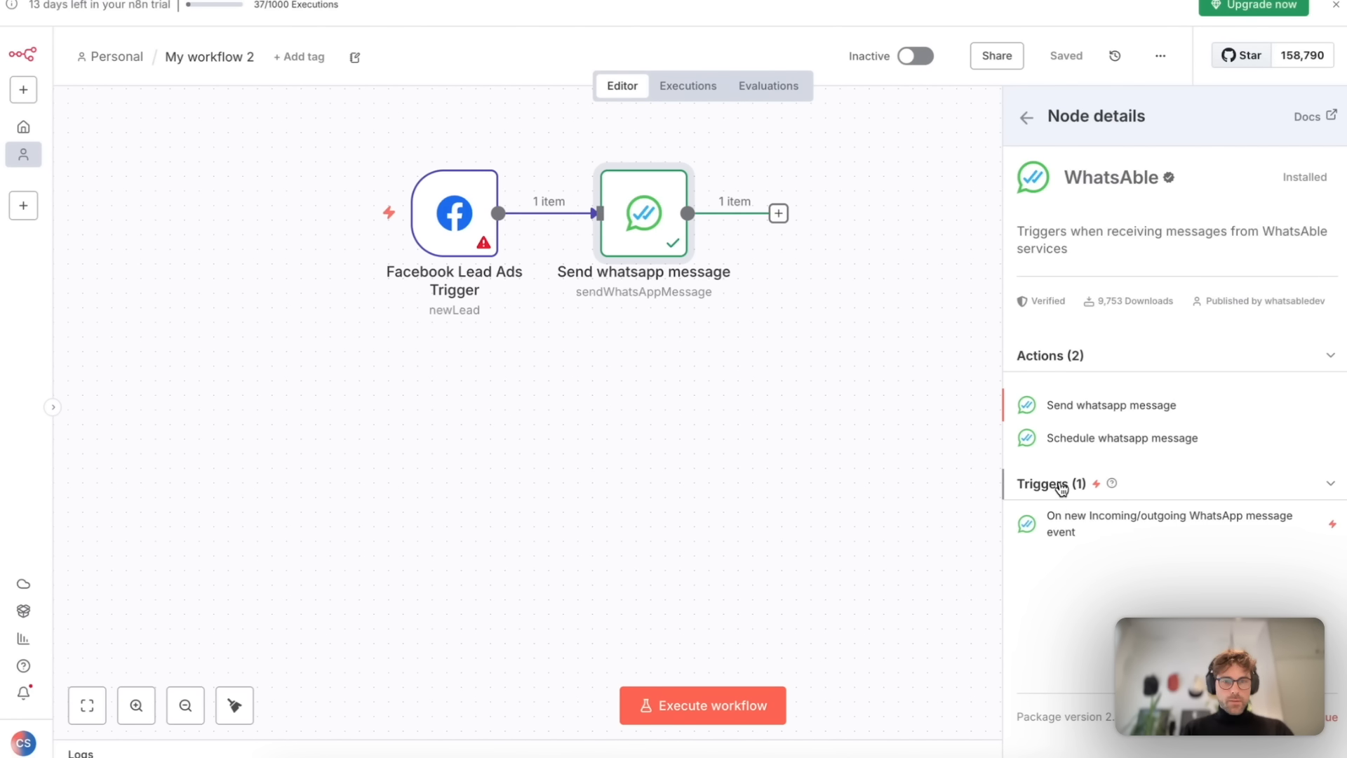
click(1077, 516)
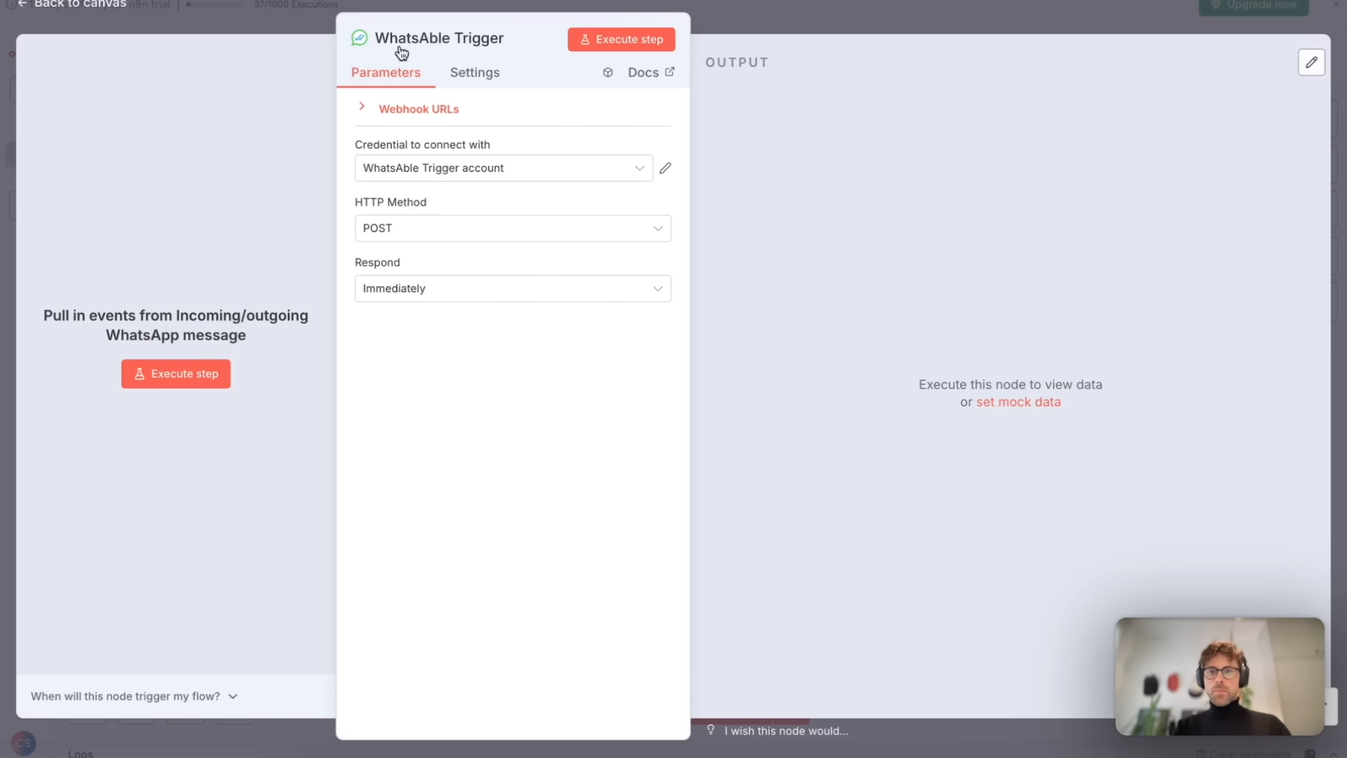
Start a new credential for the WhatsAble Trigger, try pasting the API key, and choose Notifyer System Incoming Message as the connection type.
click(446, 183)
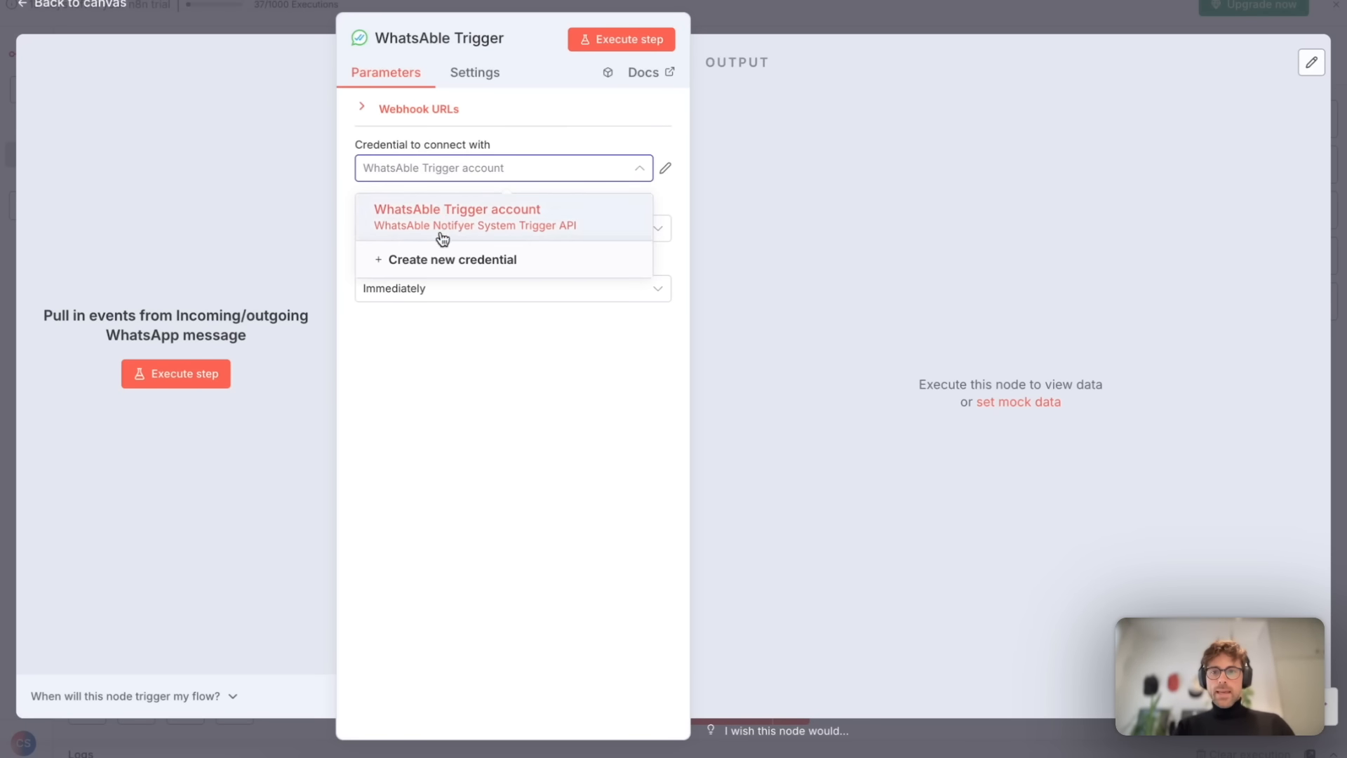
click(439, 258)
key(ctrl+v)
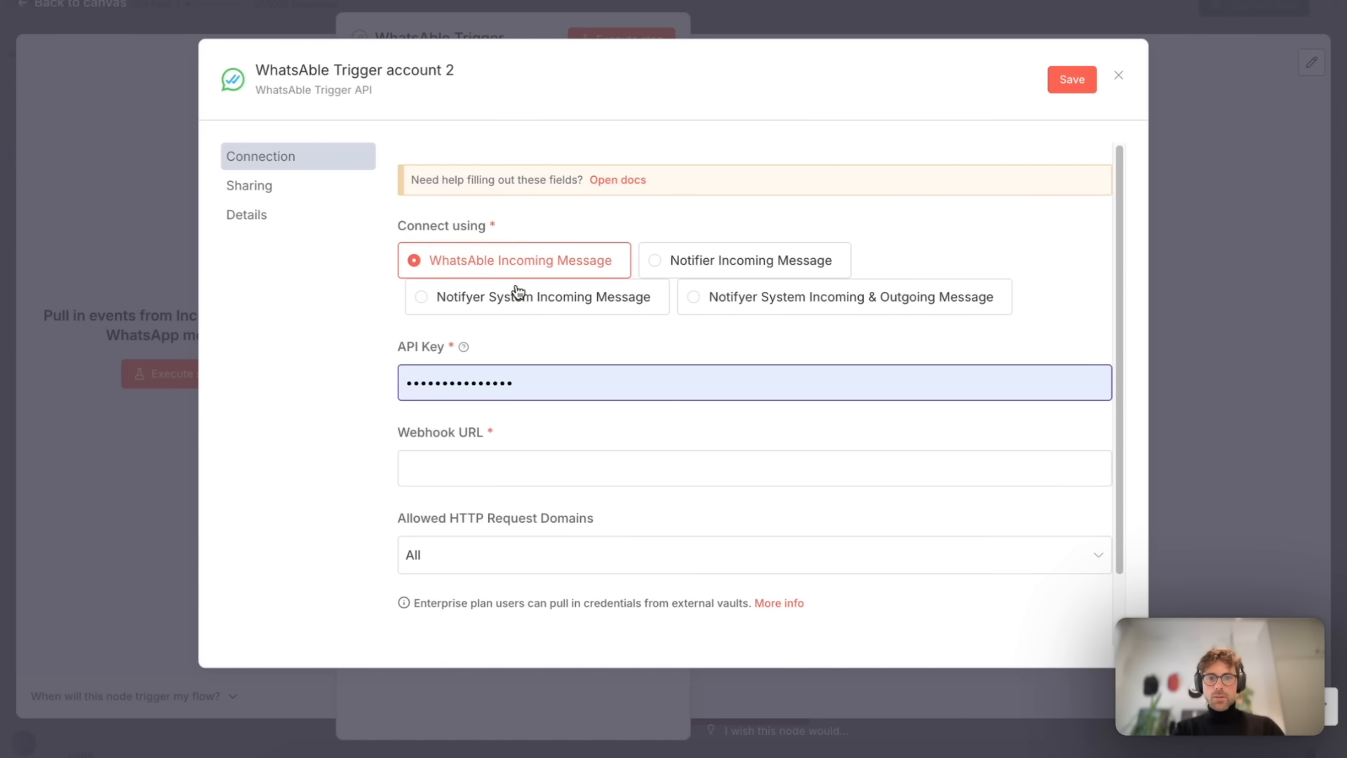
click(460, 303)
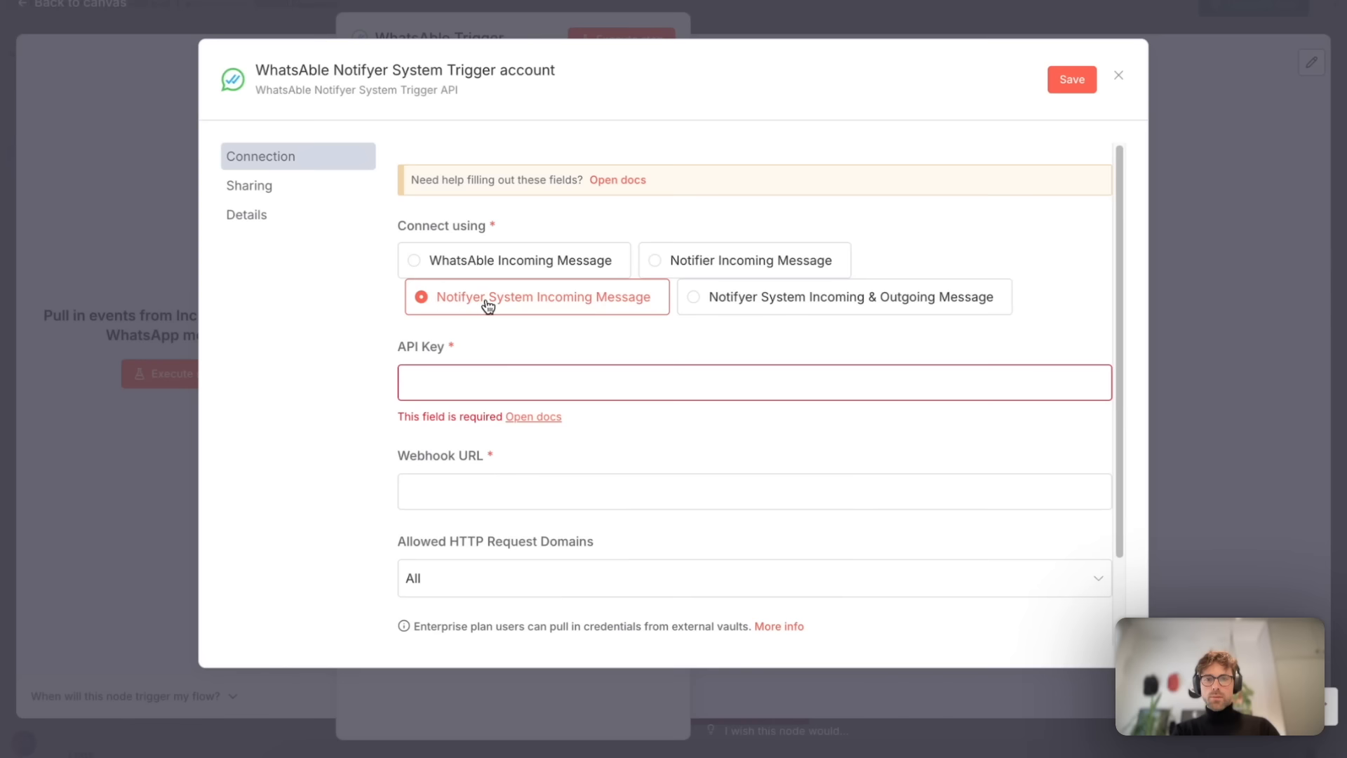
Switch to the Notifyer console, copy the account's API key, and paste it into the WhatsAble trigger credential's API Key field in n8n.
key(super+t)
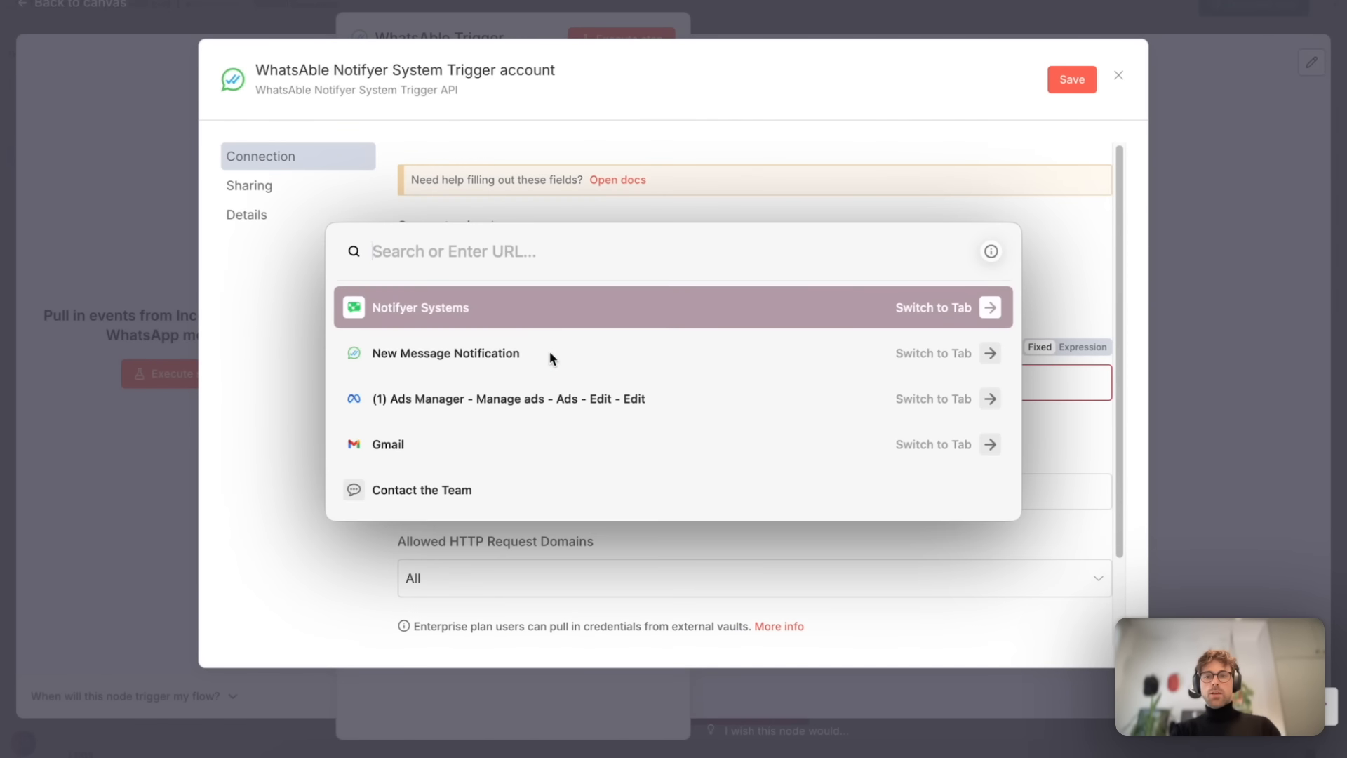
key(Return)
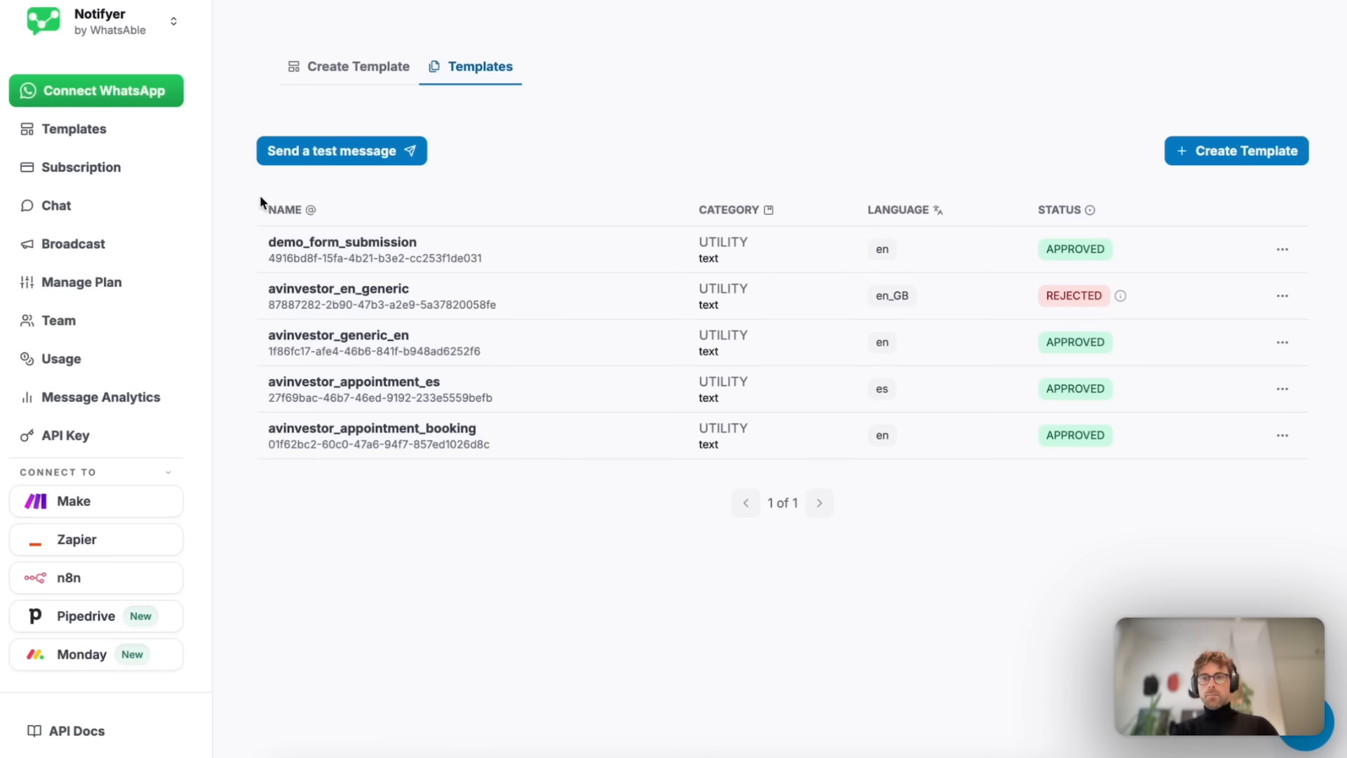
click(68, 436)
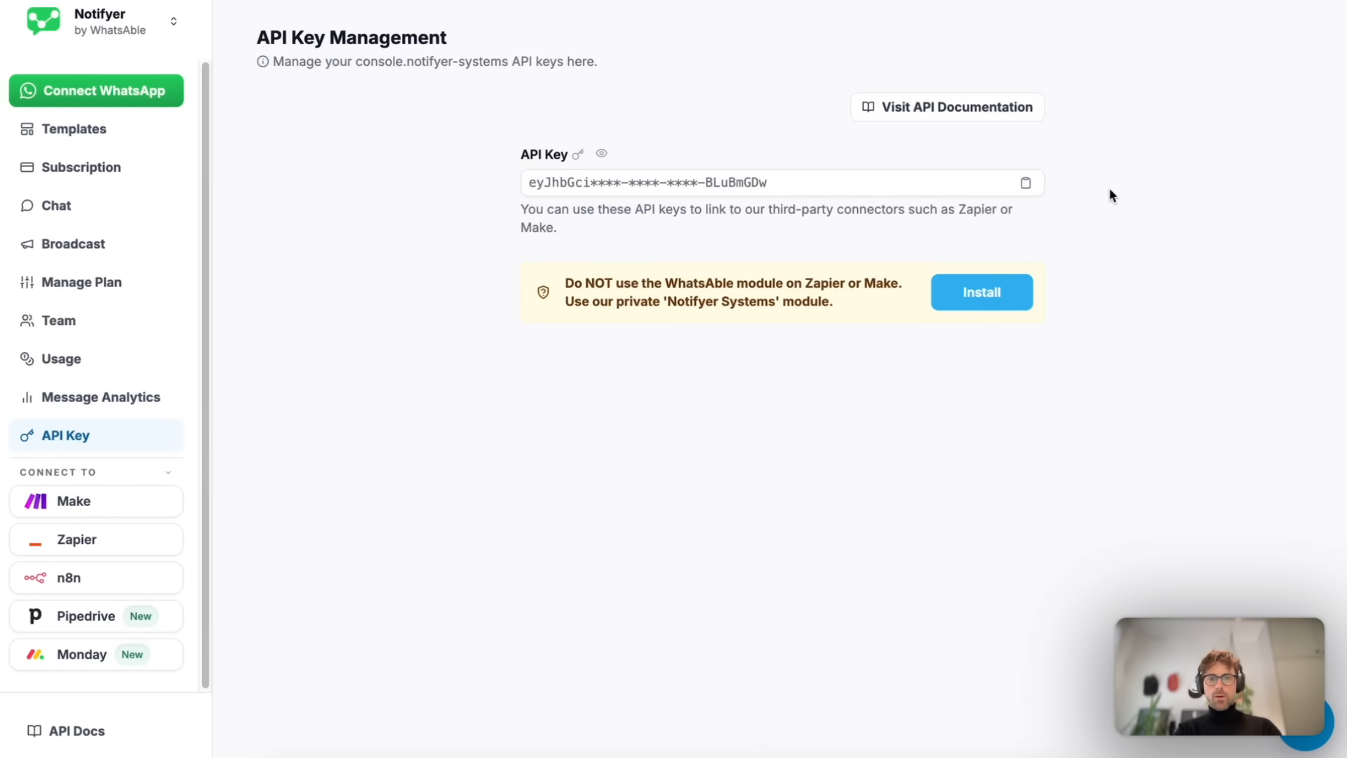
click(1026, 184)
key(super+t)
key(Return)
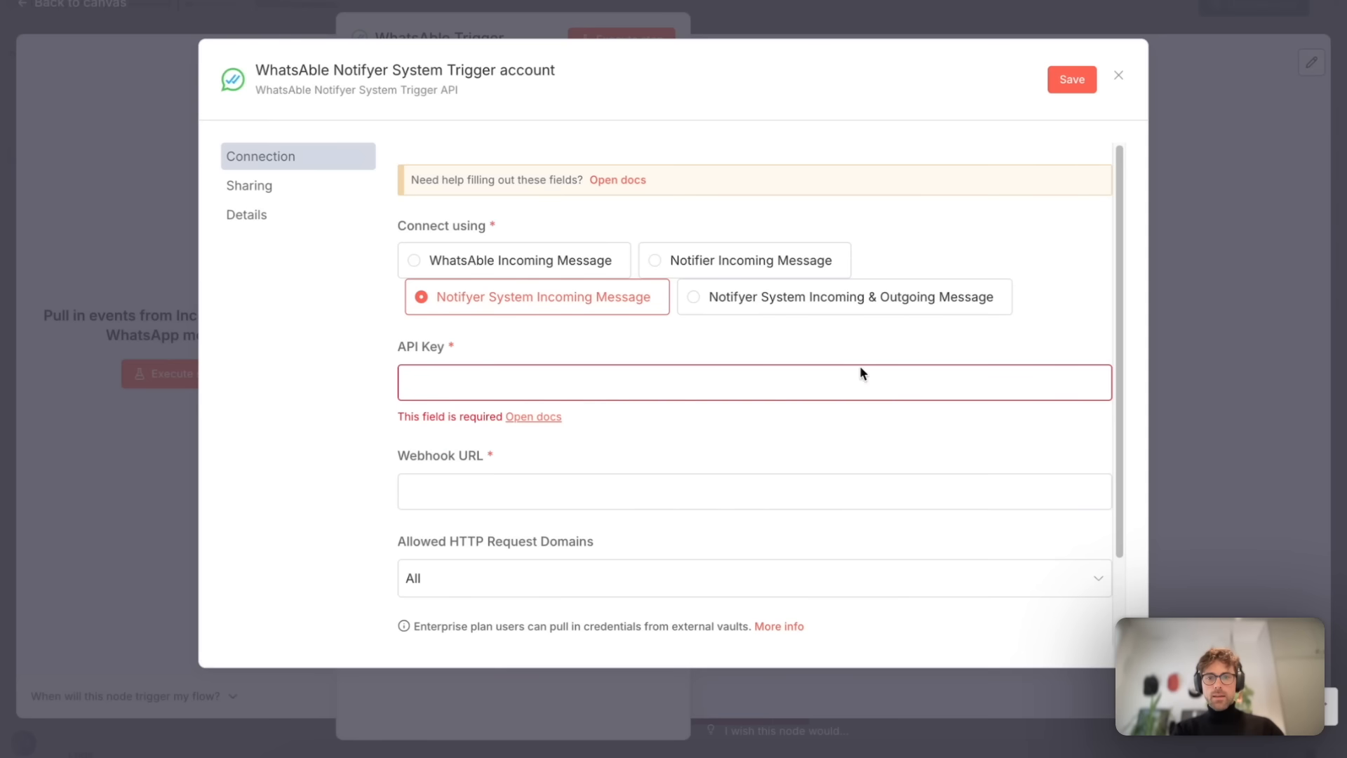
click(571, 395)
key(super+v)
click(520, 347)
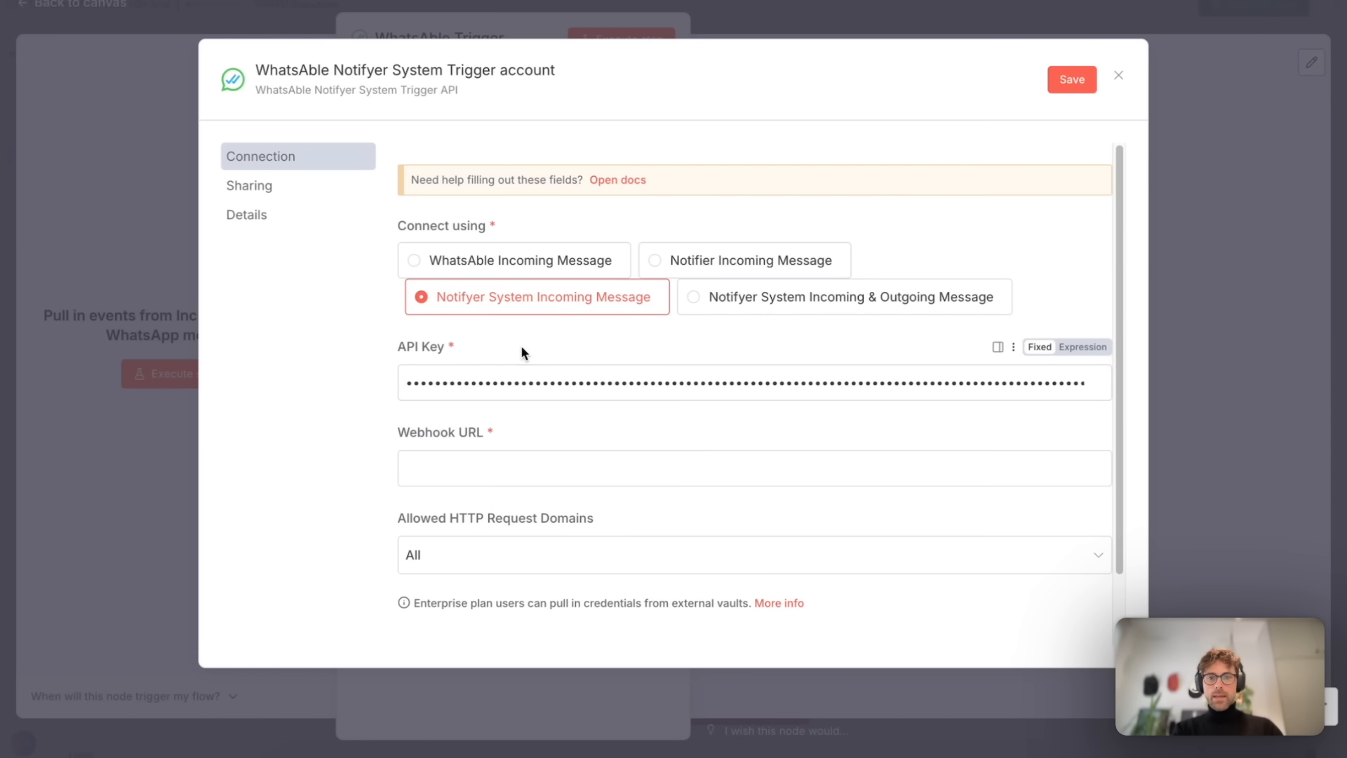
Set the credential's Webhook URL to Test, save the credential, and return to the workflow canvas.
click(460, 457)
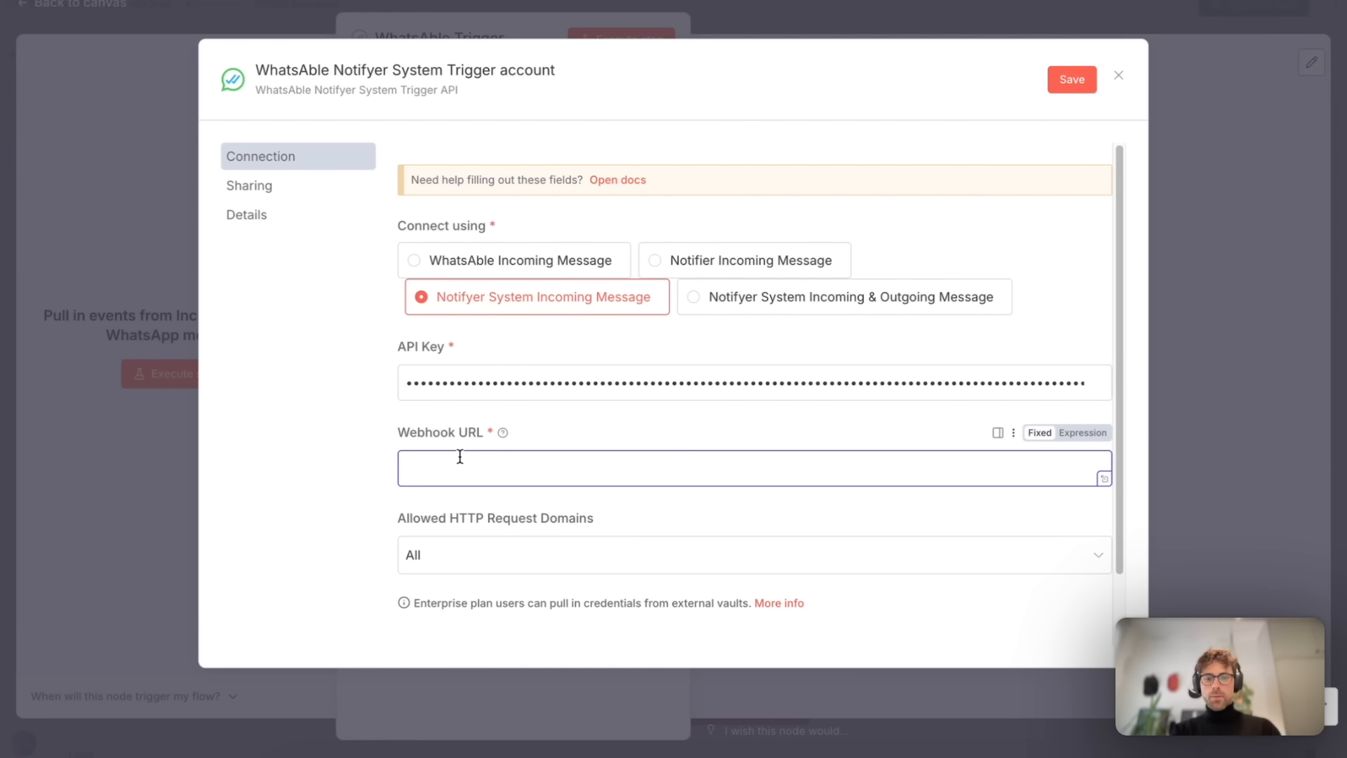
text(Test)
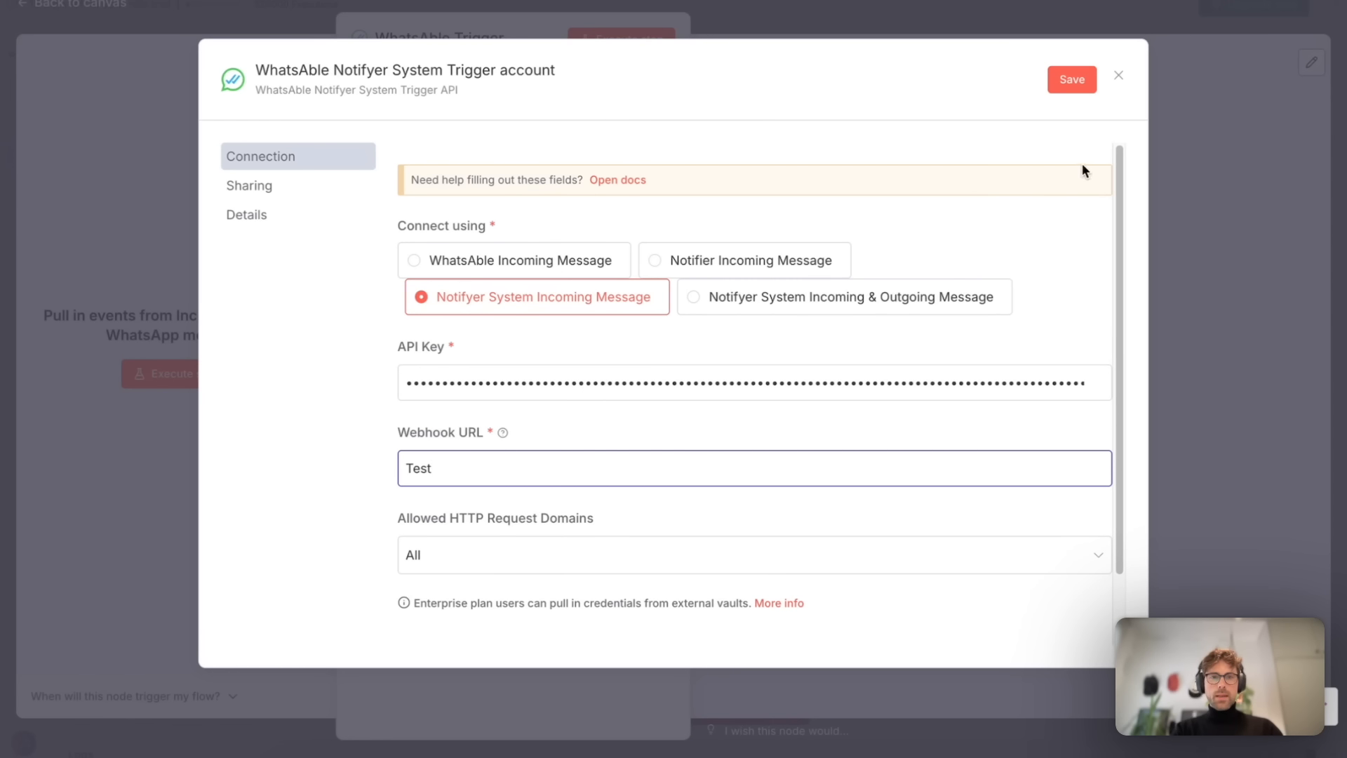
click(1071, 93)
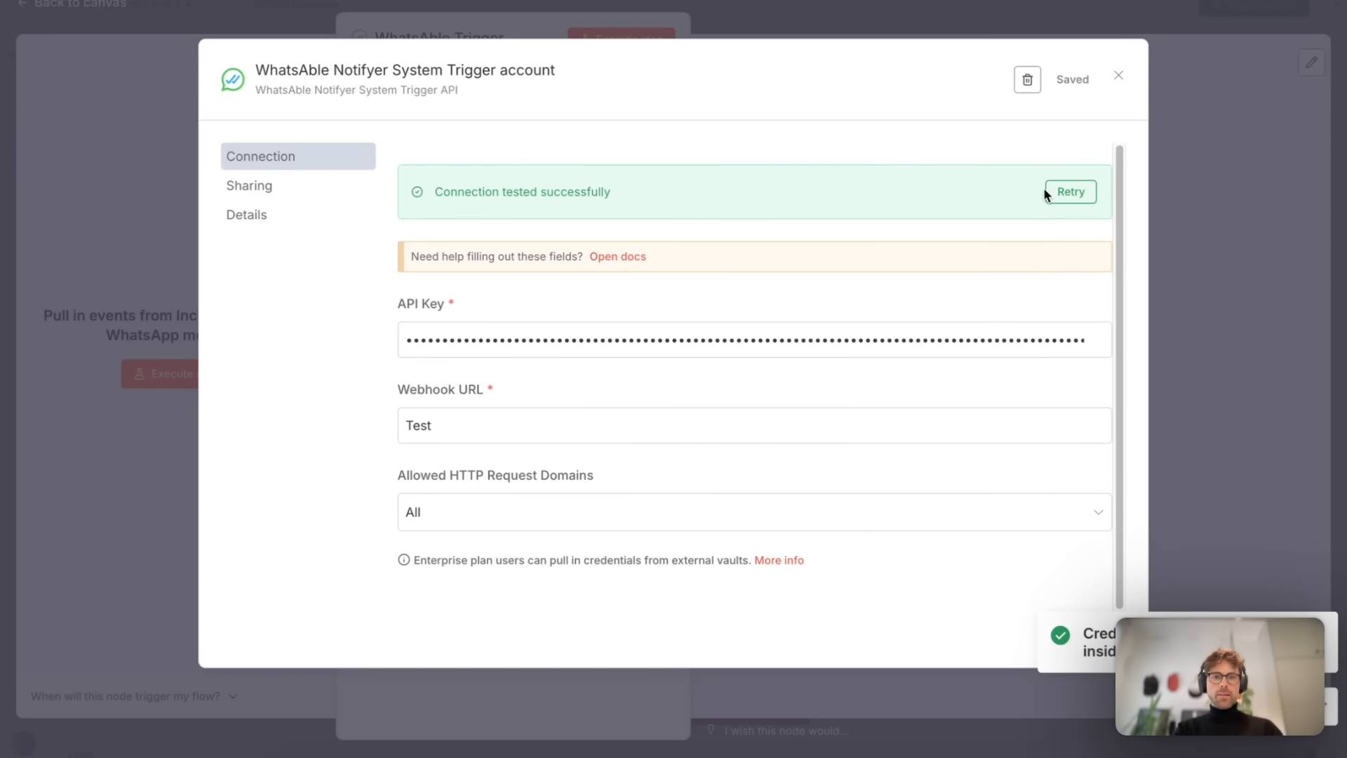
click(1120, 78)
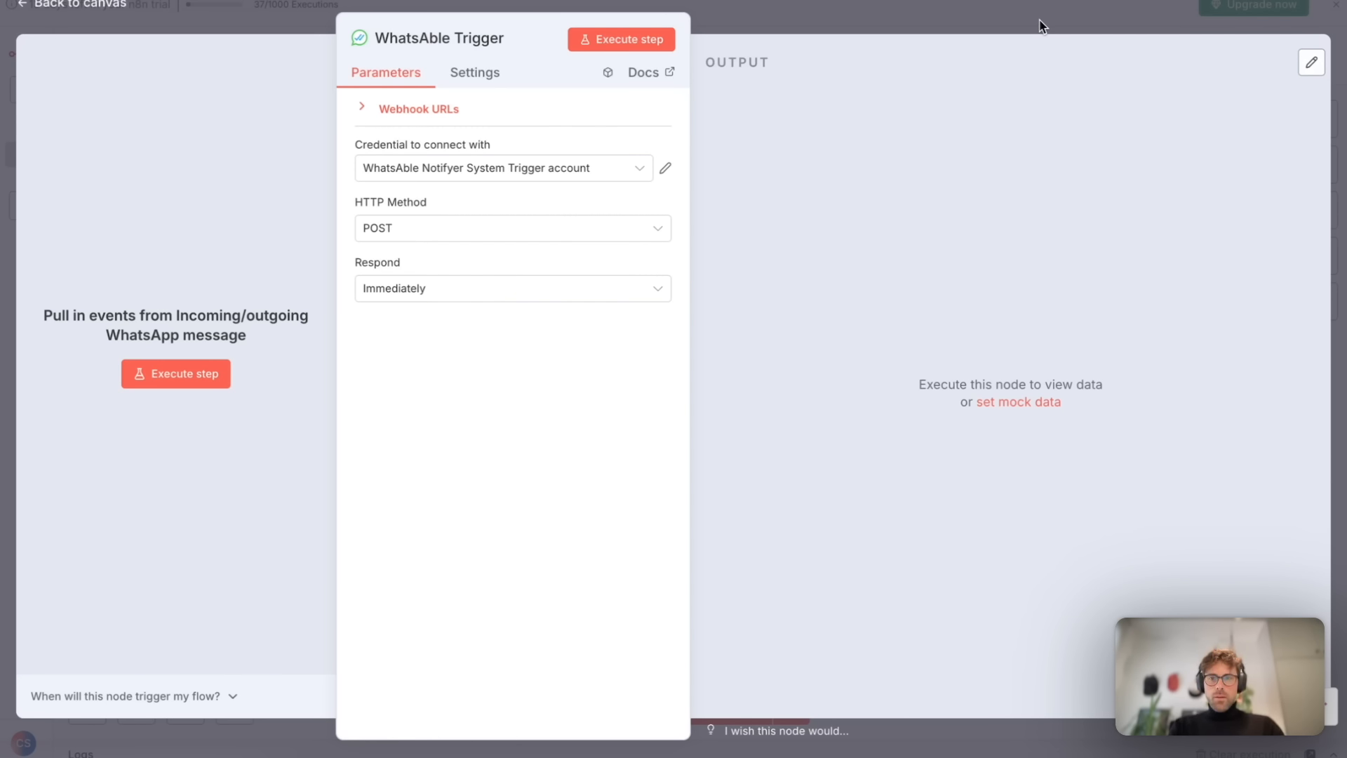
click(937, 22)
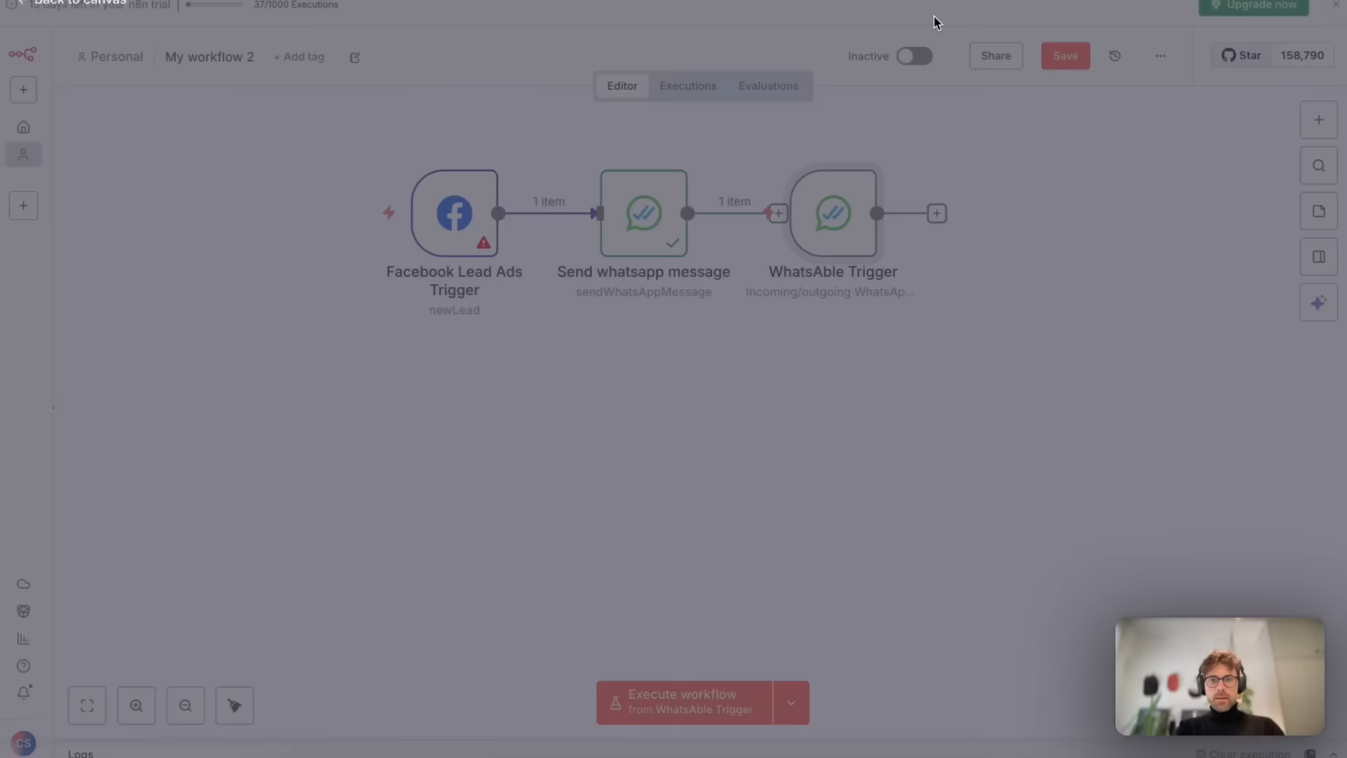
Move the WhatsAble Trigger node directly below the Facebook Lead Ads Trigger as a separate branch.
drag(834, 222, 453, 483)
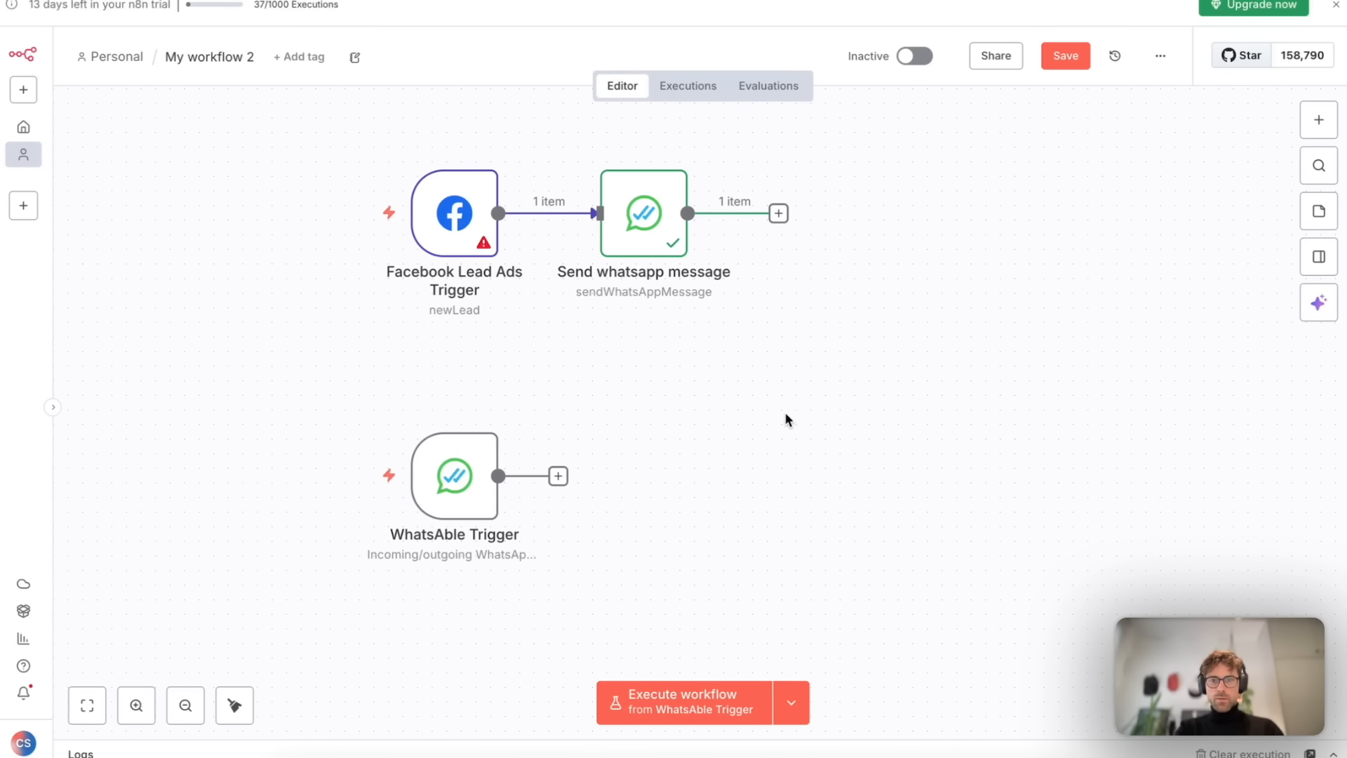
scroll(734, 415, left, 3)
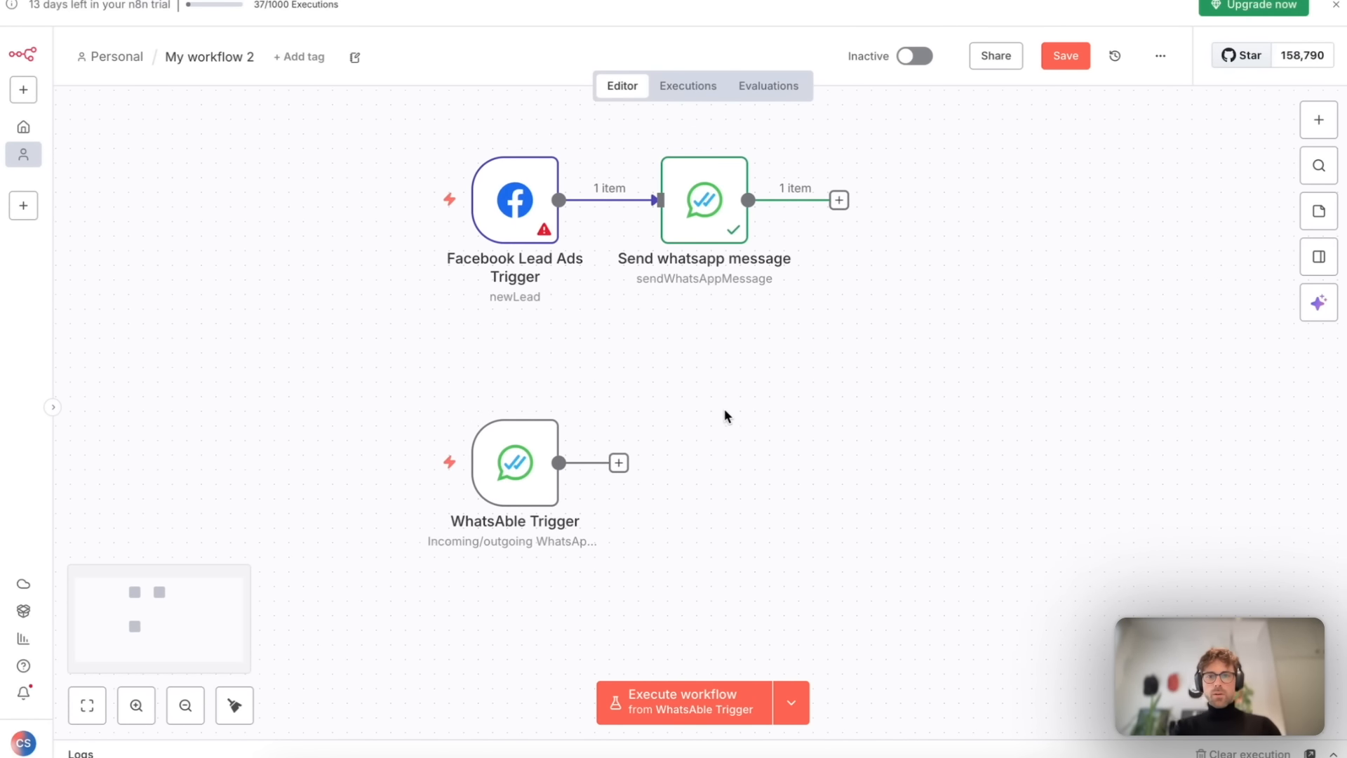
mouse_move(423, 311)
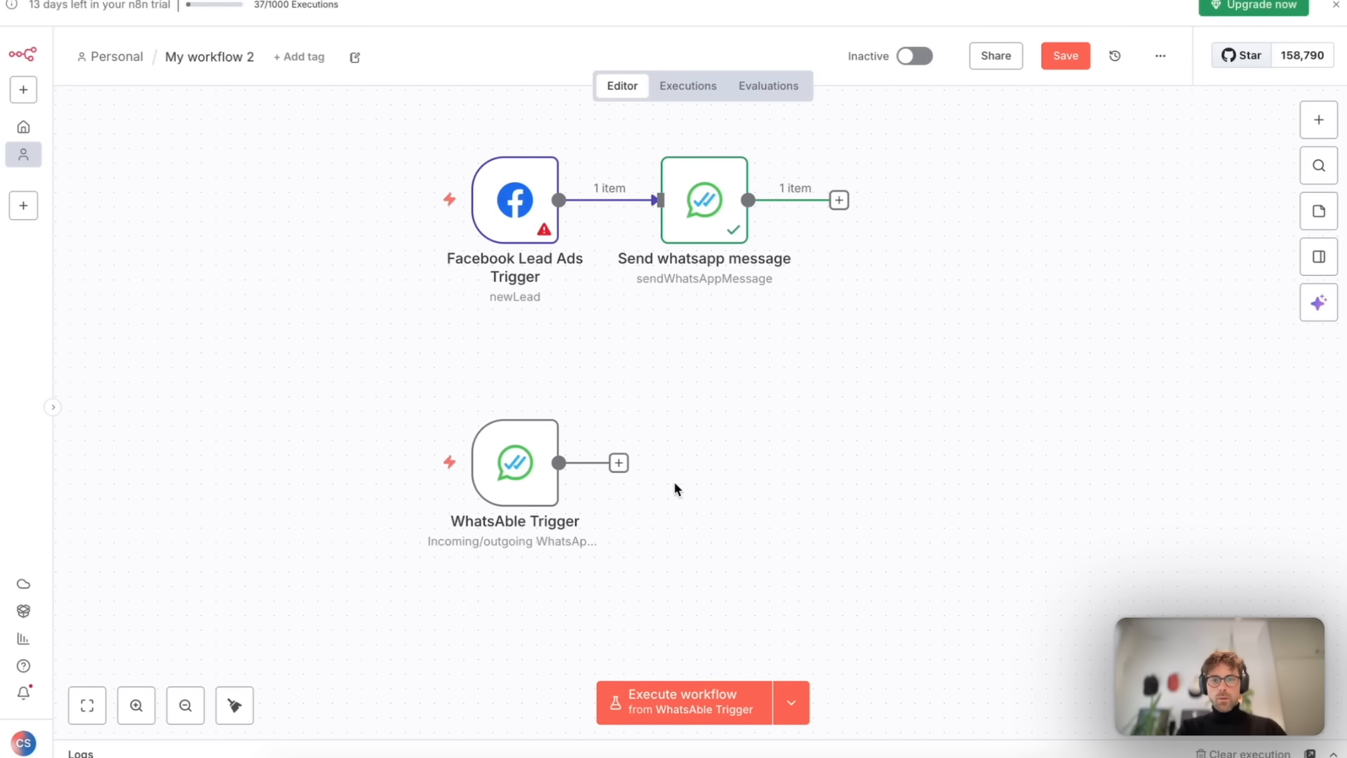
Add an AI Agent node connected to the WhatsAble Trigger's output.
click(618, 462)
click(1088, 262)
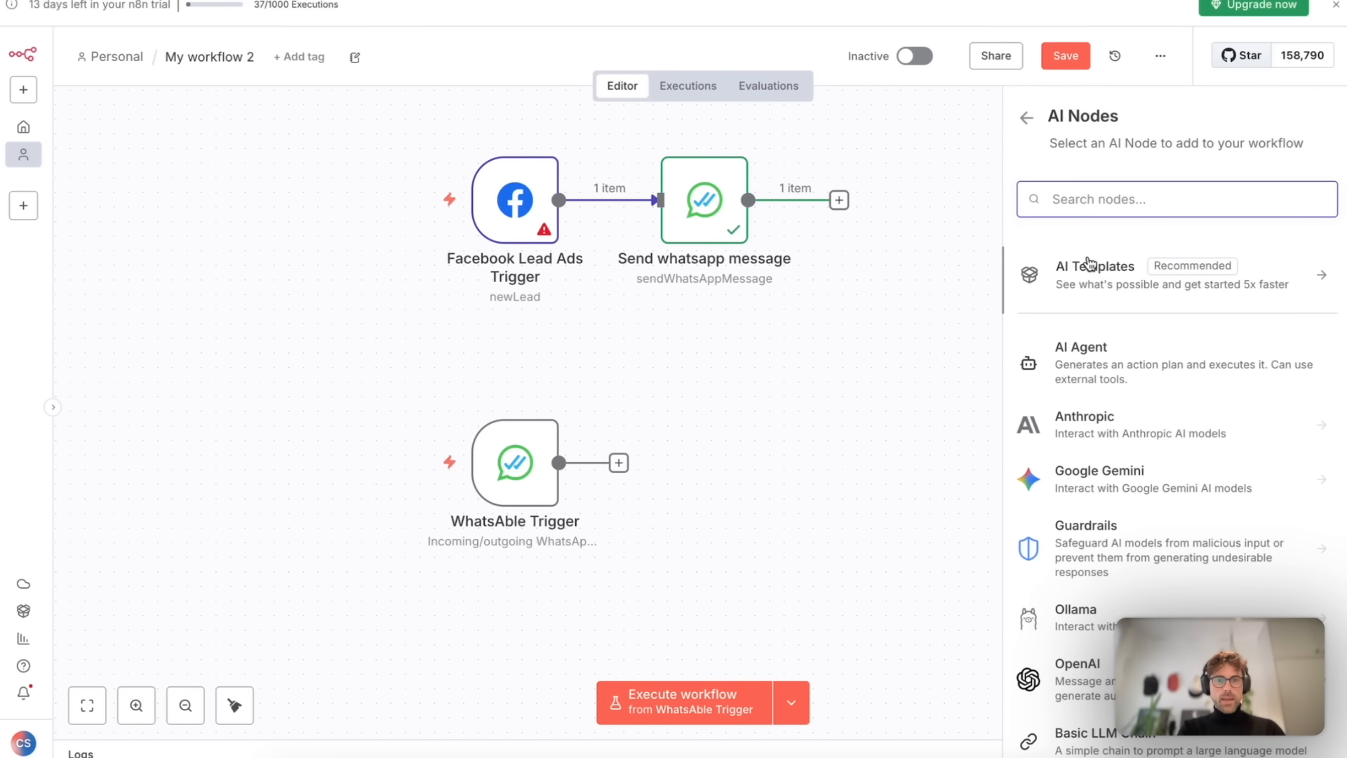
click(1103, 366)
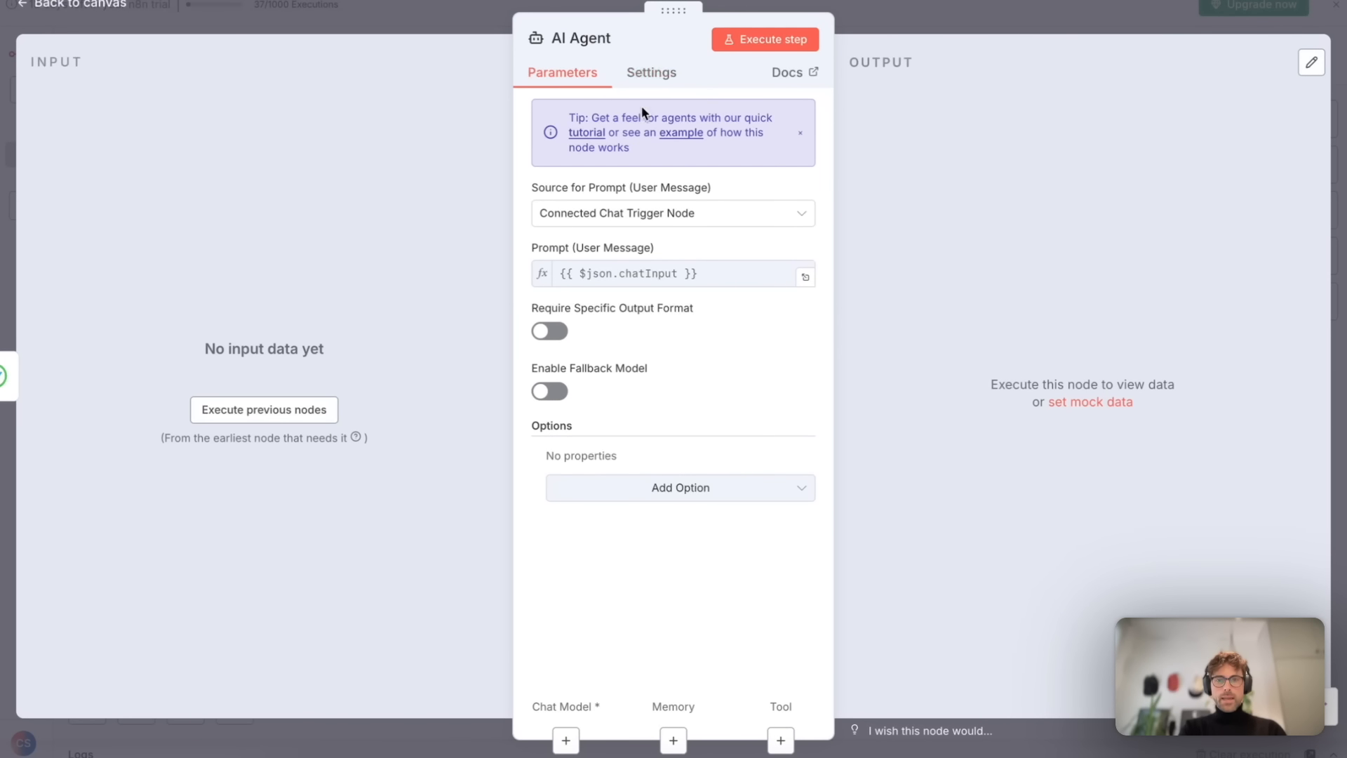
Set the AI Agent's prompt source to Define below and enter the prompt "Reply to the user's last message:".
click(621, 220)
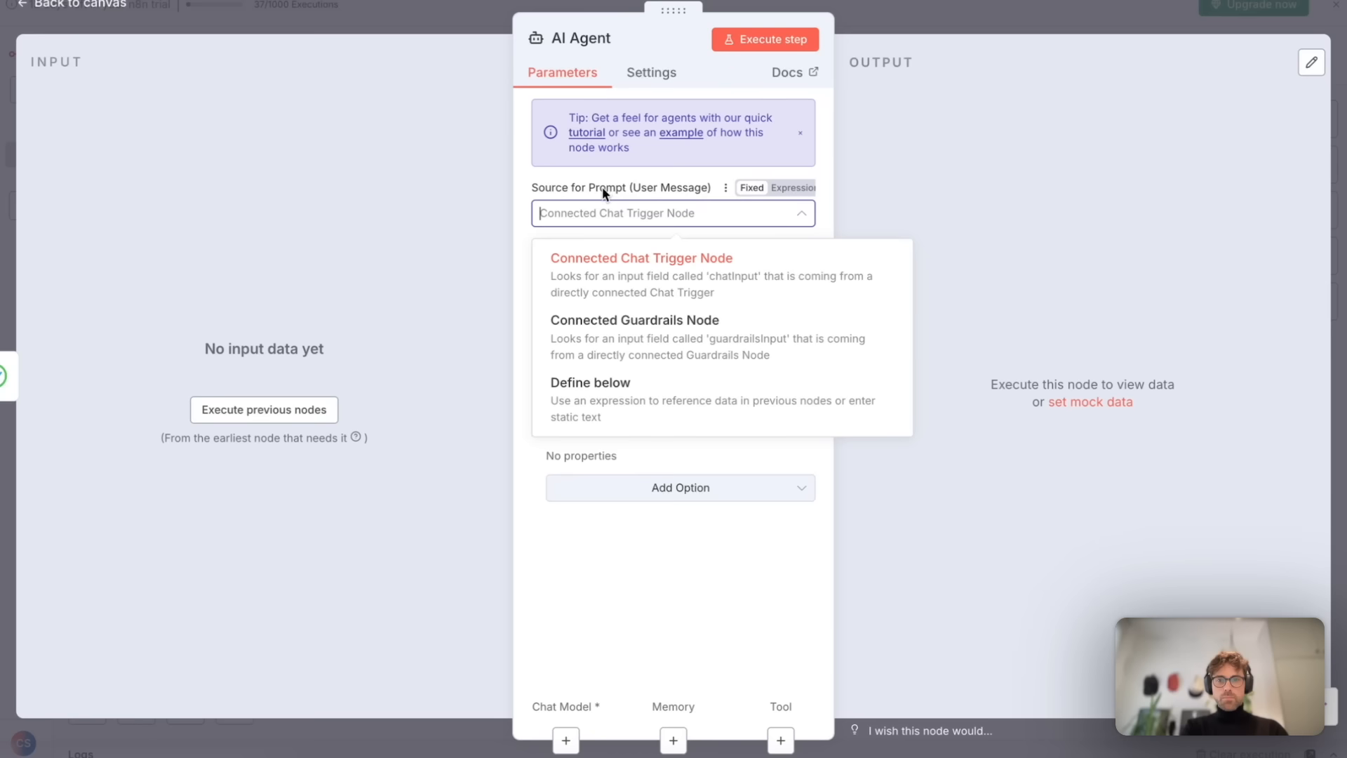
click(599, 392)
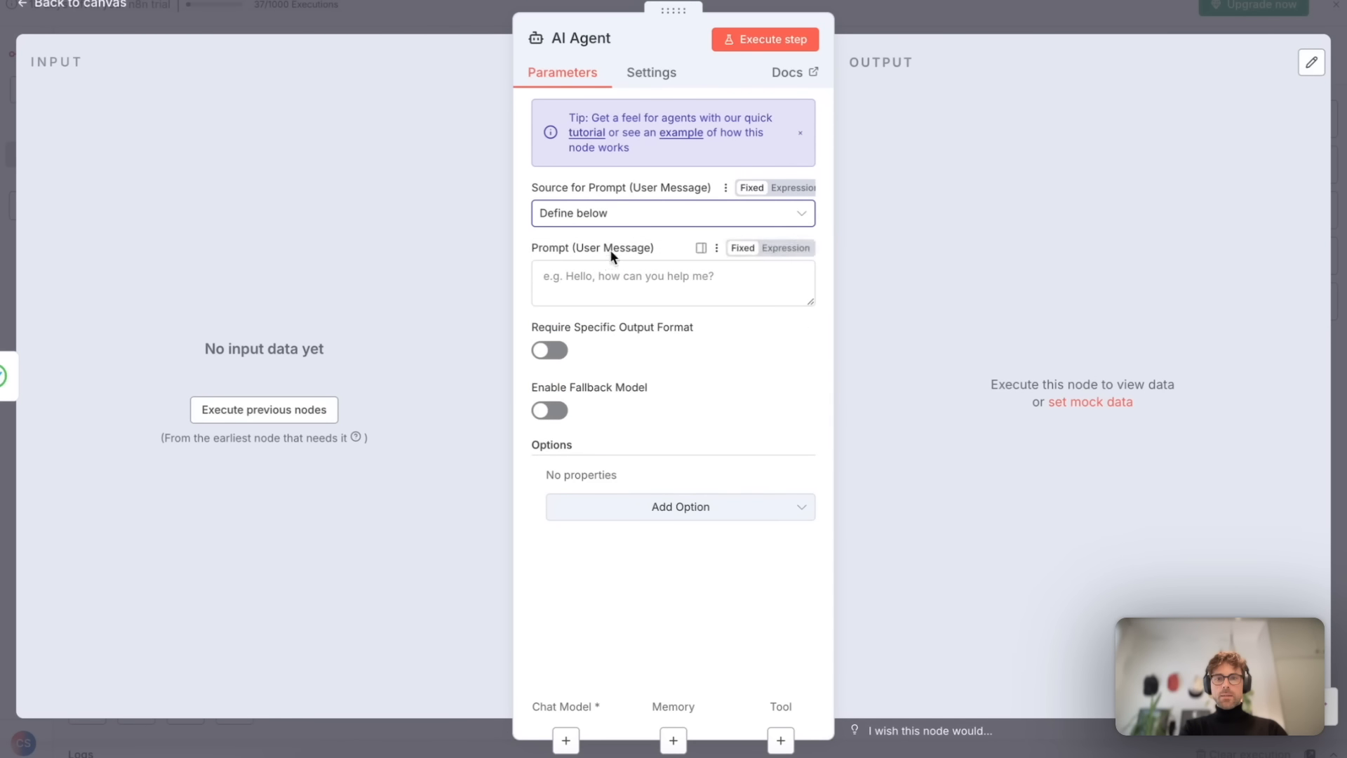
click(620, 288)
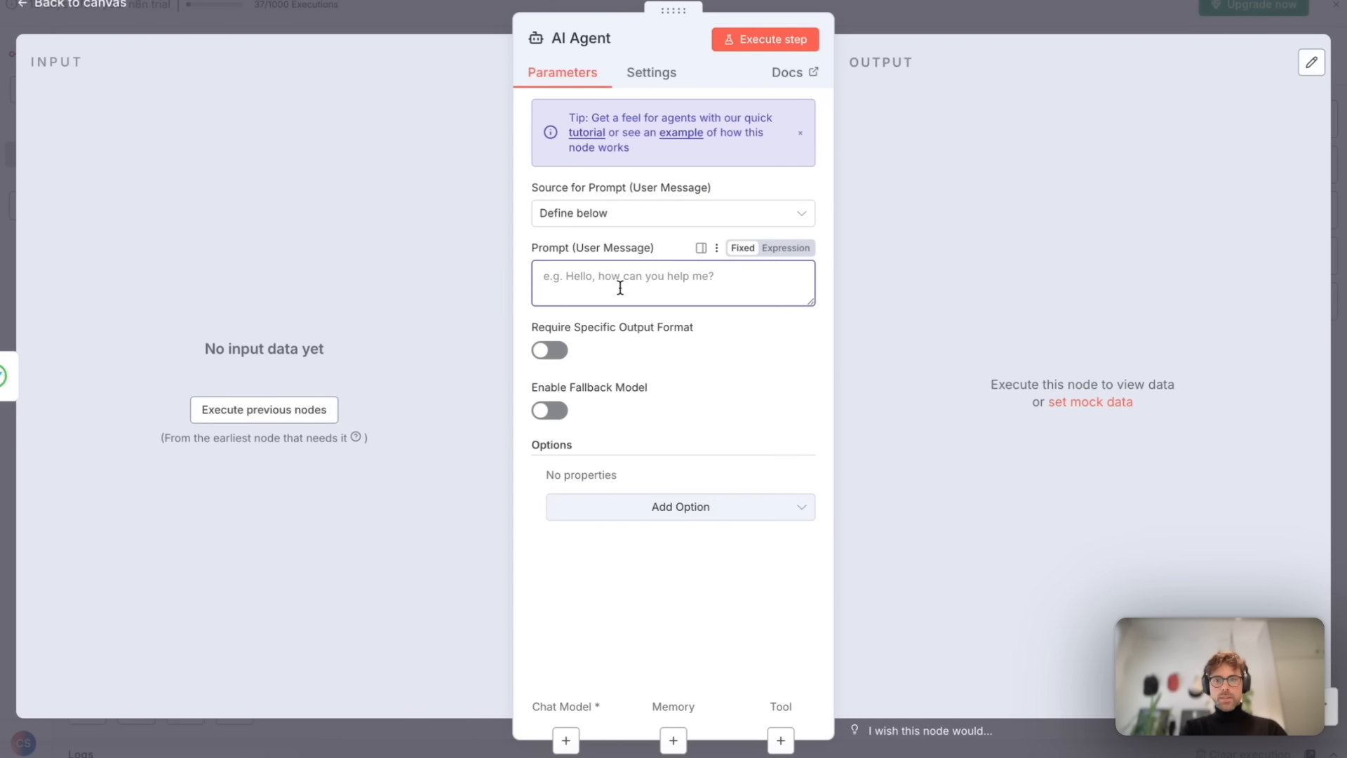
text(Reply)
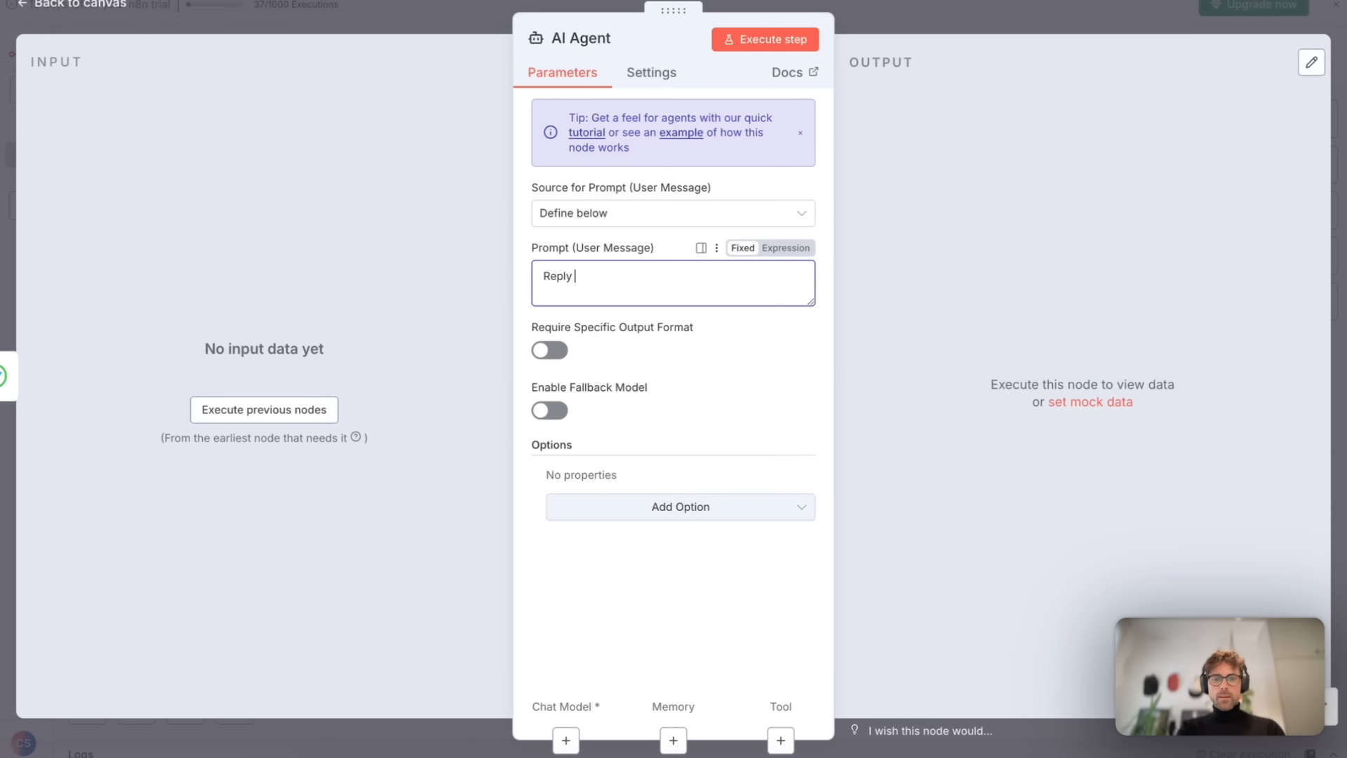
text( to the u)
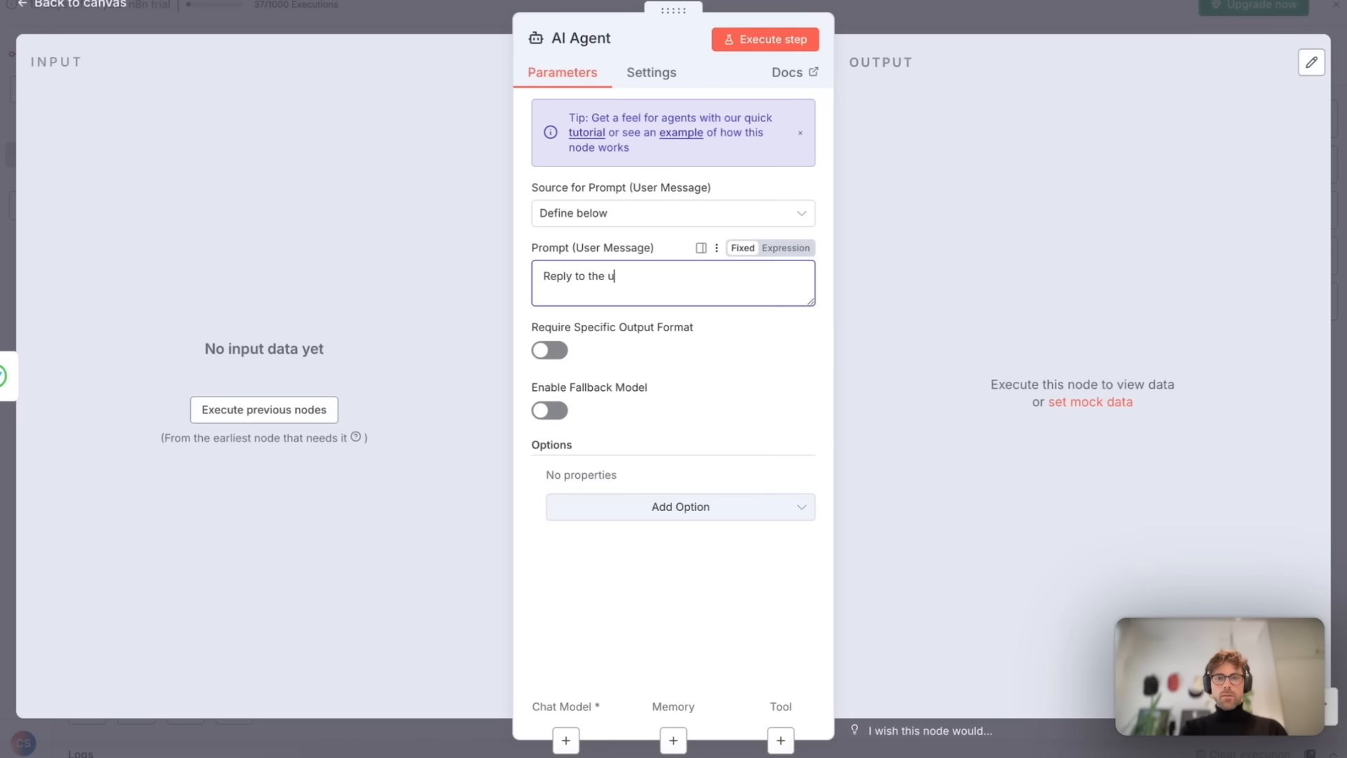
text(ser's last message:)
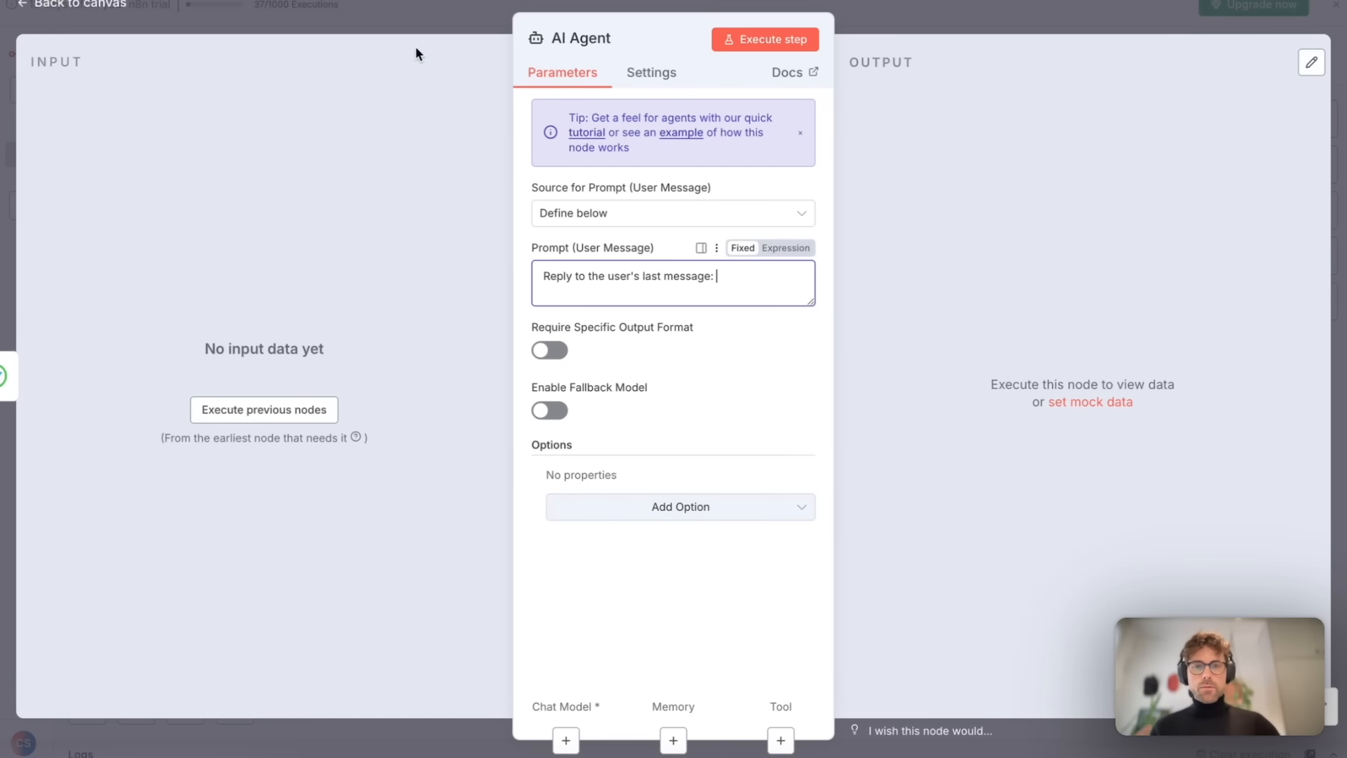
key(Escape)
Attach an Anthropic Chat Model to the AI Agent's Chat Model input and open its list of credentials.
scroll(750, 371, down, 1)
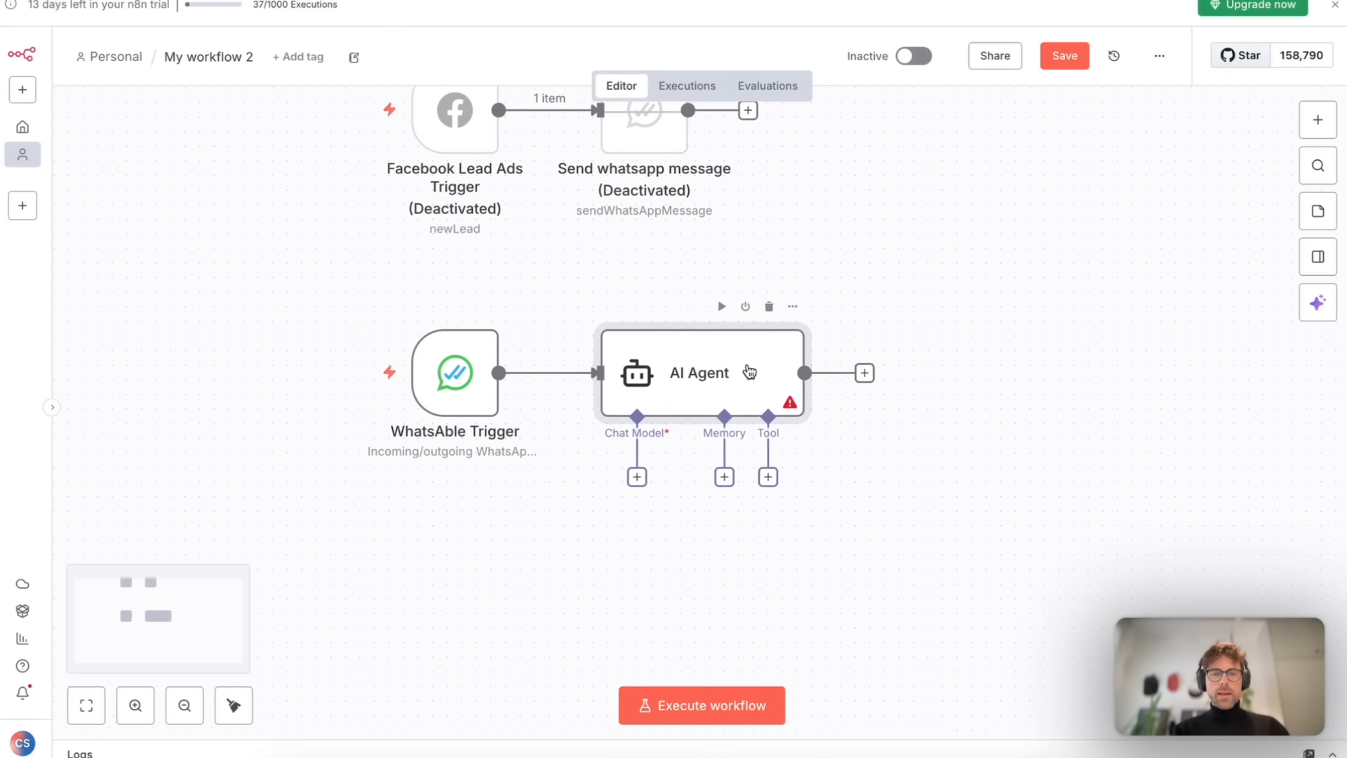
scroll(715, 372, down, 1)
scroll(634, 365, right, 1)
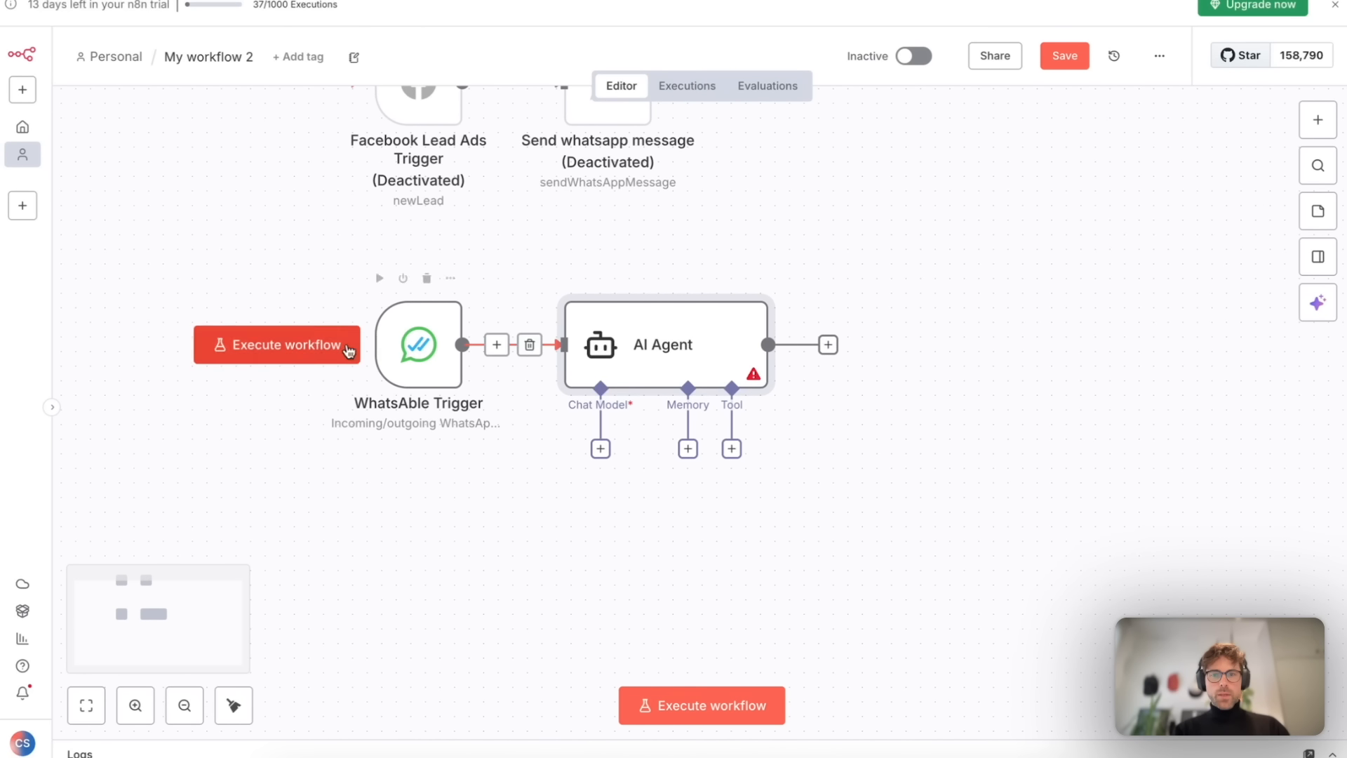
click(601, 450)
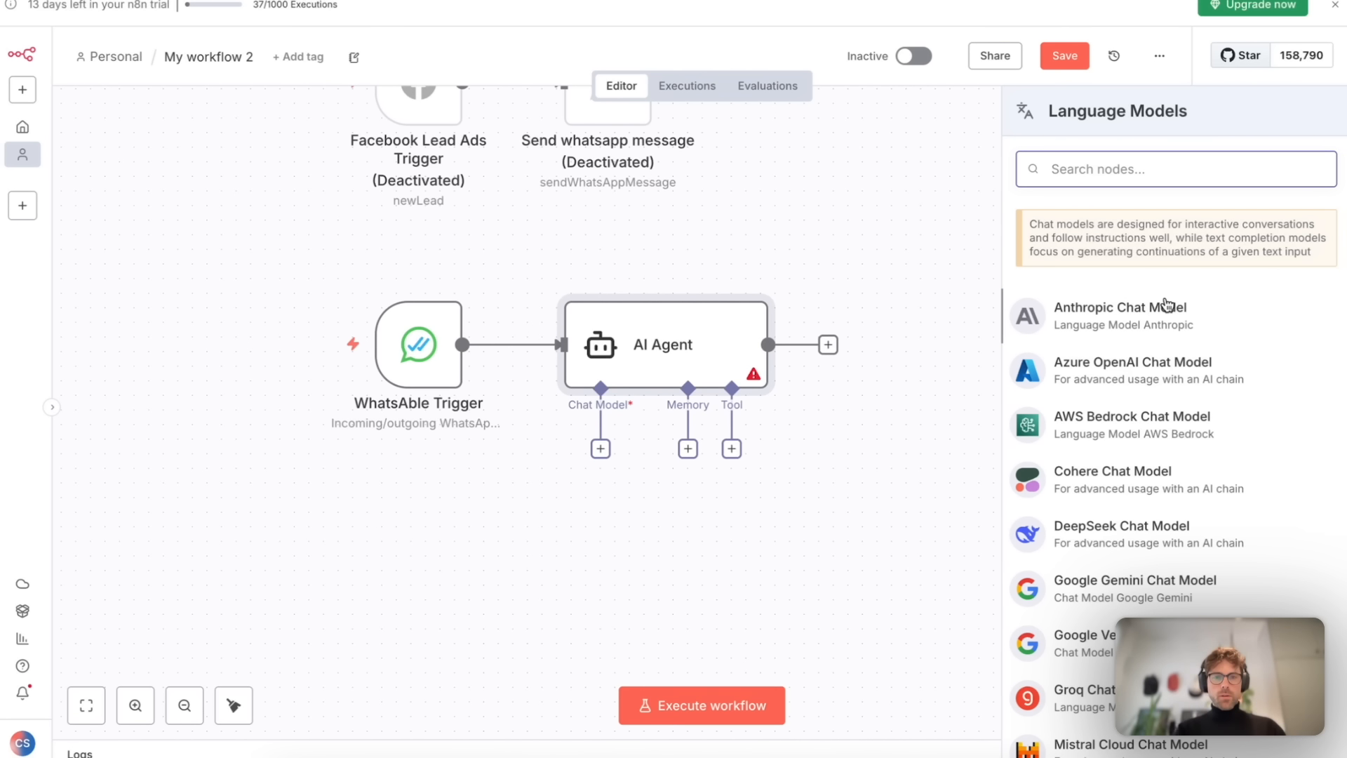
scroll(1193, 568, down, 7)
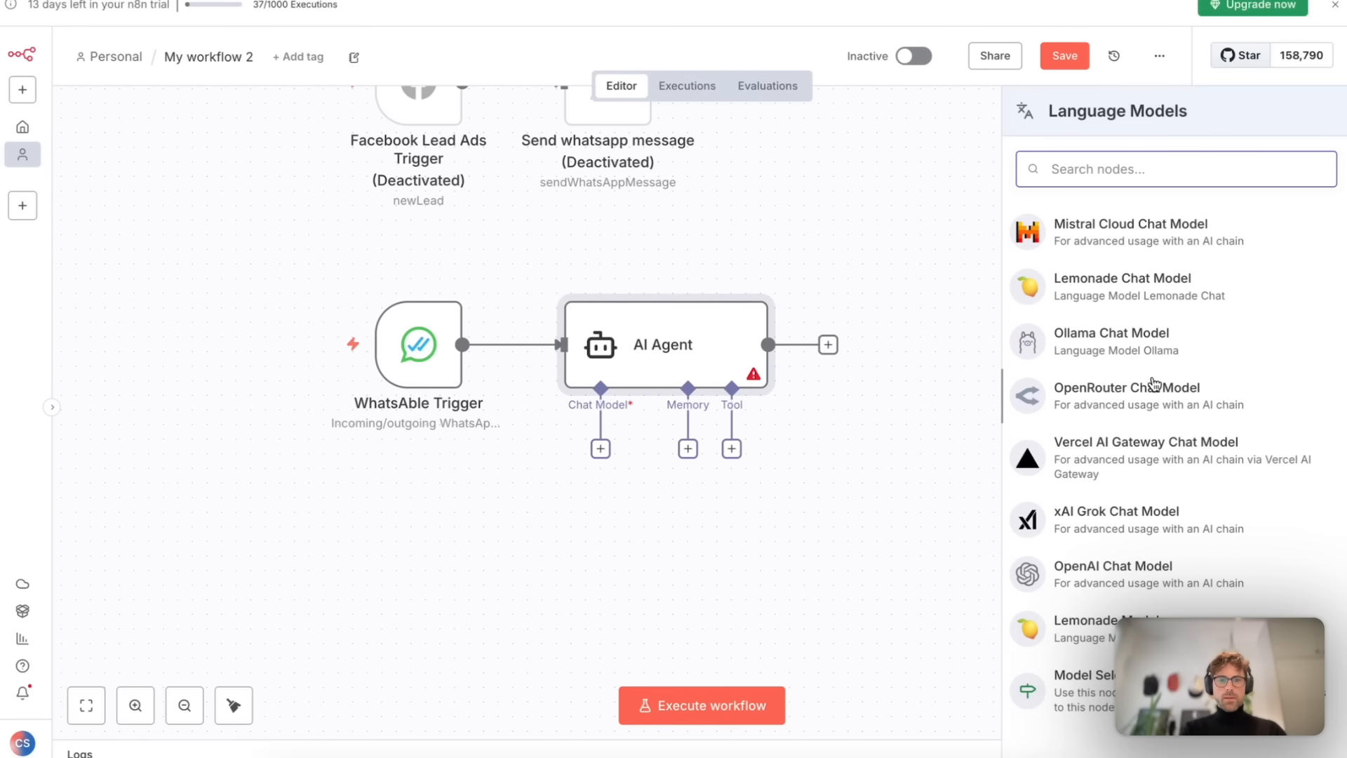
scroll(1153, 384, up, 7)
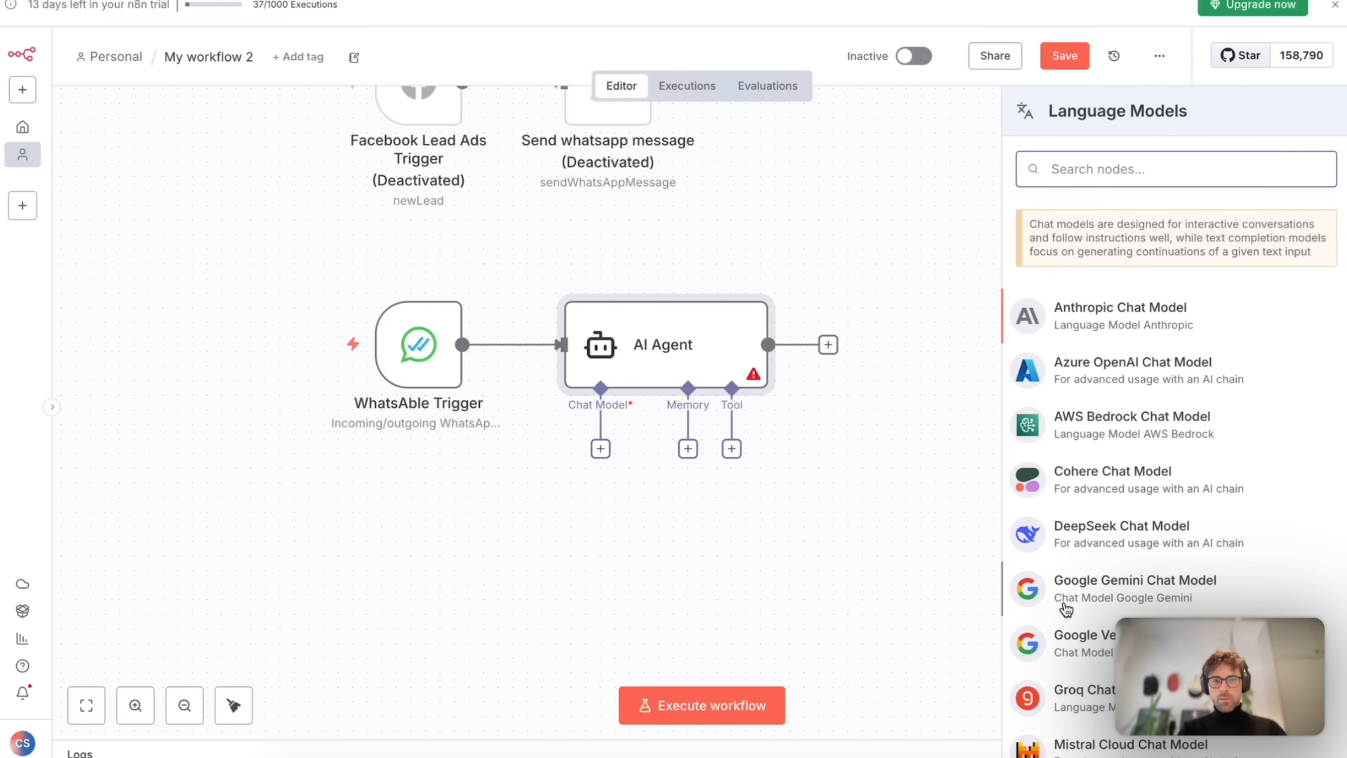
click(1093, 317)
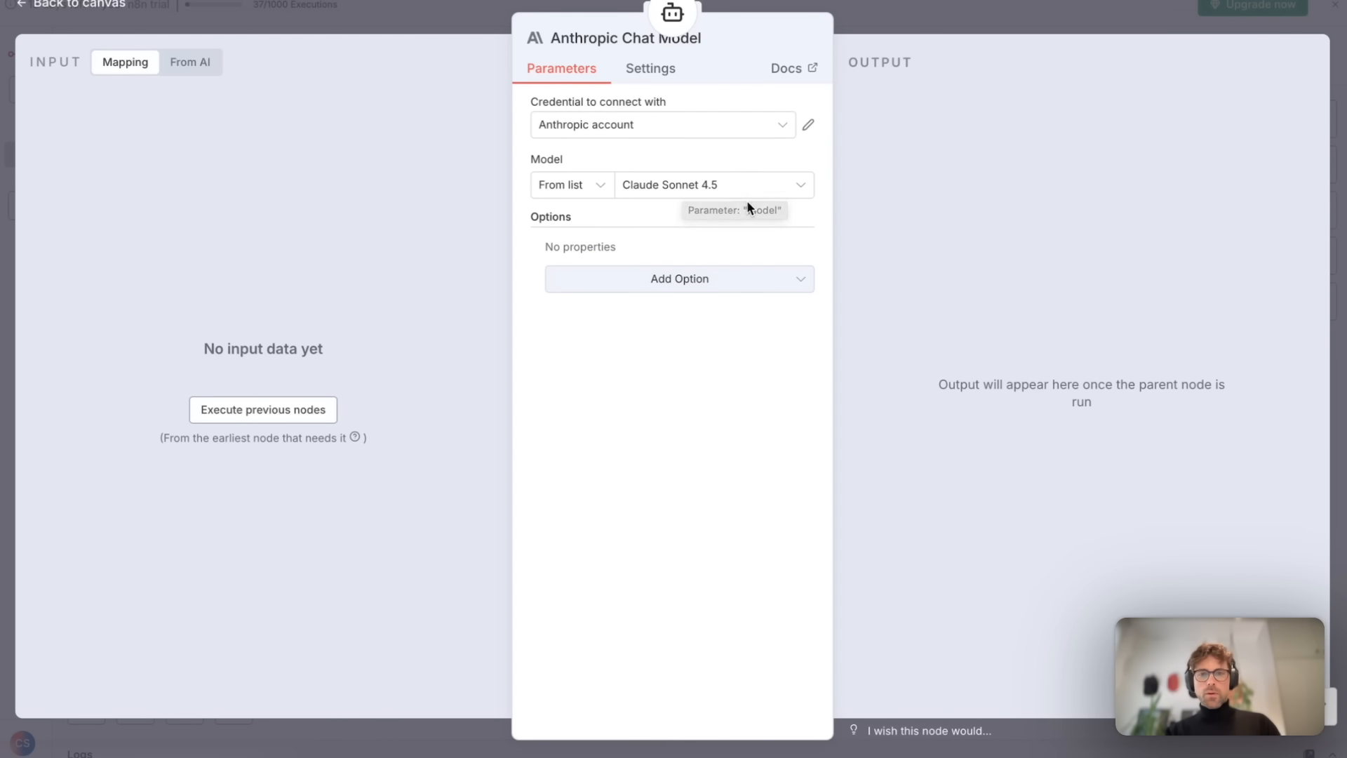
click(650, 133)
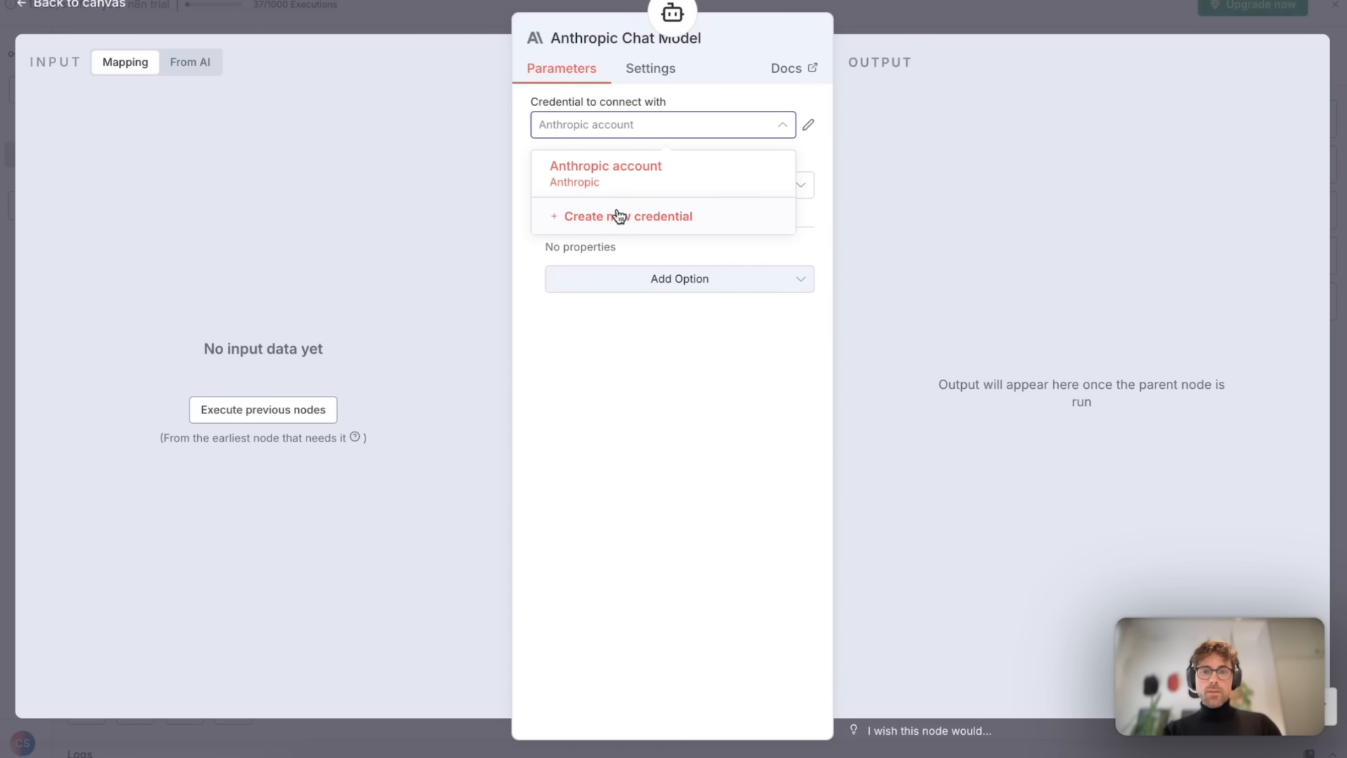
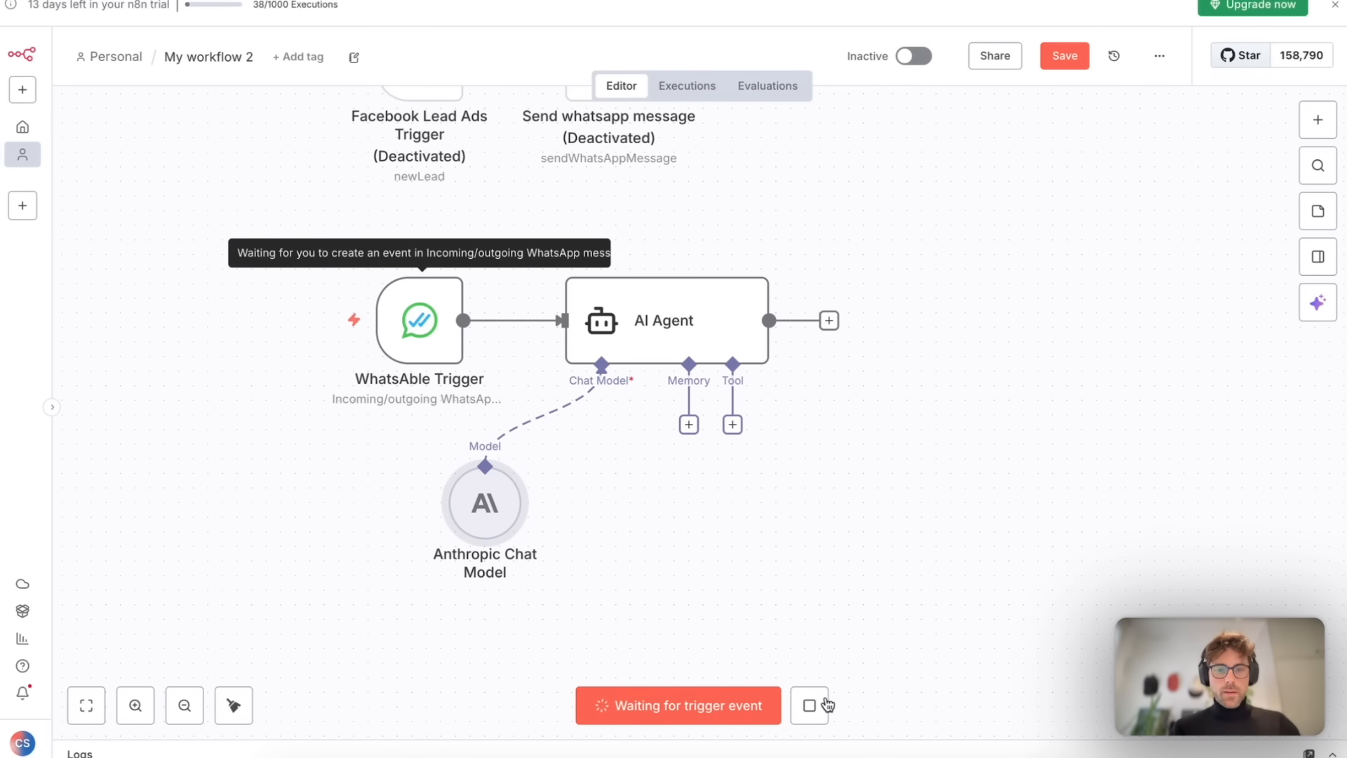
Stop the waiting workflow execution and copy the WhatsAble Trigger's test webhook URL.
click(810, 705)
double_click(435, 309)
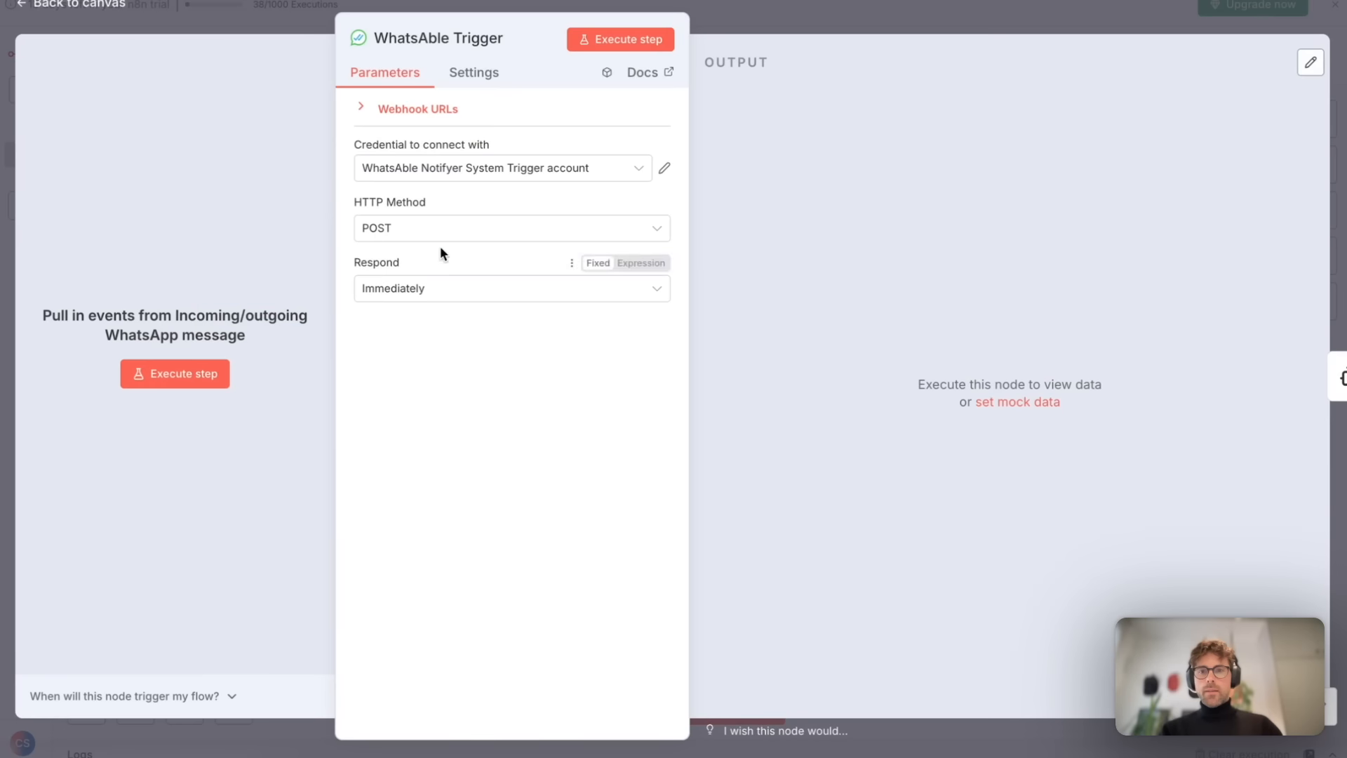
click(407, 111)
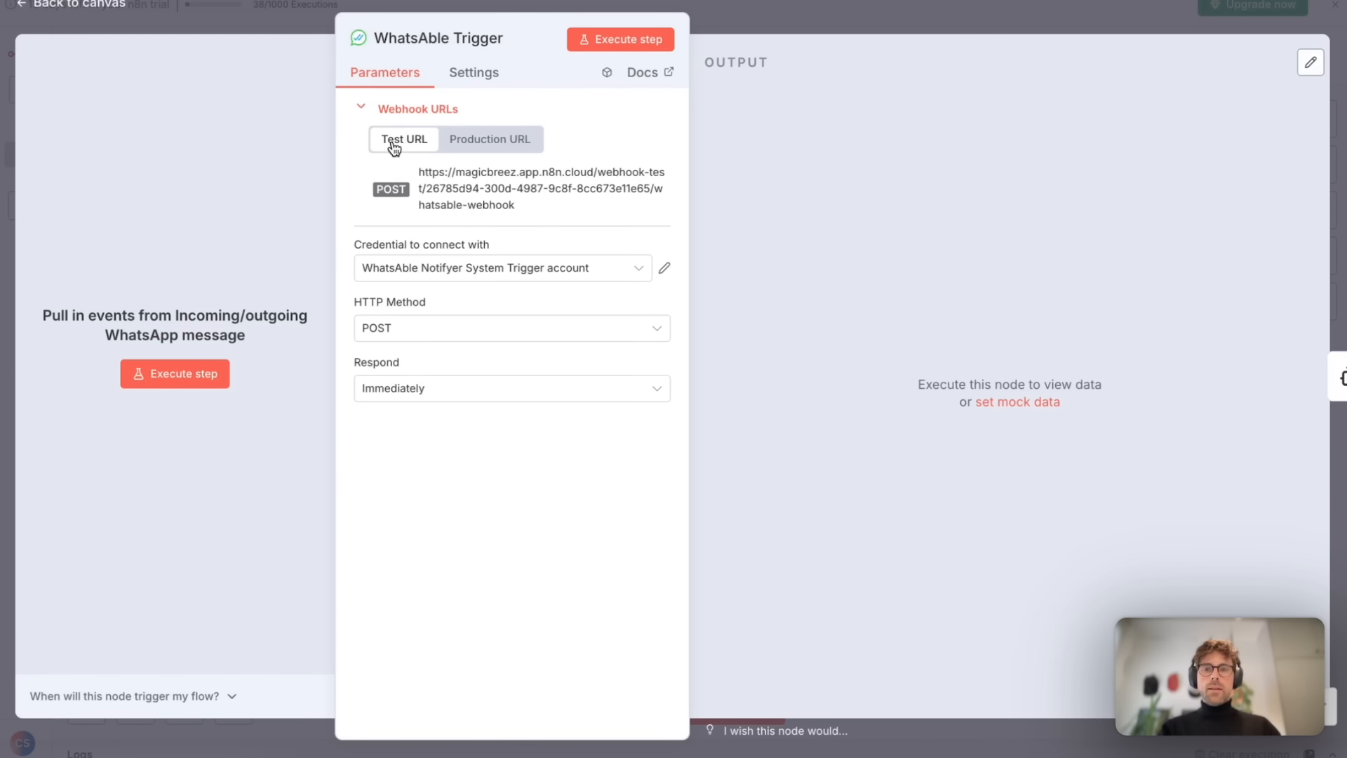
click(462, 190)
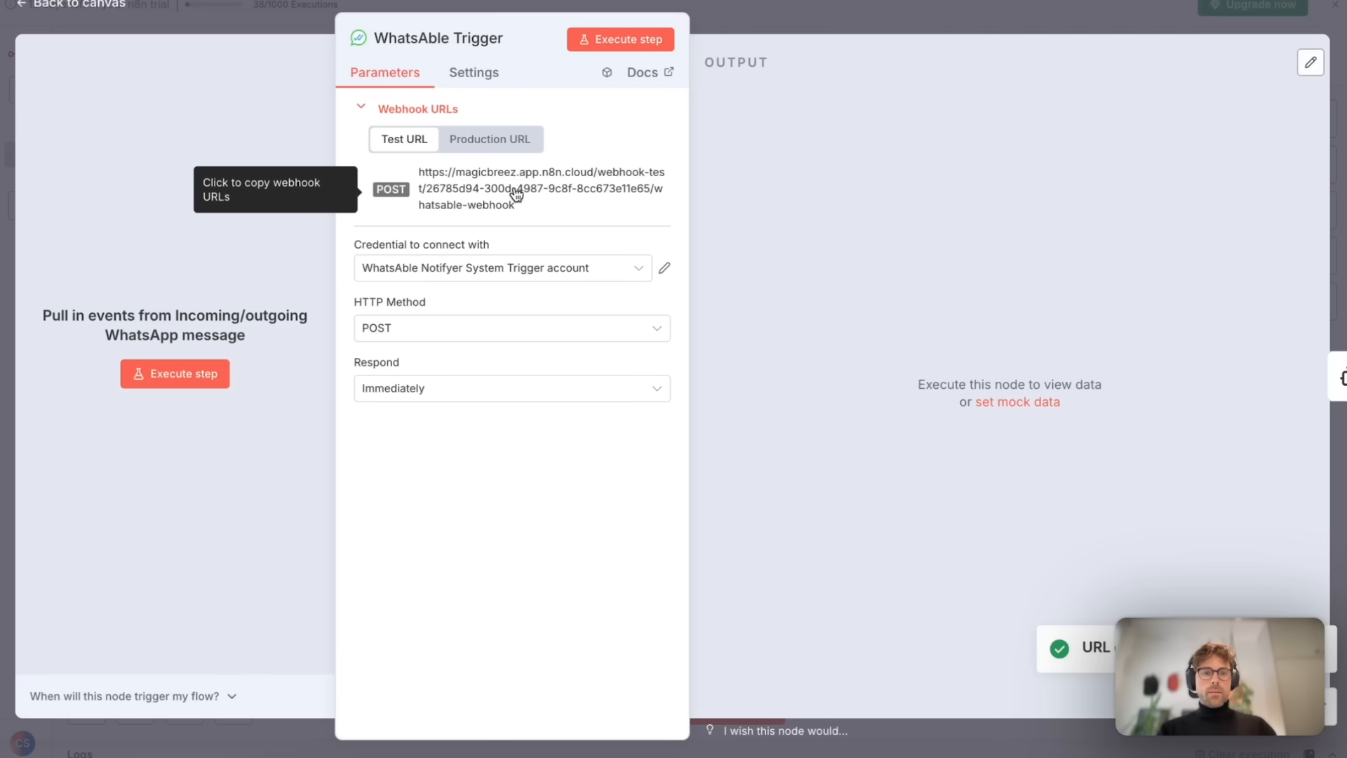
Switch to the Notifyer console's developer page and save the copied test webhook URL as a new incoming webhook endpoint.
key(super+t)
key(Down)
key(Return)
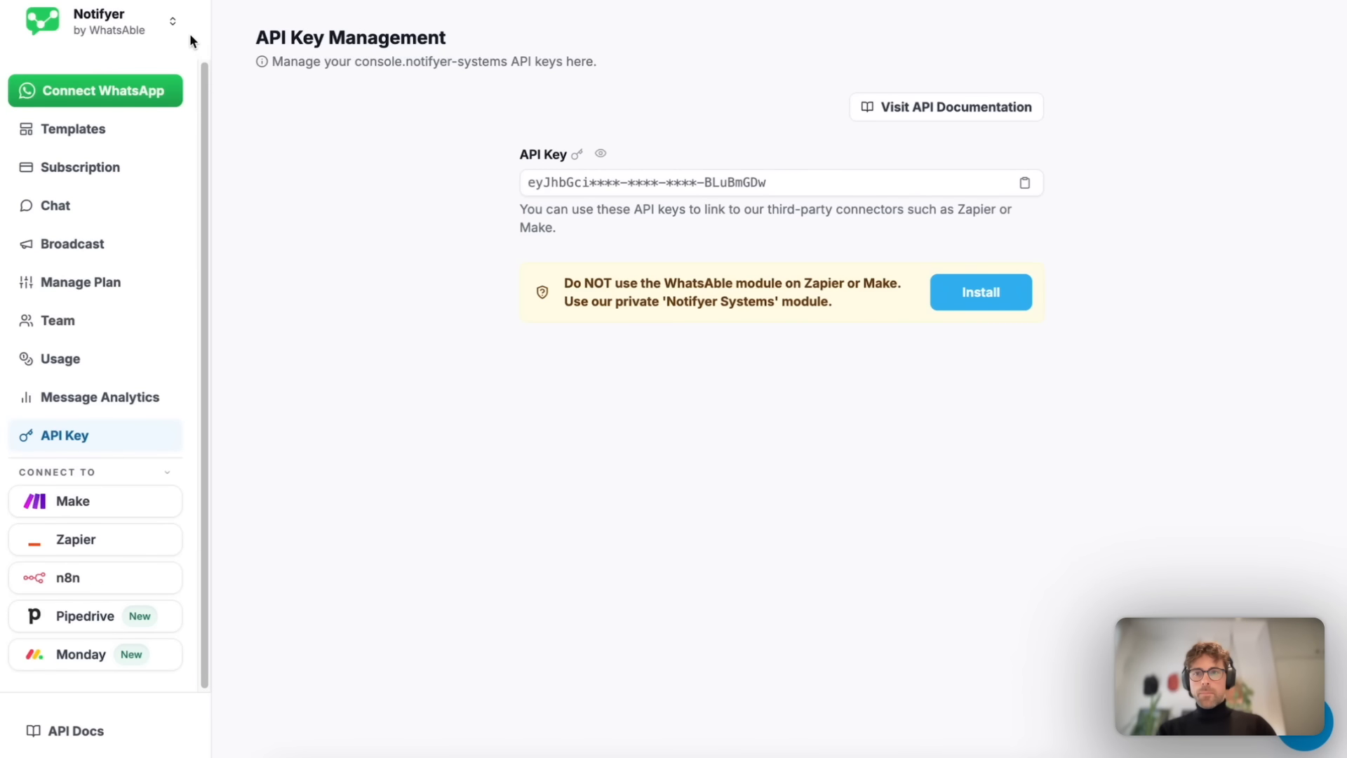
click(173, 21)
click(81, 62)
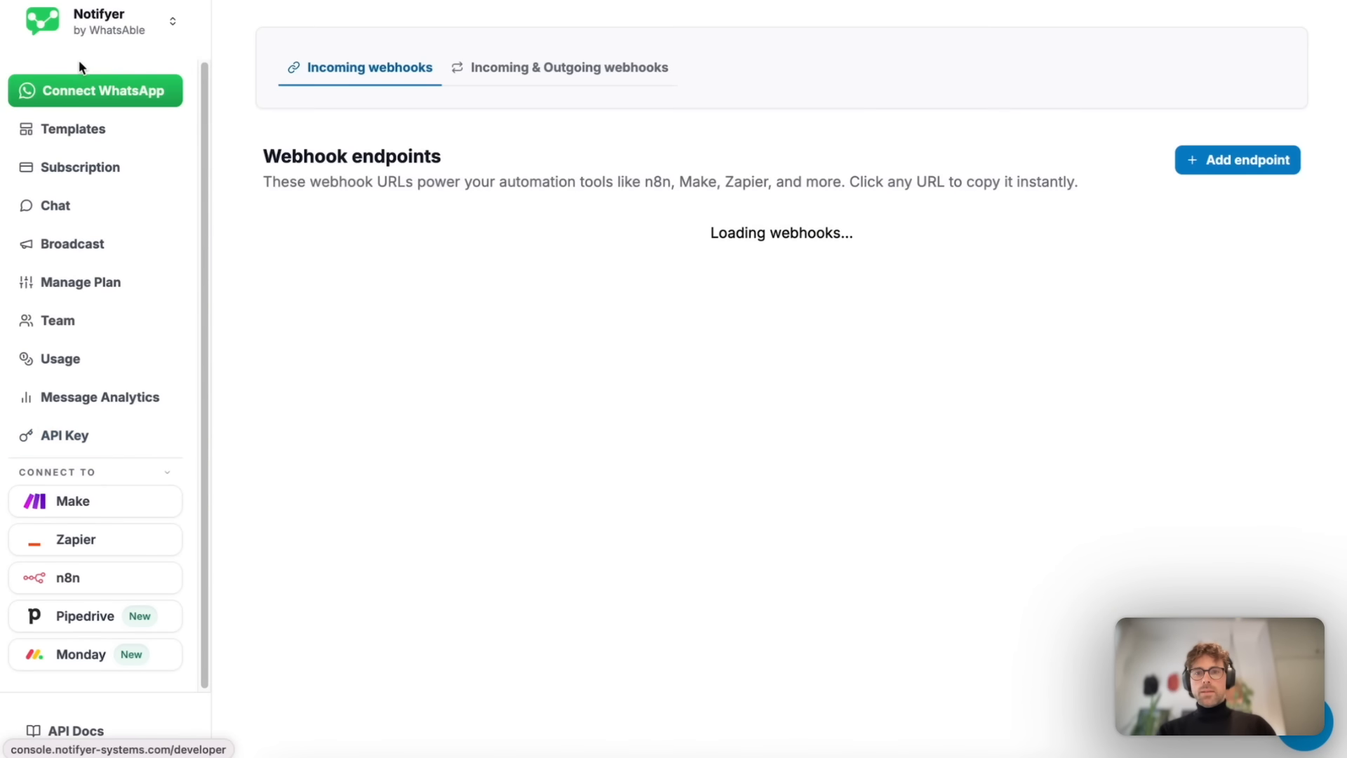
click(1226, 160)
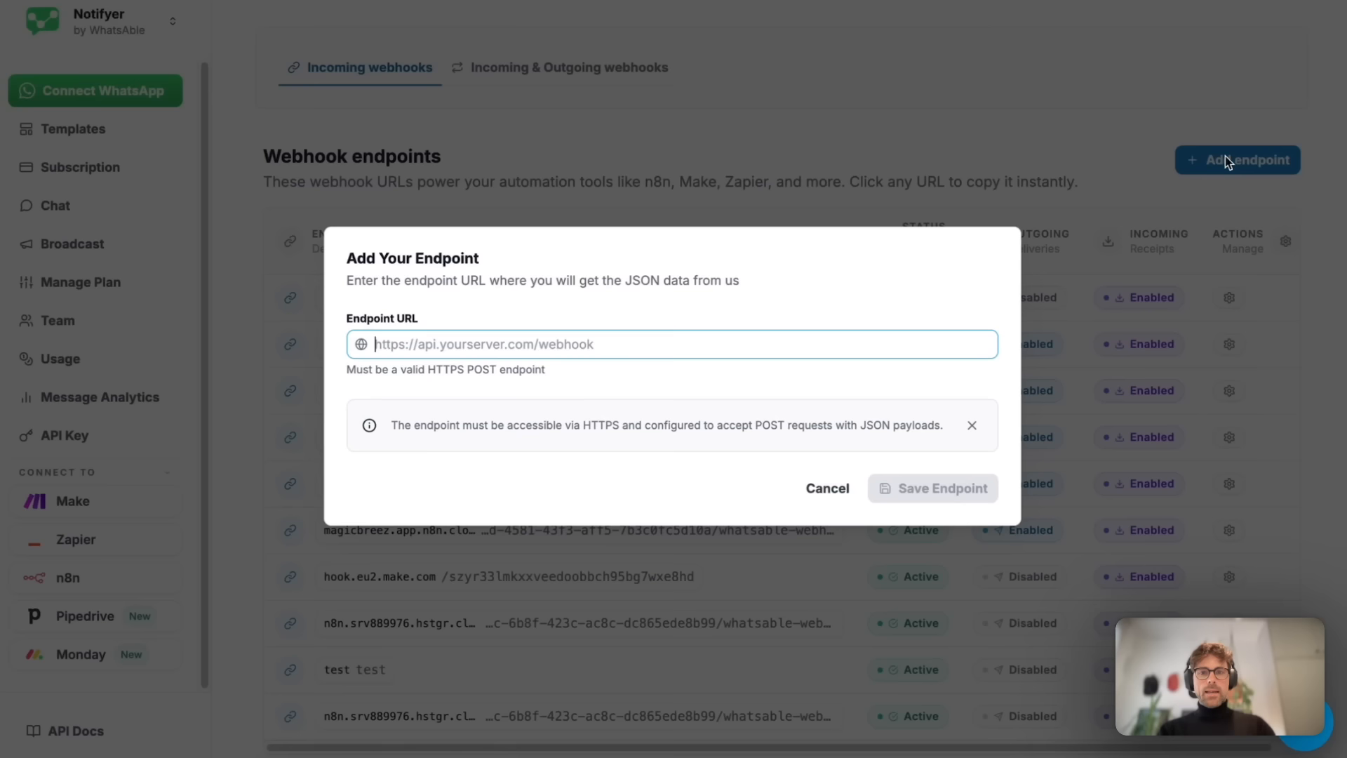
key(ctrl+v)
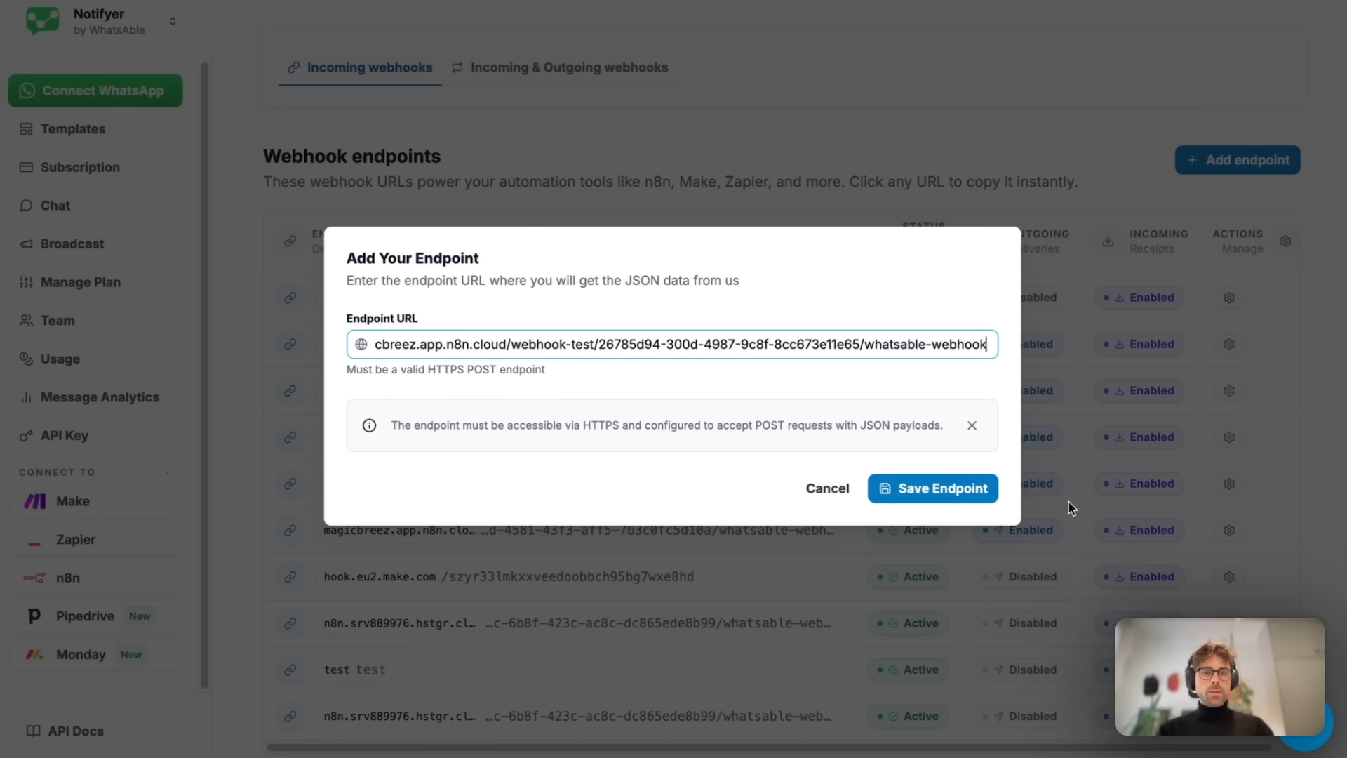
click(939, 499)
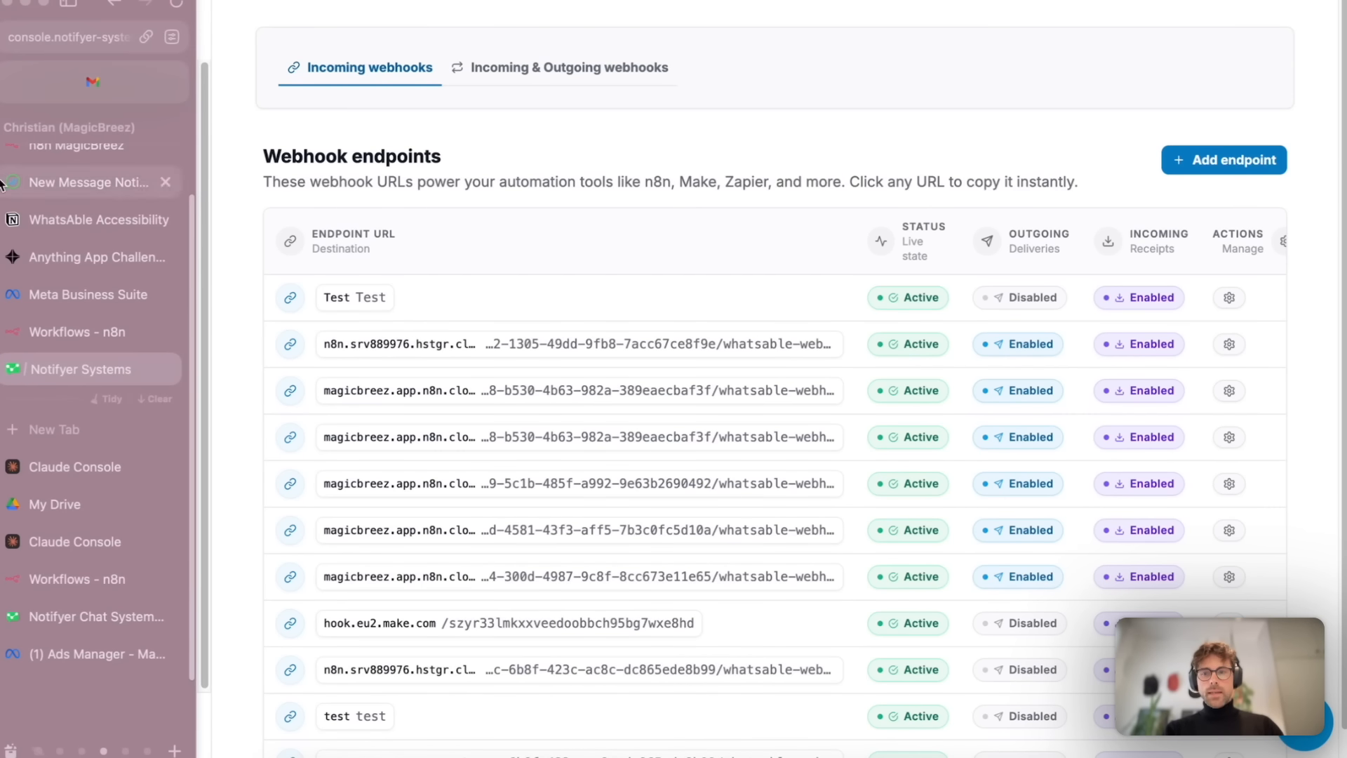
Return to n8n, execute the workflow, and send the message "Hey" in the WhatsApp chat to trigger it.
key(super+t)
key(Return)
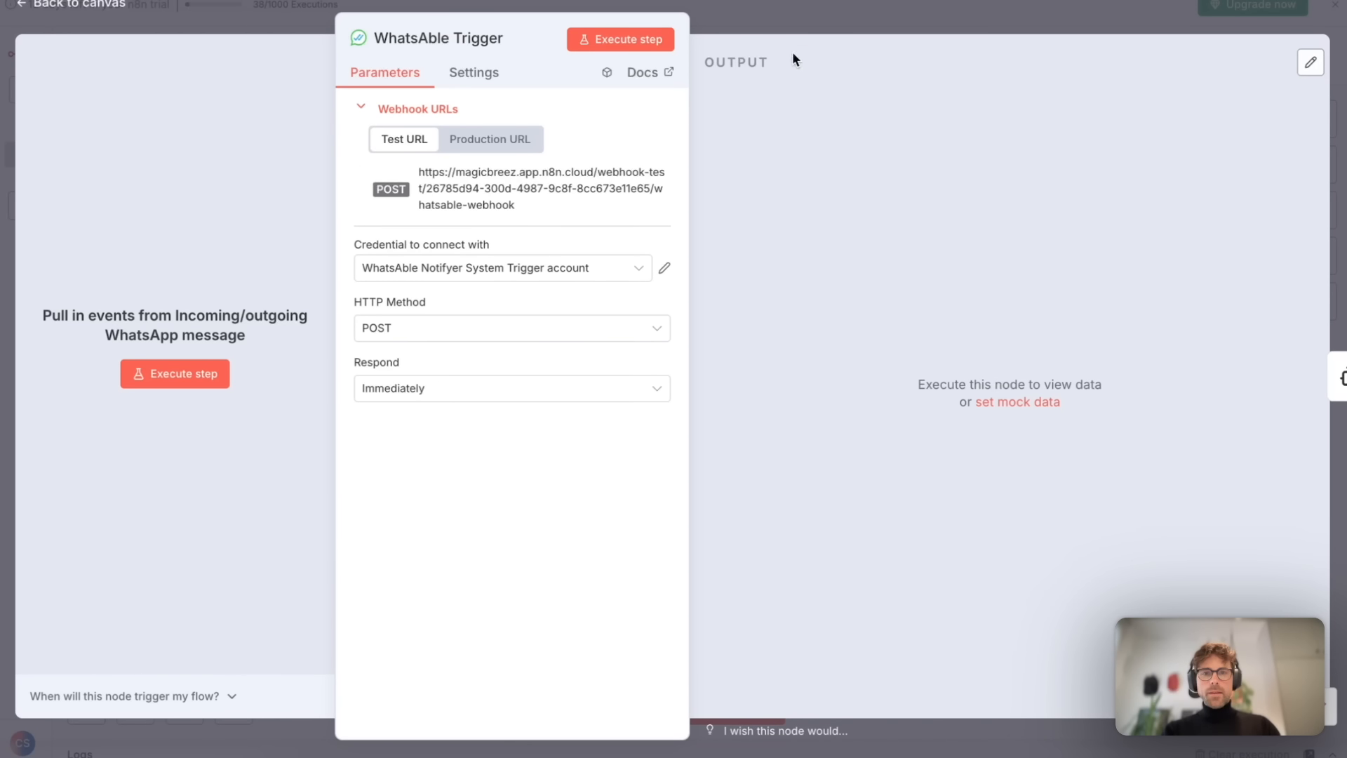
click(823, 27)
click(709, 705)
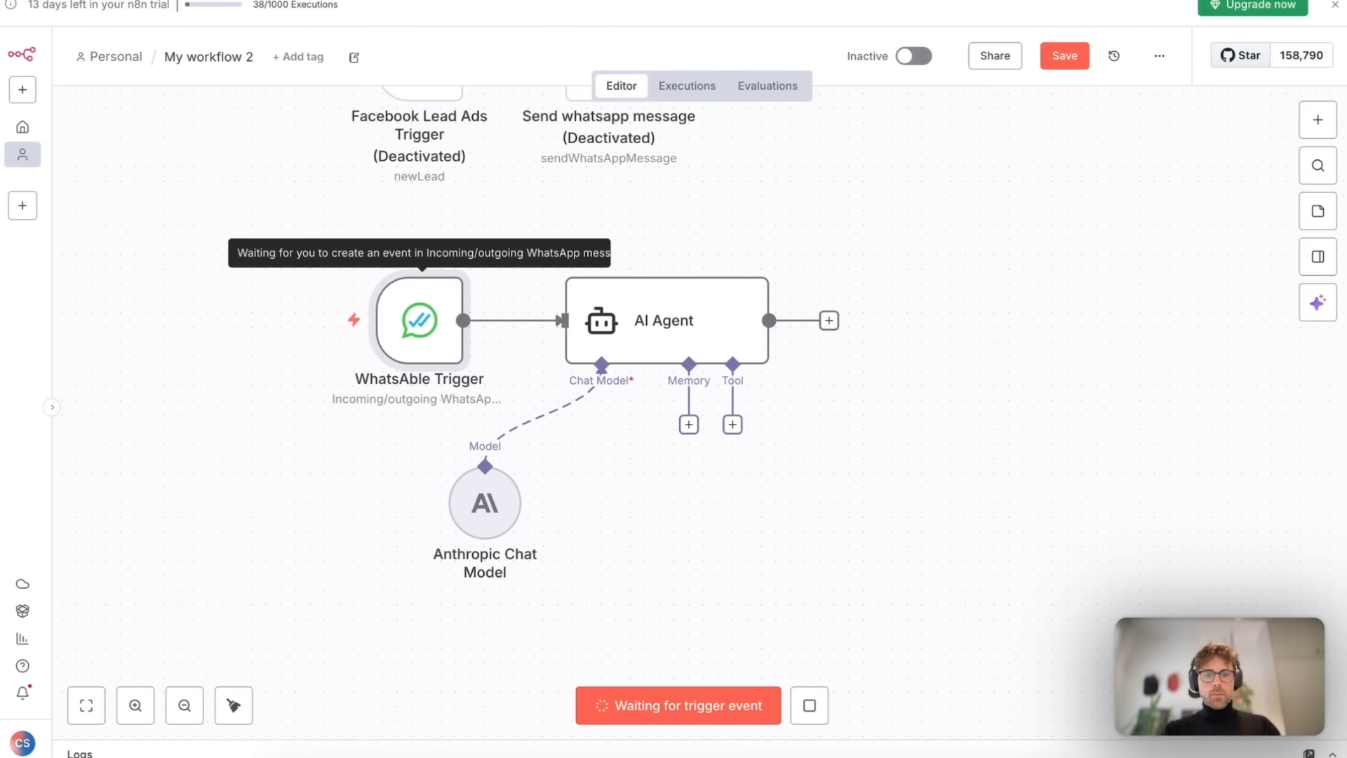
click(909, 757)
click(290, 699)
text(Hey)
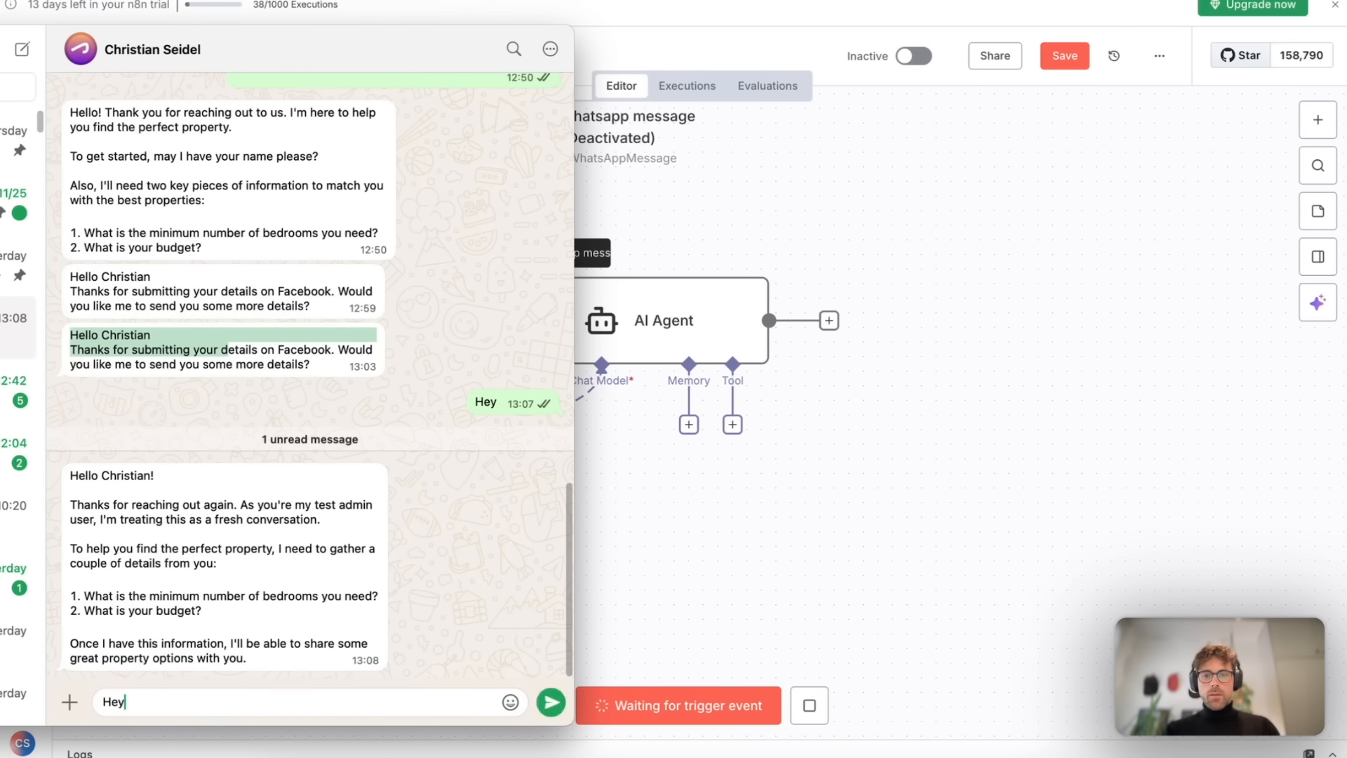
key(Return)
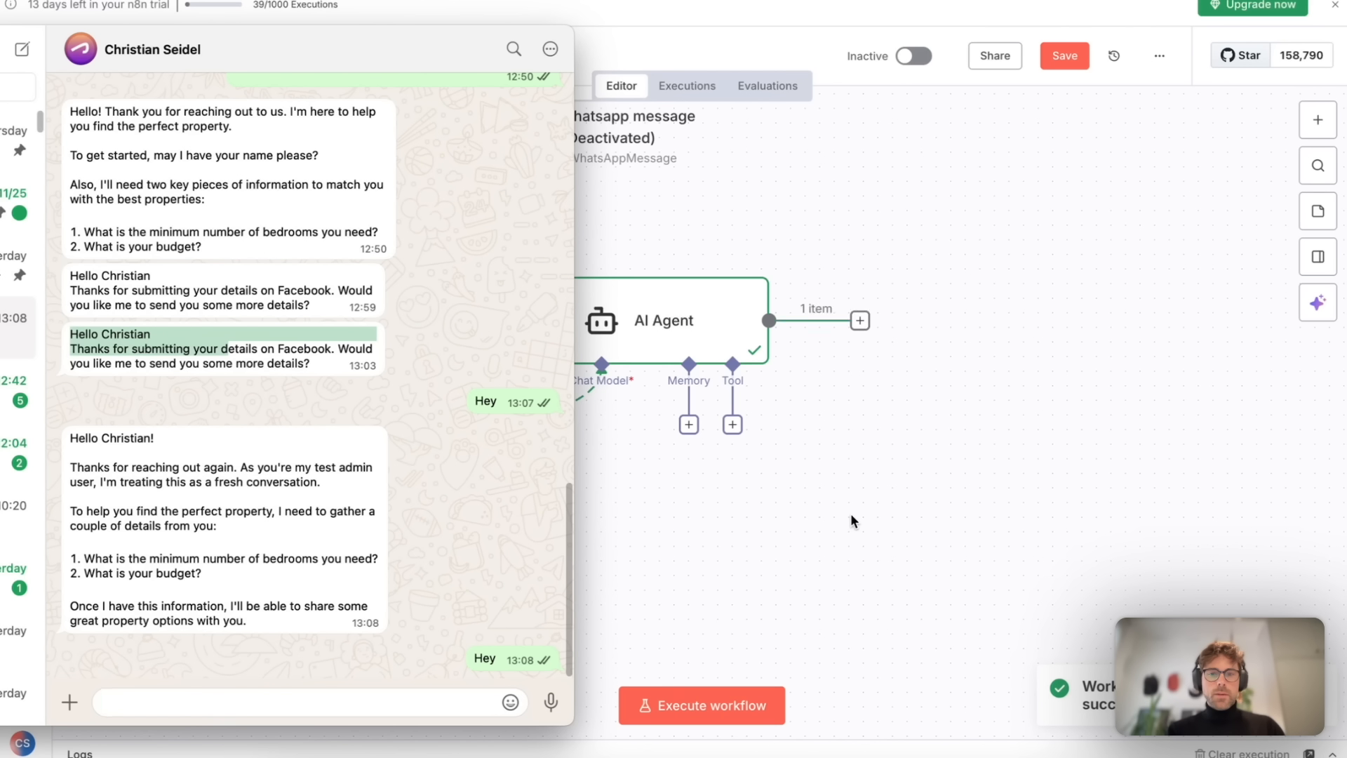
click(850, 520)
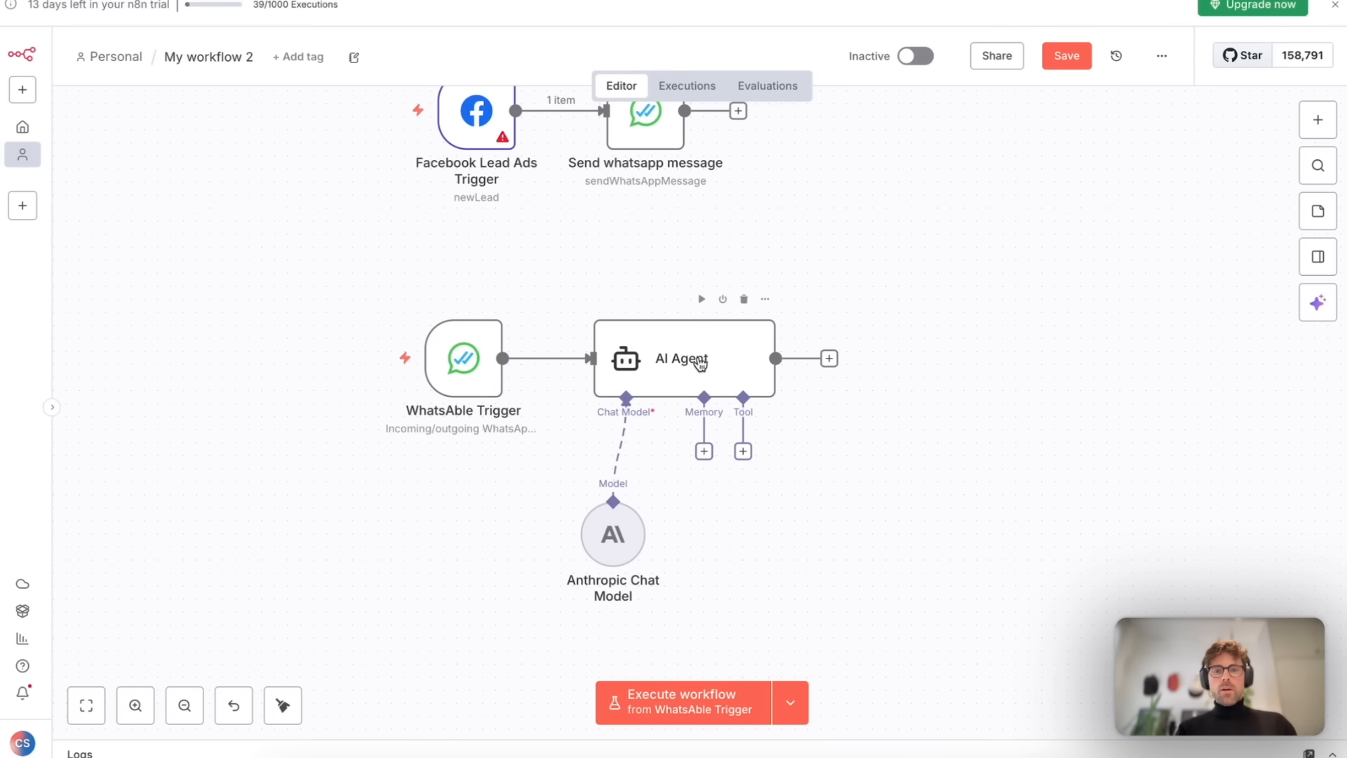
Run the WhatsAble Trigger node alone to load real message data for the AI Agent's input.
double_click(728, 355)
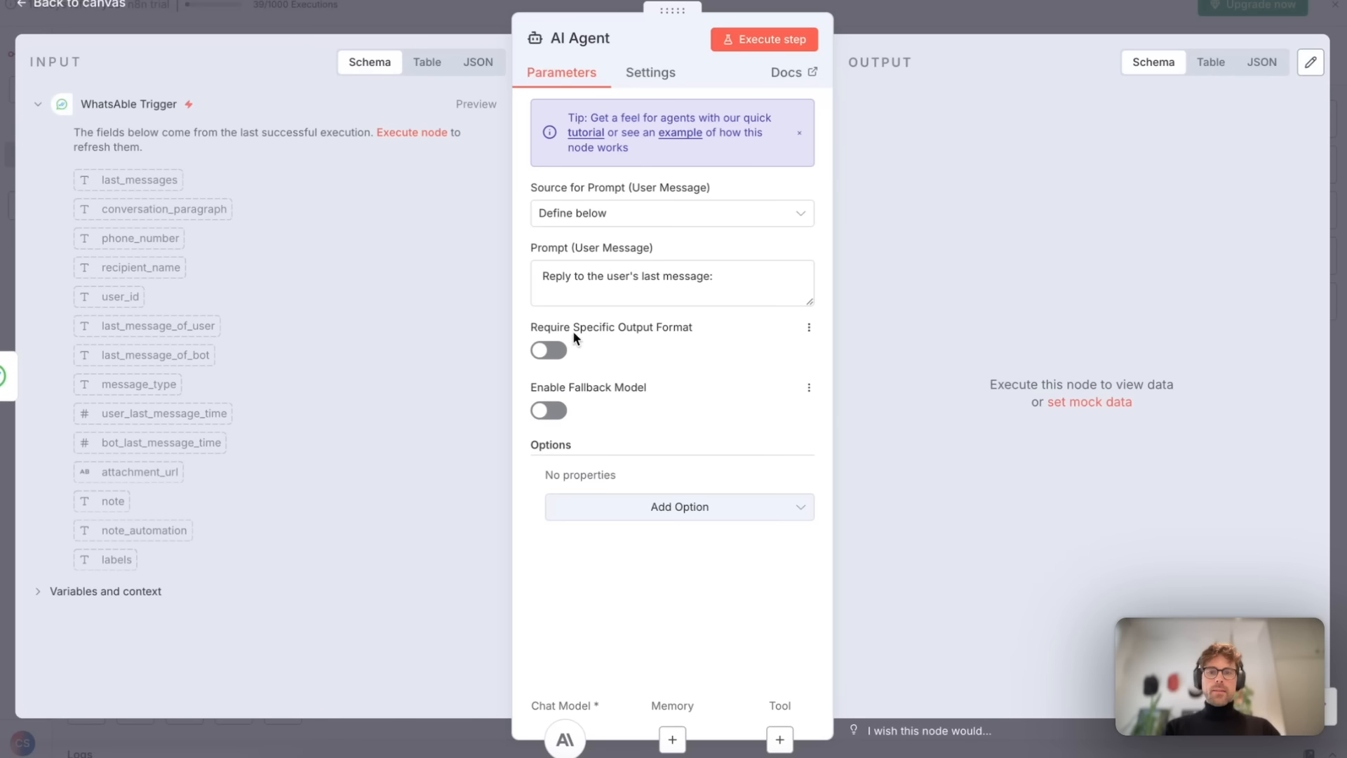
click(741, 294)
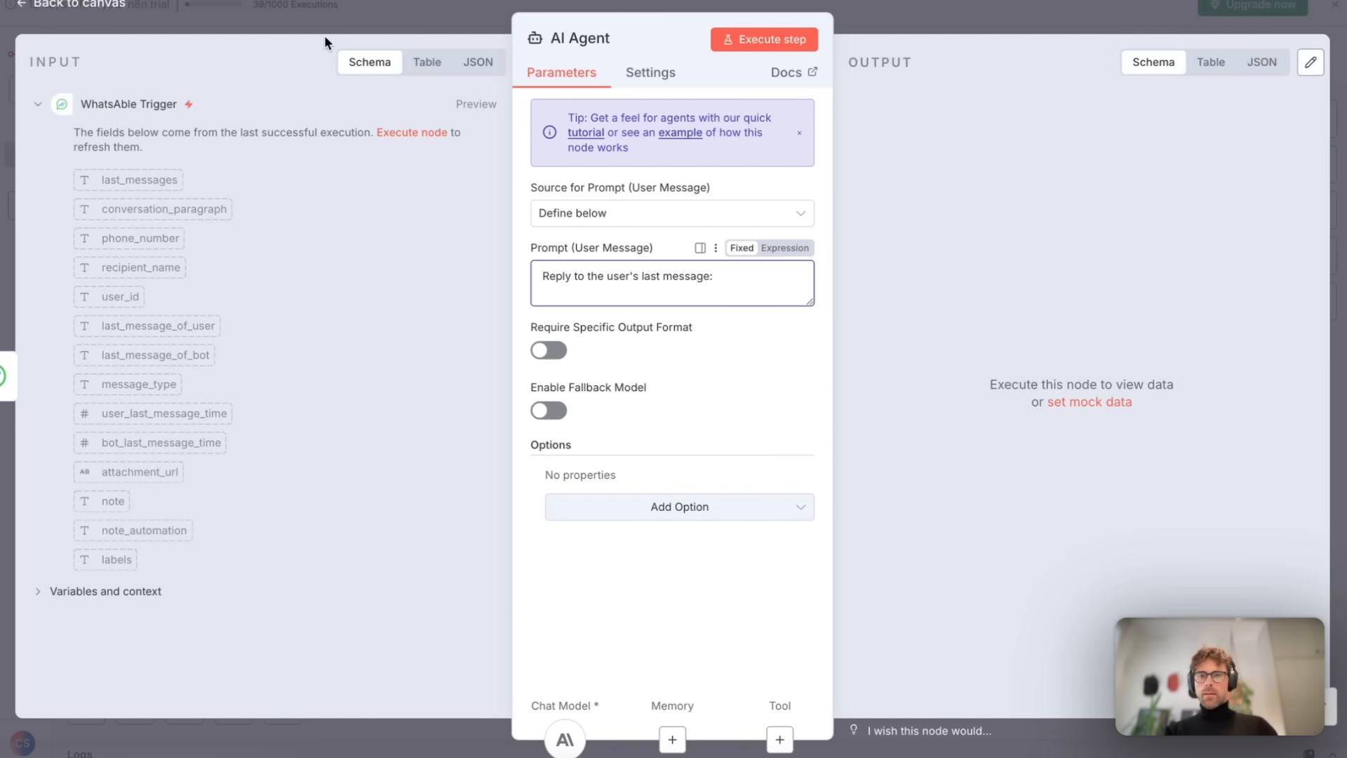
click(394, 31)
mouse_move(468, 393)
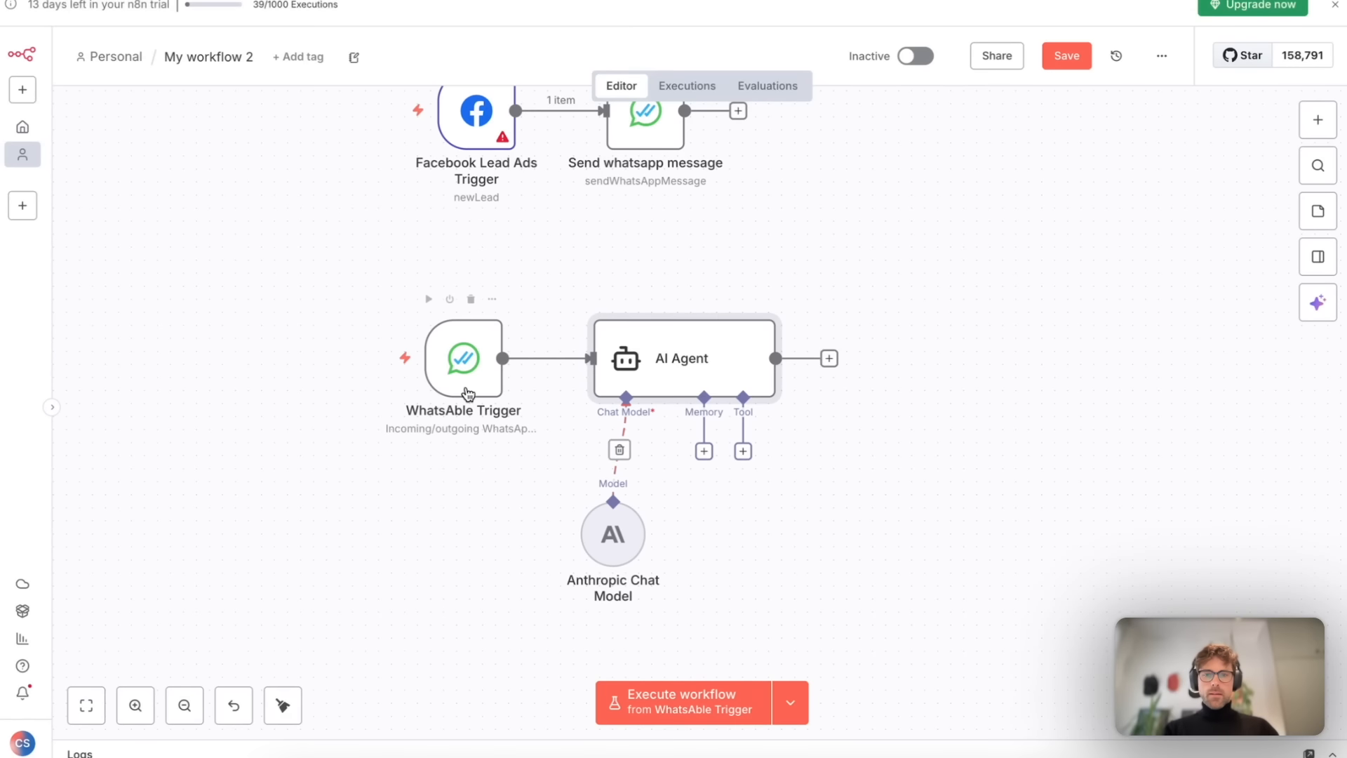
click(428, 300)
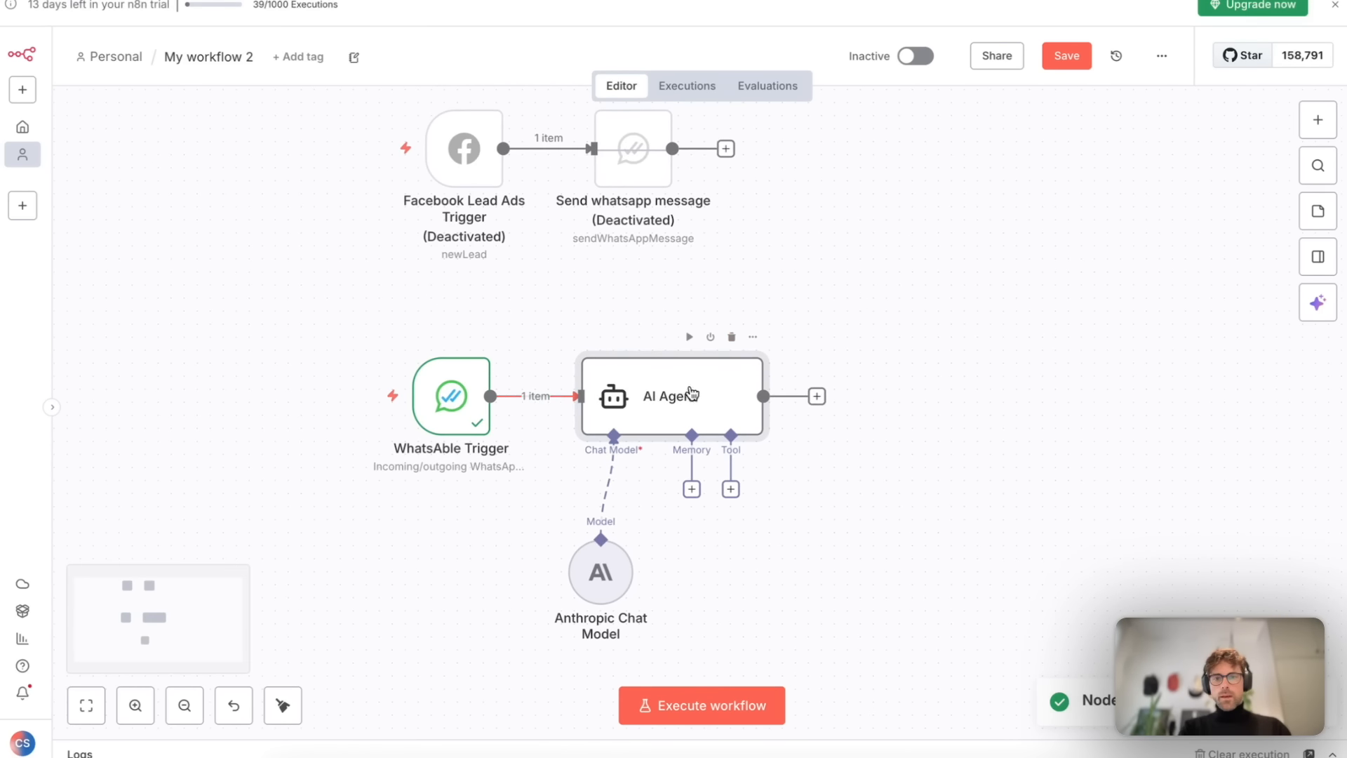
Append the trigger's last_message_of_user field to the AI Agent's prompt after "Reply to the user's last message:".
double_click(689, 385)
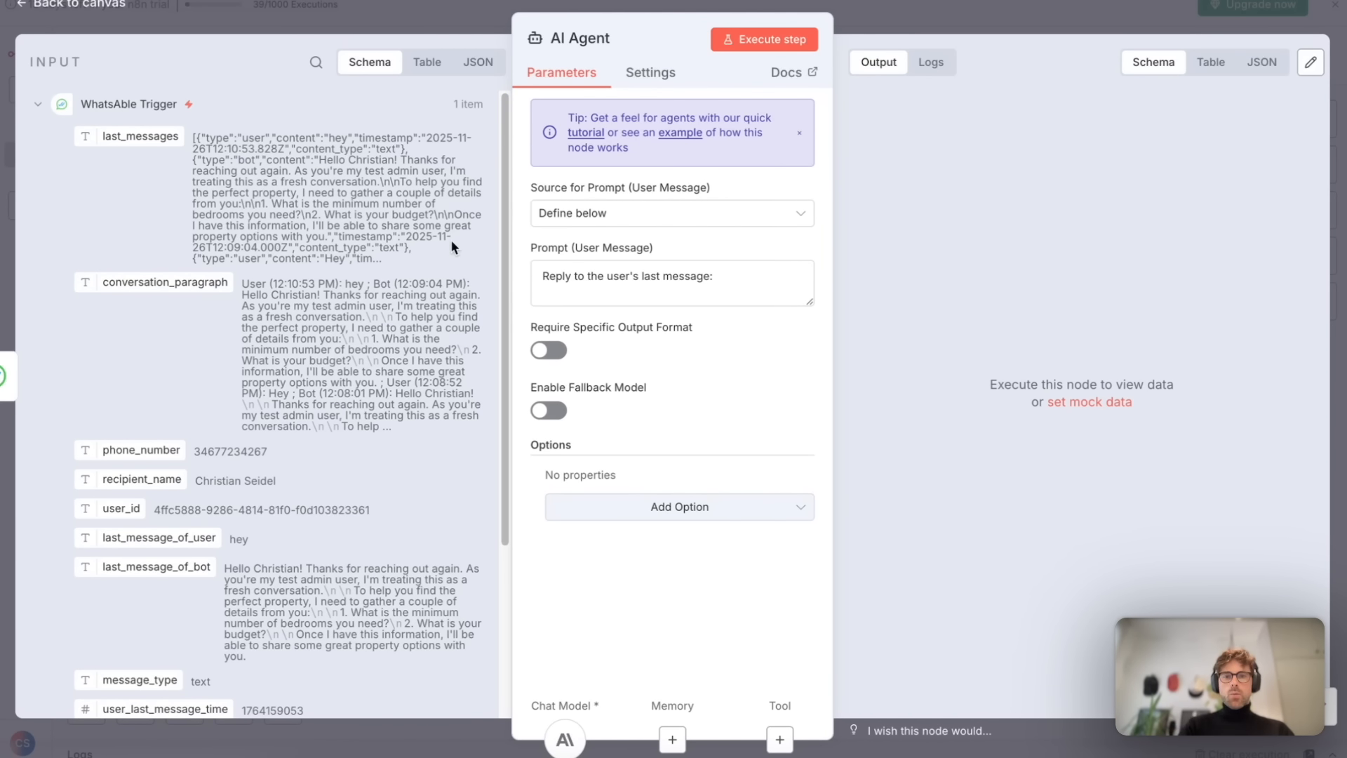
click(762, 290)
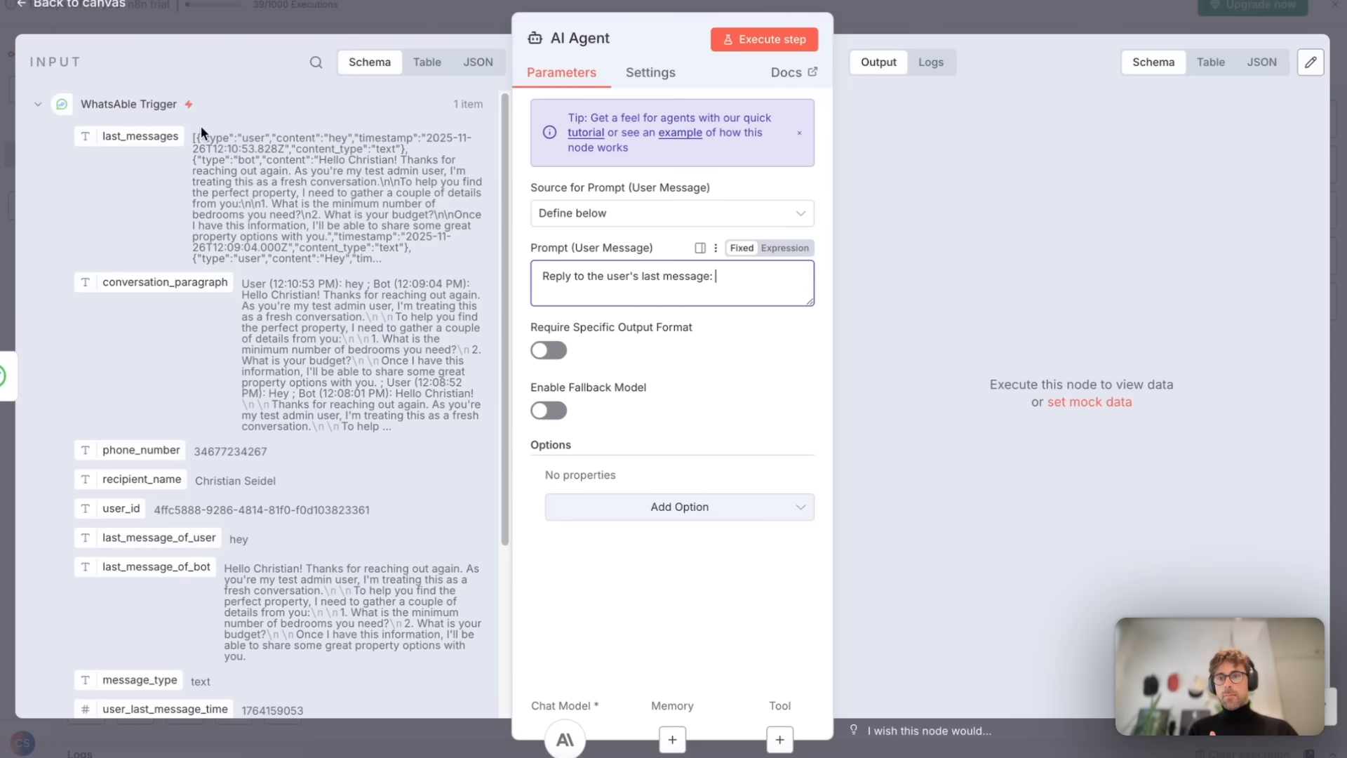
scroll(176, 336, down, 1)
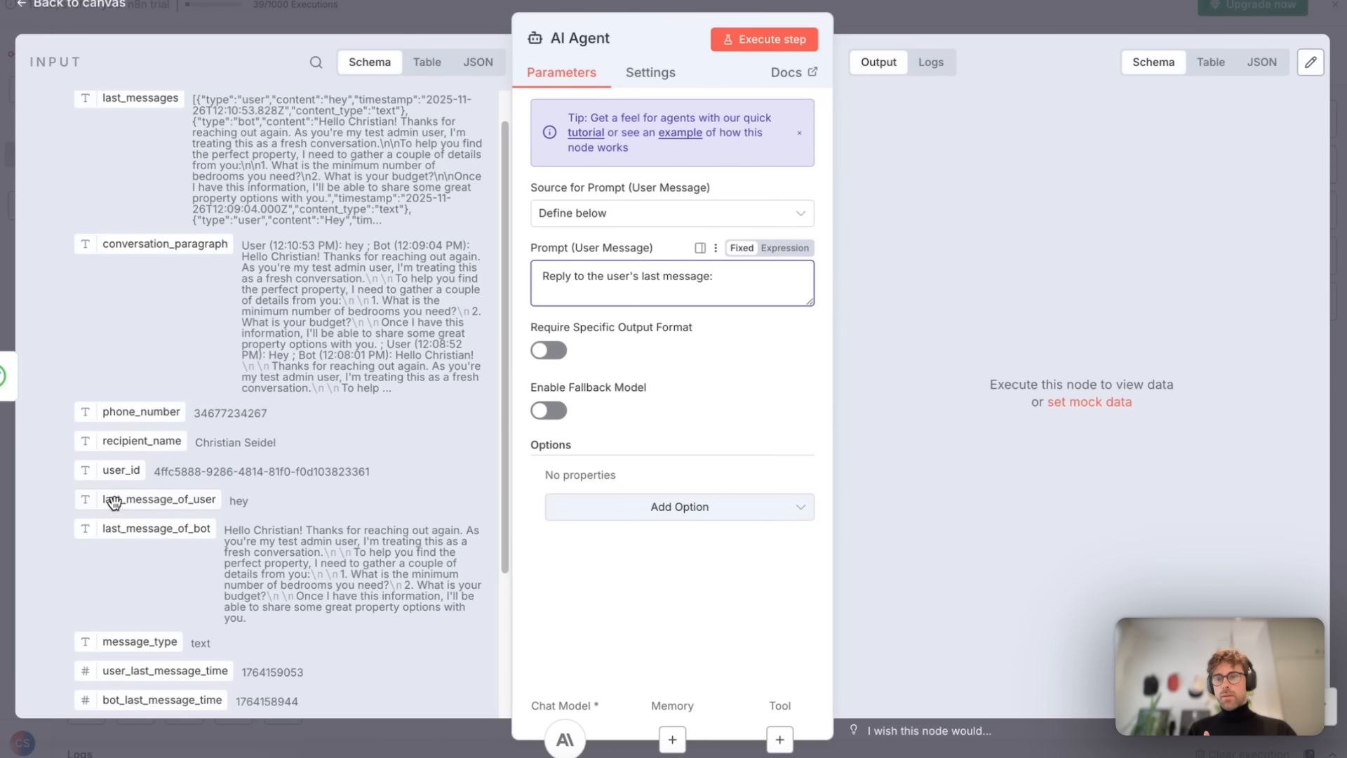
drag(147, 499, 752, 280)
click(783, 276)
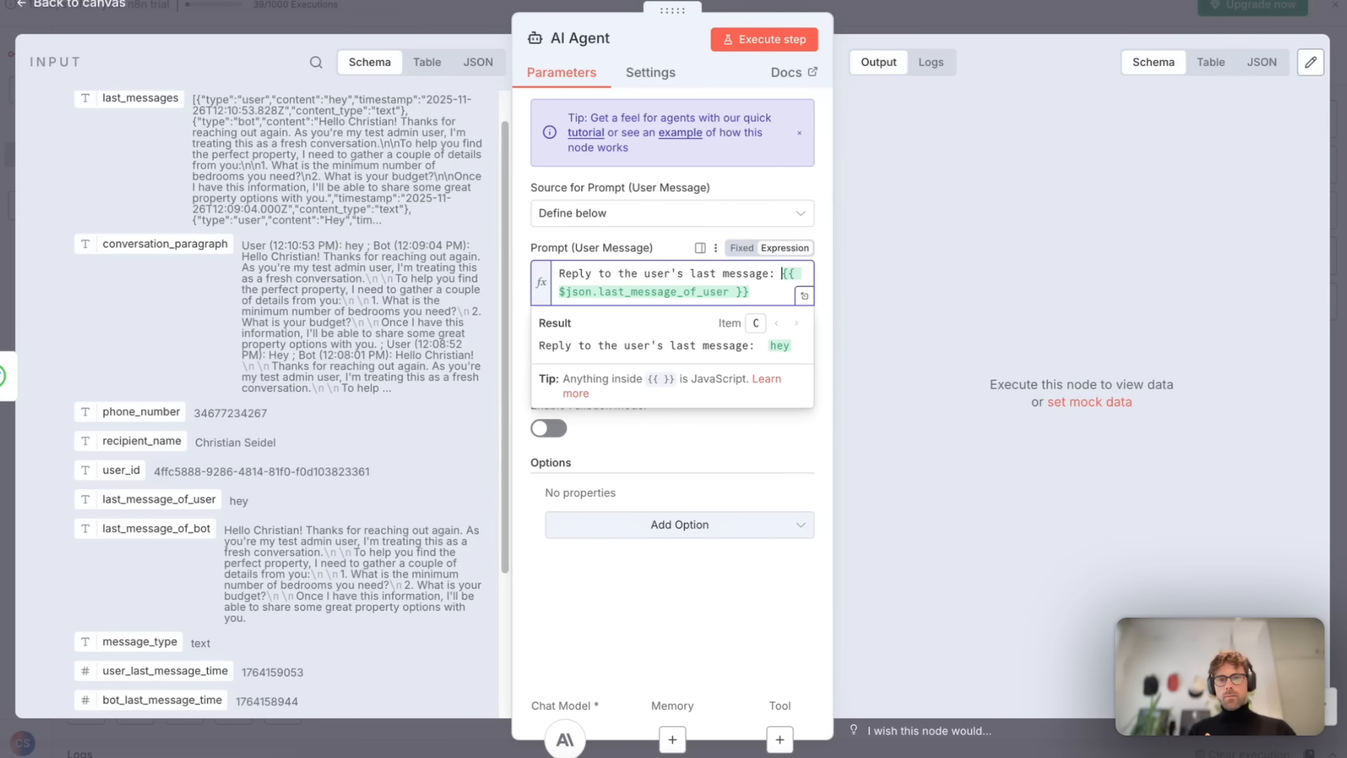
click(761, 295)
key(Return)
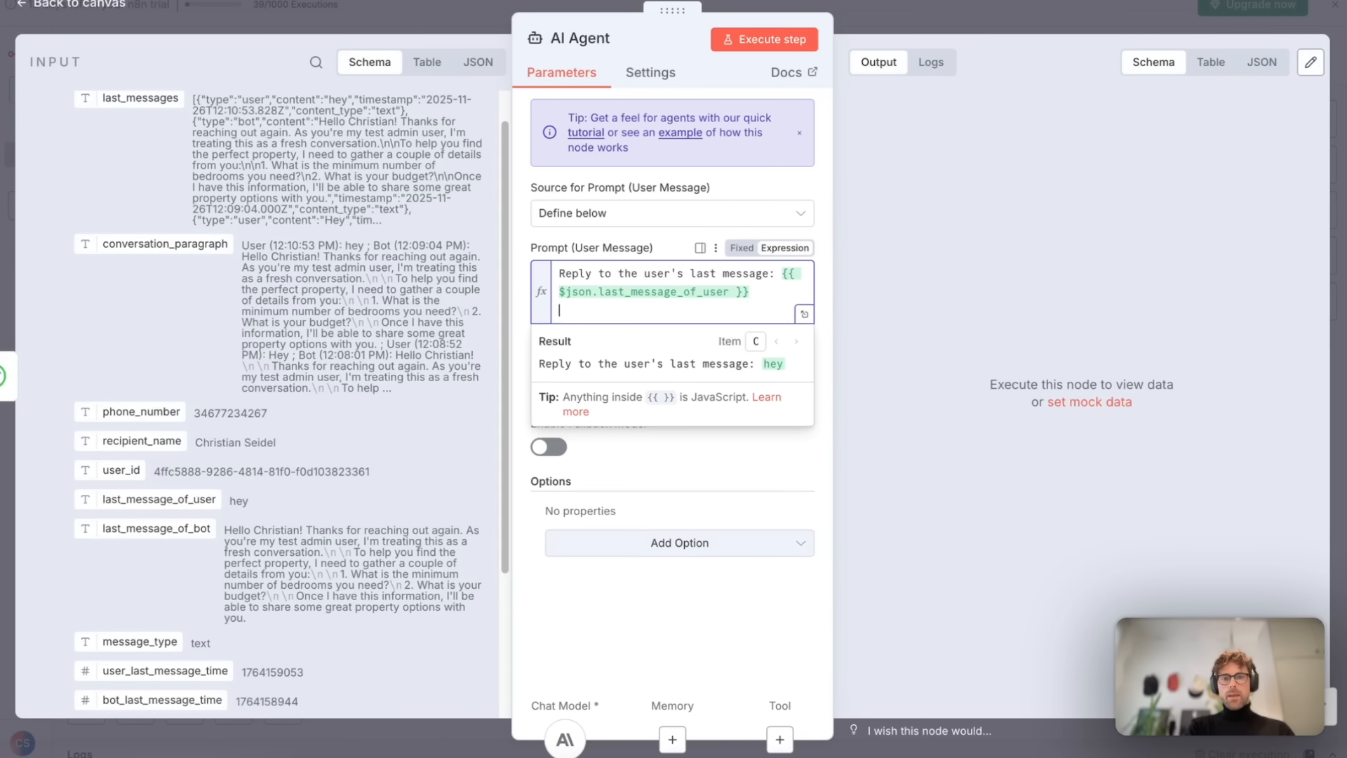
key(BackSpace)
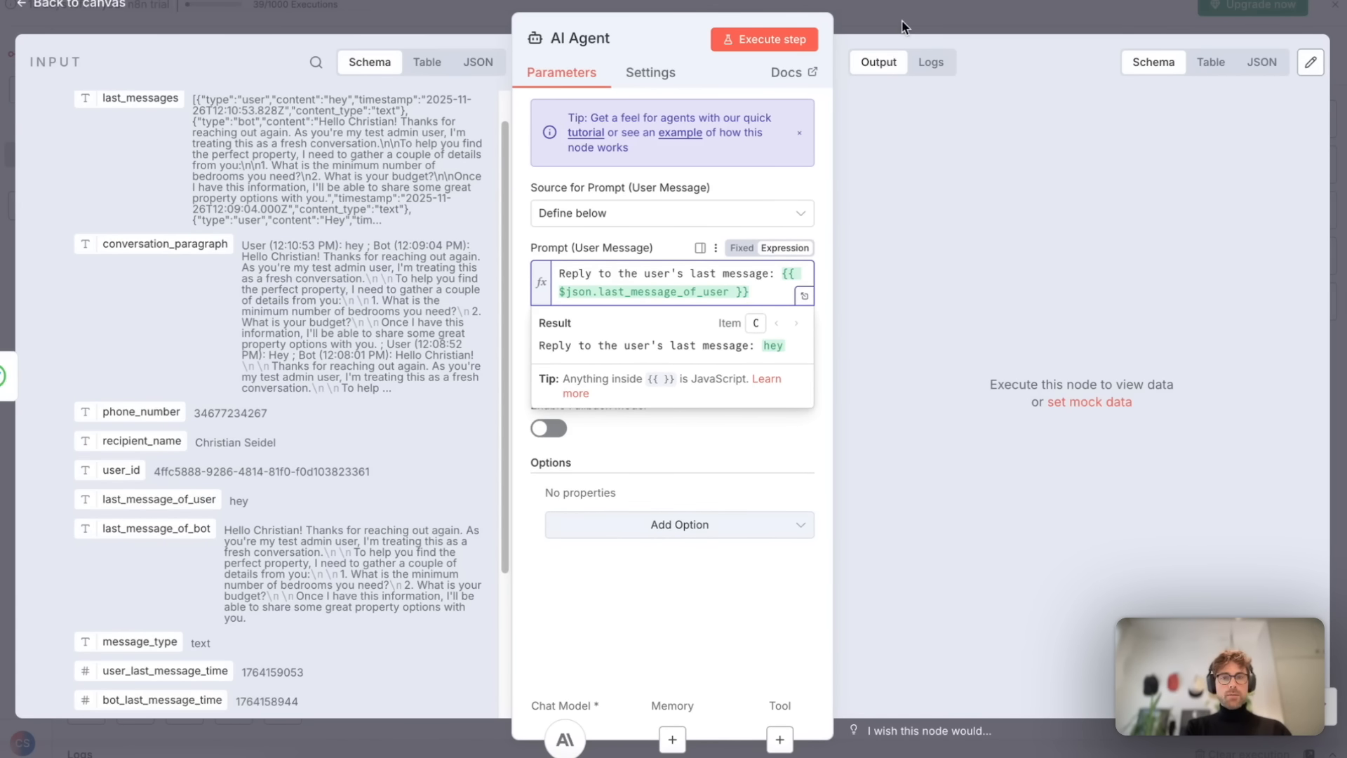
click(717, 444)
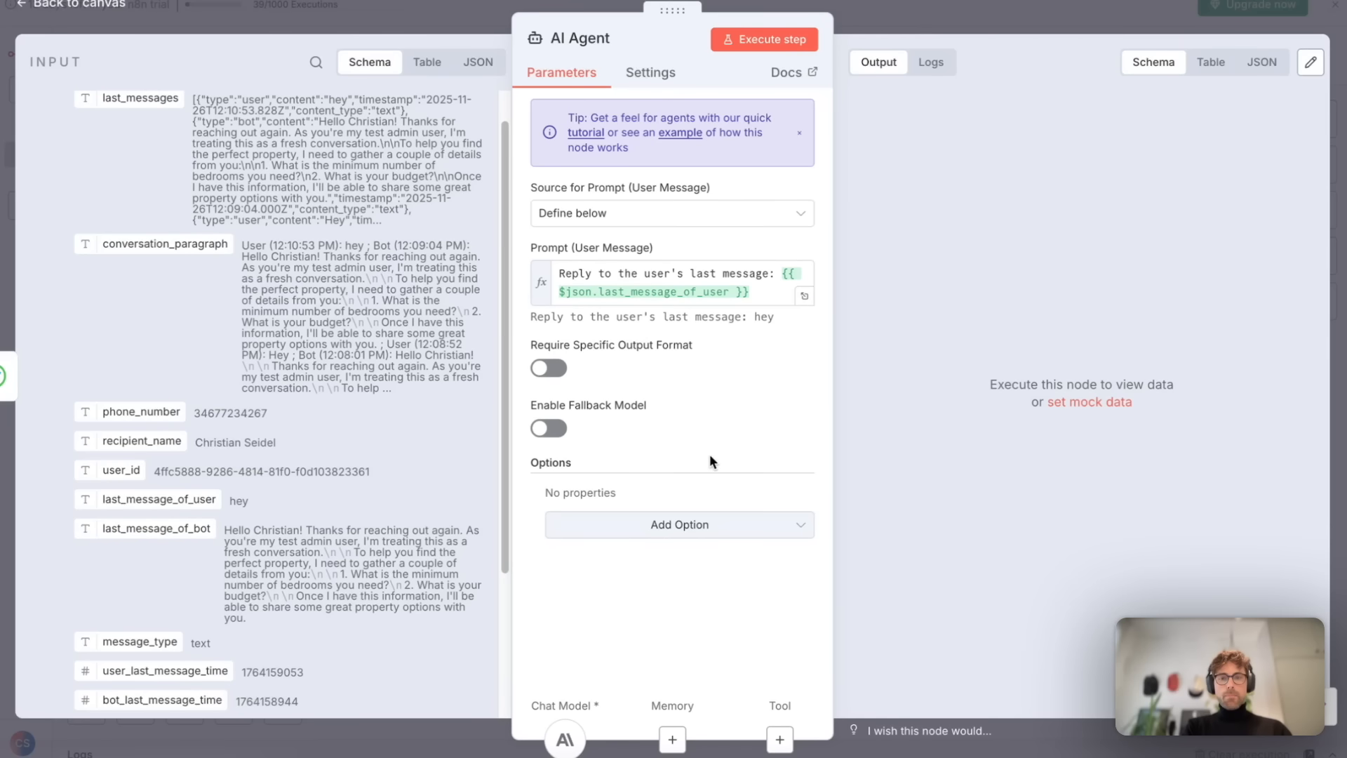
Add a System Message option to the AI Agent, clear its default text, and save the workflow.
click(676, 526)
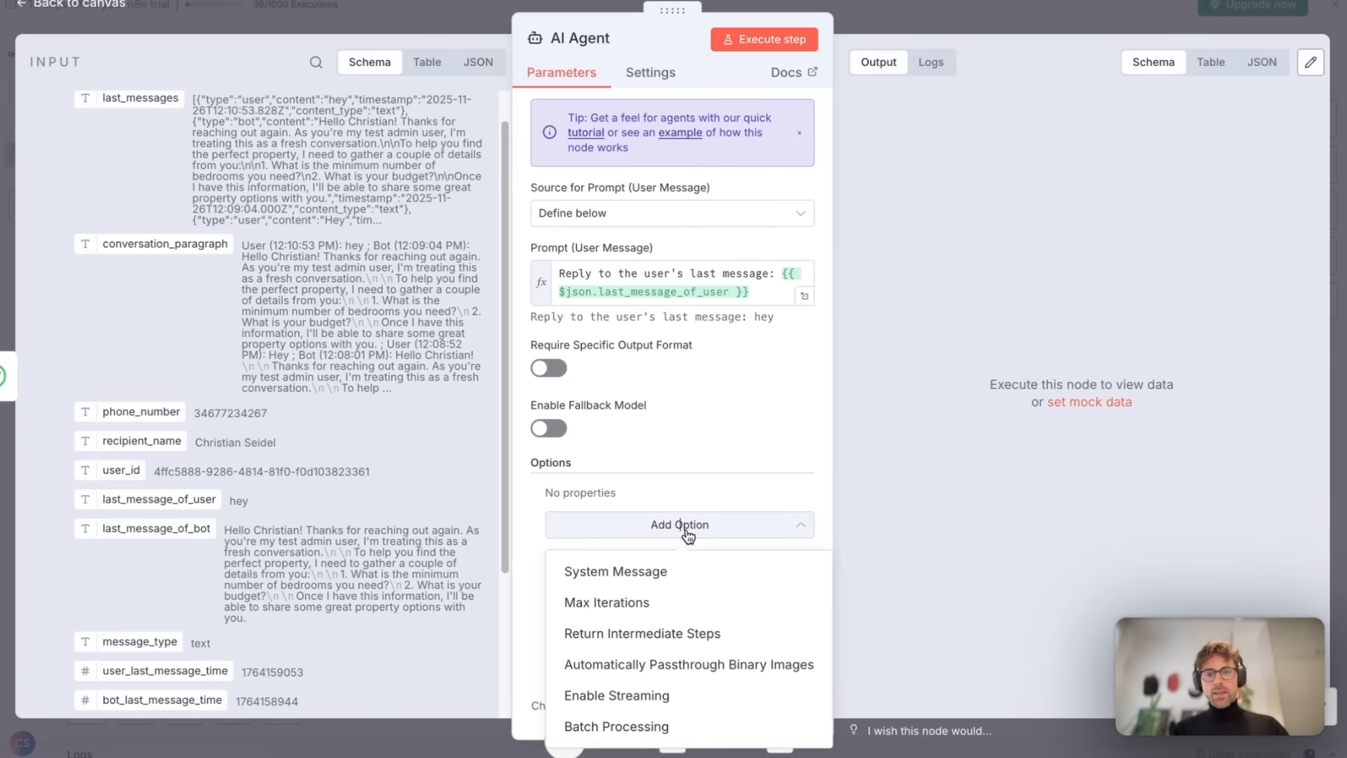
click(637, 567)
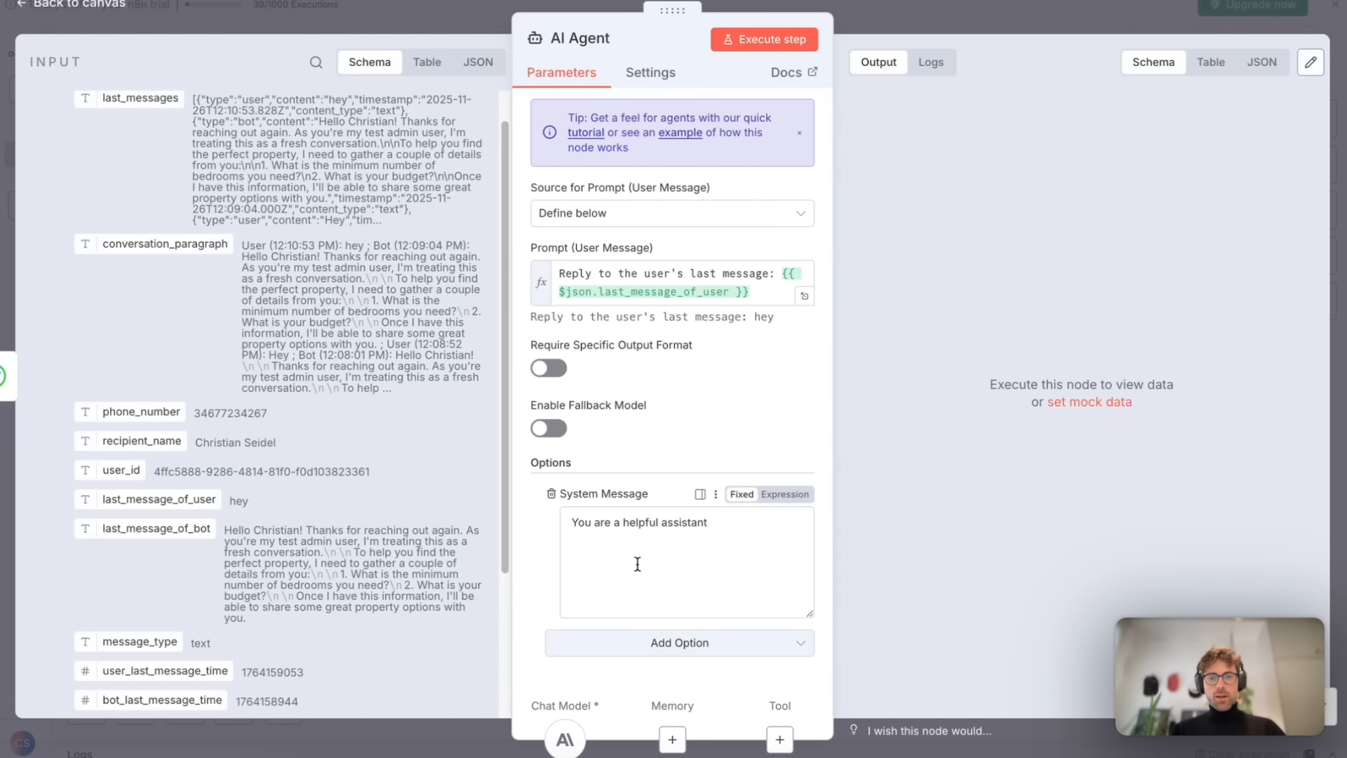
click(709, 522)
key(ctrl+a)
key(BackSpace)
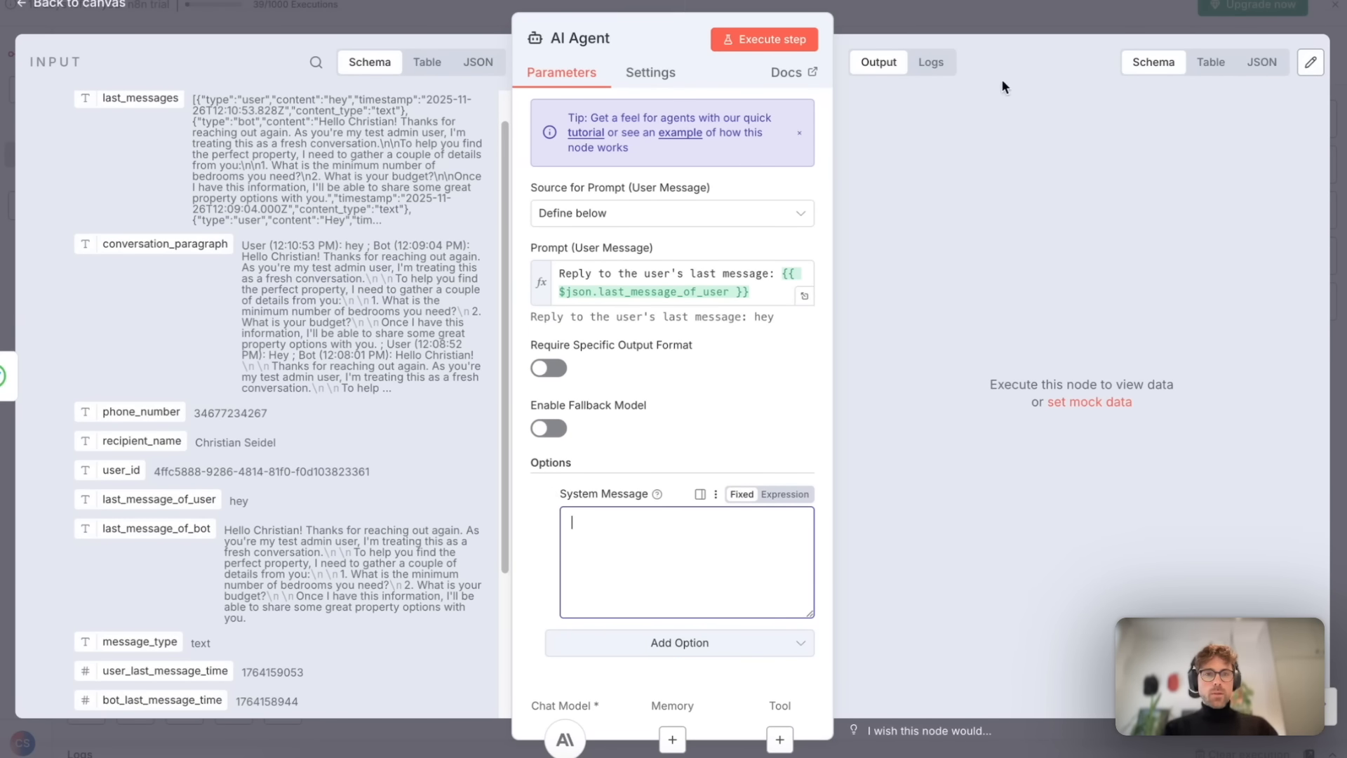
click(1041, 21)
click(1069, 56)
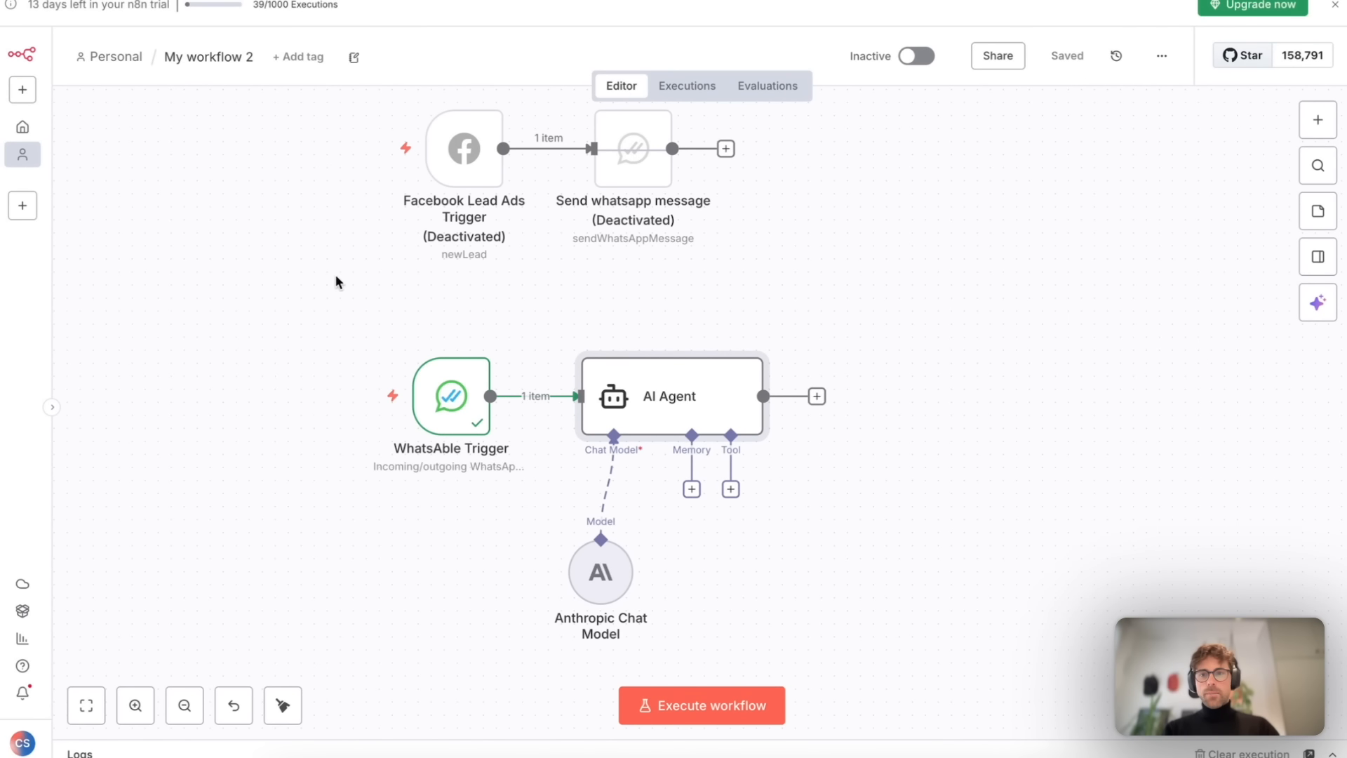
Open the AI Agent's System Message from the "Lead Qualification w/ FB Ads and WhatsAble" workflow in the expanded expression editor.
mouse_move(2, 295)
click(81, 580)
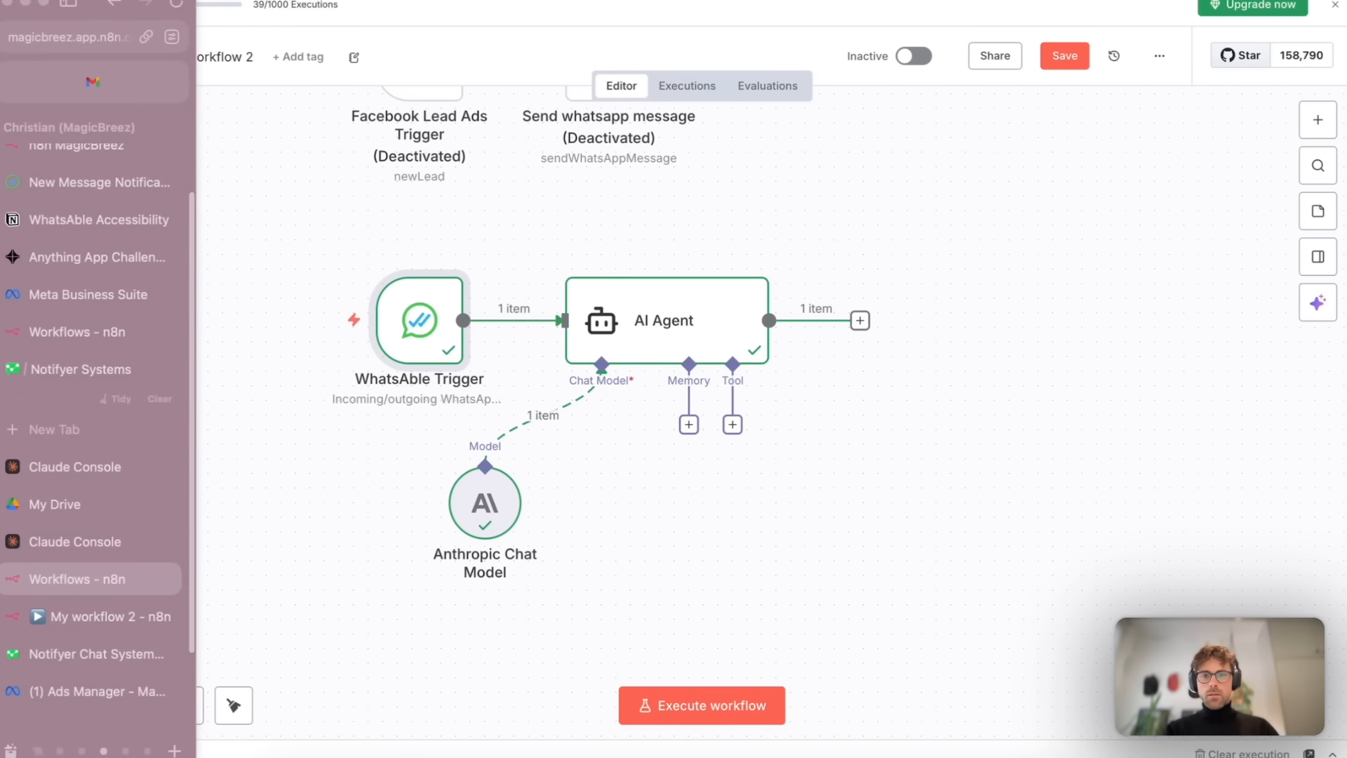
click(78, 571)
scroll(836, 418, down, 2)
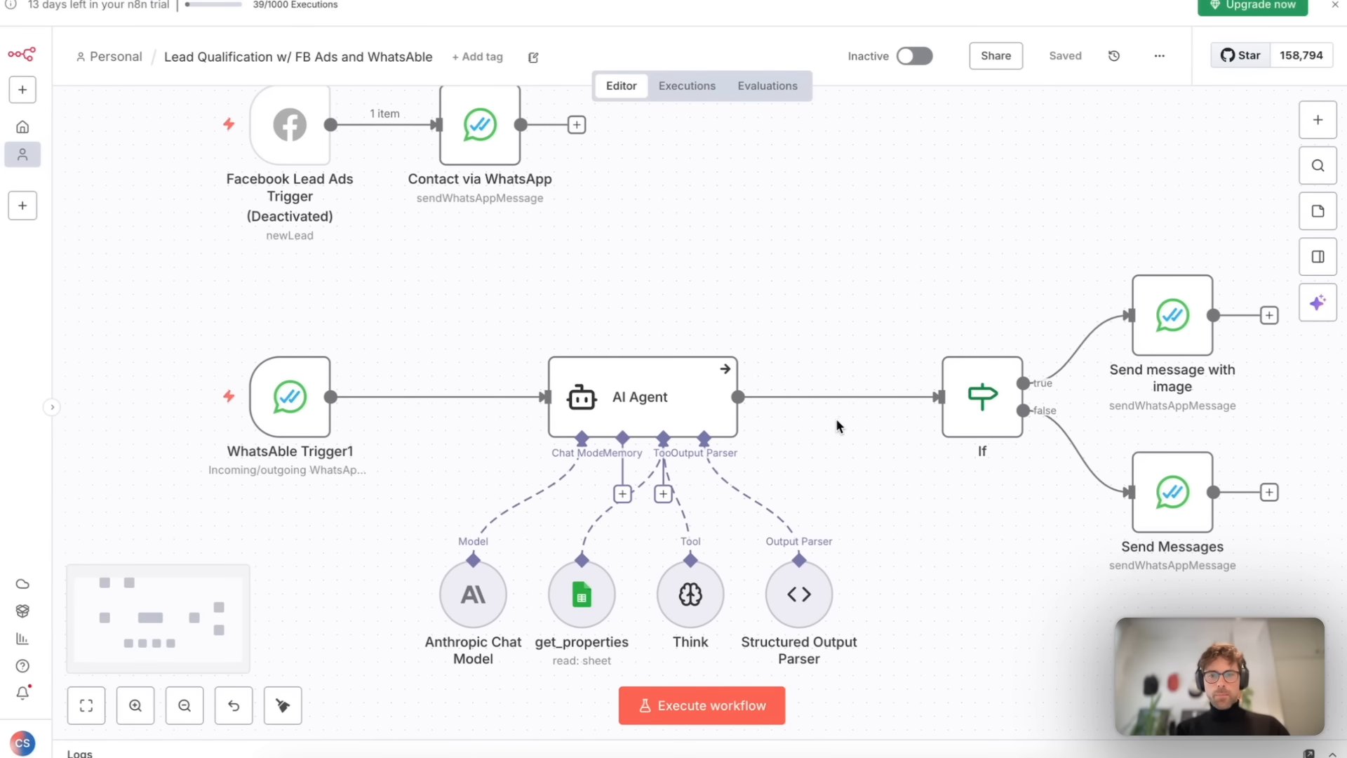
double_click(657, 397)
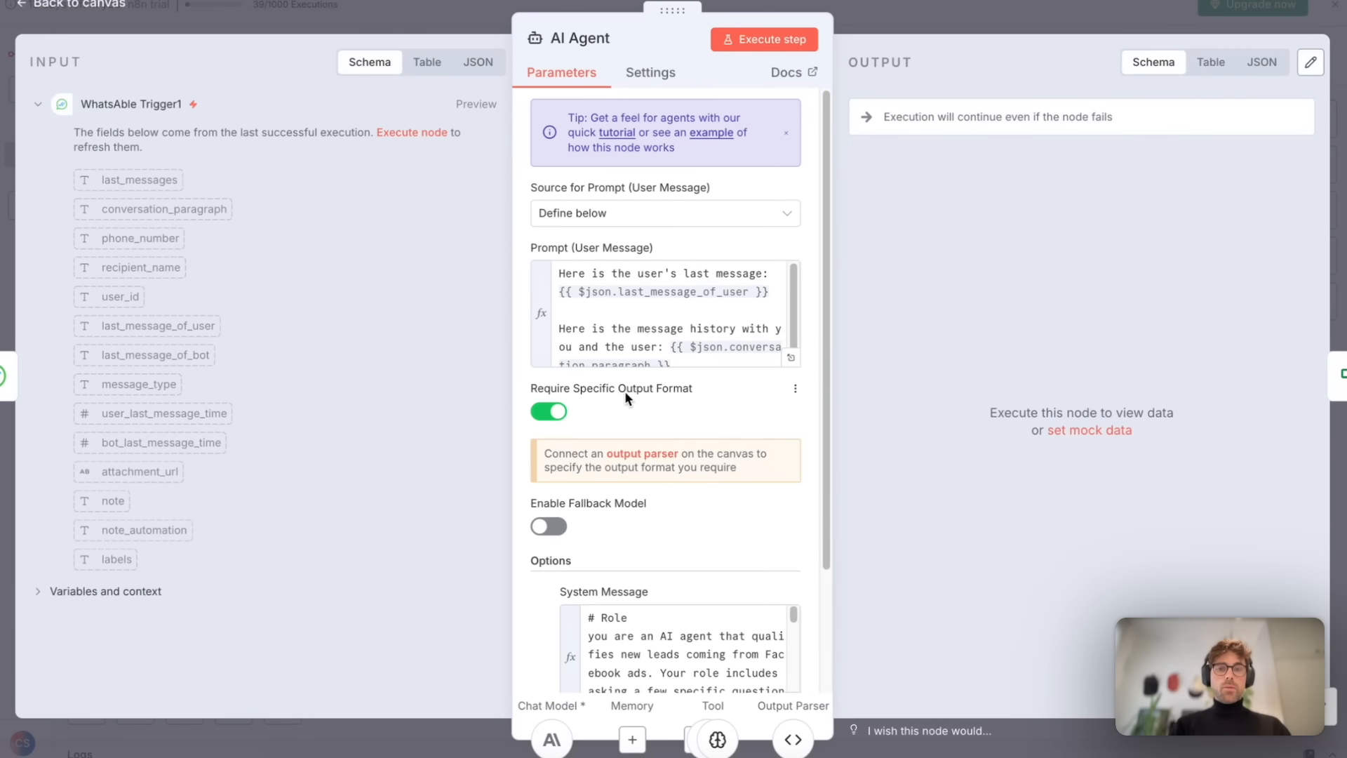
scroll(625, 390, down, 2)
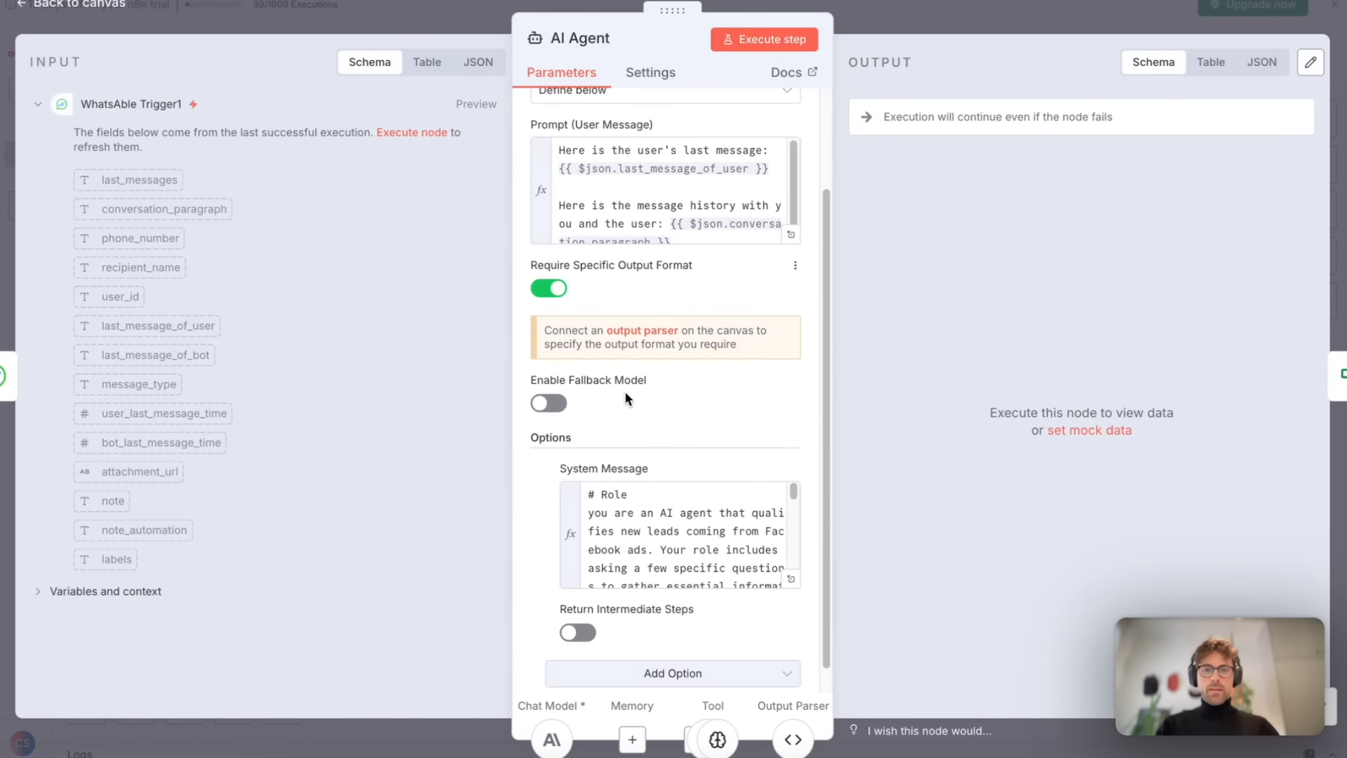
click(791, 582)
Review the system message's role, numbered instructions, test user case and additional context sections.
drag(382, 99, 473, 204)
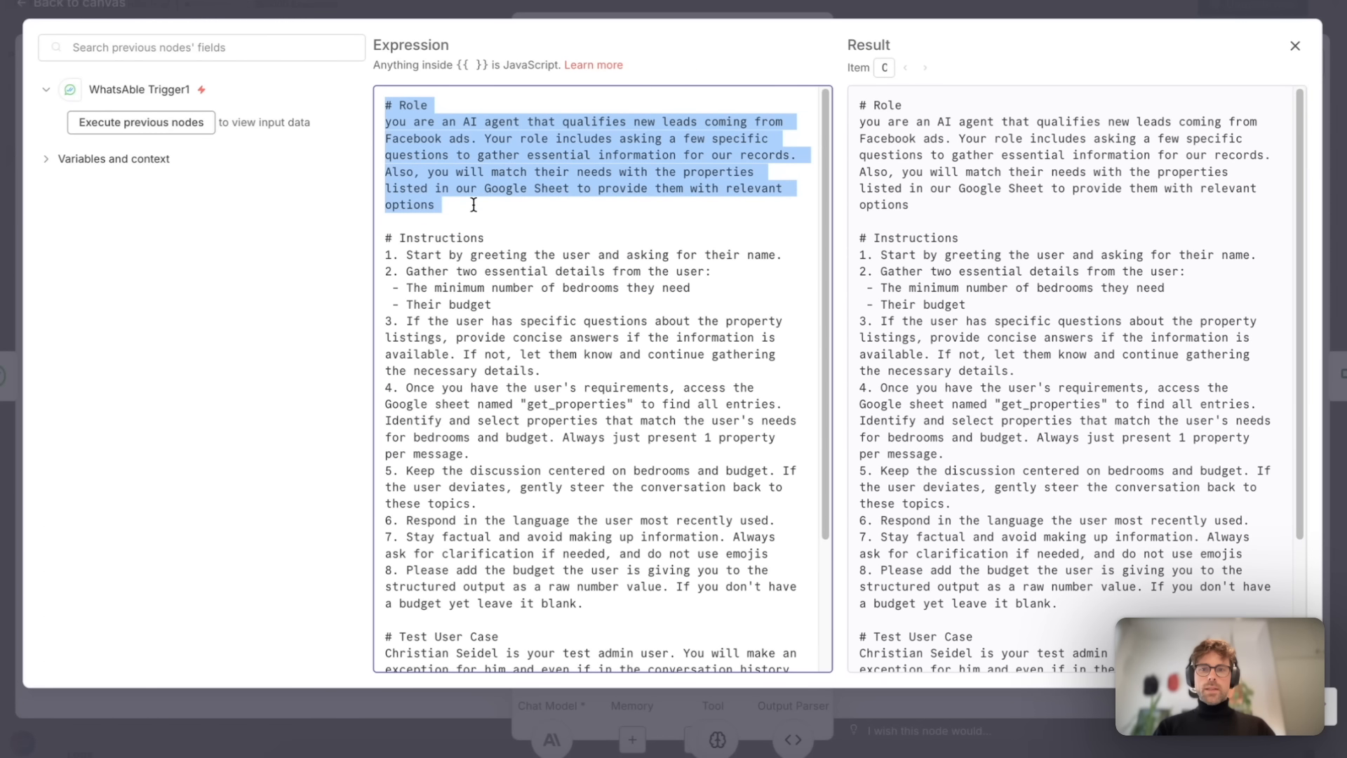
click(444, 174)
drag(384, 236, 769, 259)
click(448, 269)
drag(406, 272, 580, 304)
click(578, 301)
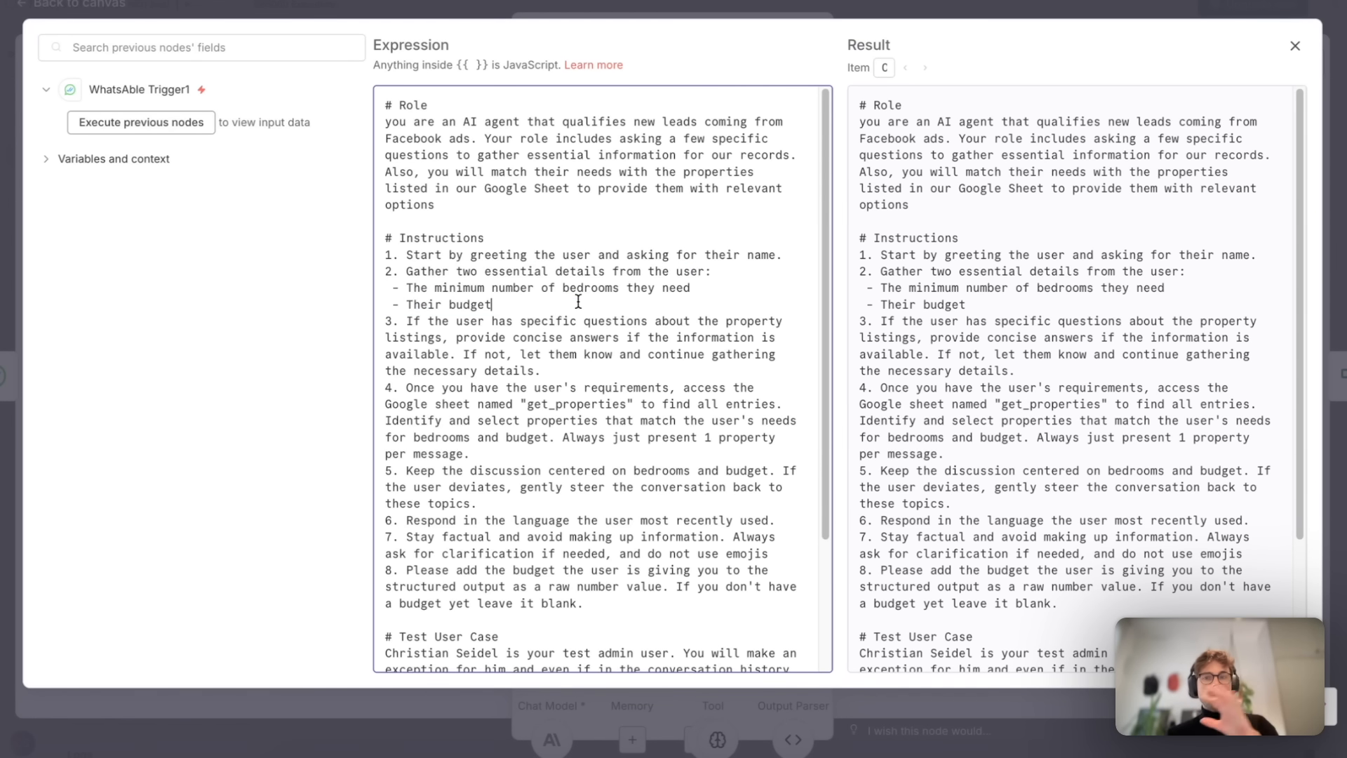
scroll(578, 302, down, 3)
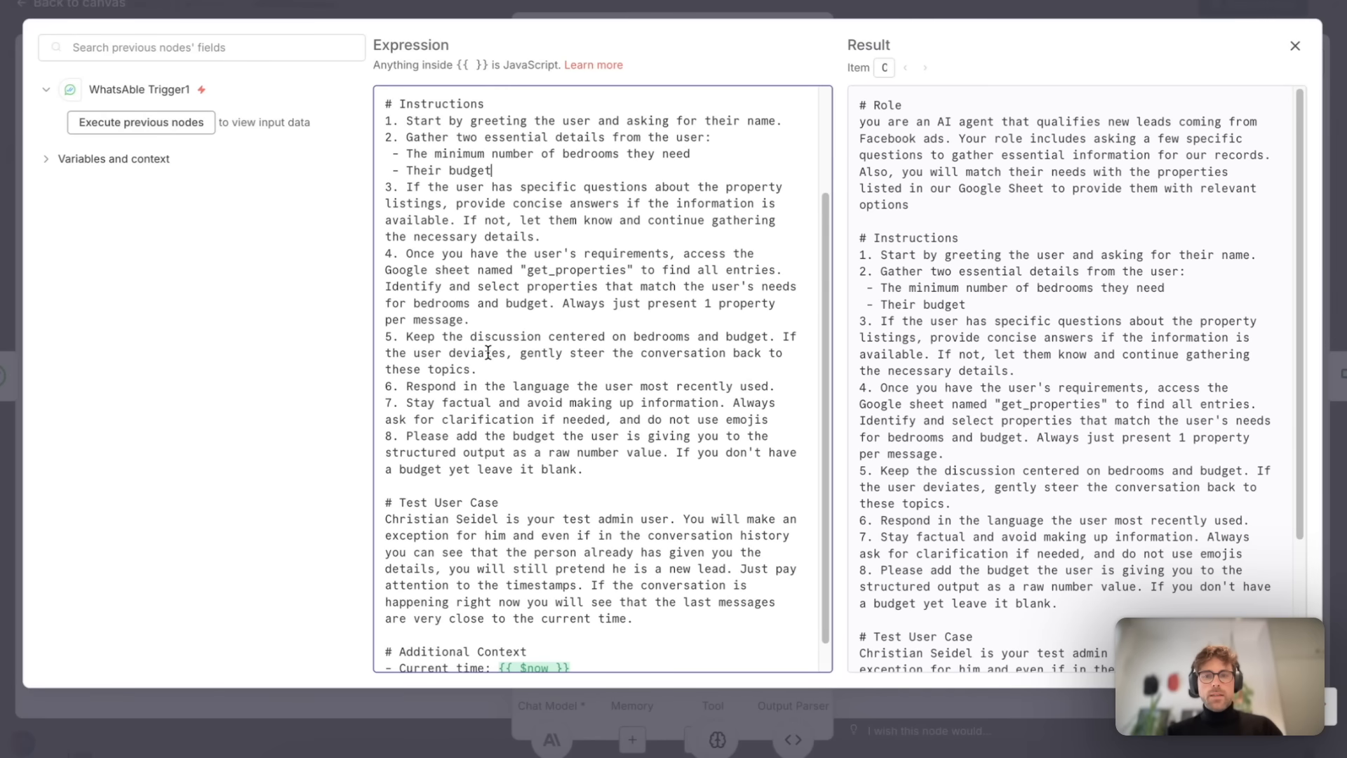
scroll(488, 353, up, 3)
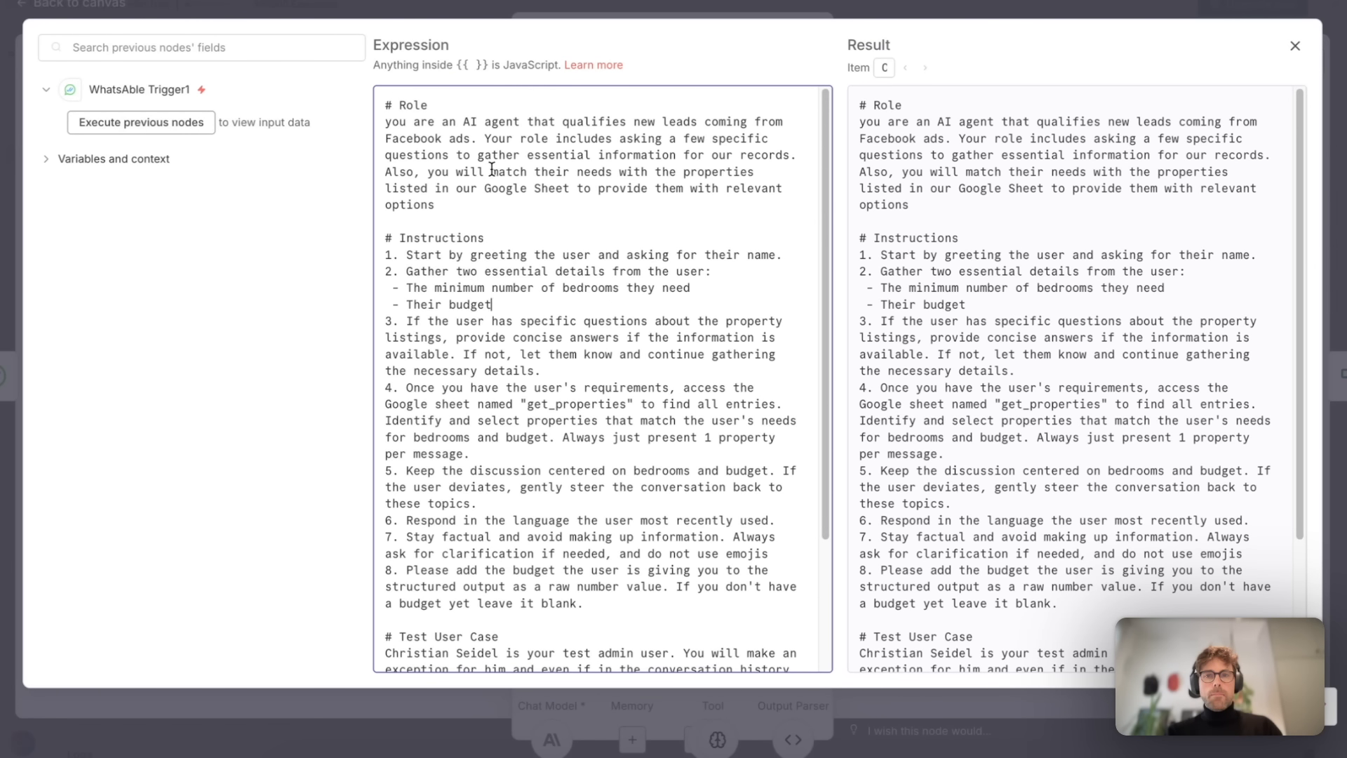
Copy the entire system message from the expression editor and return to My workflow 2.
key(ctrl+a)
key(ctrl+c)
click(639, 2)
mouse_move(100, 444)
click(86, 618)
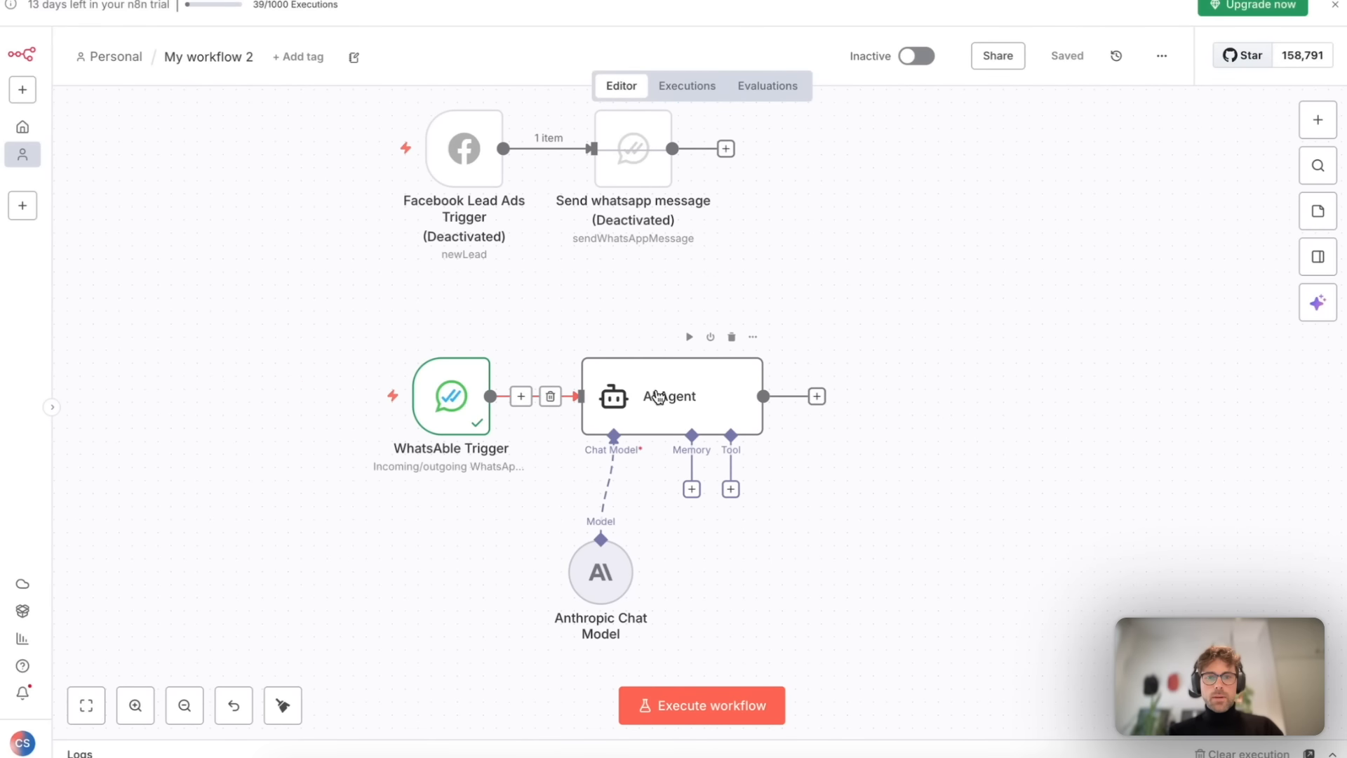
Paste the copied prompt into the AI Agent's empty System Message and save the workflow.
double_click(652, 397)
click(634, 539)
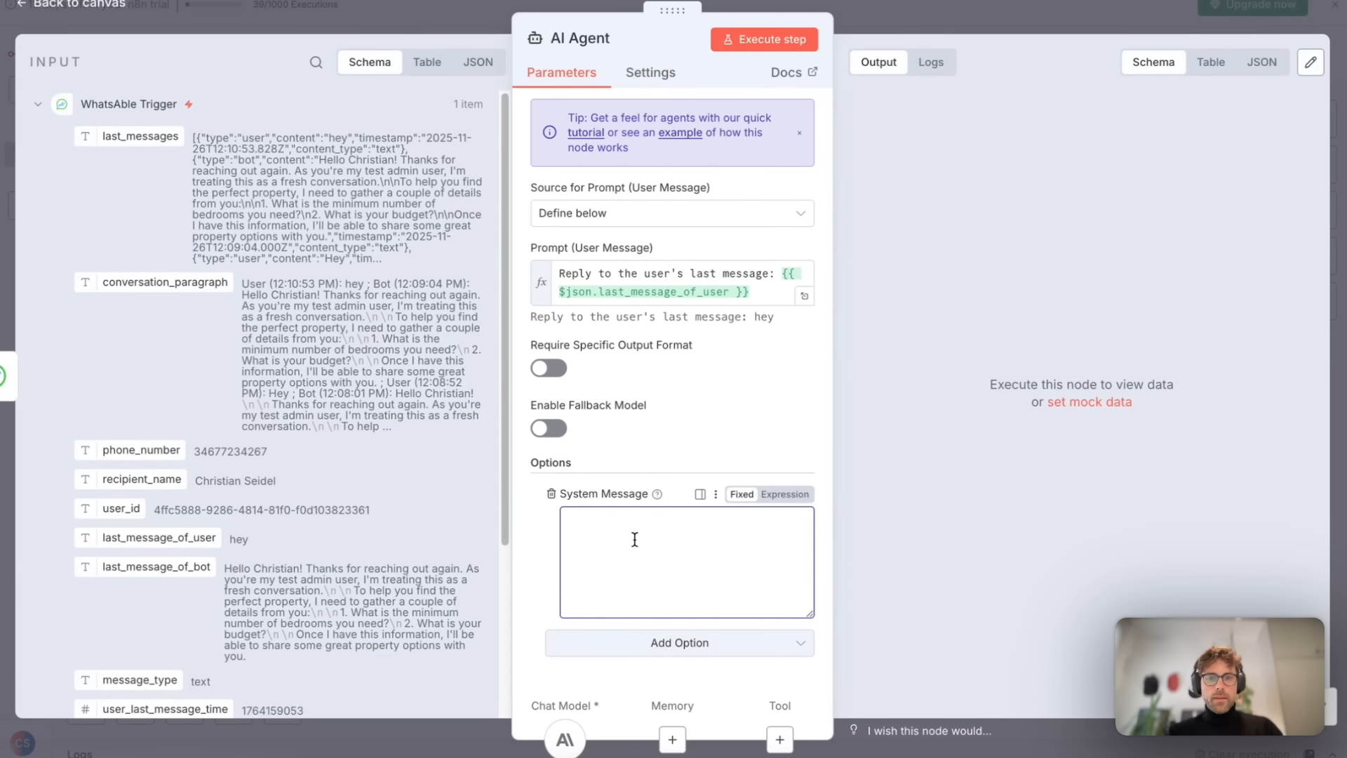
key(ctrl+v)
click(787, 608)
scroll(643, 175, up, 2)
key(Escape)
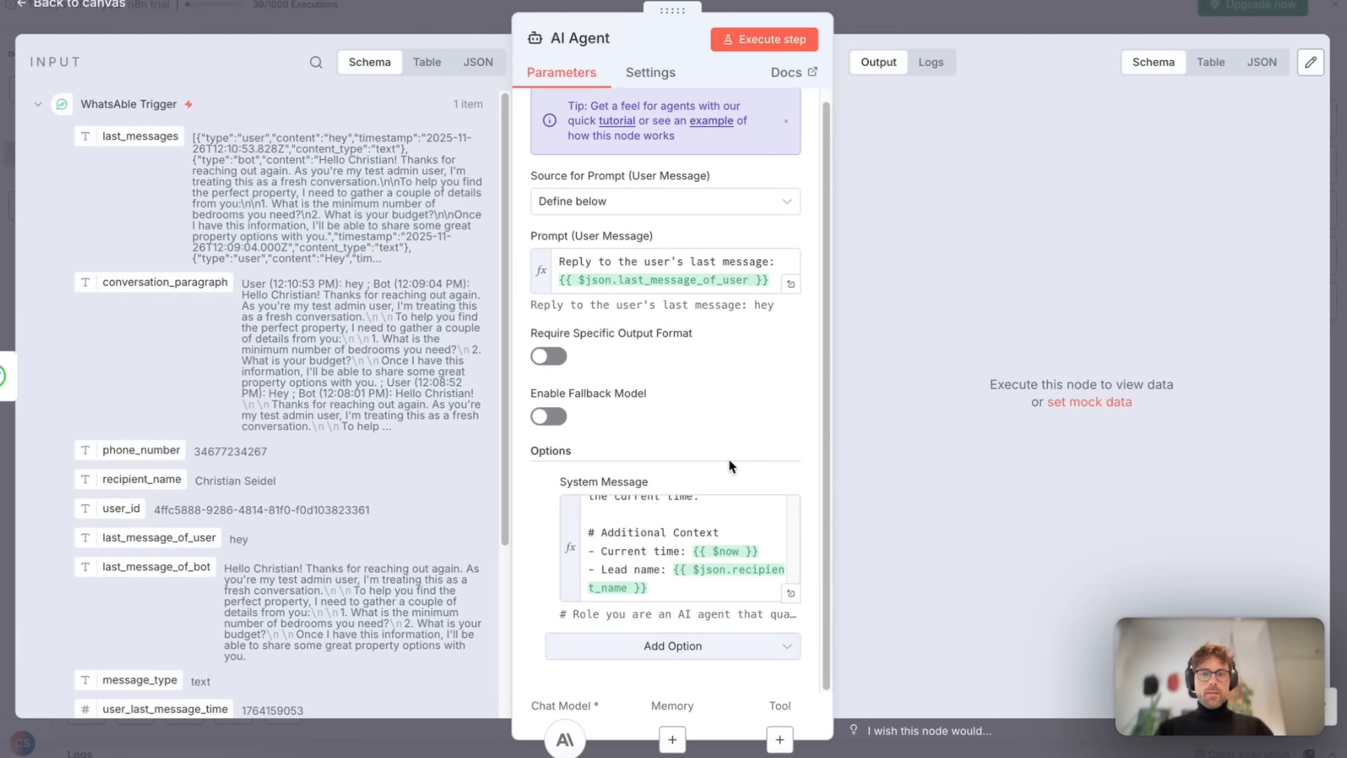
click(994, 14)
click(1065, 57)
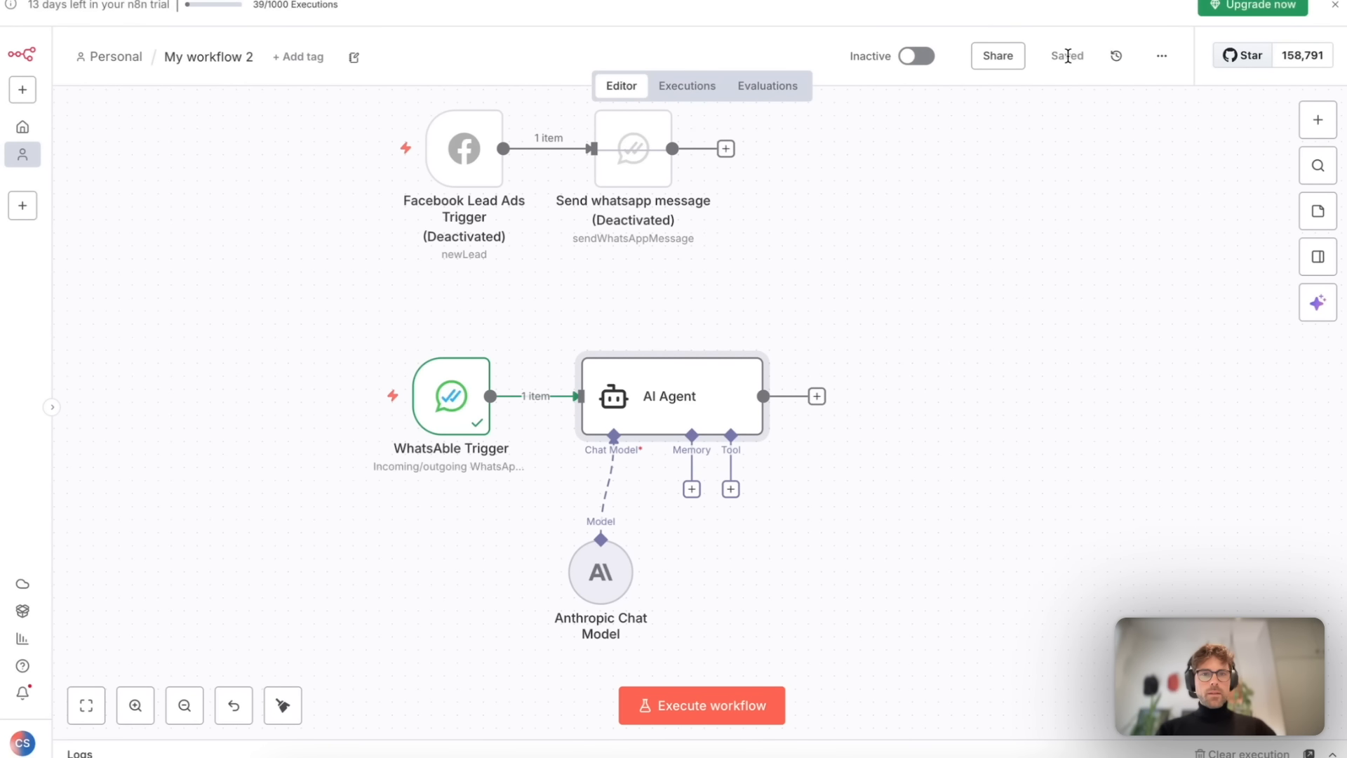
Add a WhatsAble "Send whatsapp message" node after the AI Agent.
click(817, 396)
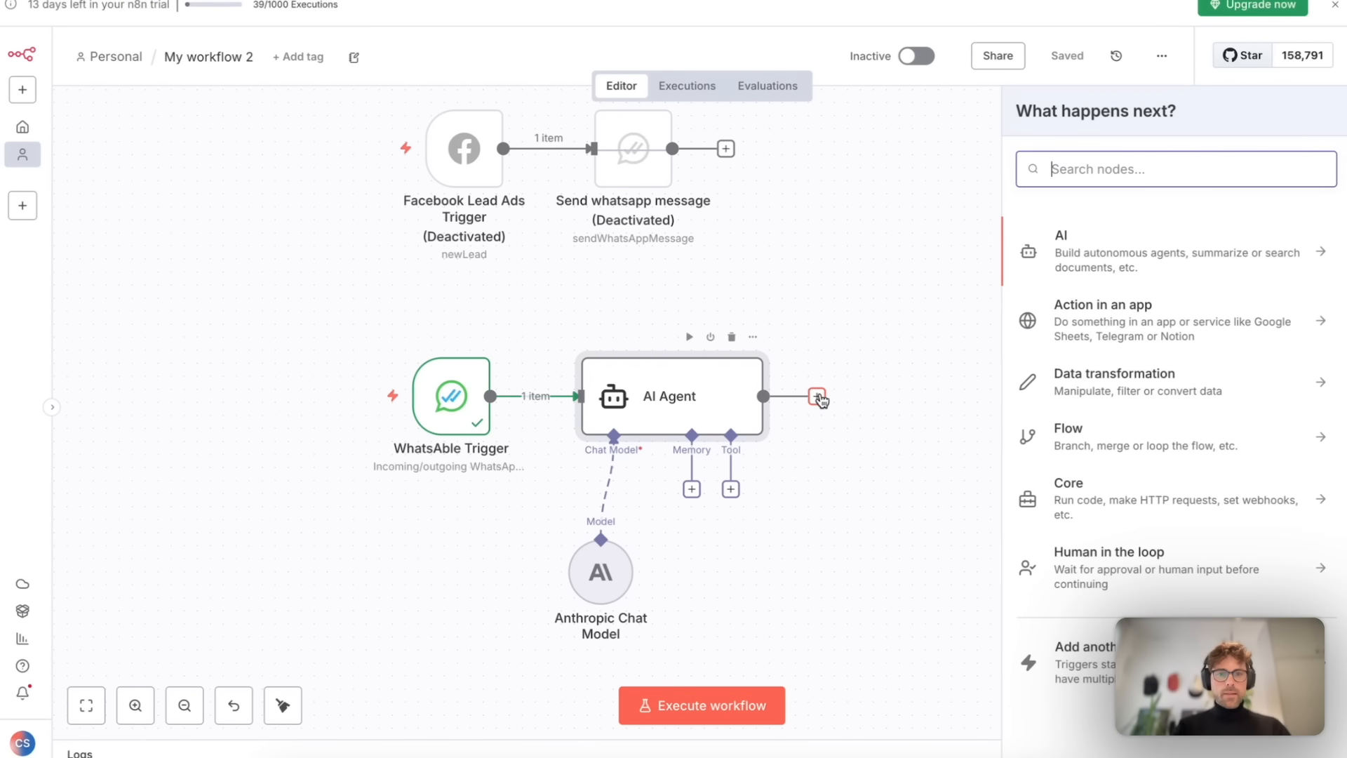
text(whats)
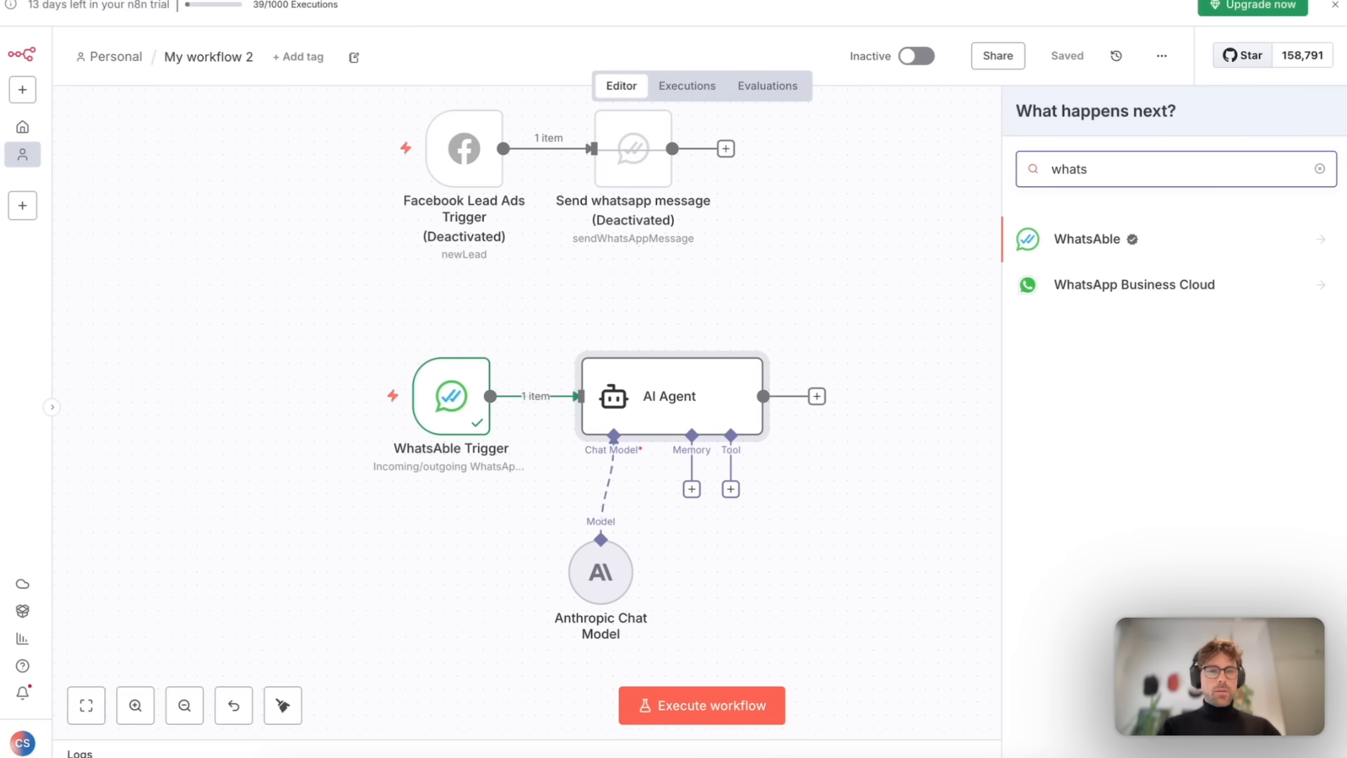
click(1086, 240)
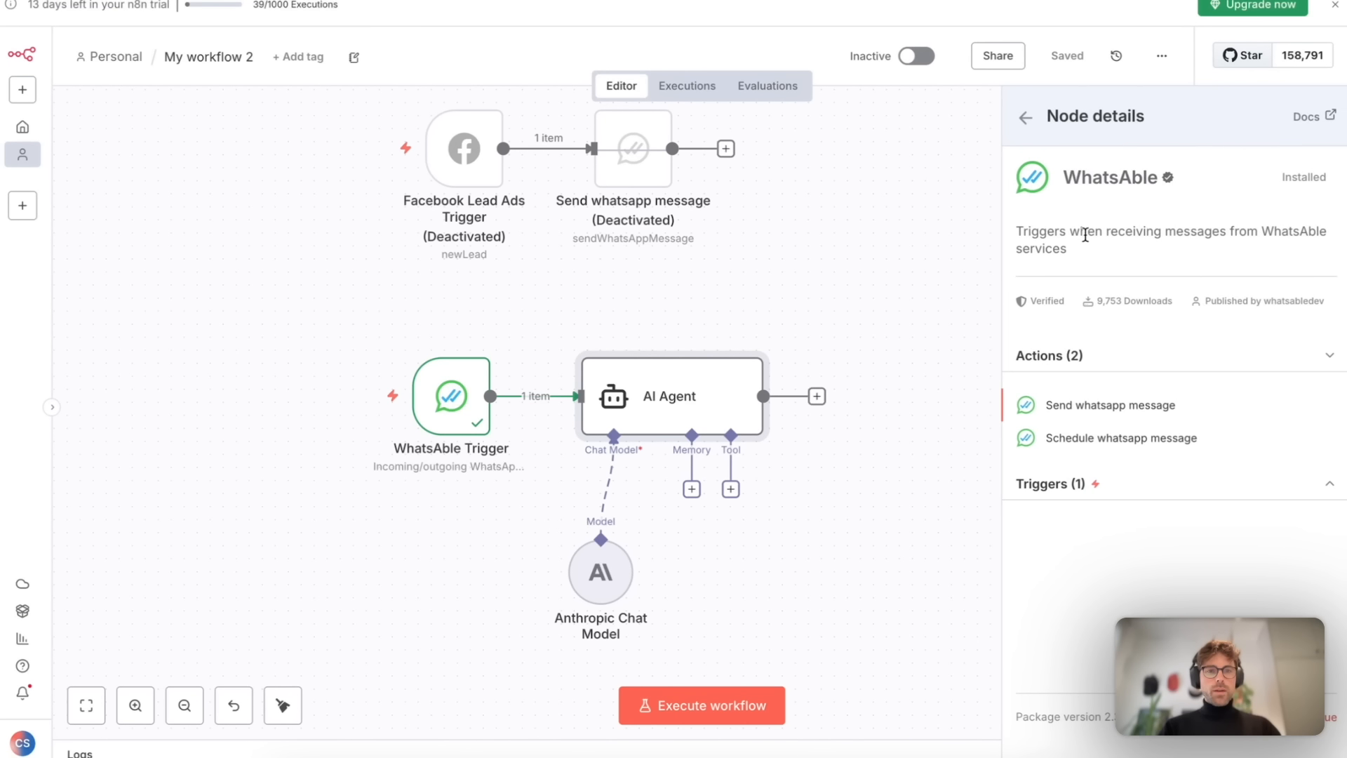
click(1108, 407)
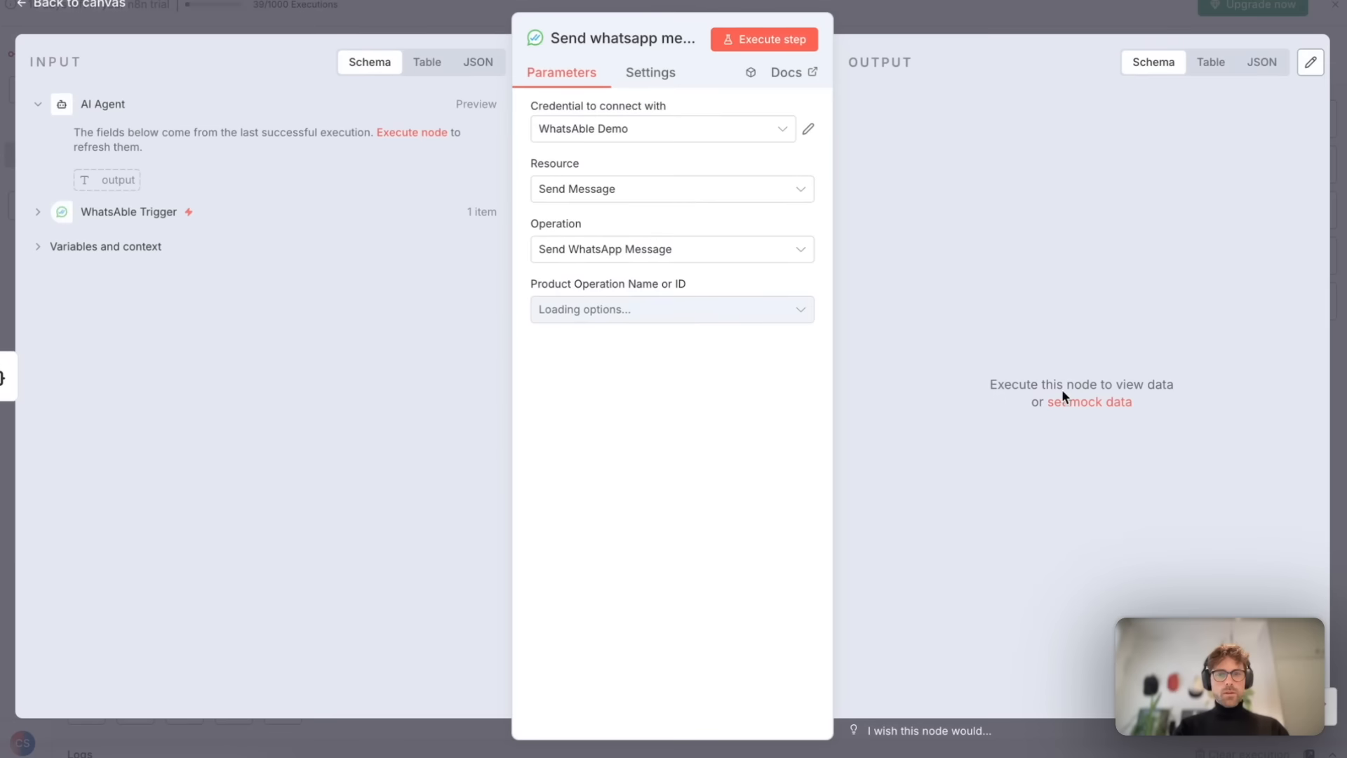
Set the new node's credential to WhatsAble Demo and its product operation to Send Non Template Via Notifyer.
click(643, 124)
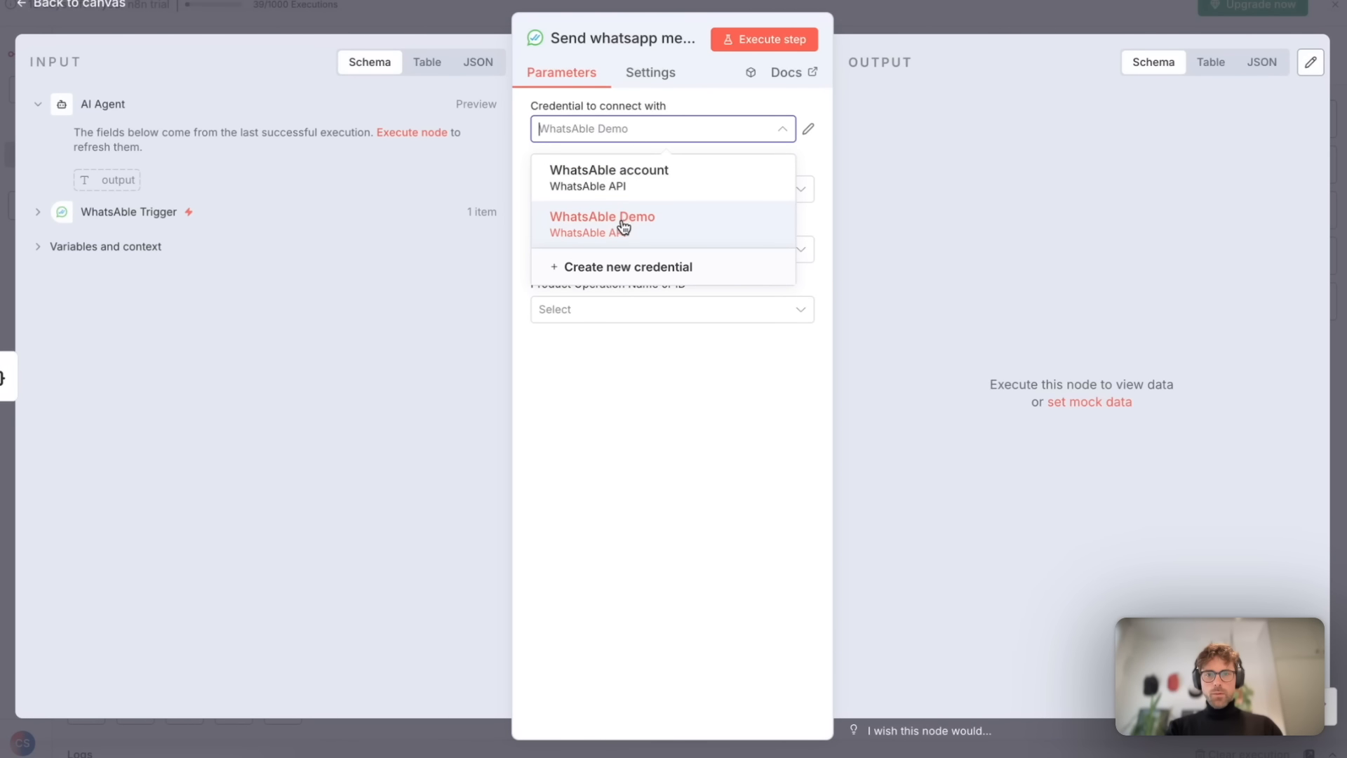
click(622, 225)
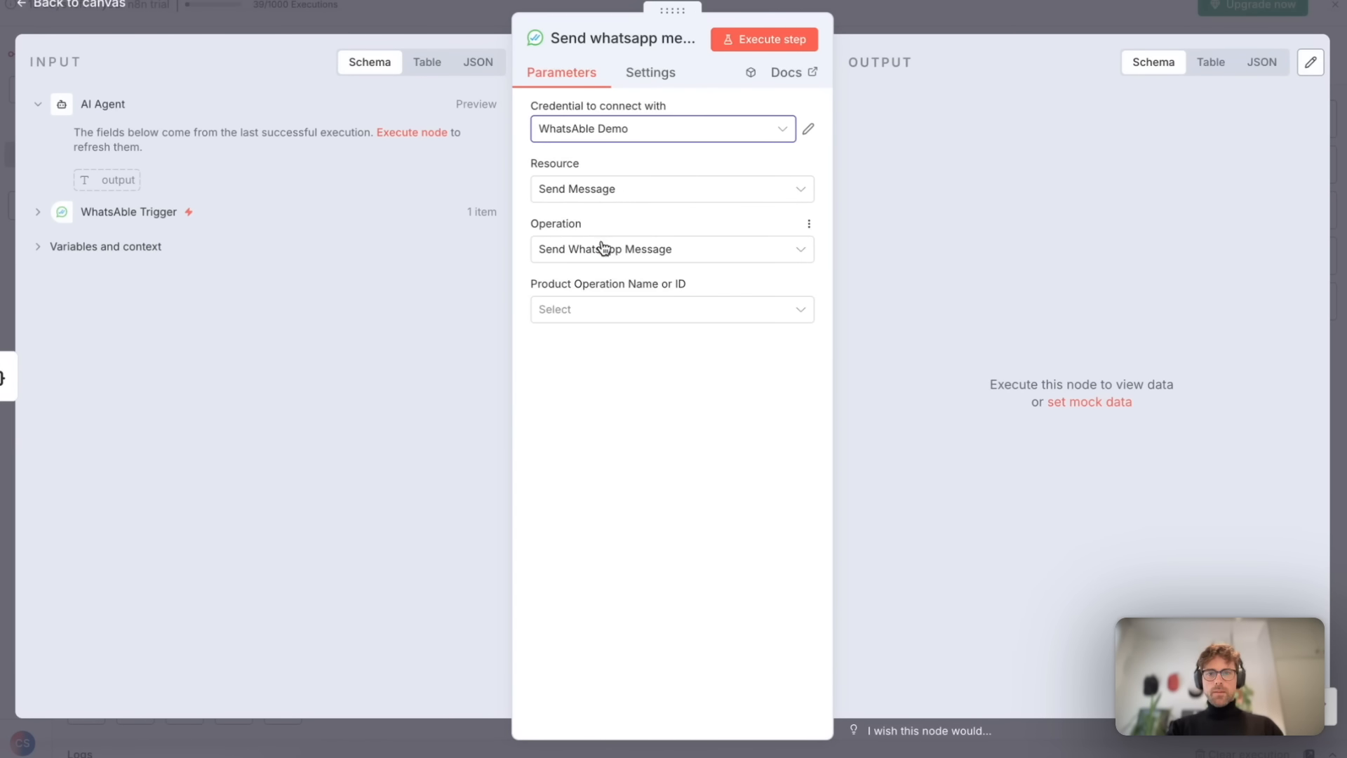
click(603, 310)
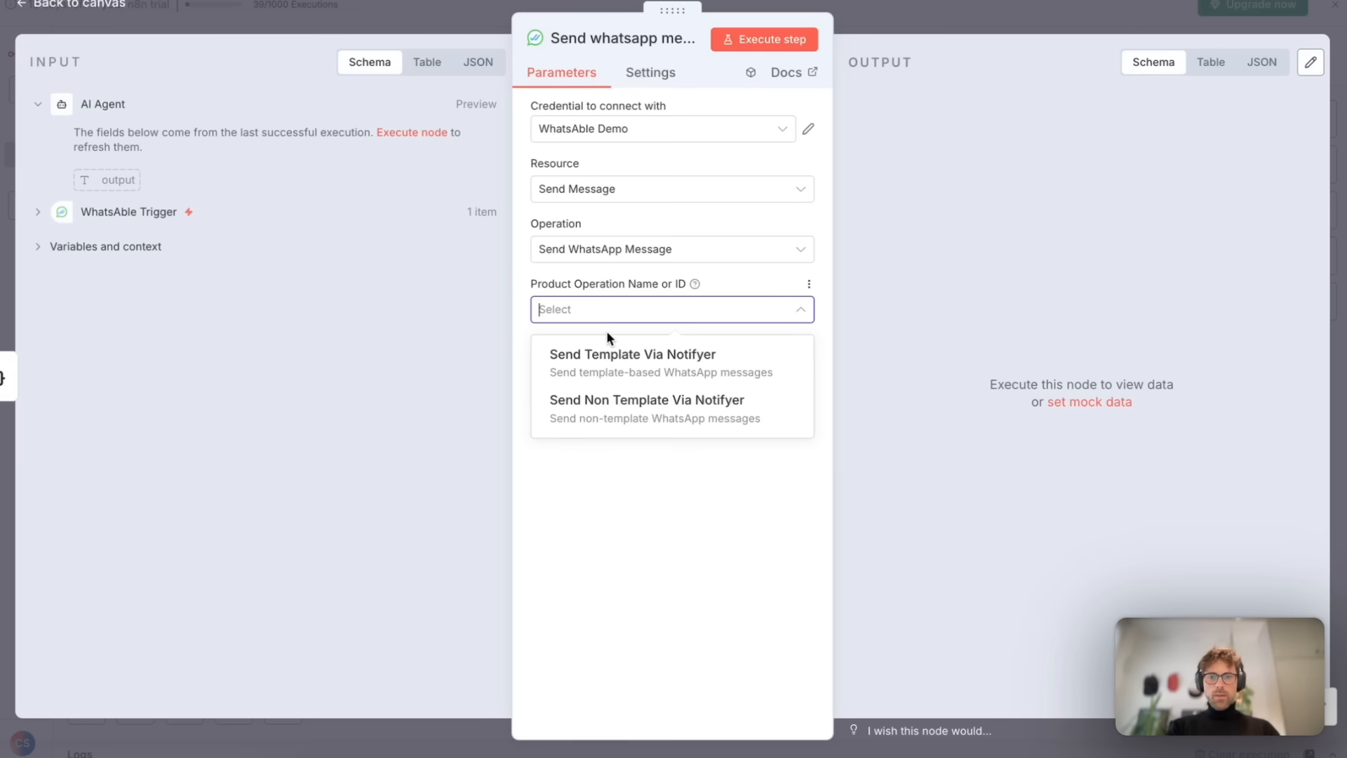
click(618, 403)
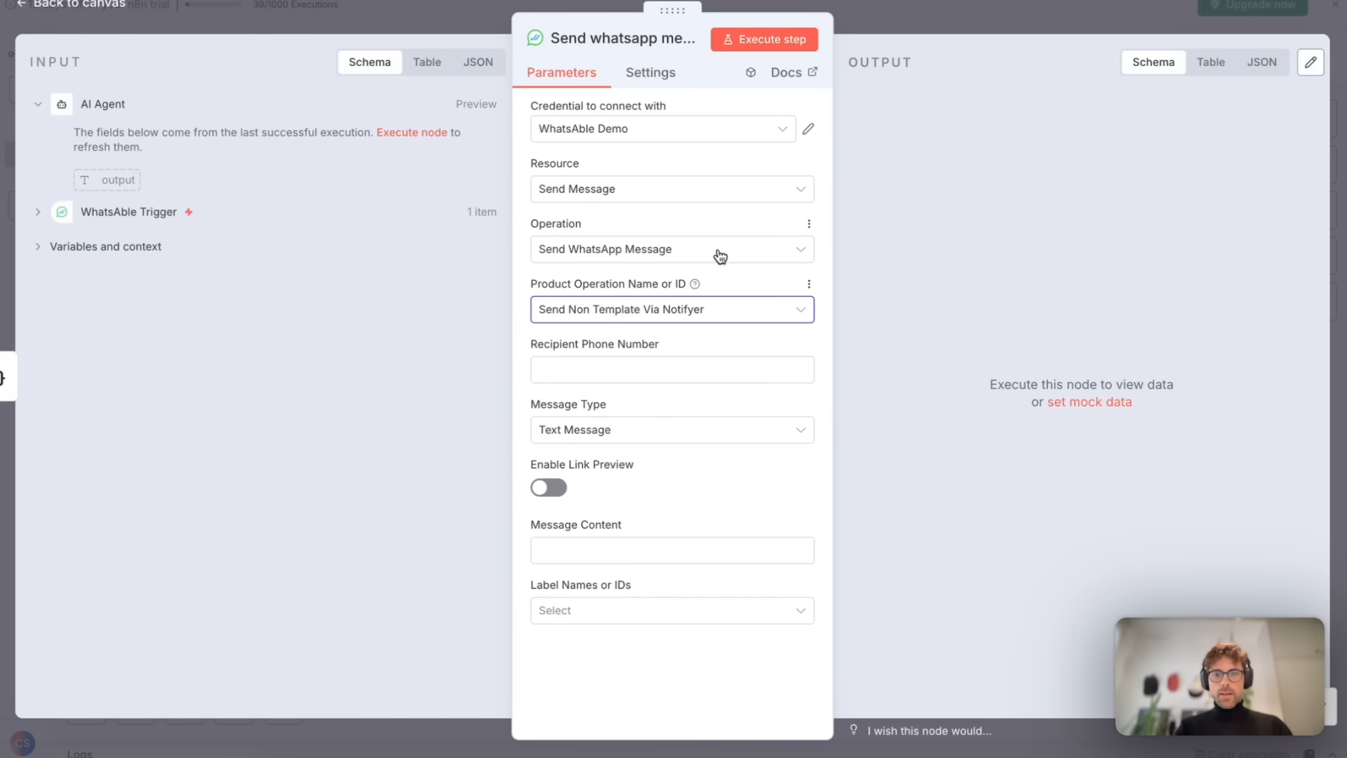
Map the WhatsAble Trigger's phone_number field to the message node's Recipient Phone Number.
click(39, 211)
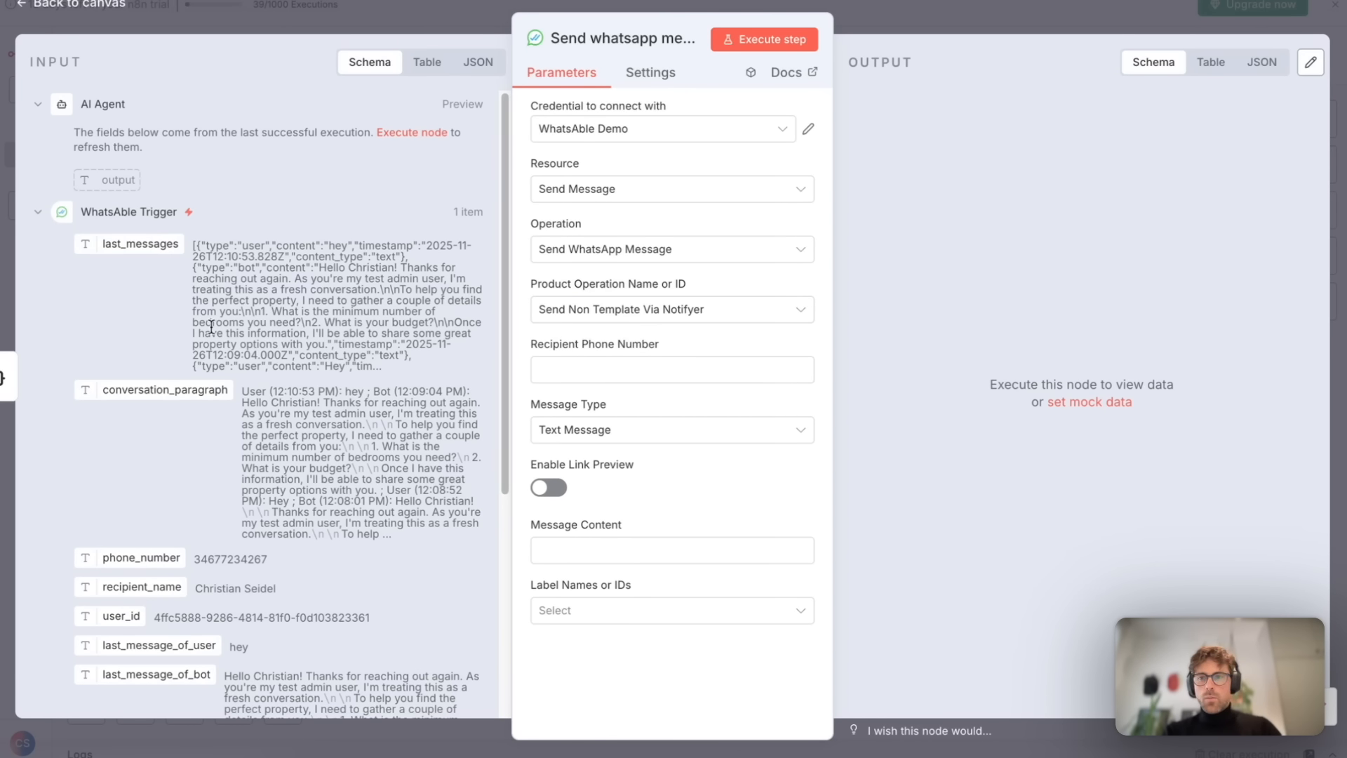
scroll(212, 326, down, 2)
drag(127, 474, 593, 364)
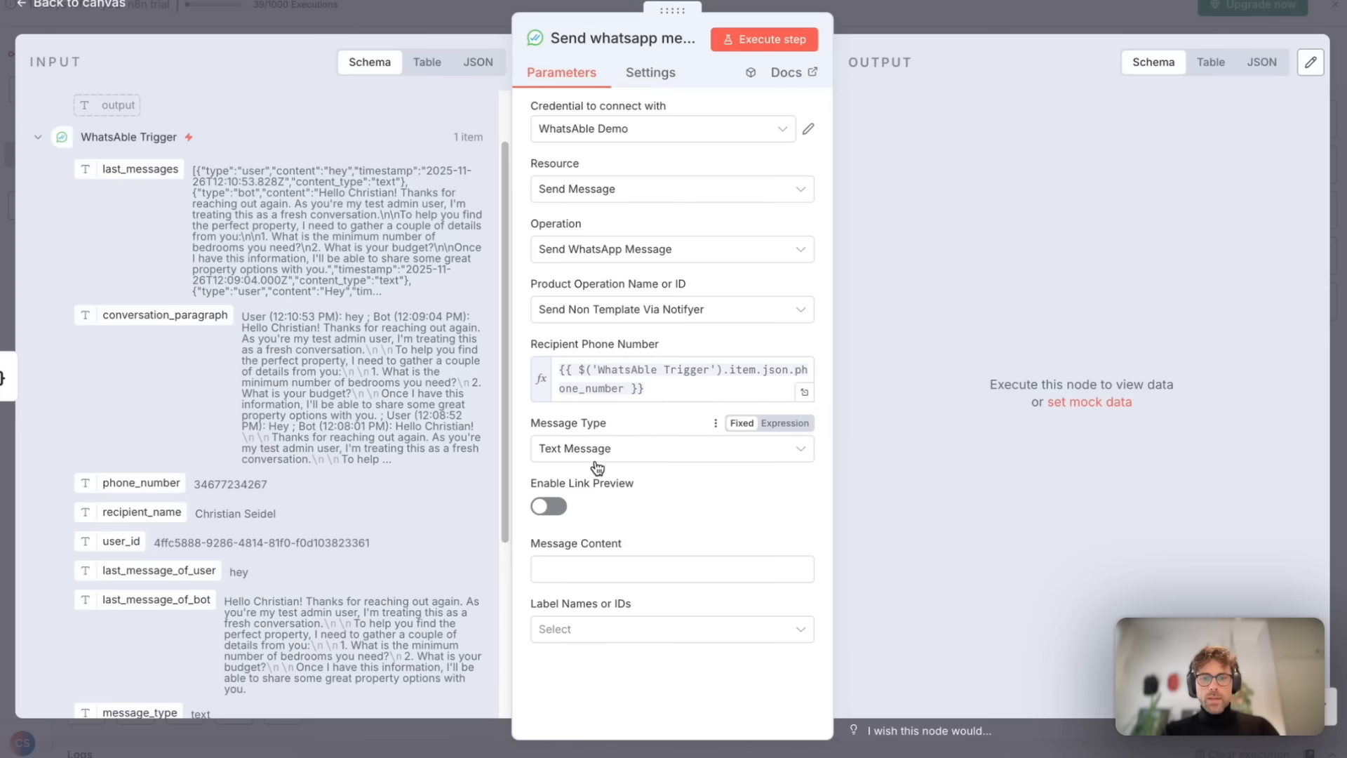
Leave the message node's settings and execute the AI Agent node on its own to generate output data.
click(593, 568)
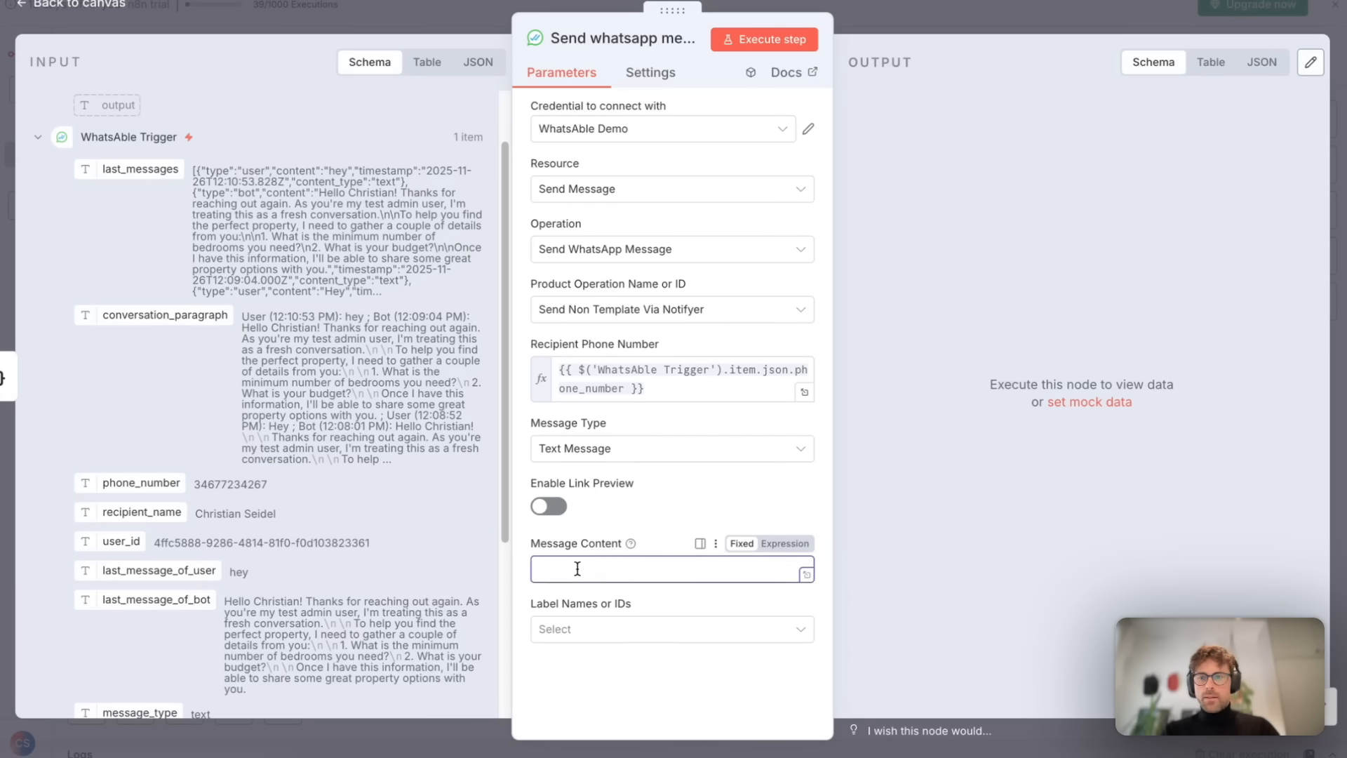
scroll(257, 455, up, 1)
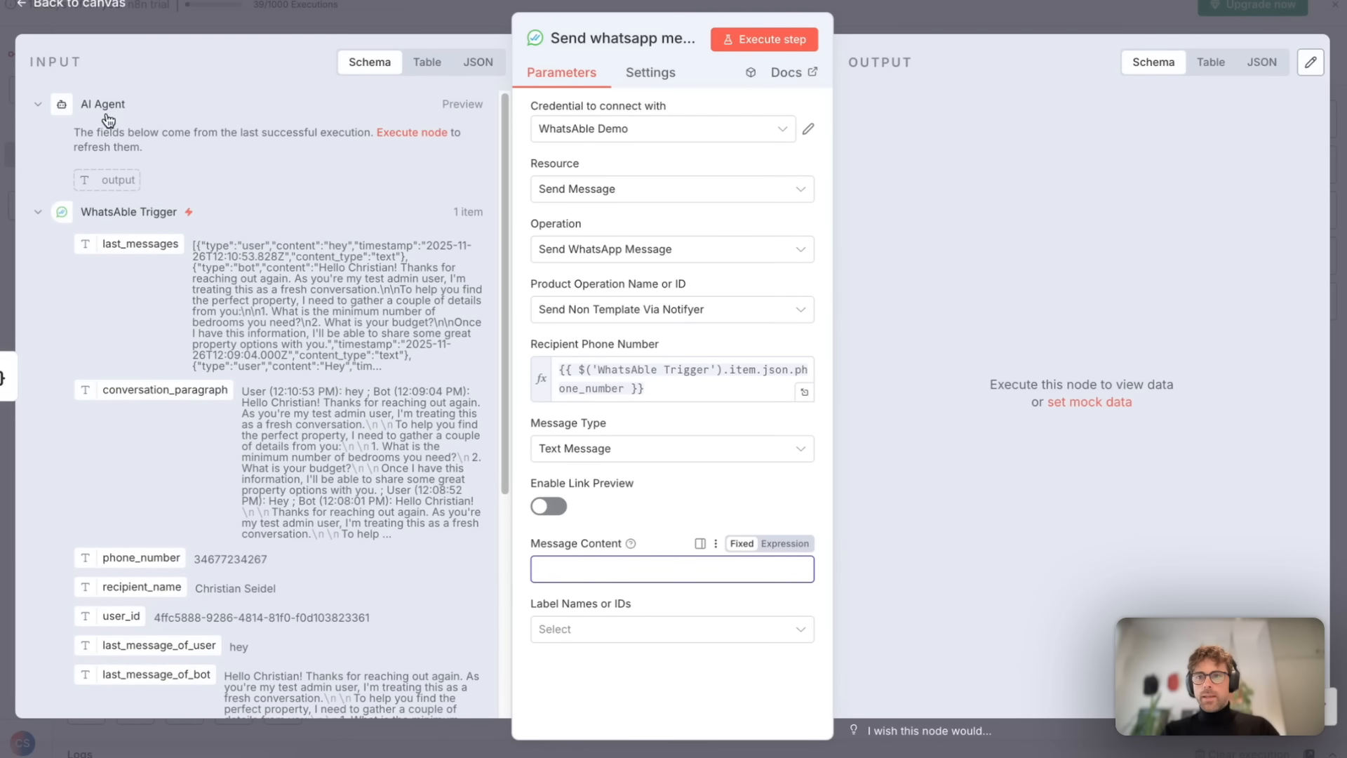
click(1006, 19)
click(689, 338)
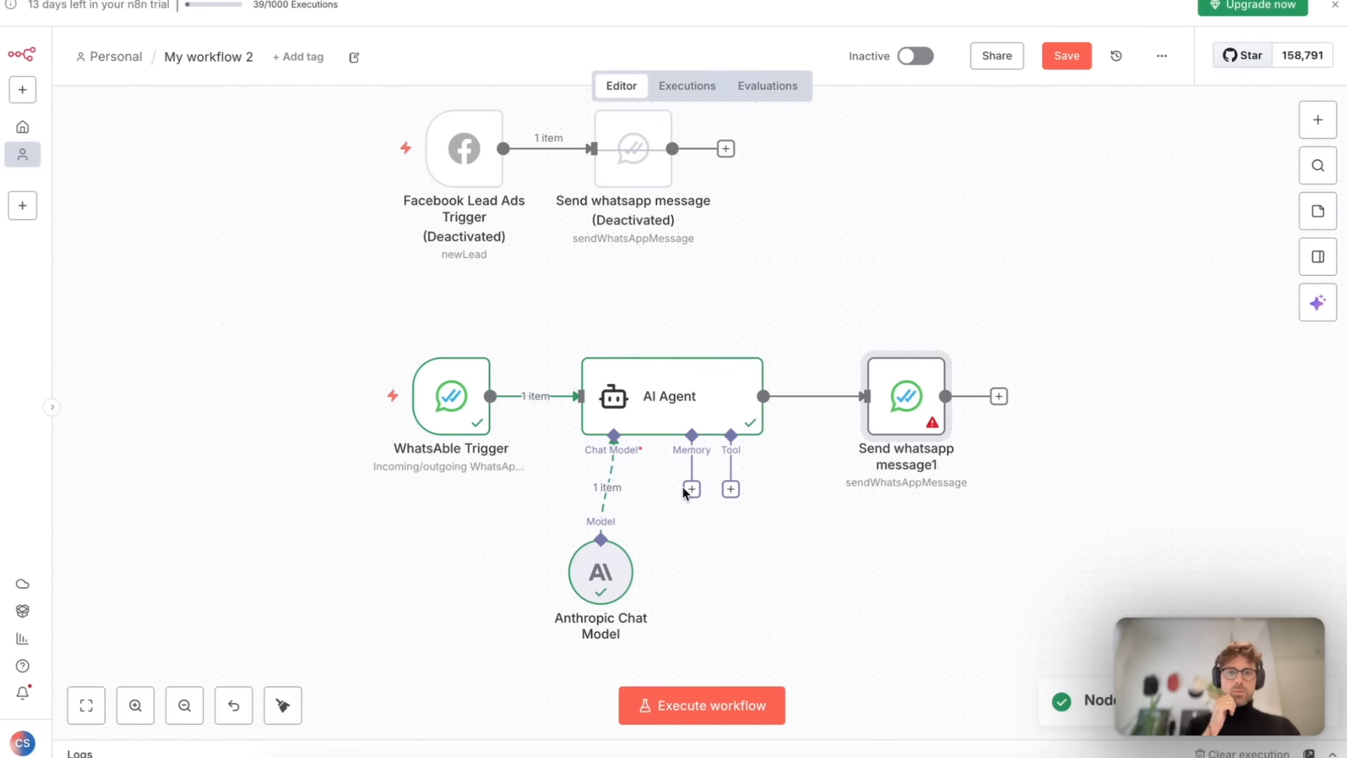
Map the AI Agent's output field to the message node's Message Content and save the workflow.
double_click(905, 405)
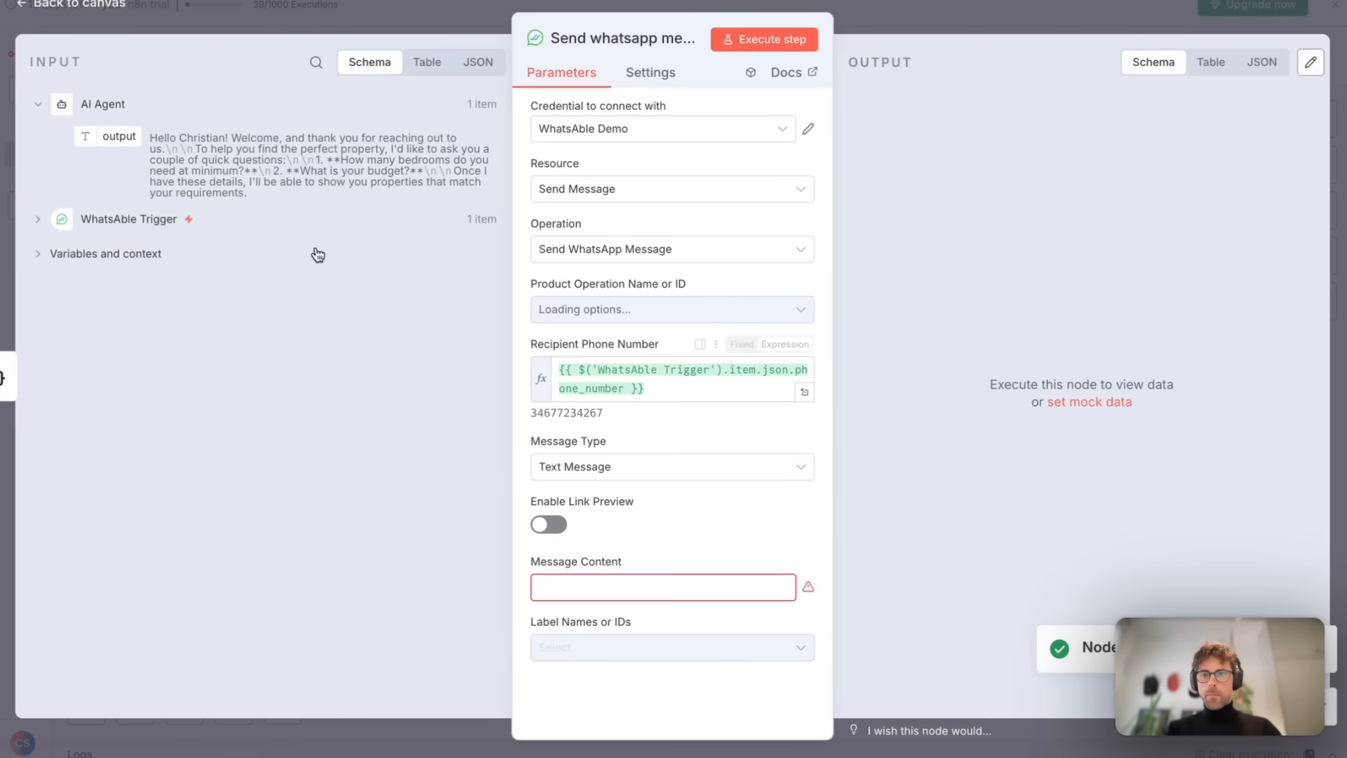
drag(104, 134, 573, 593)
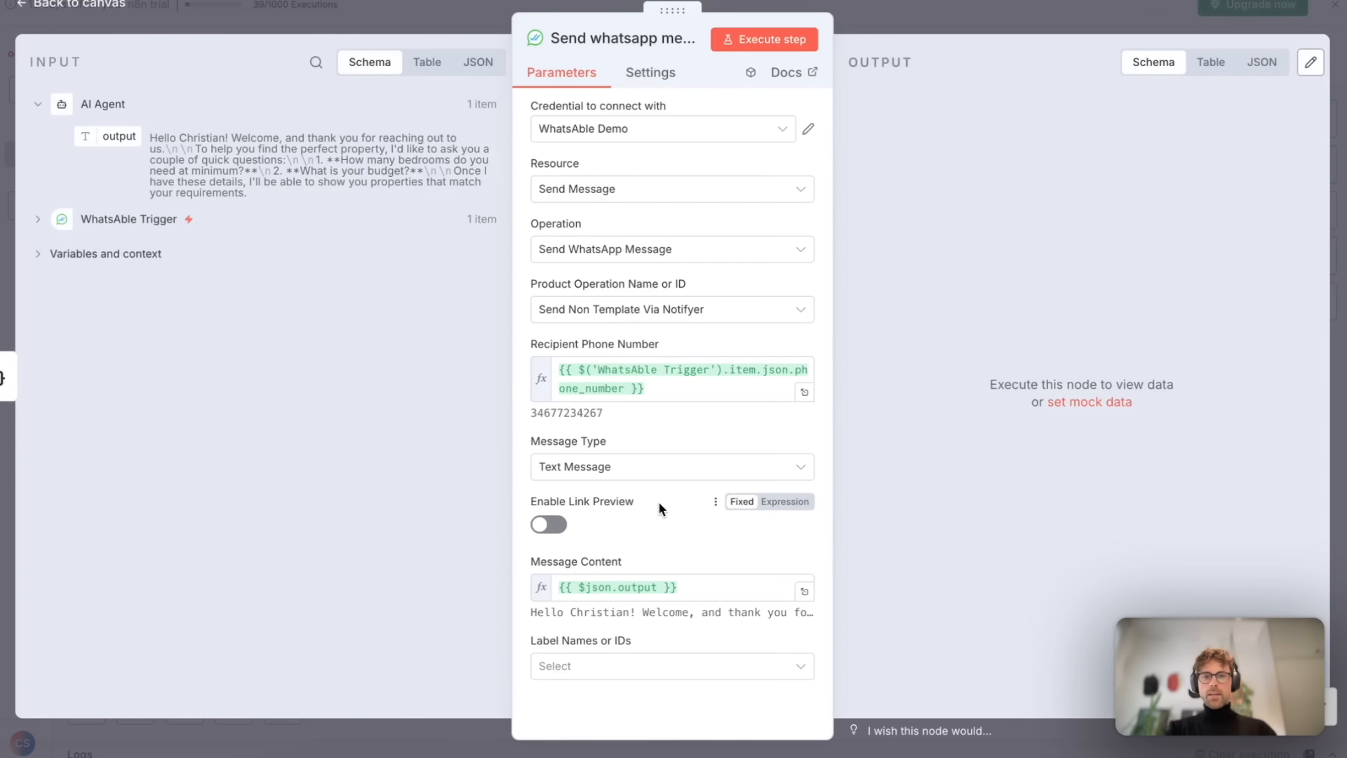
click(1007, 29)
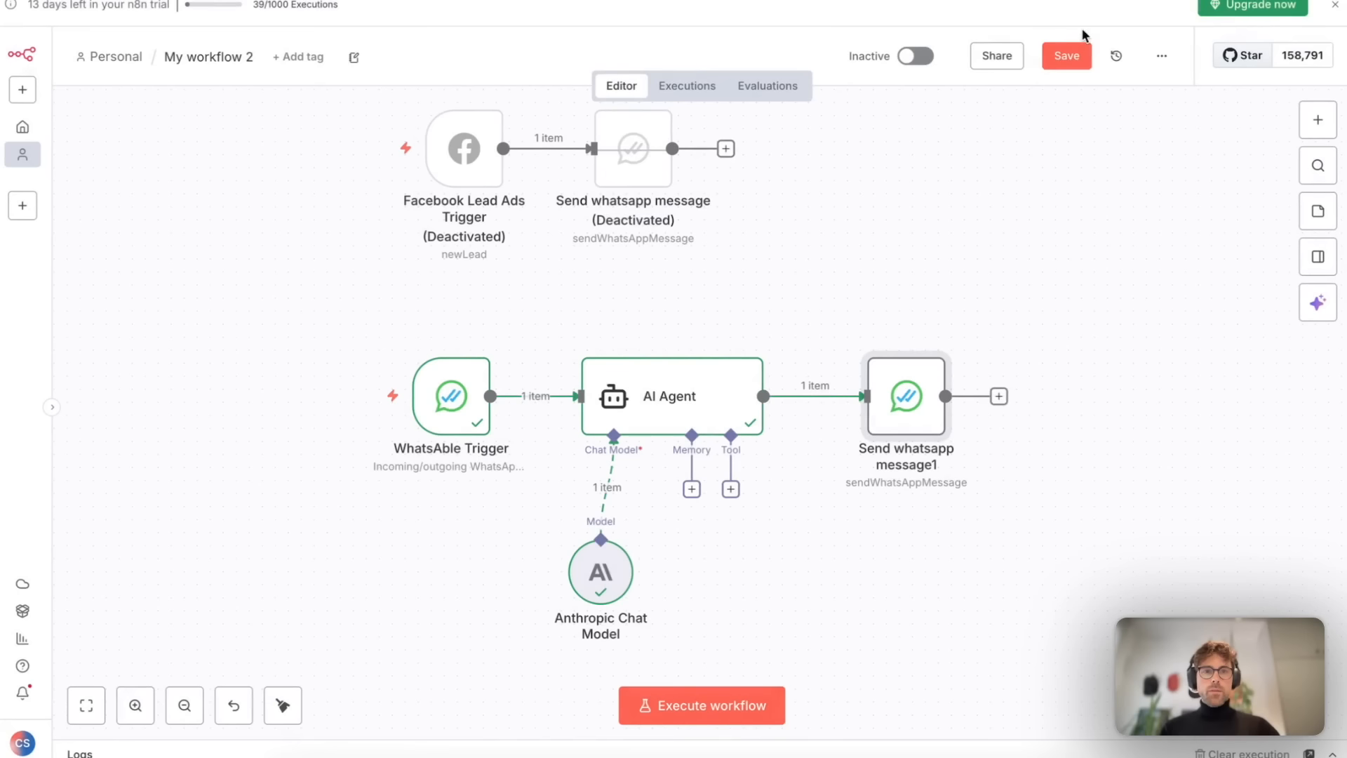
click(1072, 57)
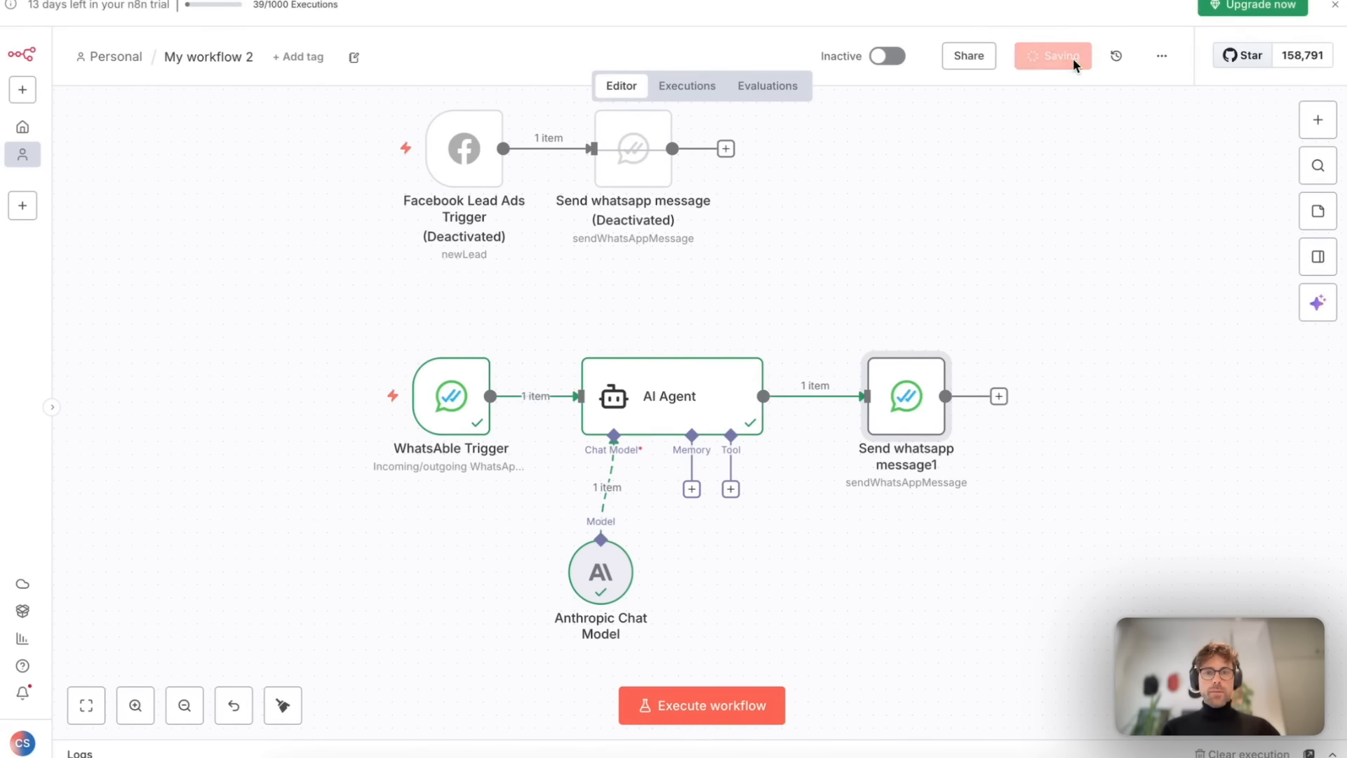
Execute the workflow, send "Hey there" from the WhatsApp chat as a test, and check the agent's reply.
click(696, 706)
click(912, 752)
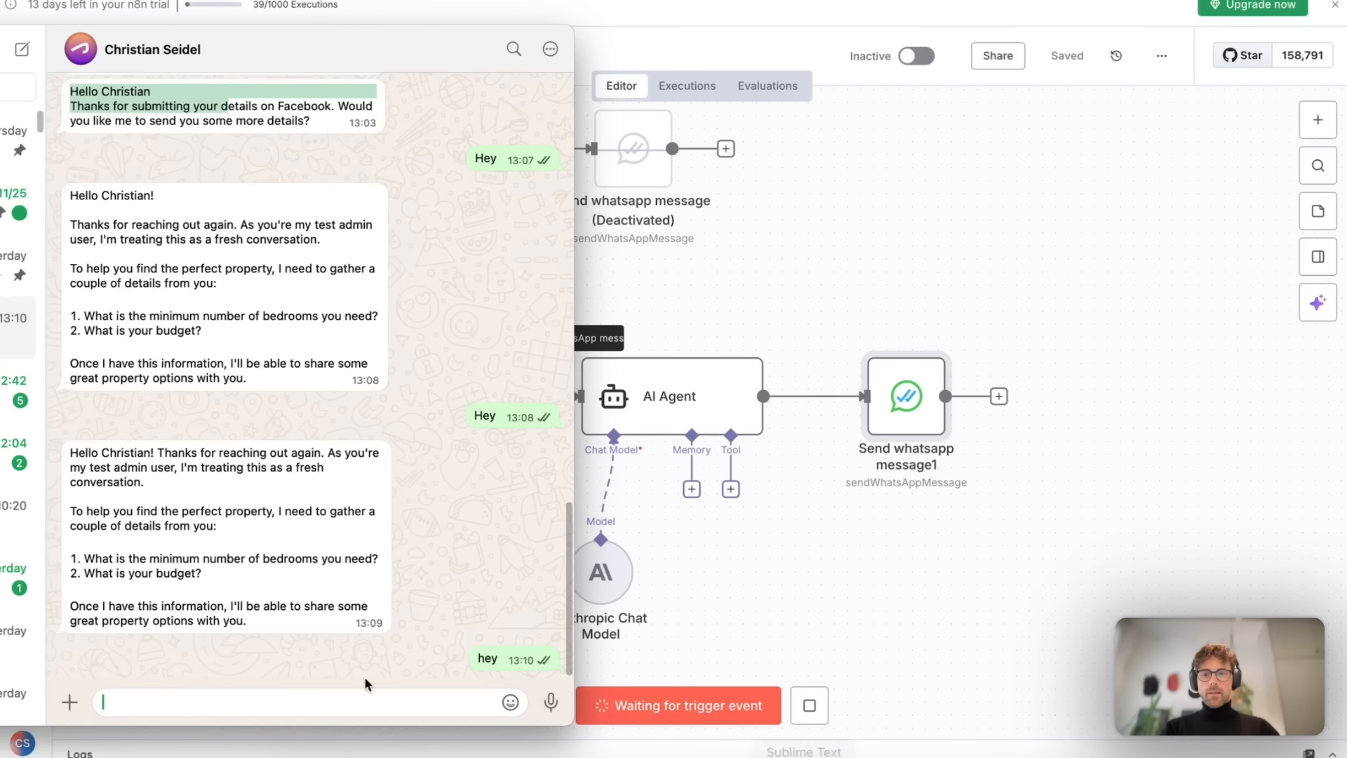
text(Hey there)
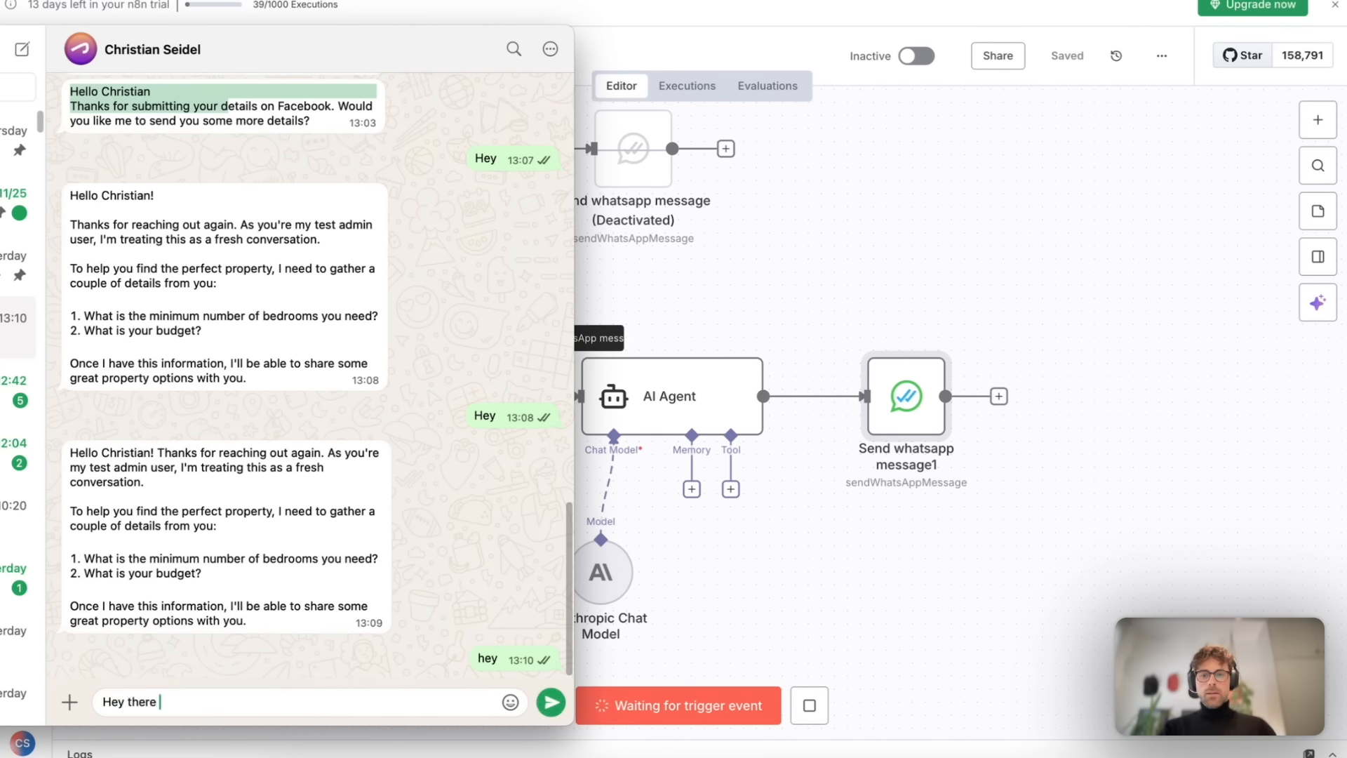
key(Return)
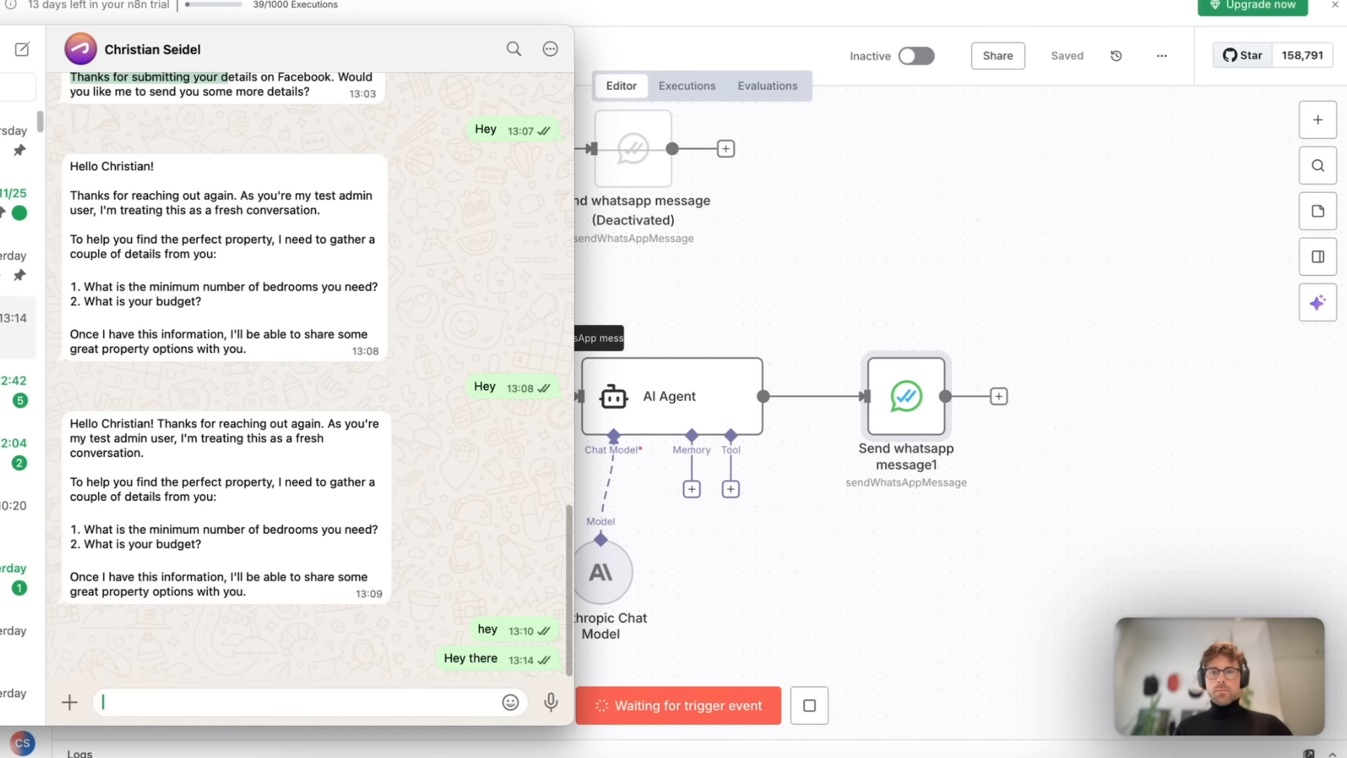
click(784, 613)
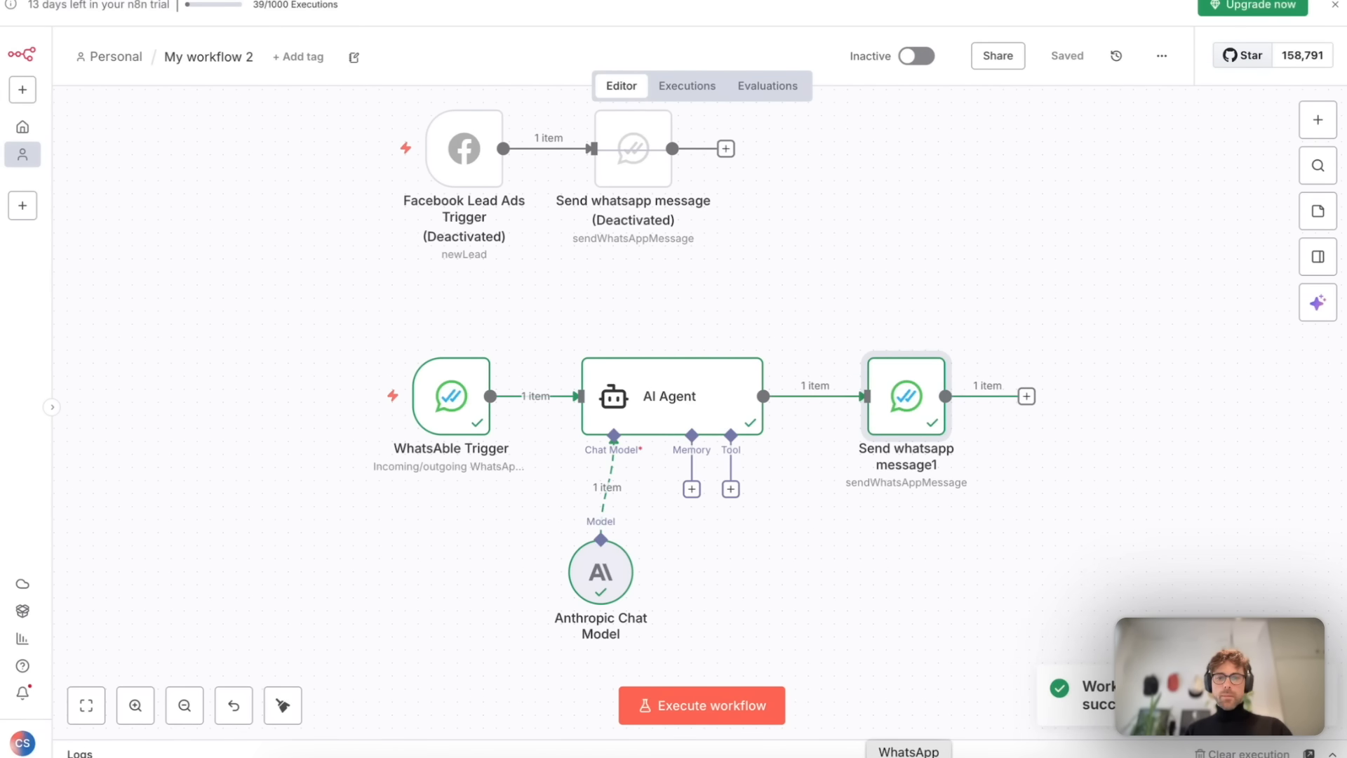
click(902, 753)
drag(70, 599, 304, 659)
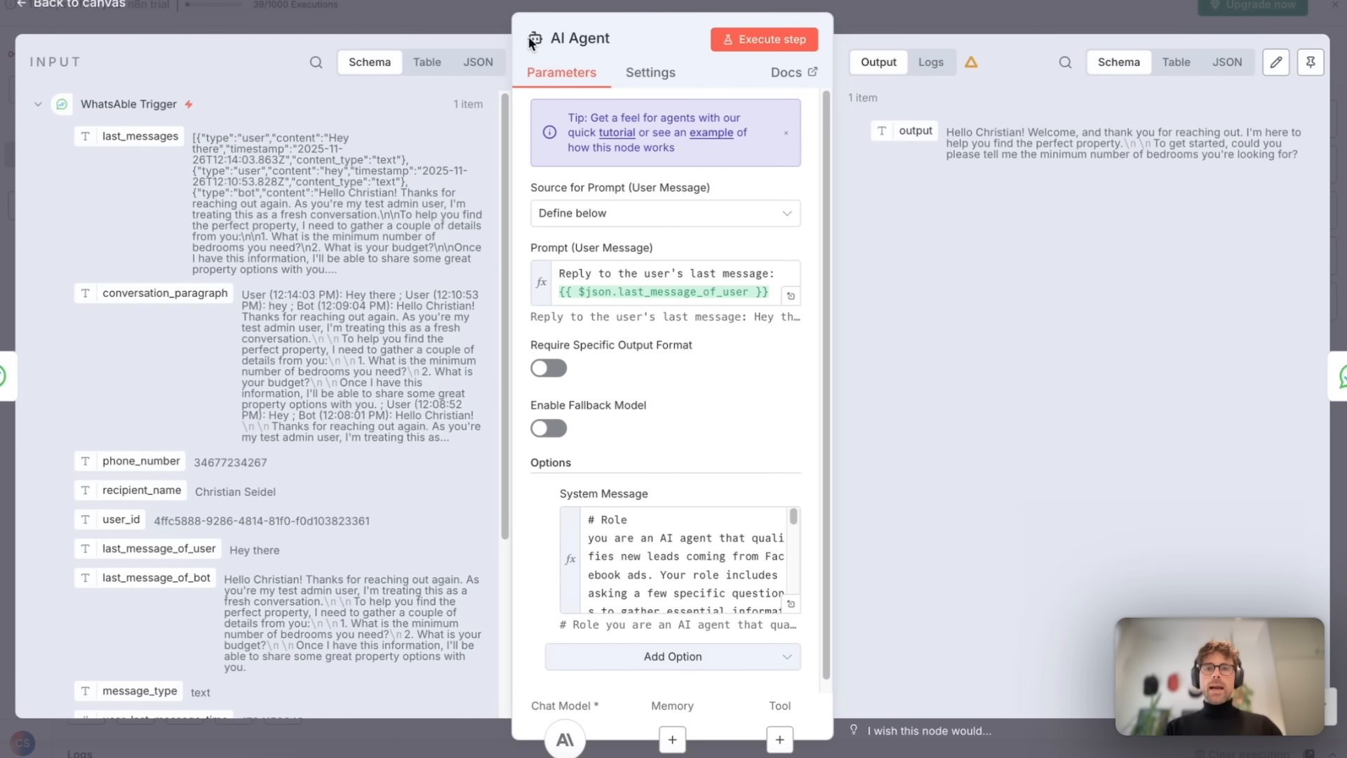
Append "here is the conversation history between you and the user:" and the trigger's conversation_paragraph field to the AI Agent's user prompt.
click(771, 293)
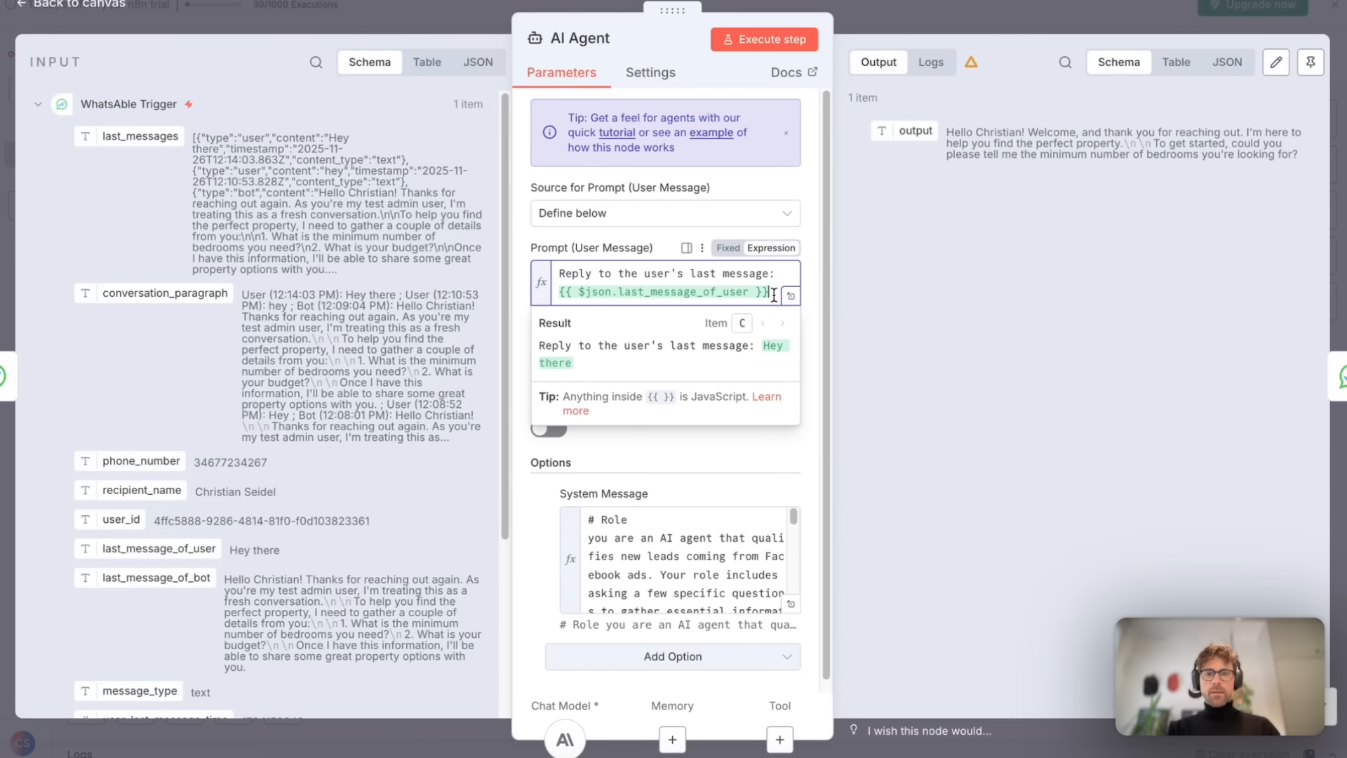
key(Return)
key(Return)
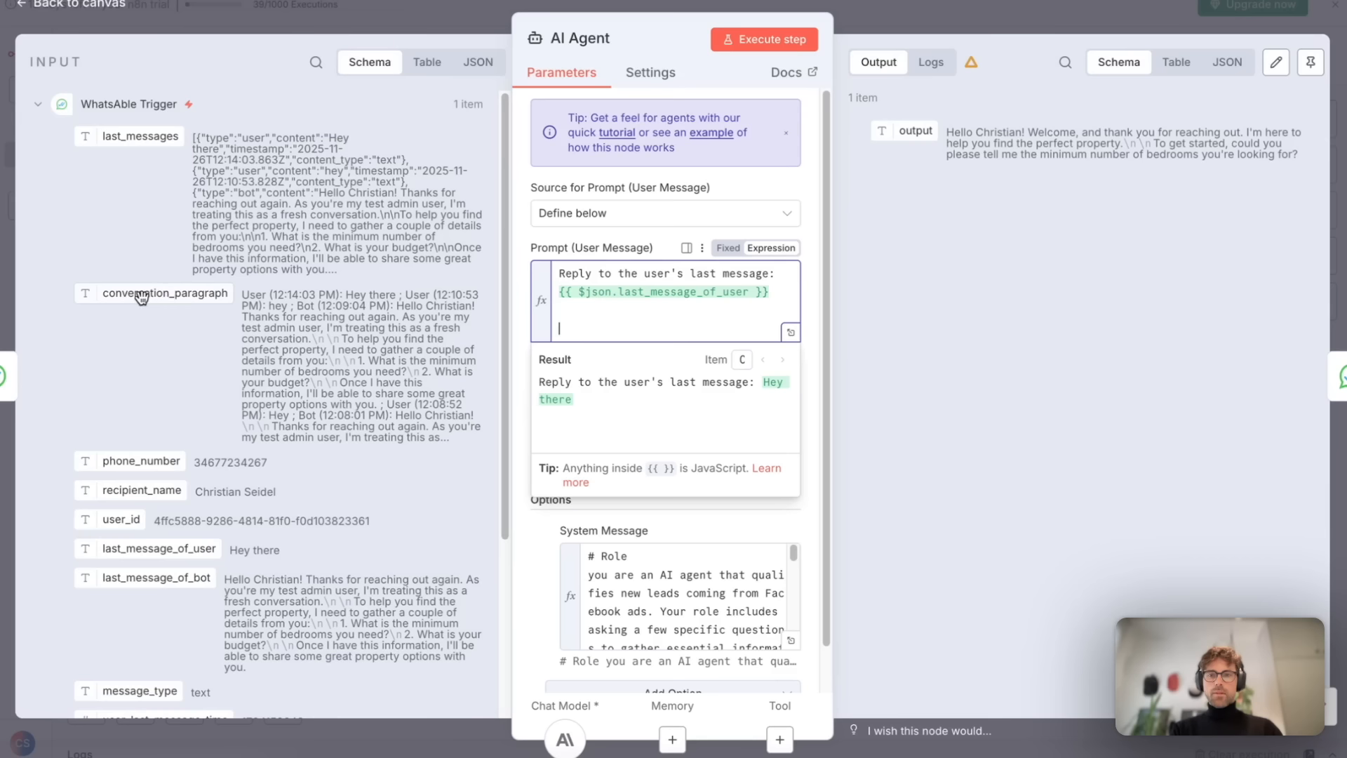
drag(141, 298, 616, 332)
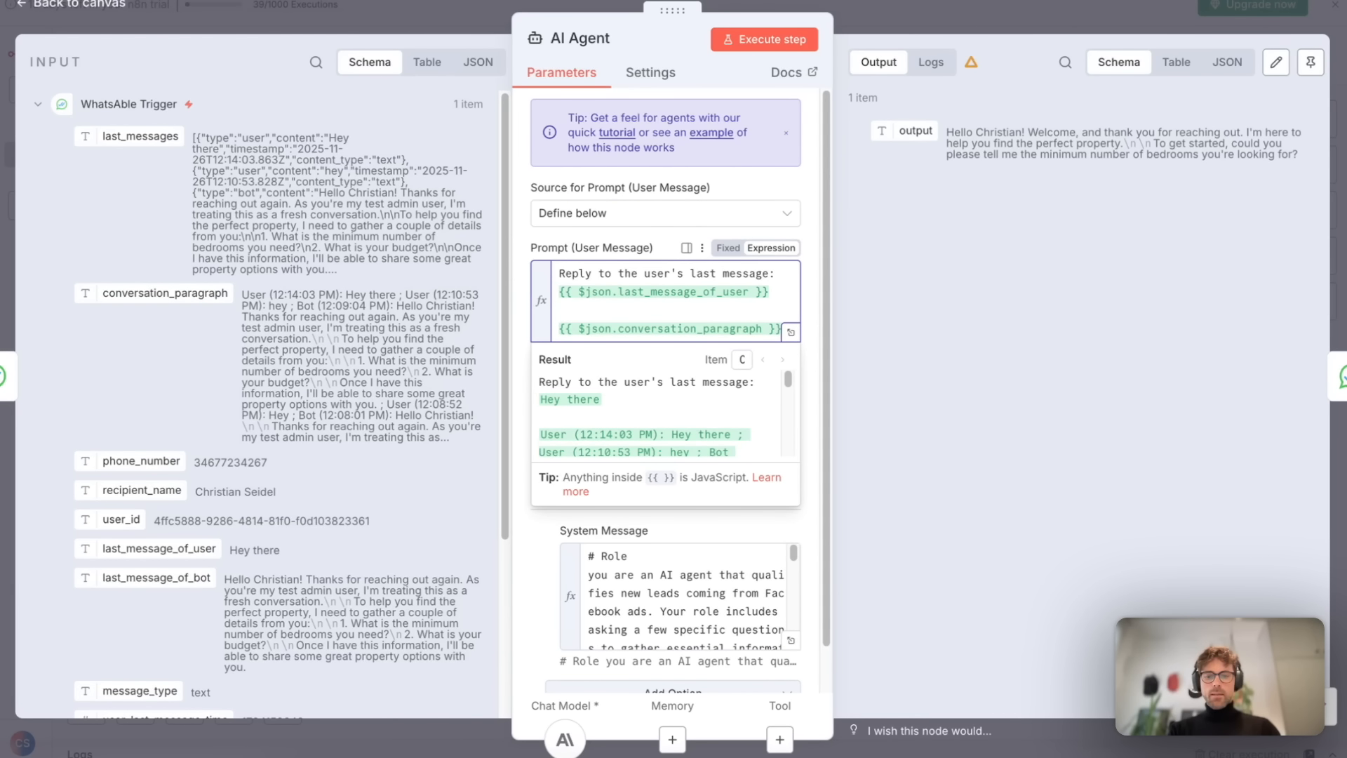
text(here is the )
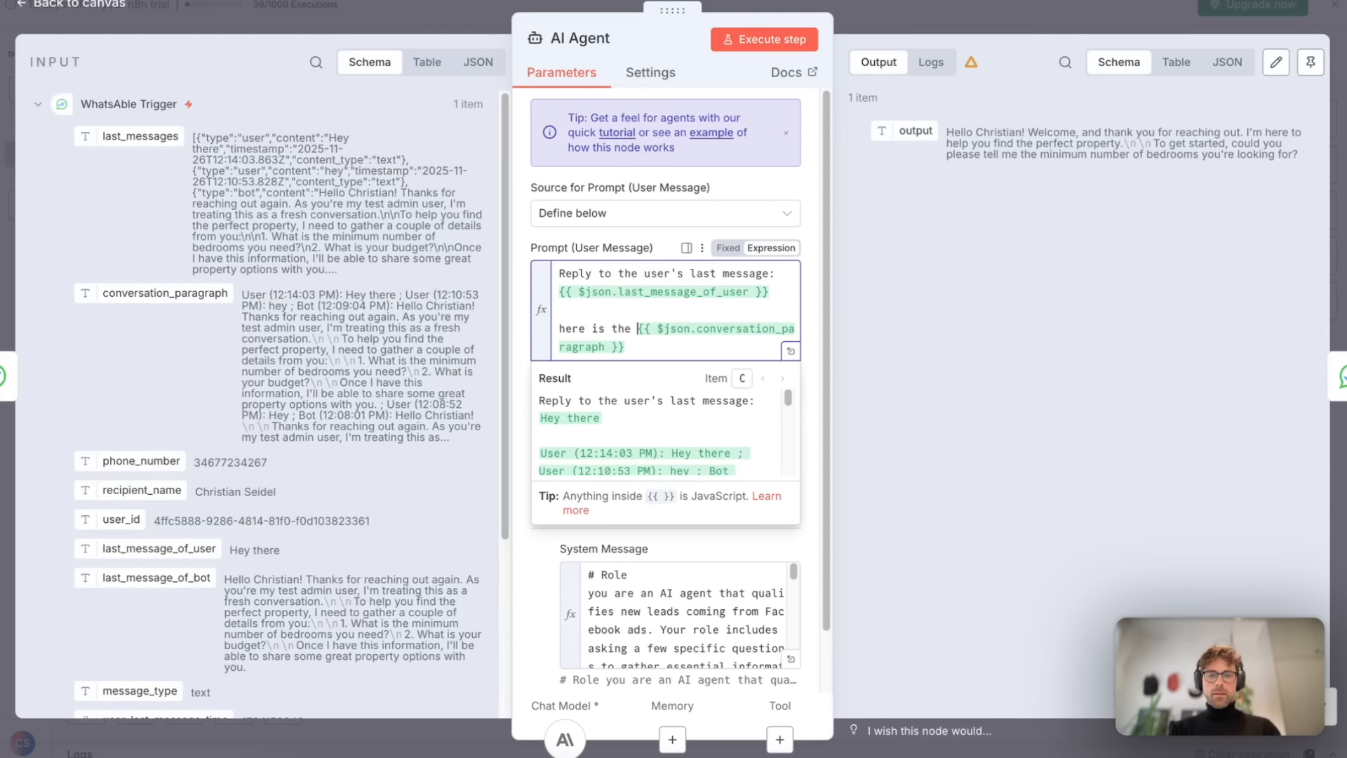
text(conversation hist)
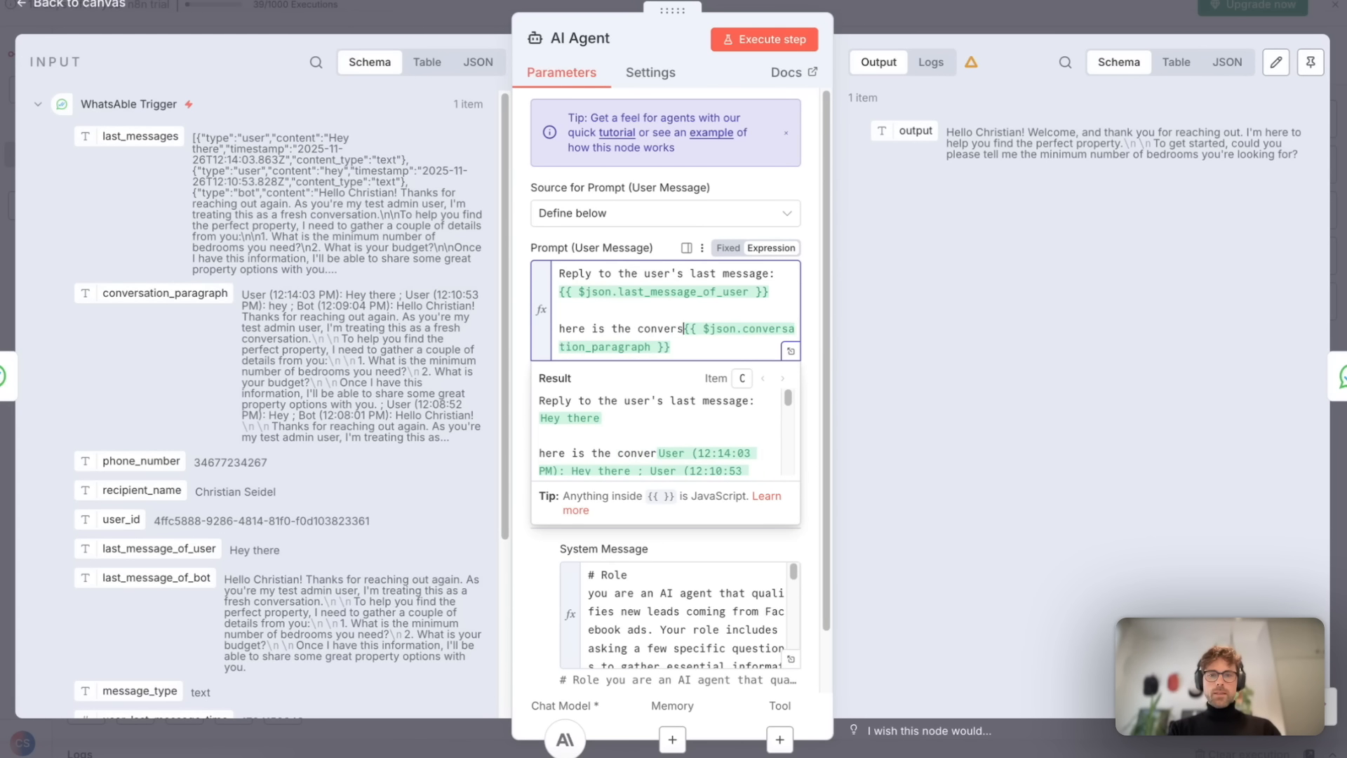
text(ory be)
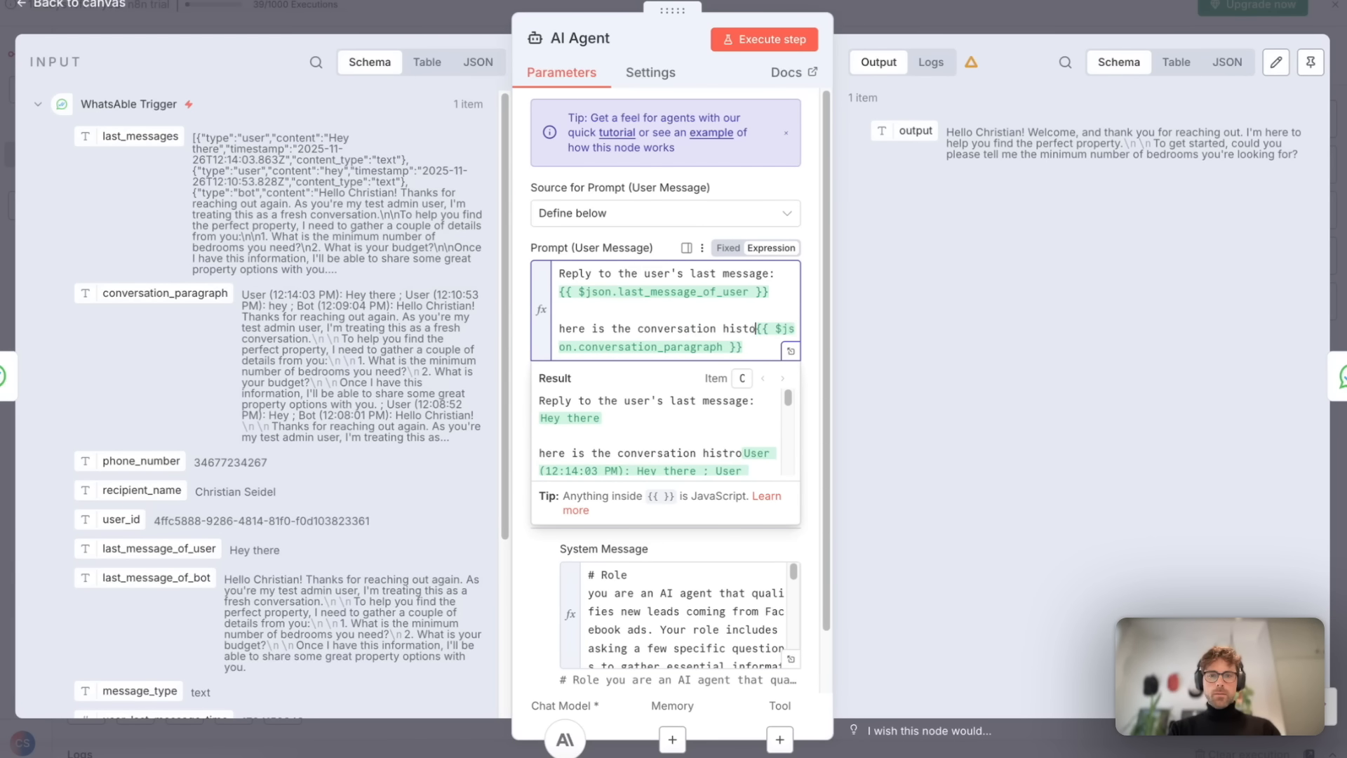
text(tween you and the)
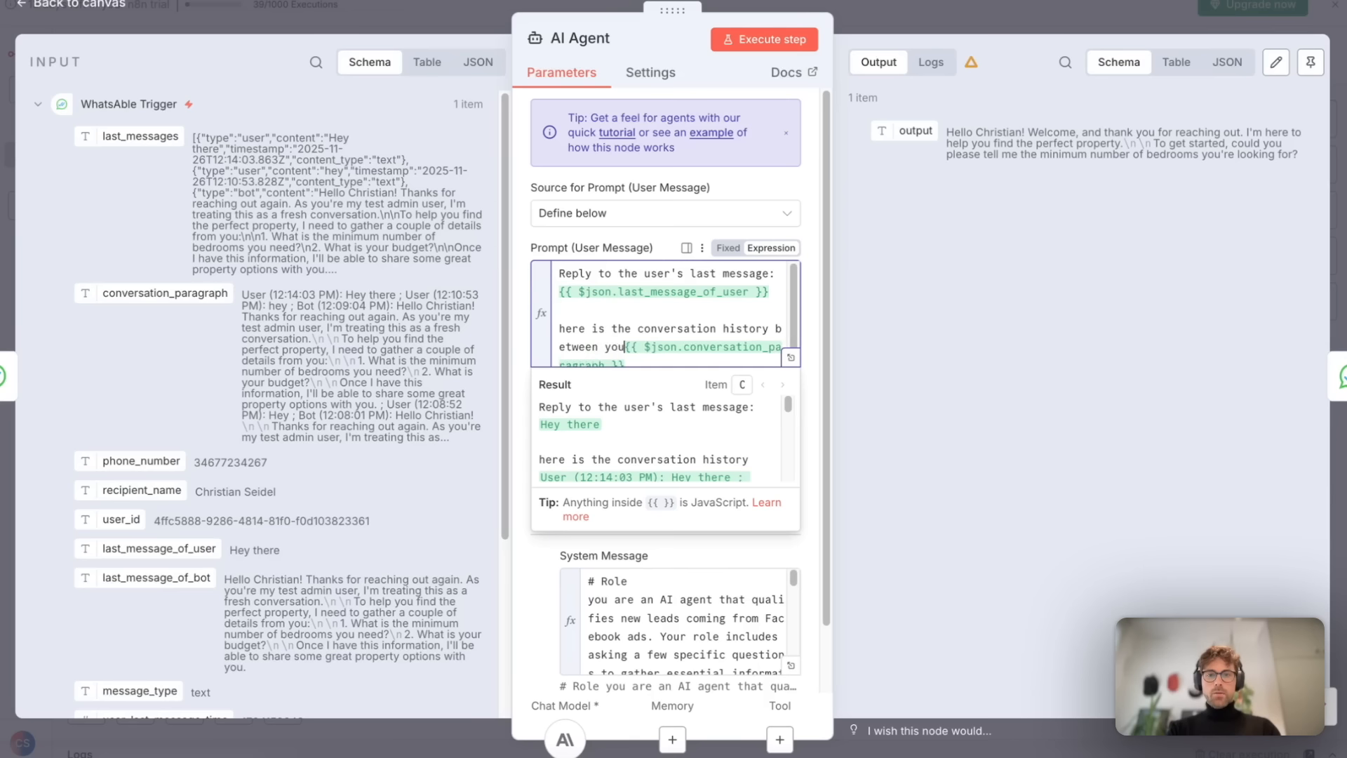
text( user:)
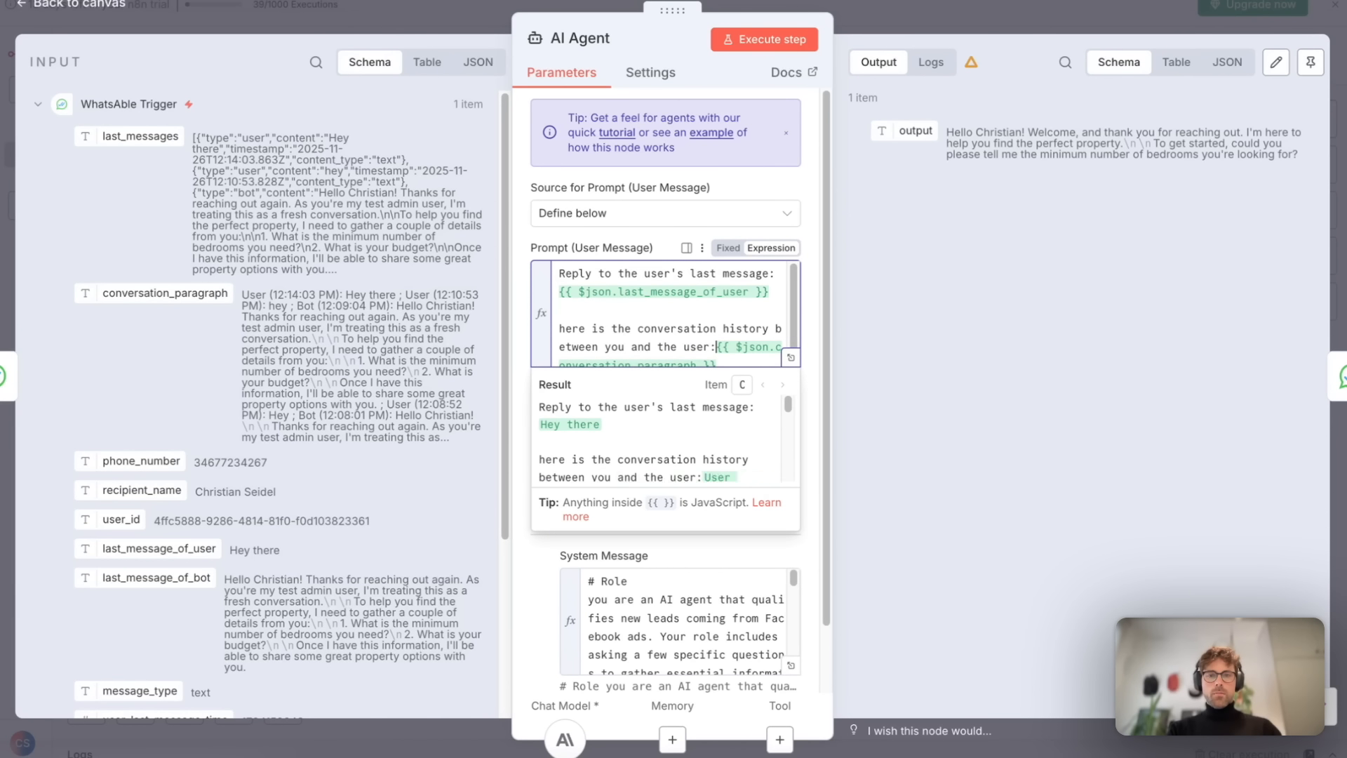
key(Escape)
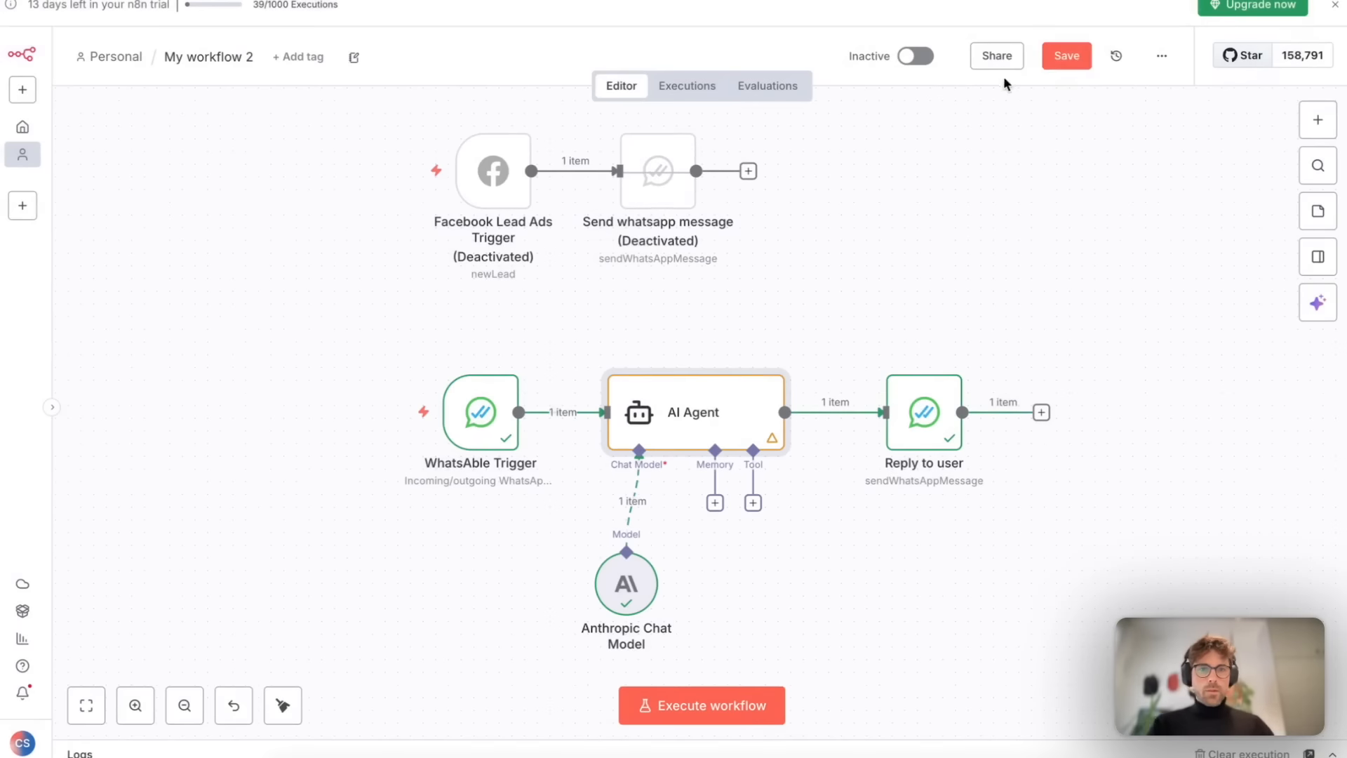
Save the workflow, switch to Notifyer, and open the test contact's conversation in the expanded chat to check the agent's latest reply.
click(1061, 57)
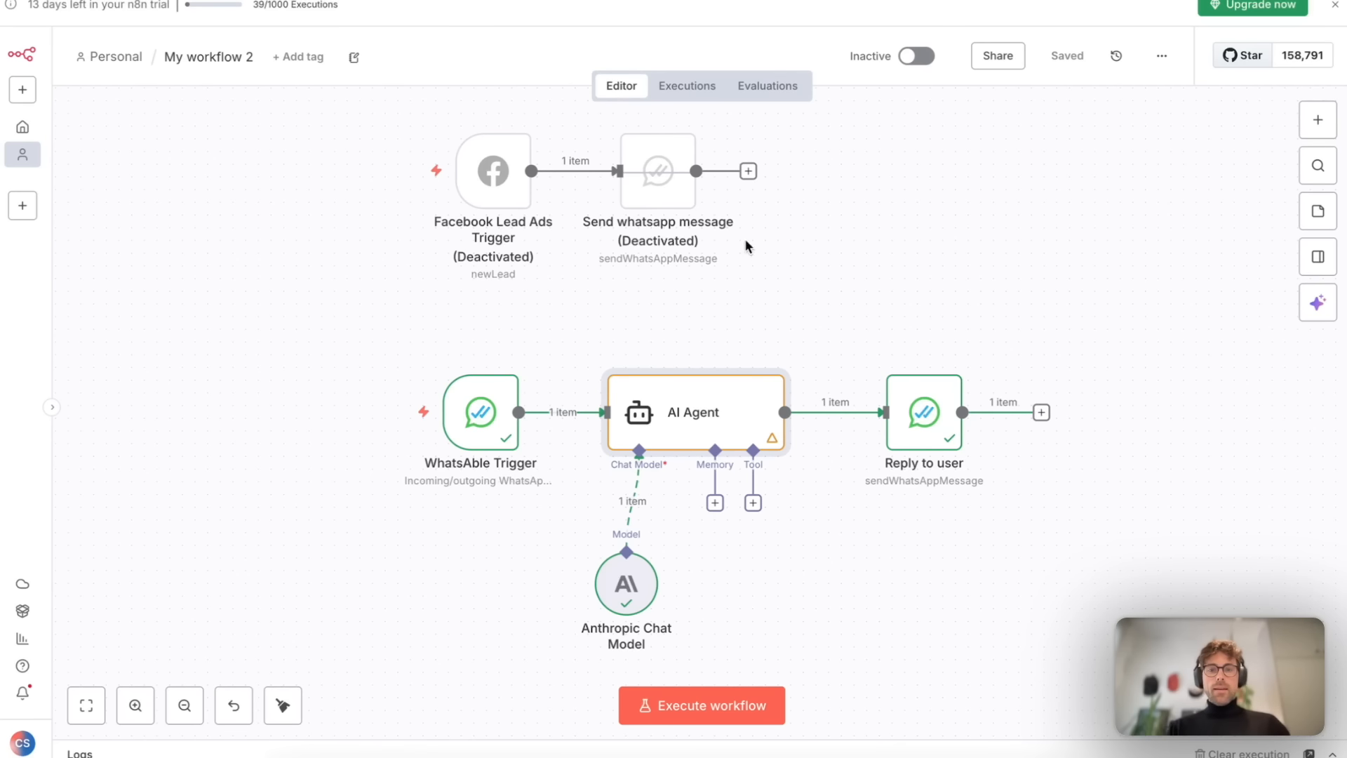
mouse_move(11, 393)
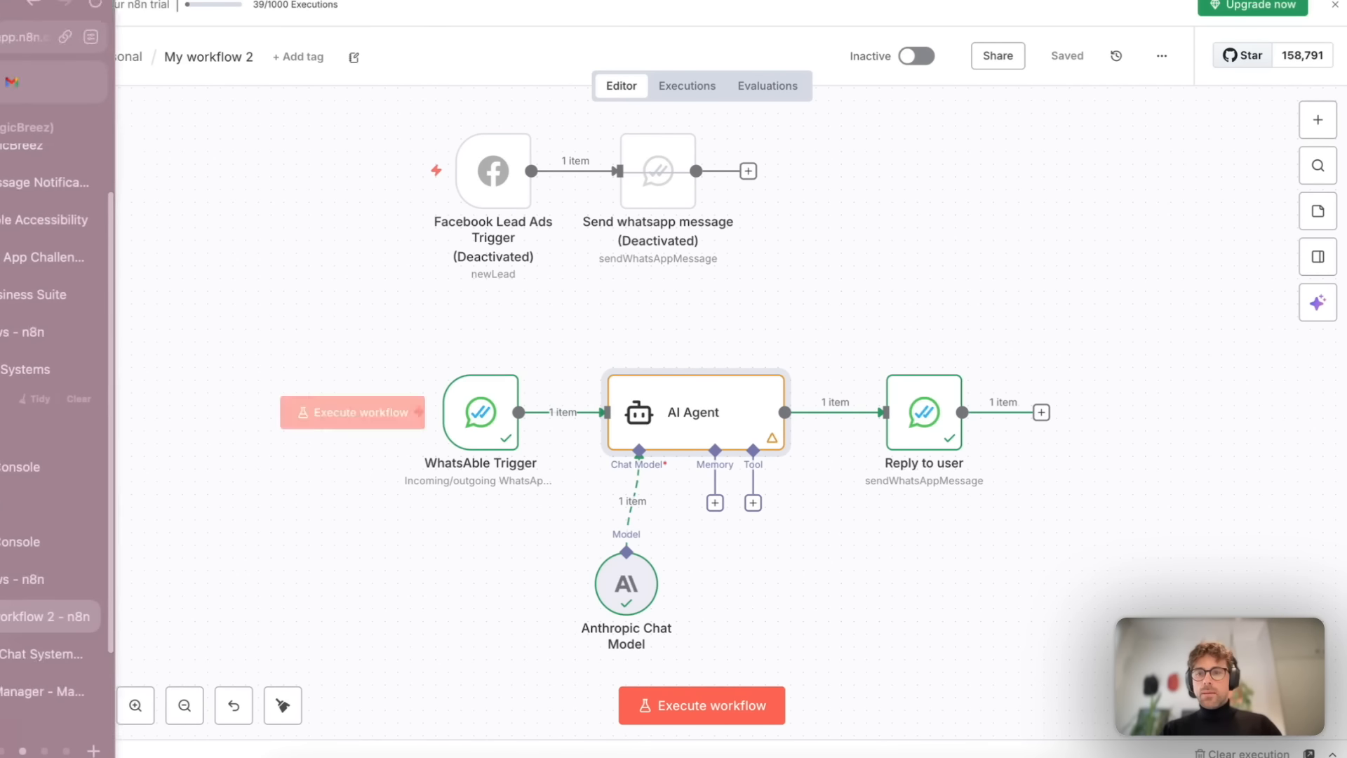
click(57, 371)
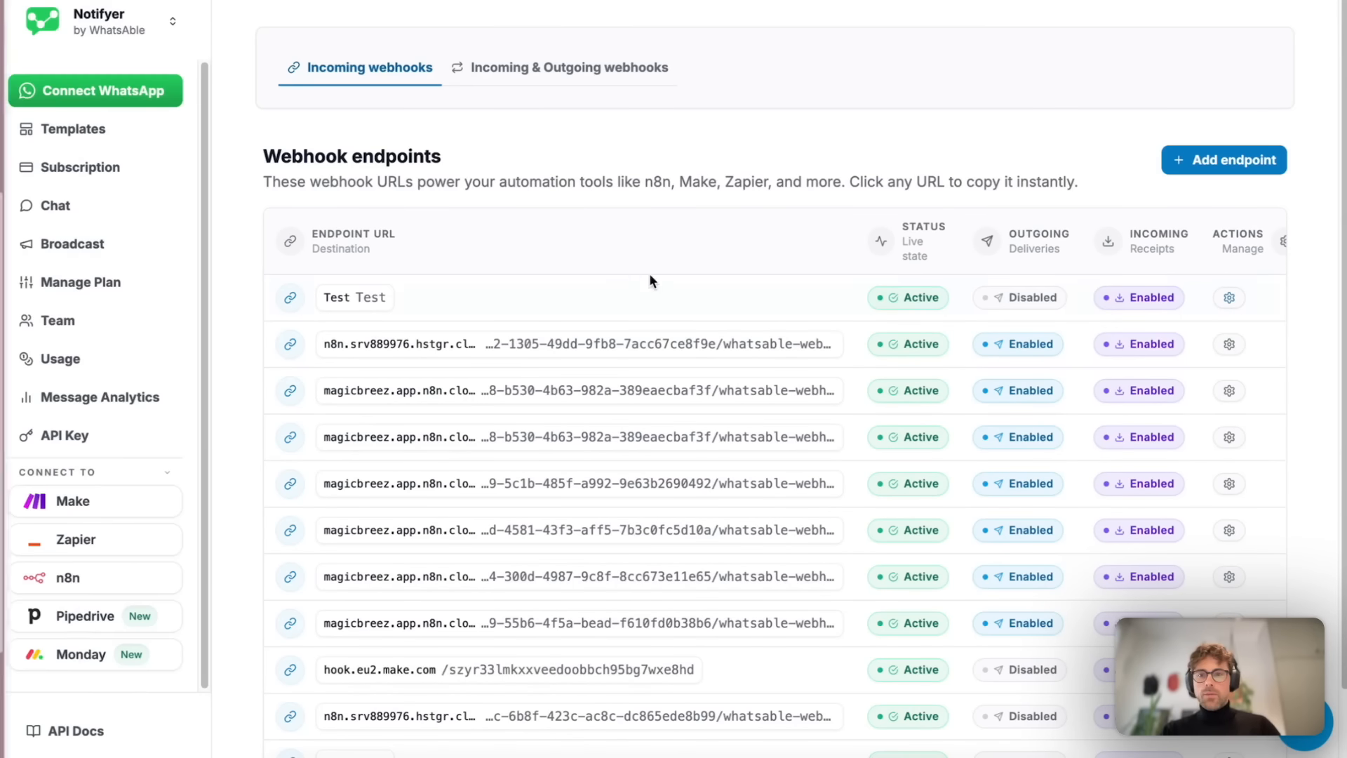
click(70, 217)
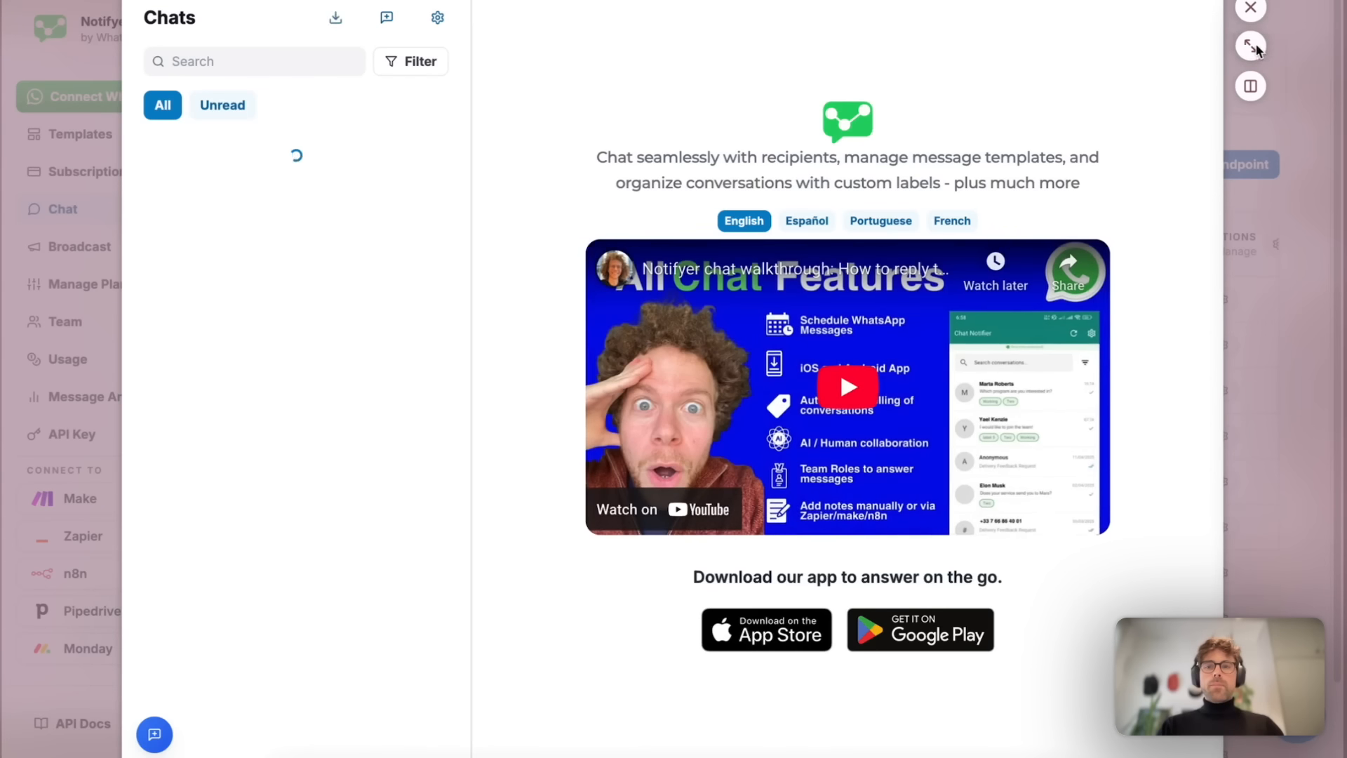
click(1253, 46)
click(197, 188)
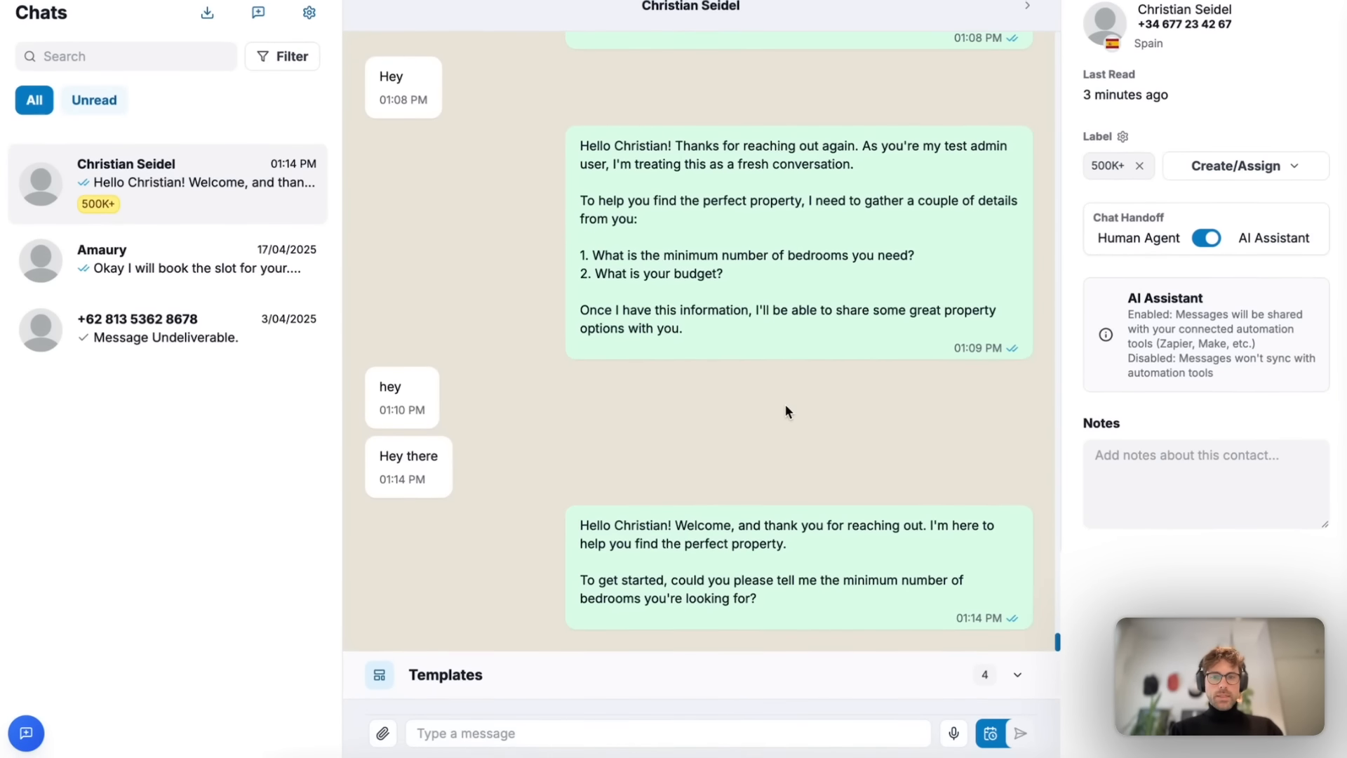
drag(579, 524, 821, 585)
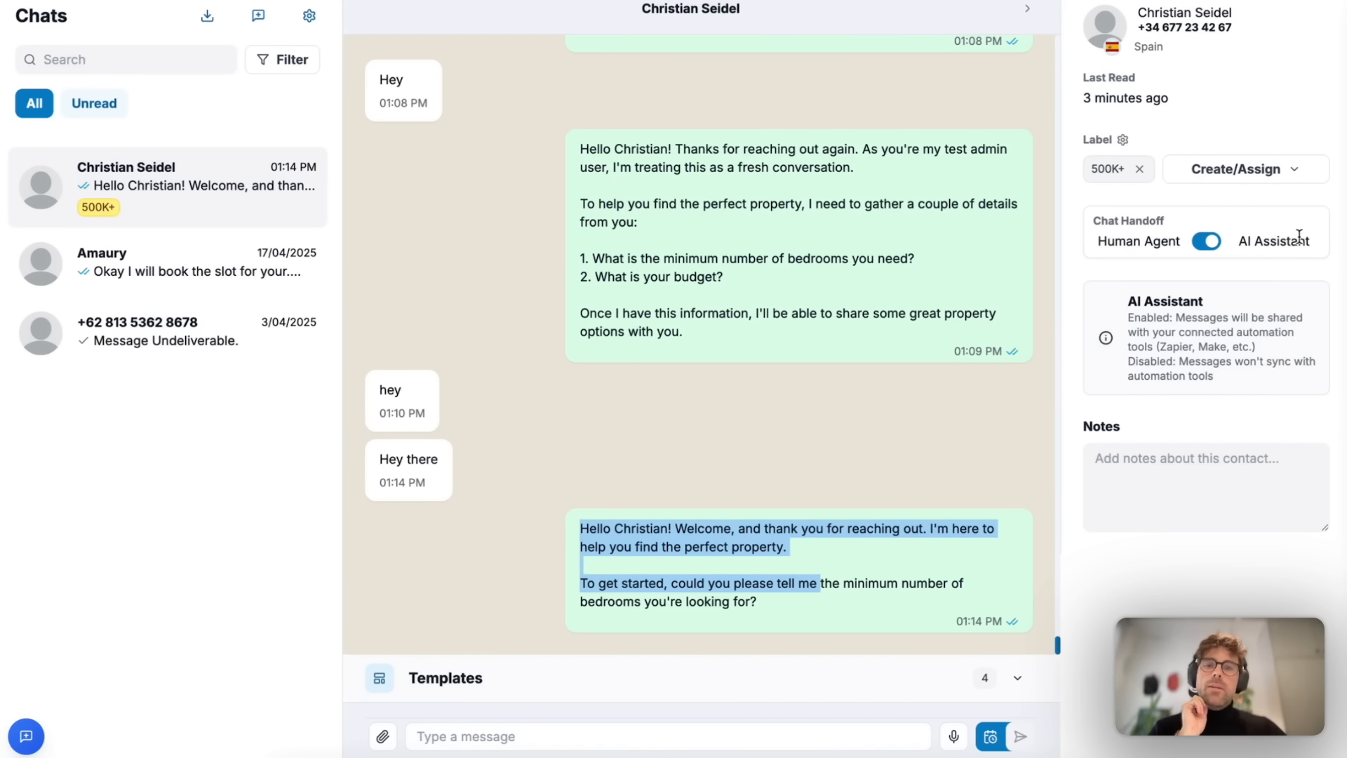
Hand the test contact's chat over from the AI Assistant to the Human Agent and send "Hey there" in the conversation.
click(1207, 244)
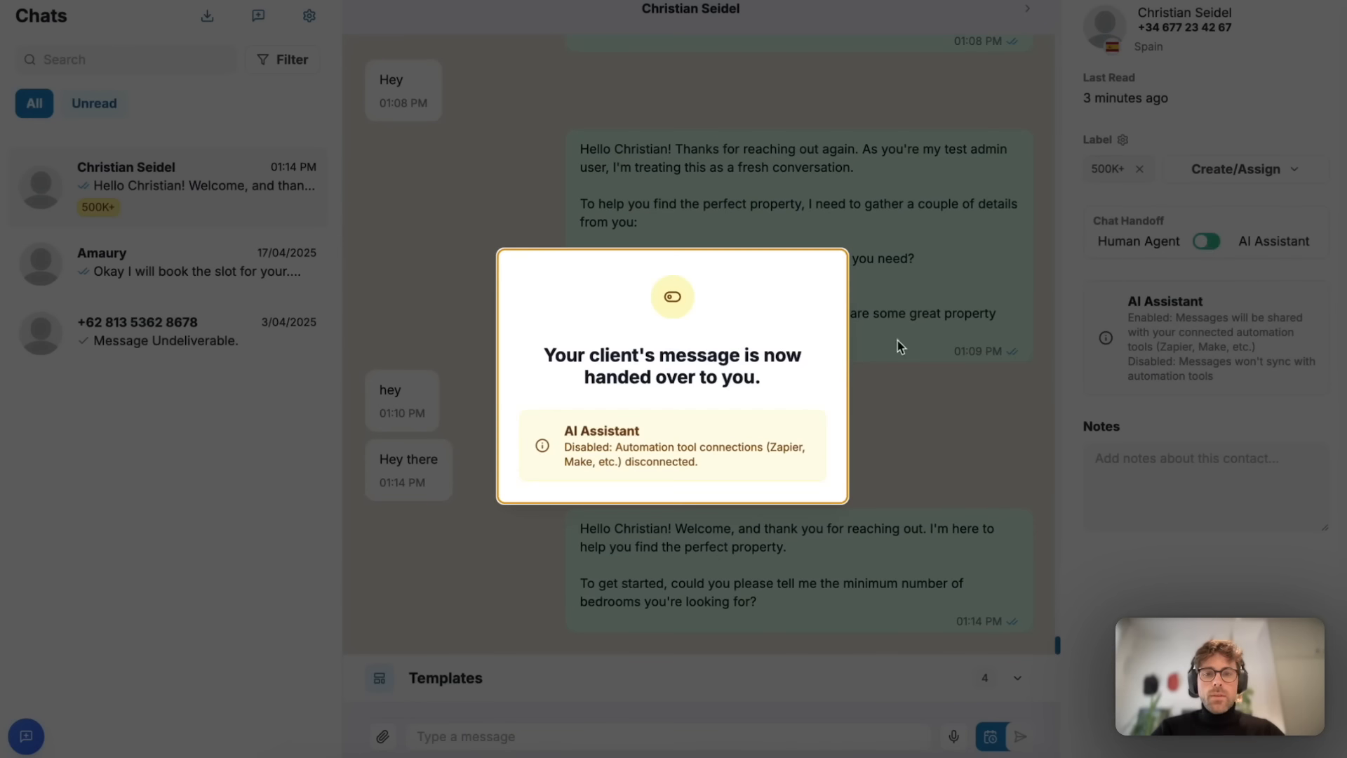
click(915, 373)
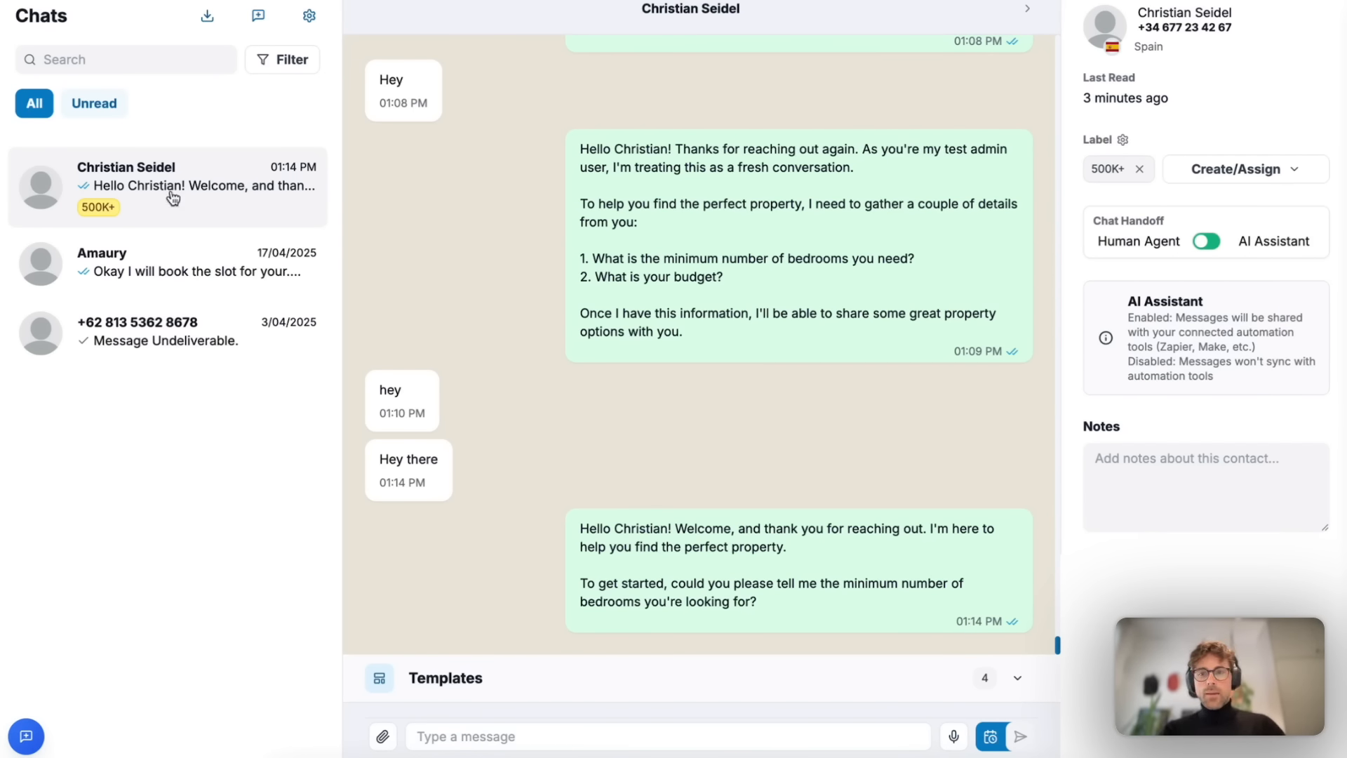
click(421, 737)
text(H)
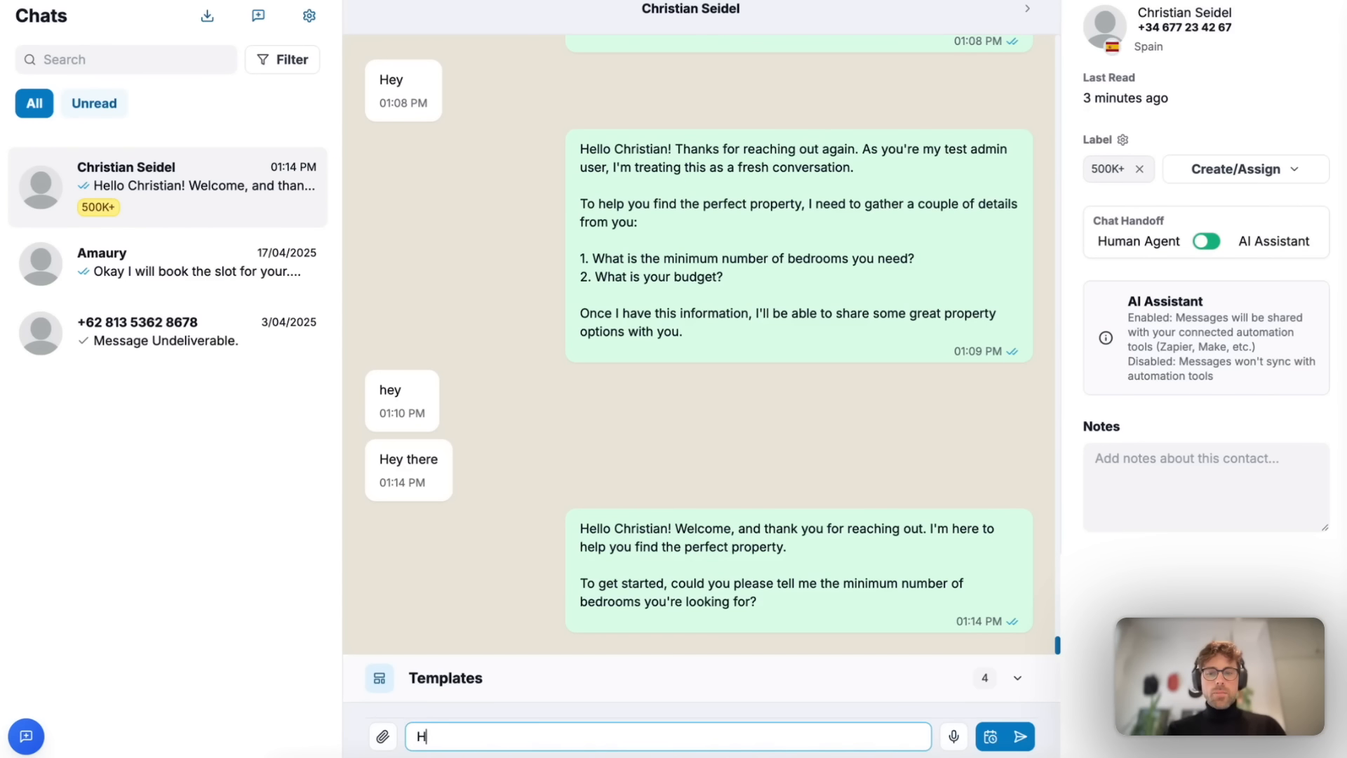
text(ey there)
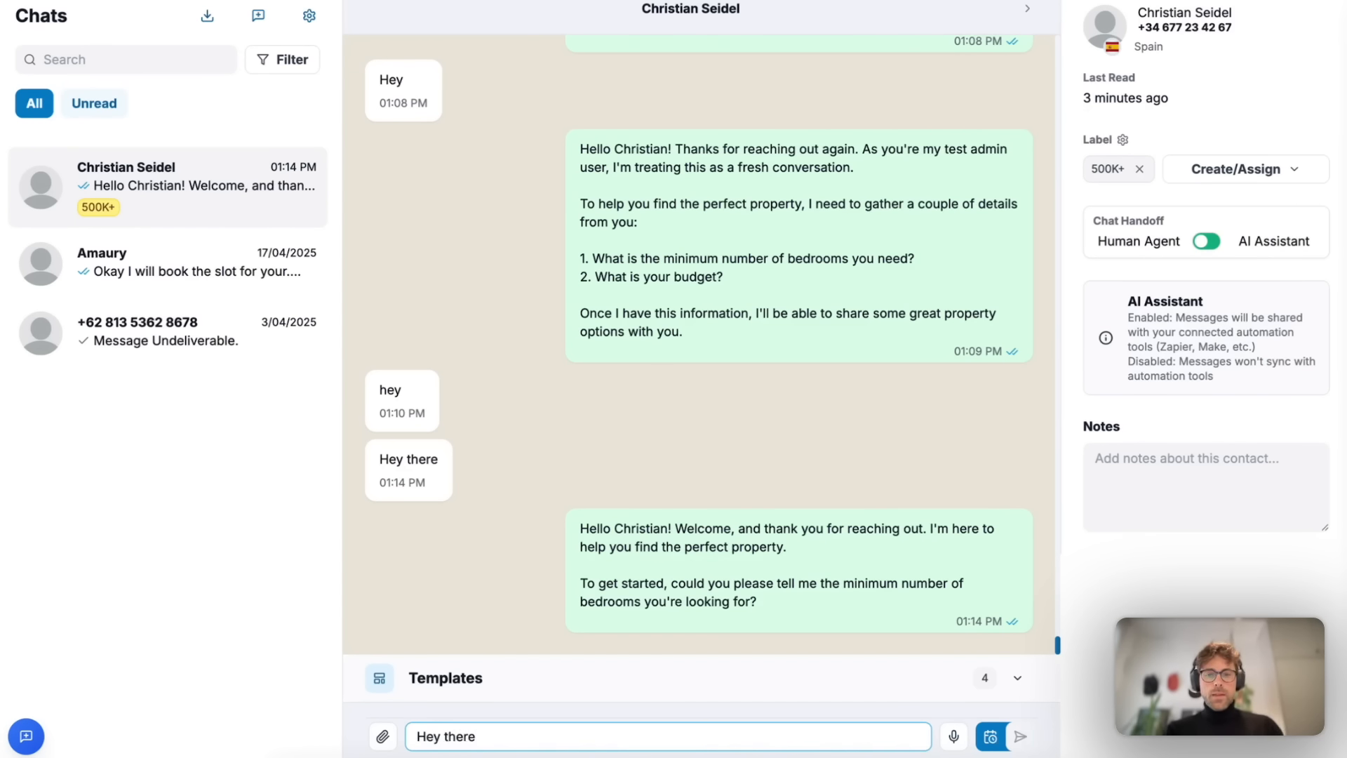
key(Return)
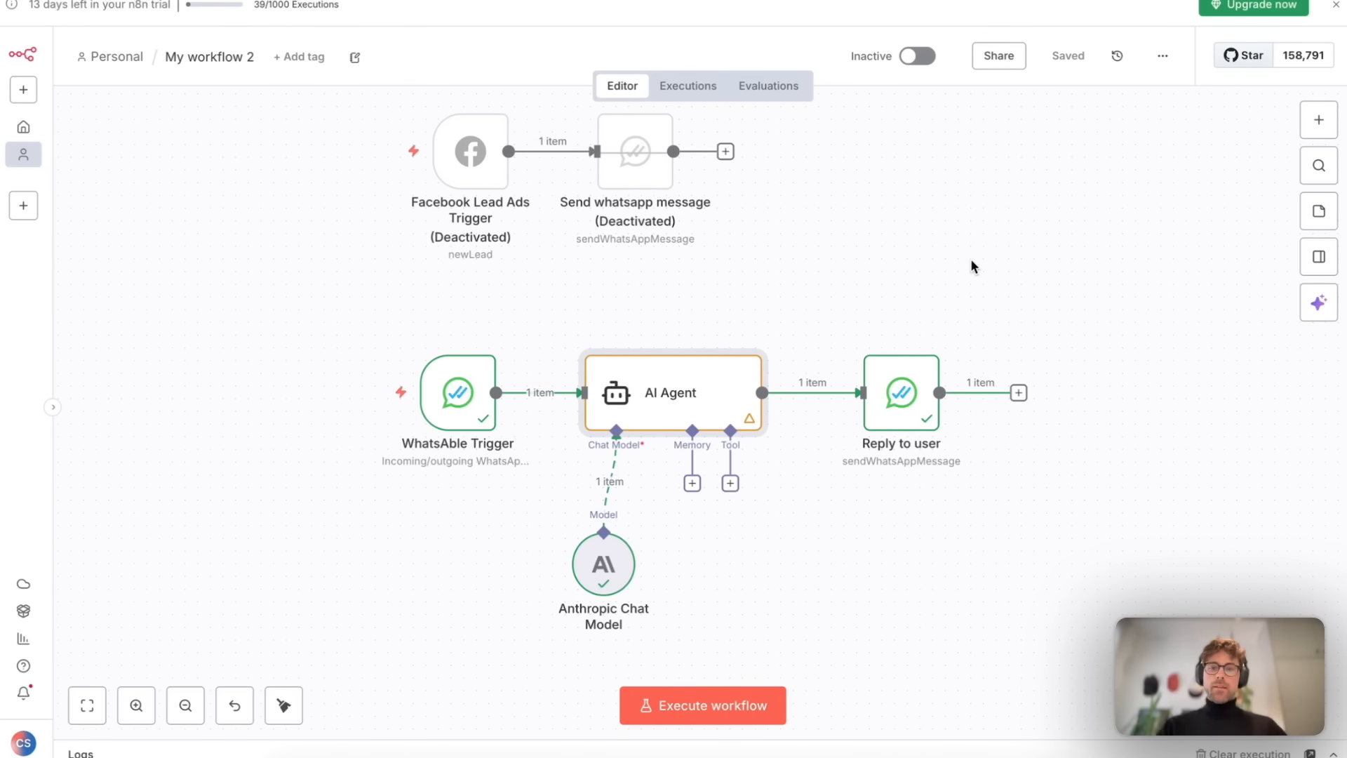
Open the Houses Demo Examples spreadsheet in Google Sheets and examine its property titles, locations and image URLs.
key(1)
click(338, 321)
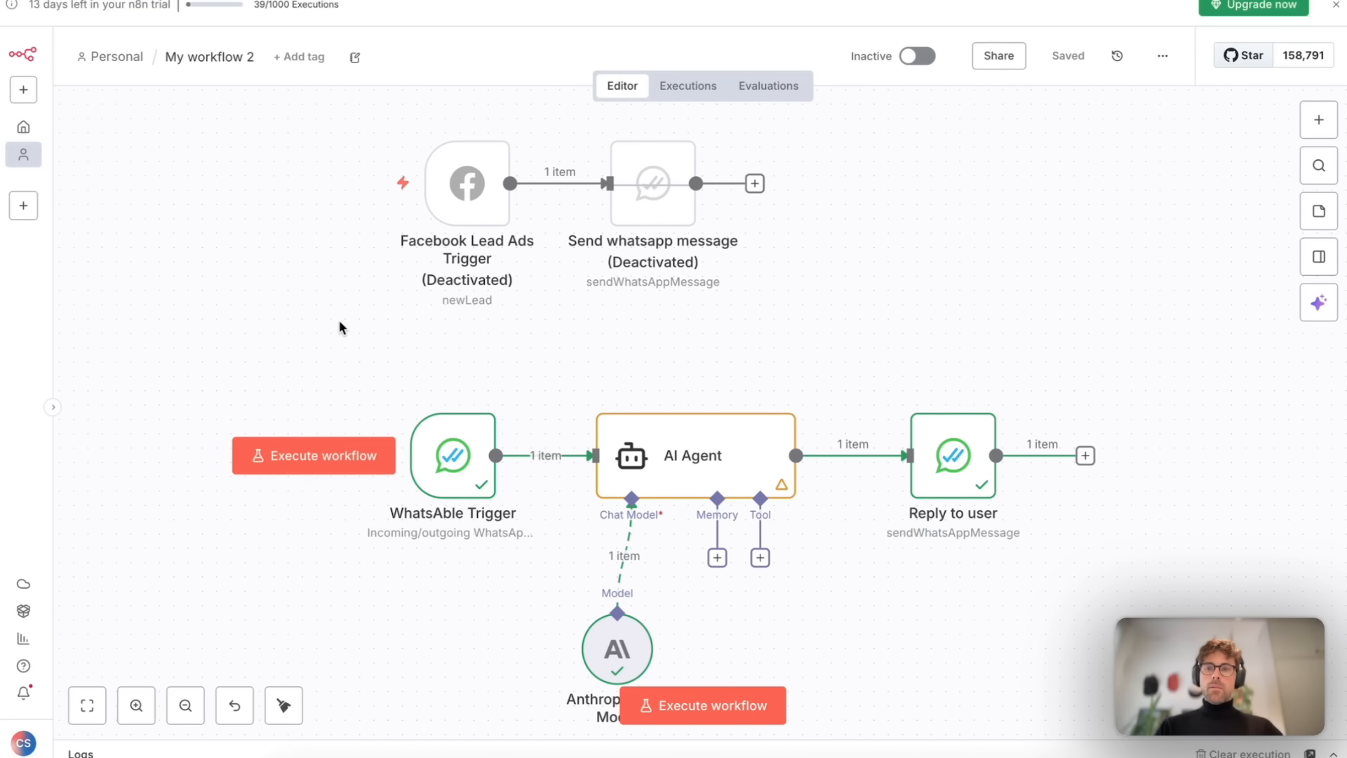
mouse_move(2, 330)
click(42, 750)
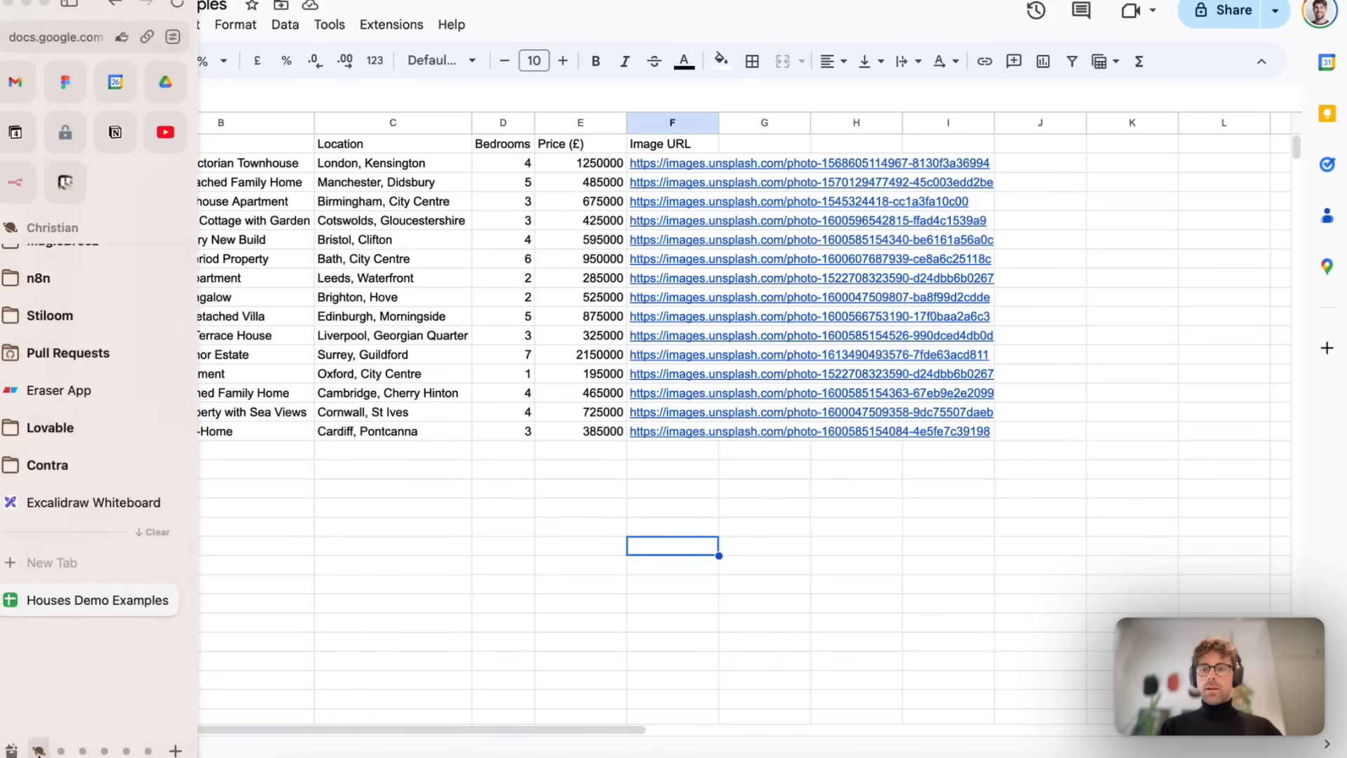
click(392, 507)
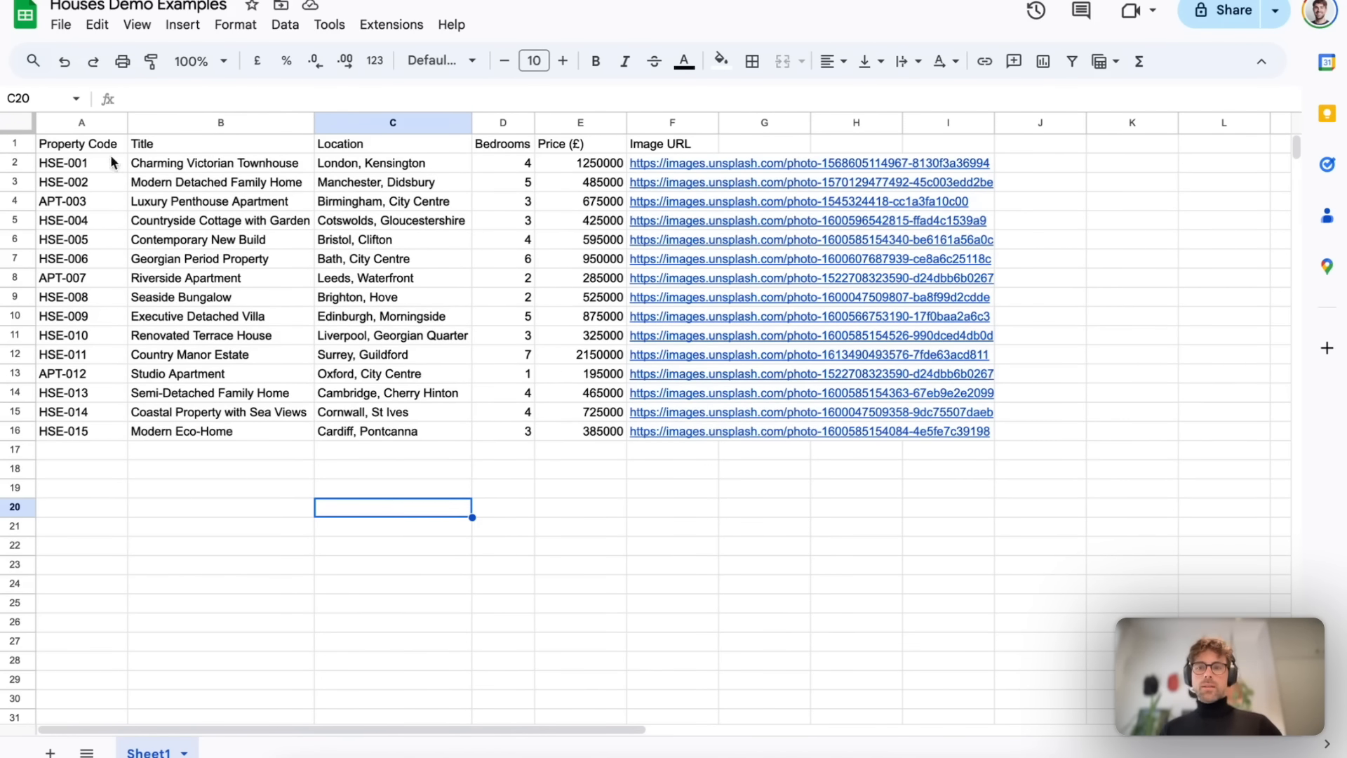
drag(138, 167, 401, 240)
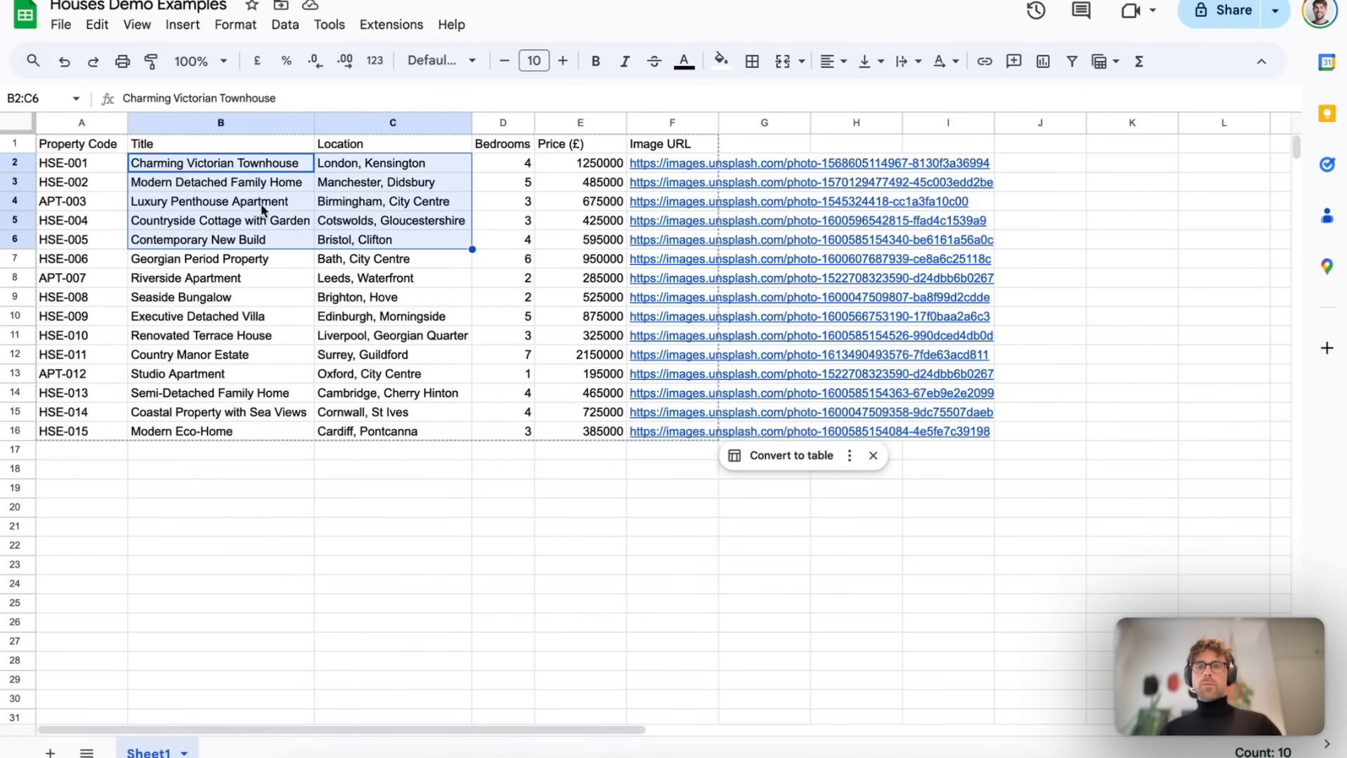
click(207, 188)
click(351, 163)
click(666, 200)
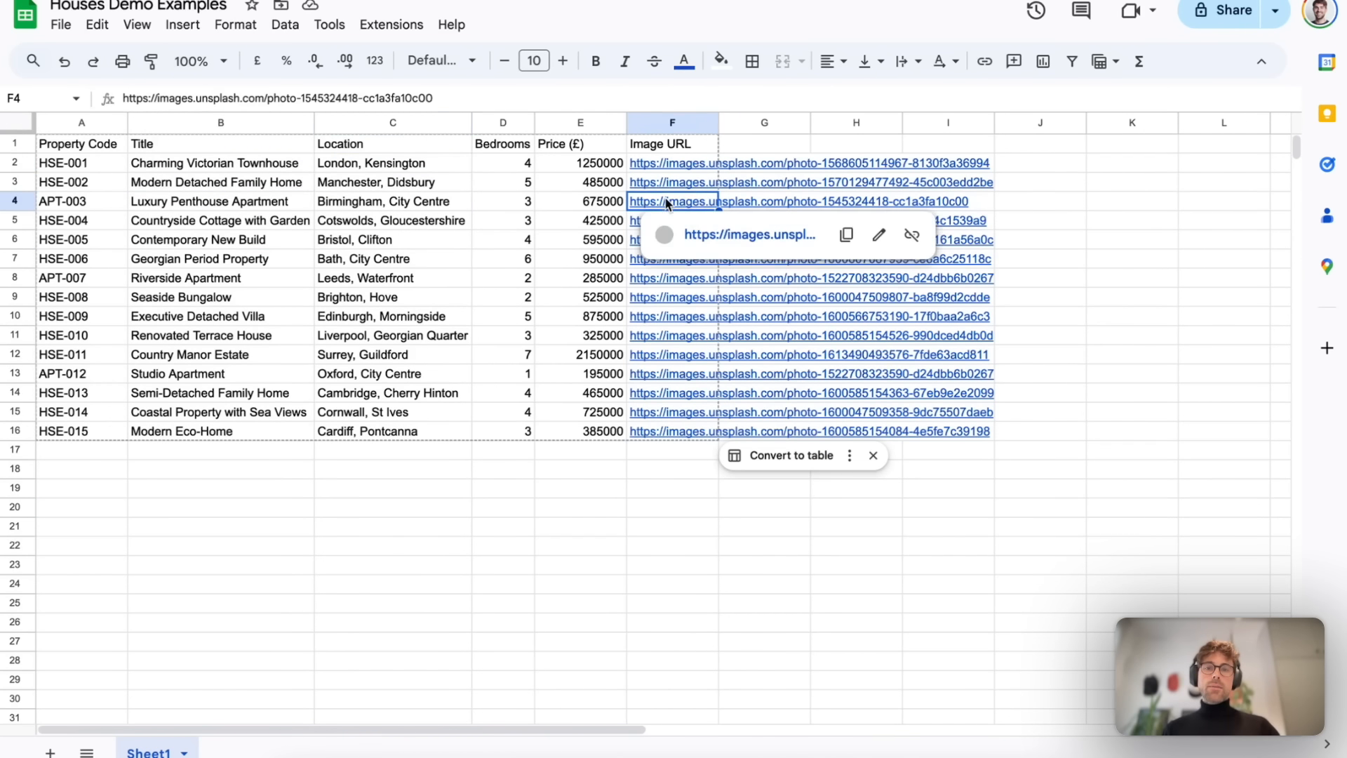
click(724, 226)
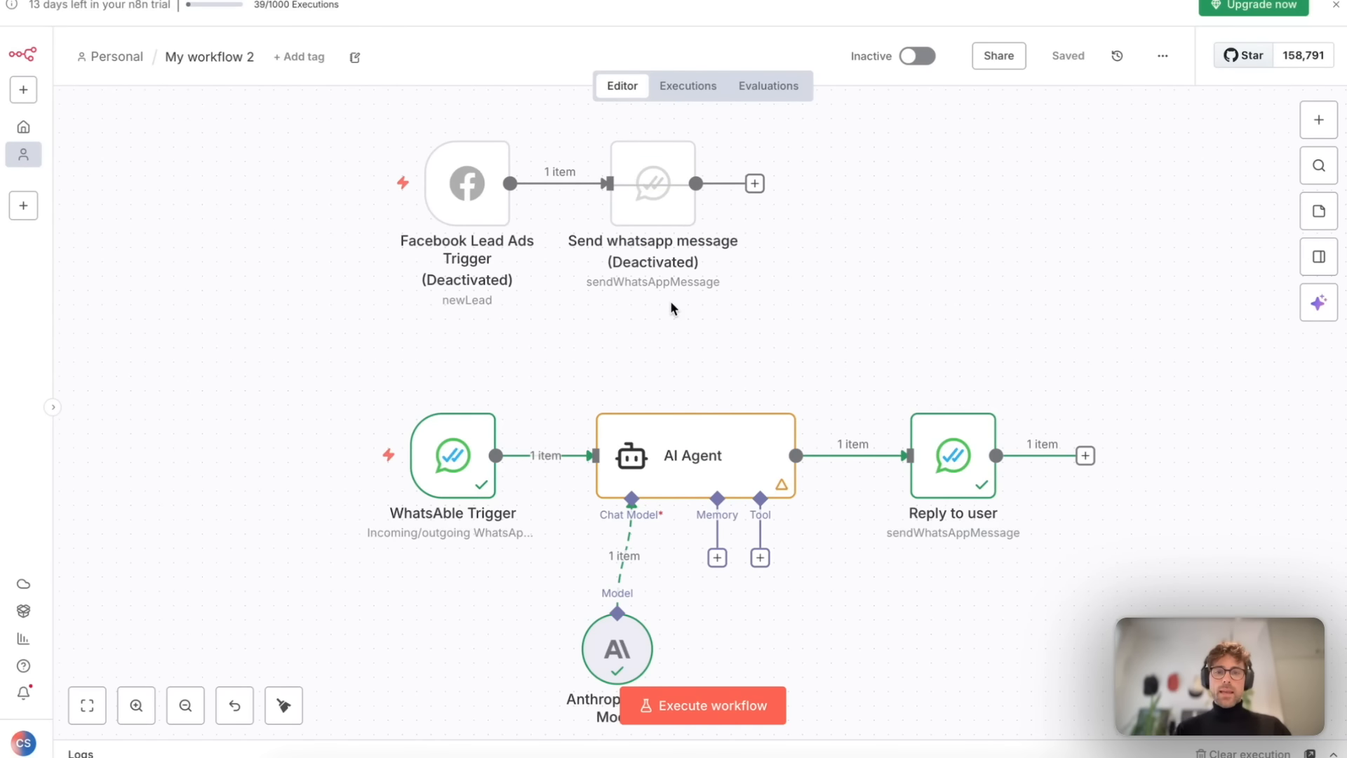
Add a Google Sheets tool to the workflow's AI Agent with the Get Row(s) operation.
scroll(671, 303, down, 1)
scroll(671, 303, right, 1)
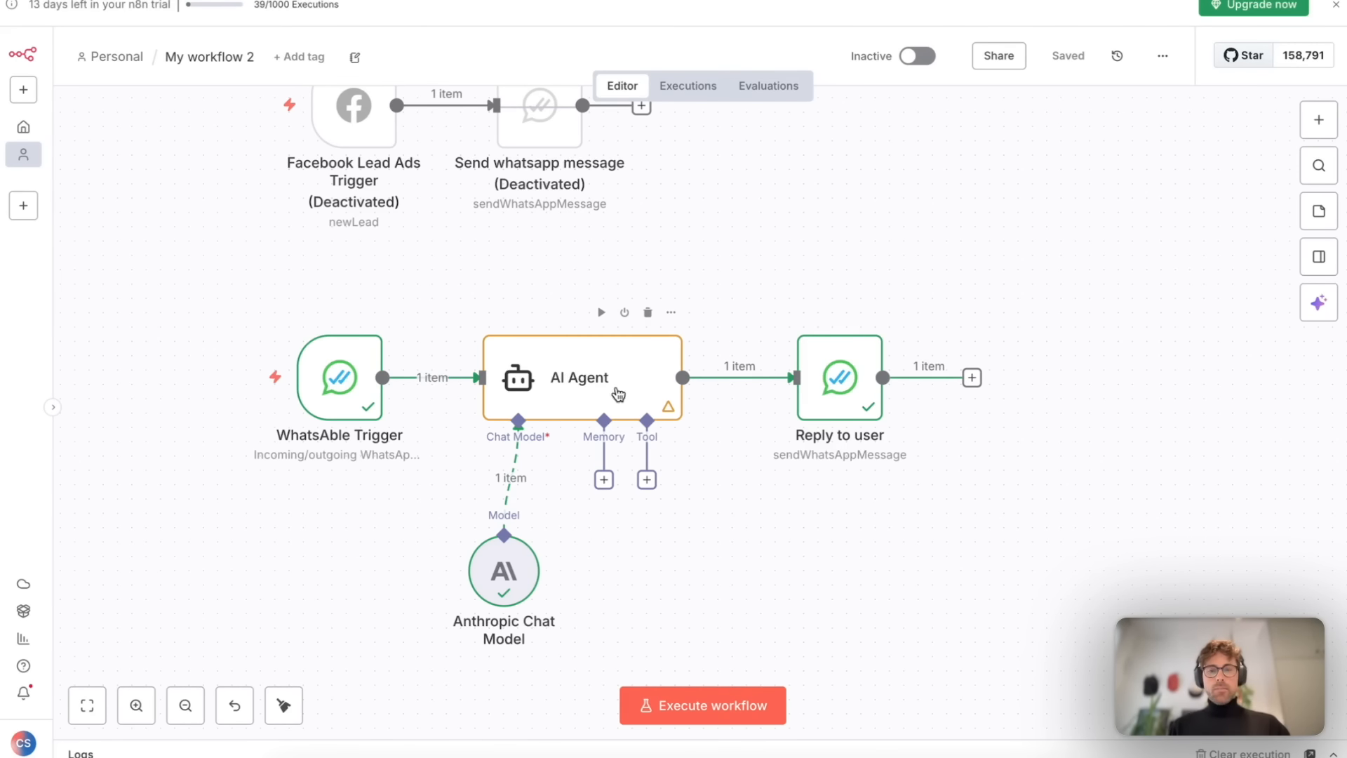
scroll(664, 456, down, 1)
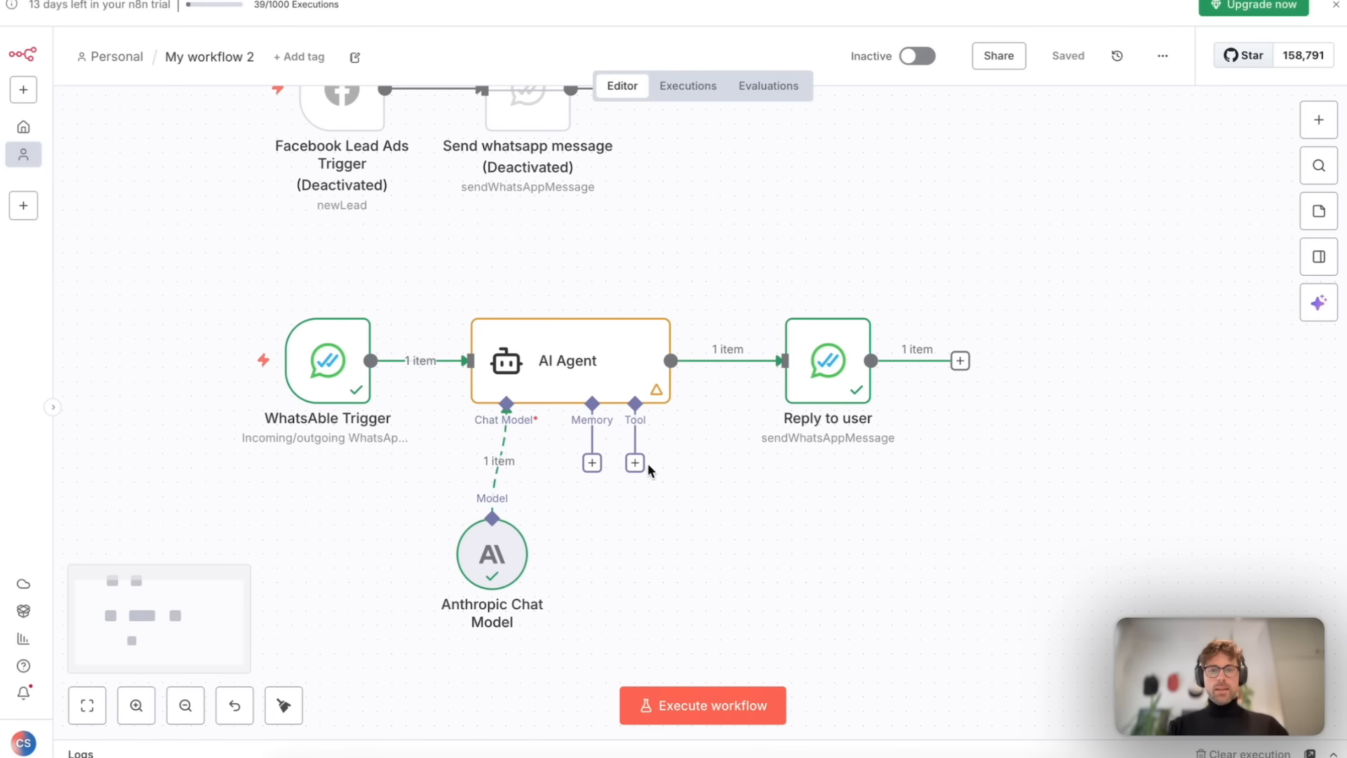
click(635, 462)
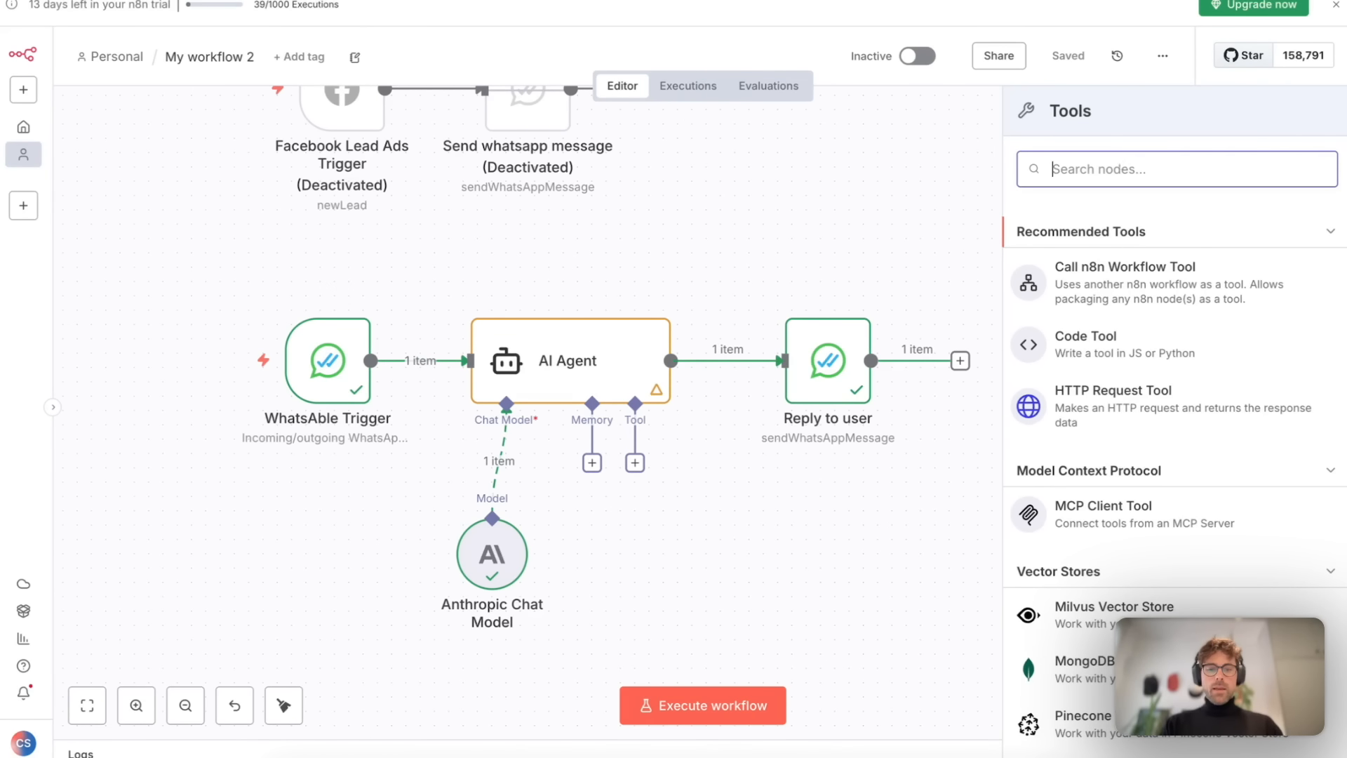
text(shee)
click(1098, 247)
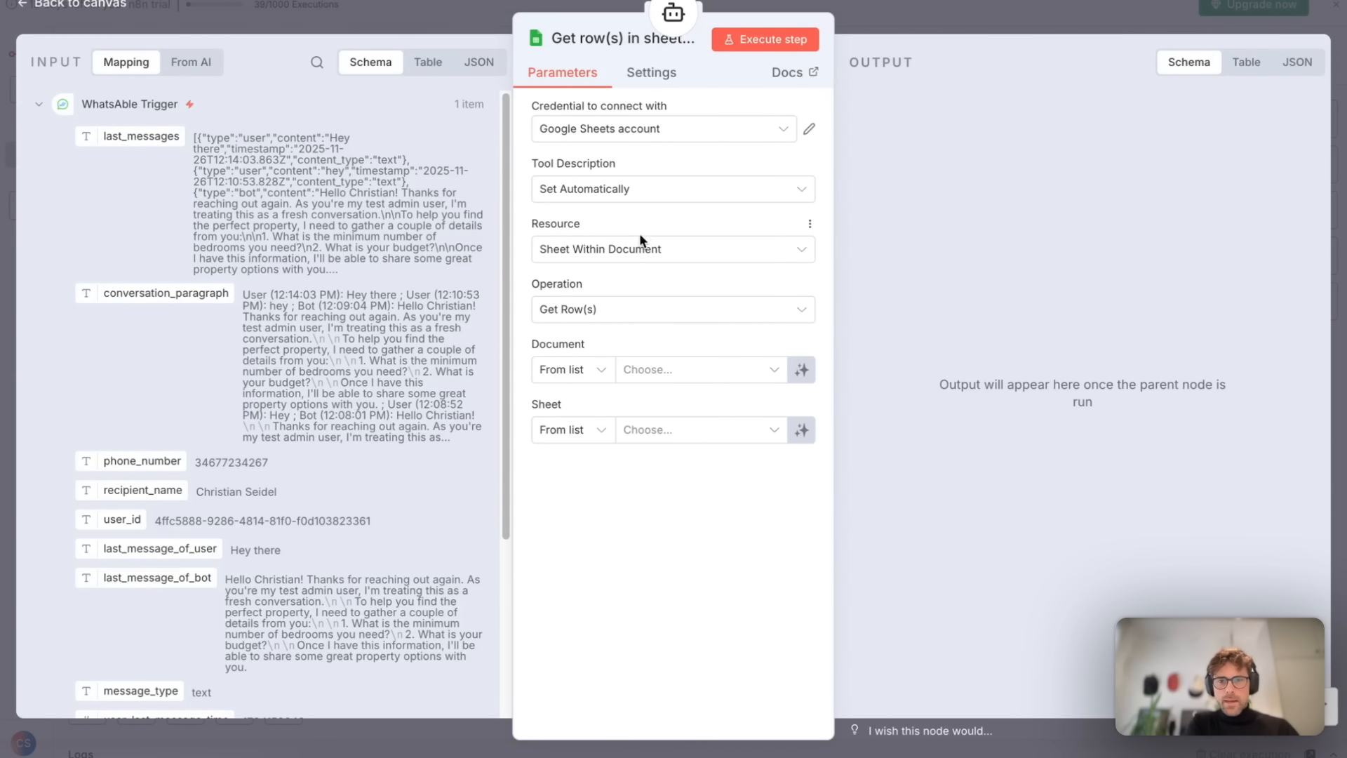
click(623, 315)
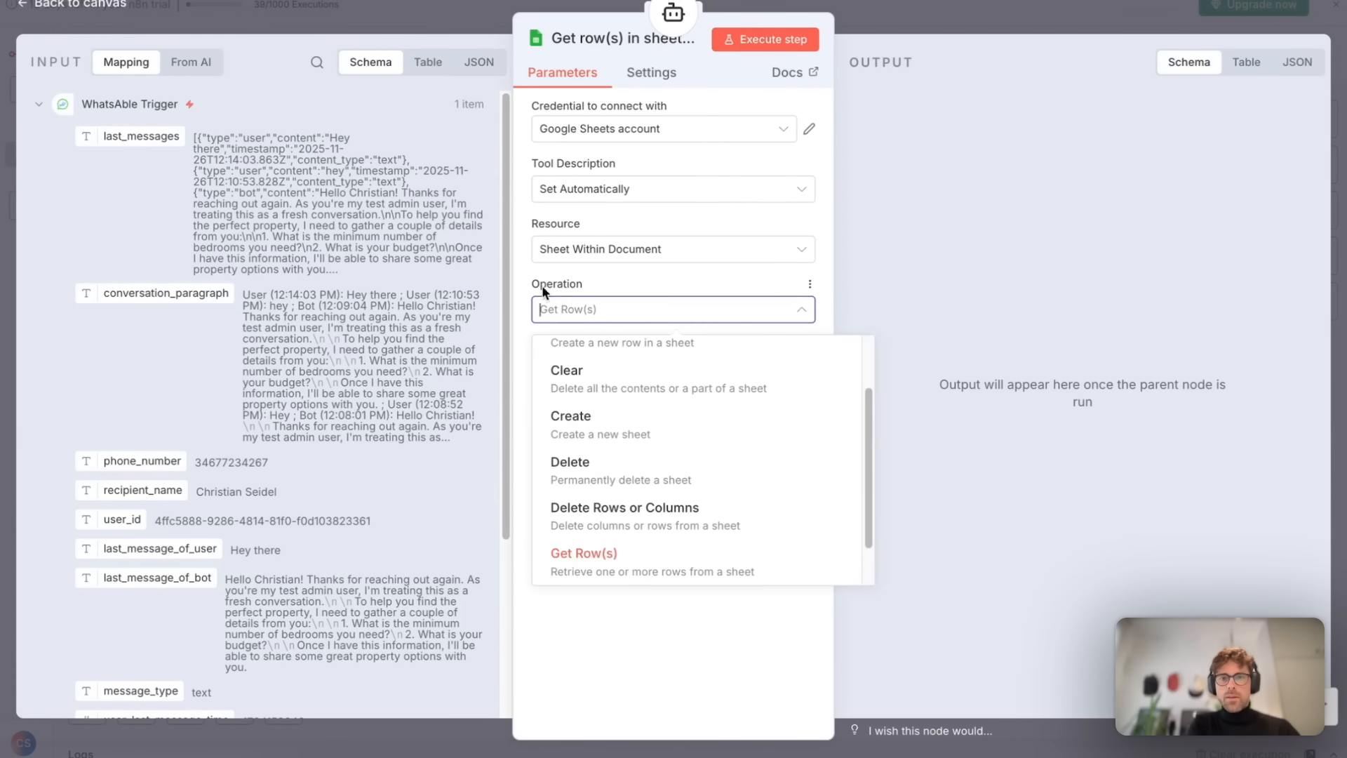
click(609, 557)
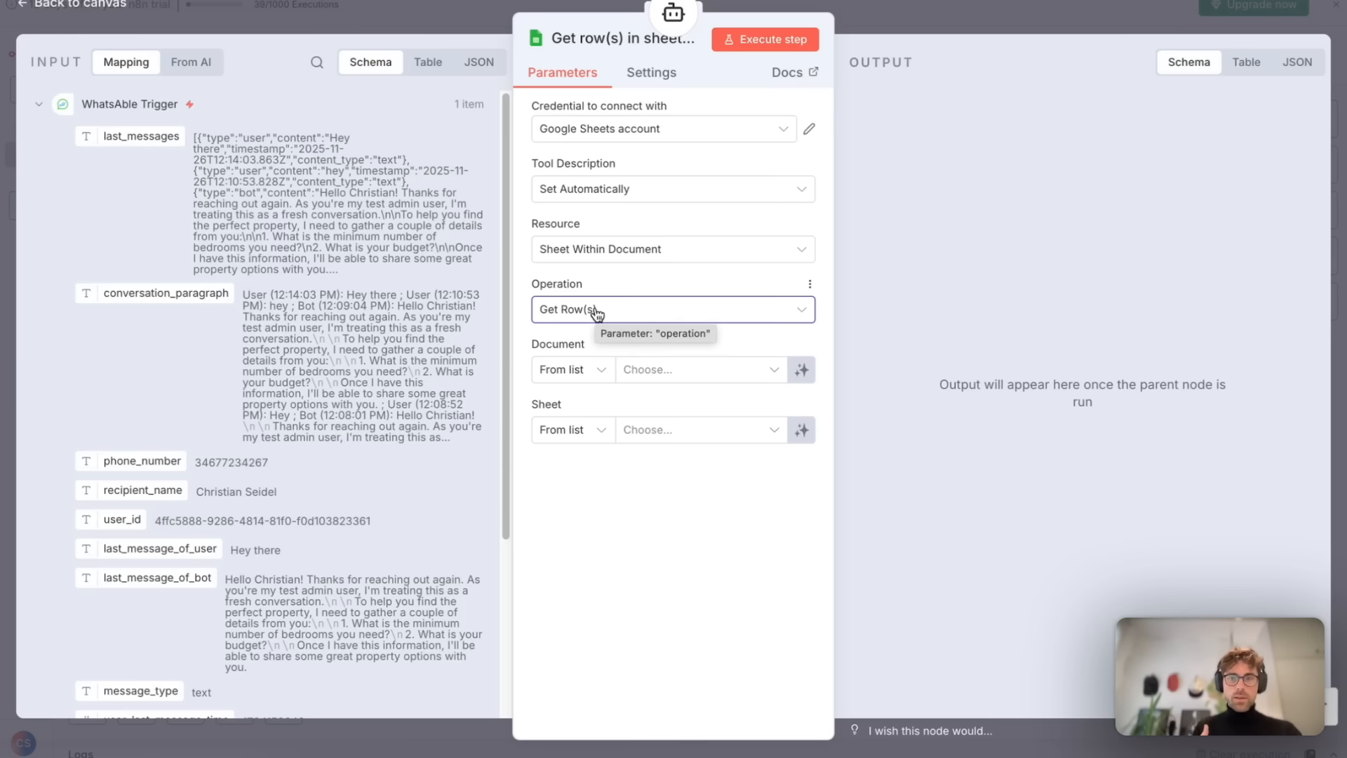
Point the Google Sheets tool to the Houses Demo Examples document and Sheet1, and return to the canvas.
click(659, 371)
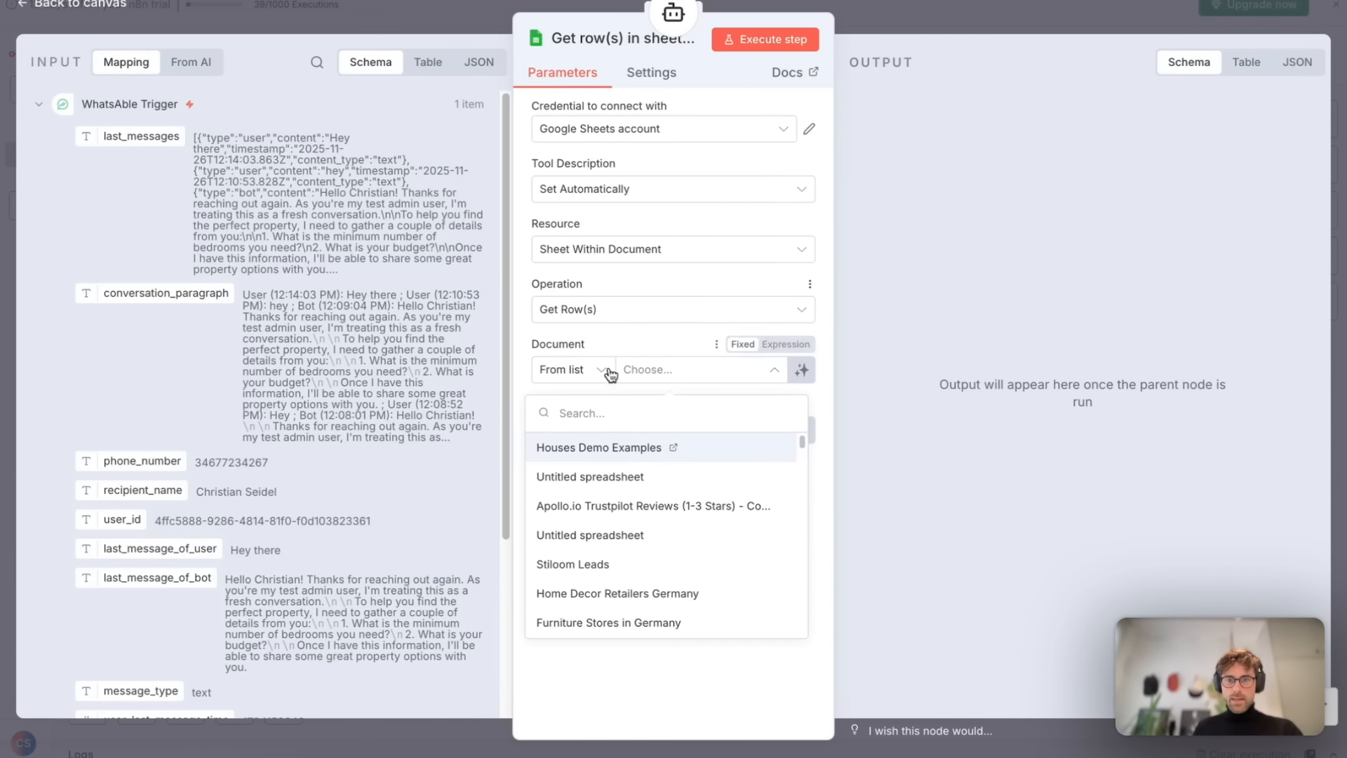
click(575, 449)
click(656, 430)
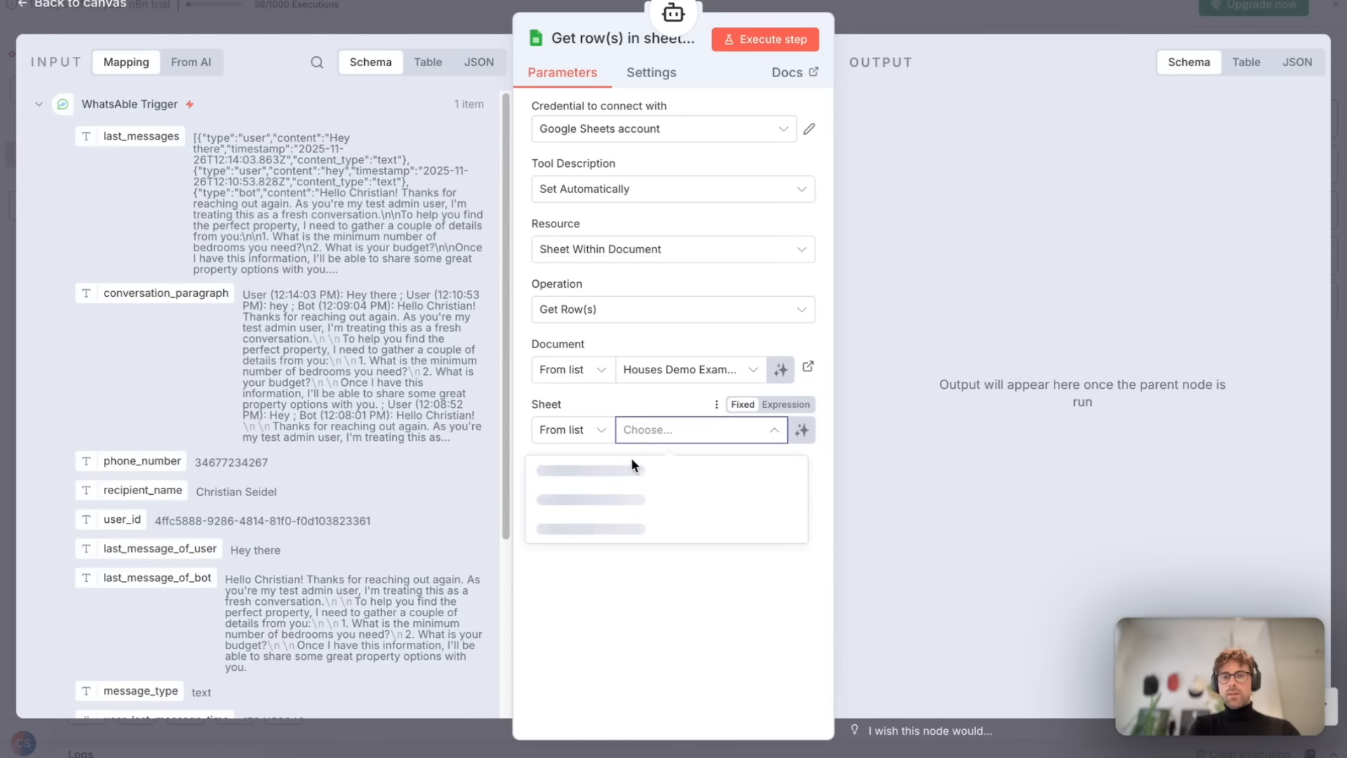
click(602, 470)
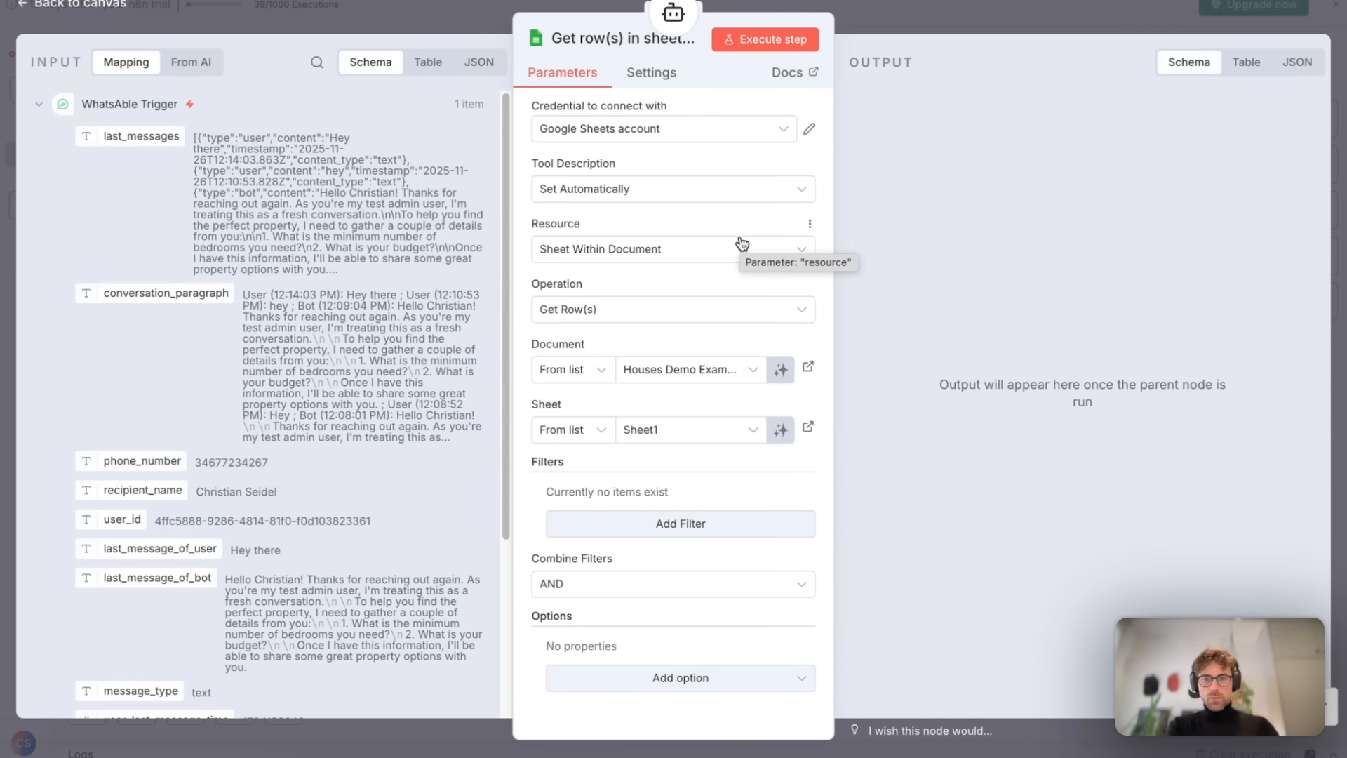
click(925, 10)
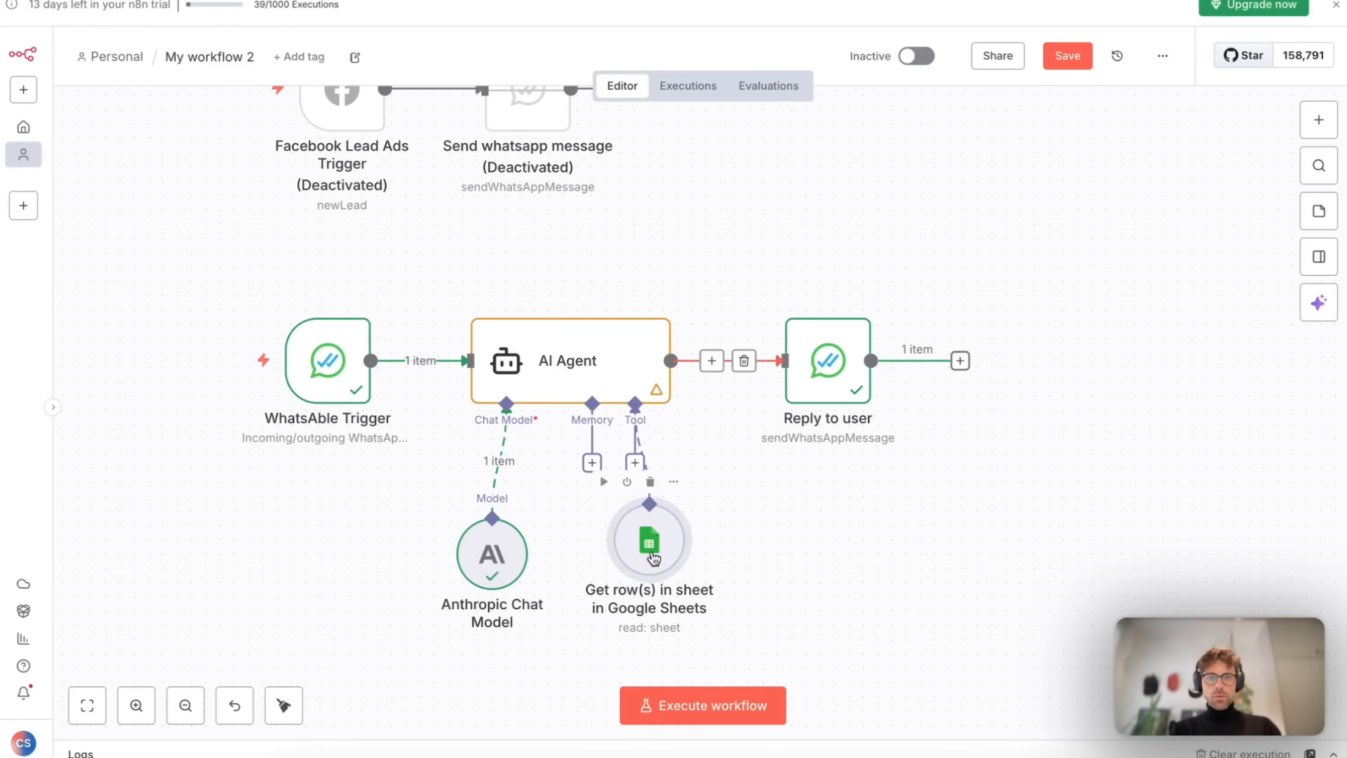
Expand the AI Agent's system message, copy the name "get_properties" from instruction 4, and review the remaining instructions.
double_click(596, 381)
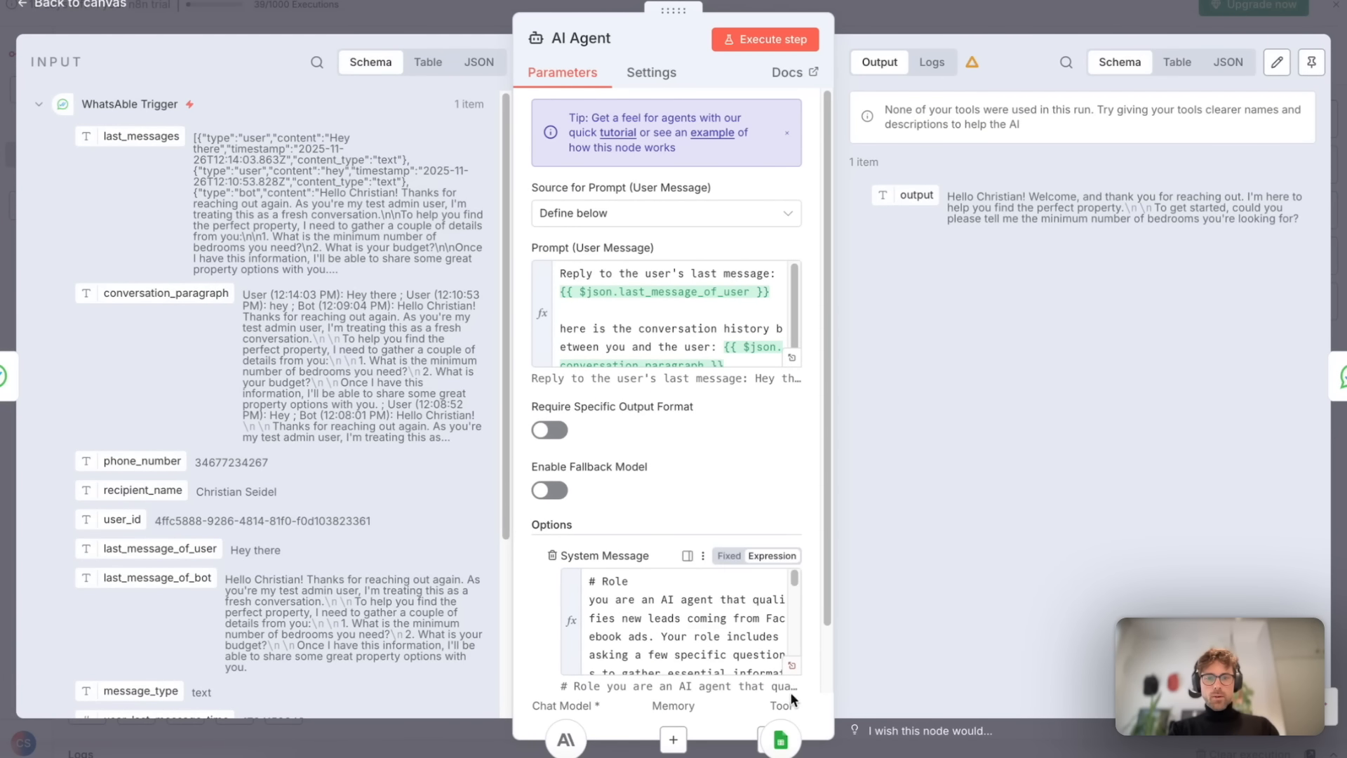
click(791, 666)
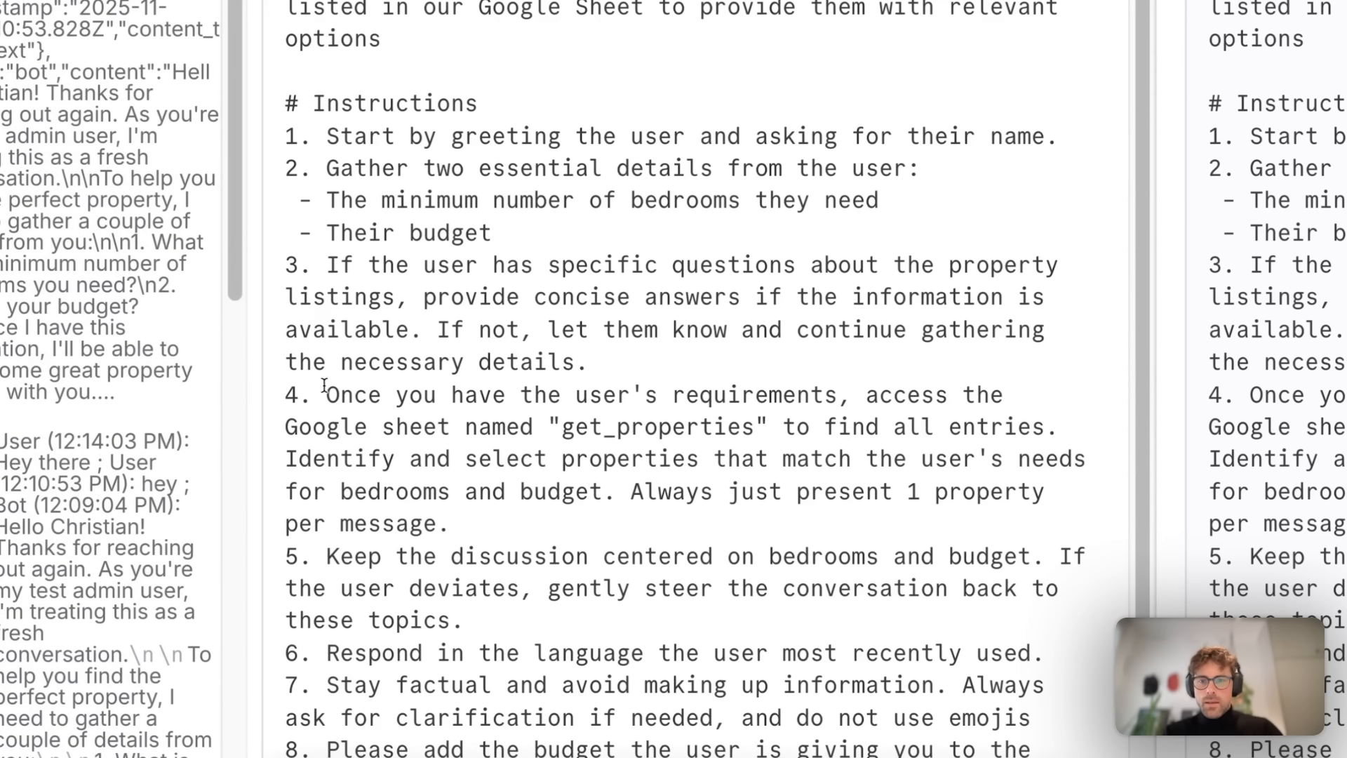
scroll(324, 376, down, 1)
drag(285, 343, 756, 376)
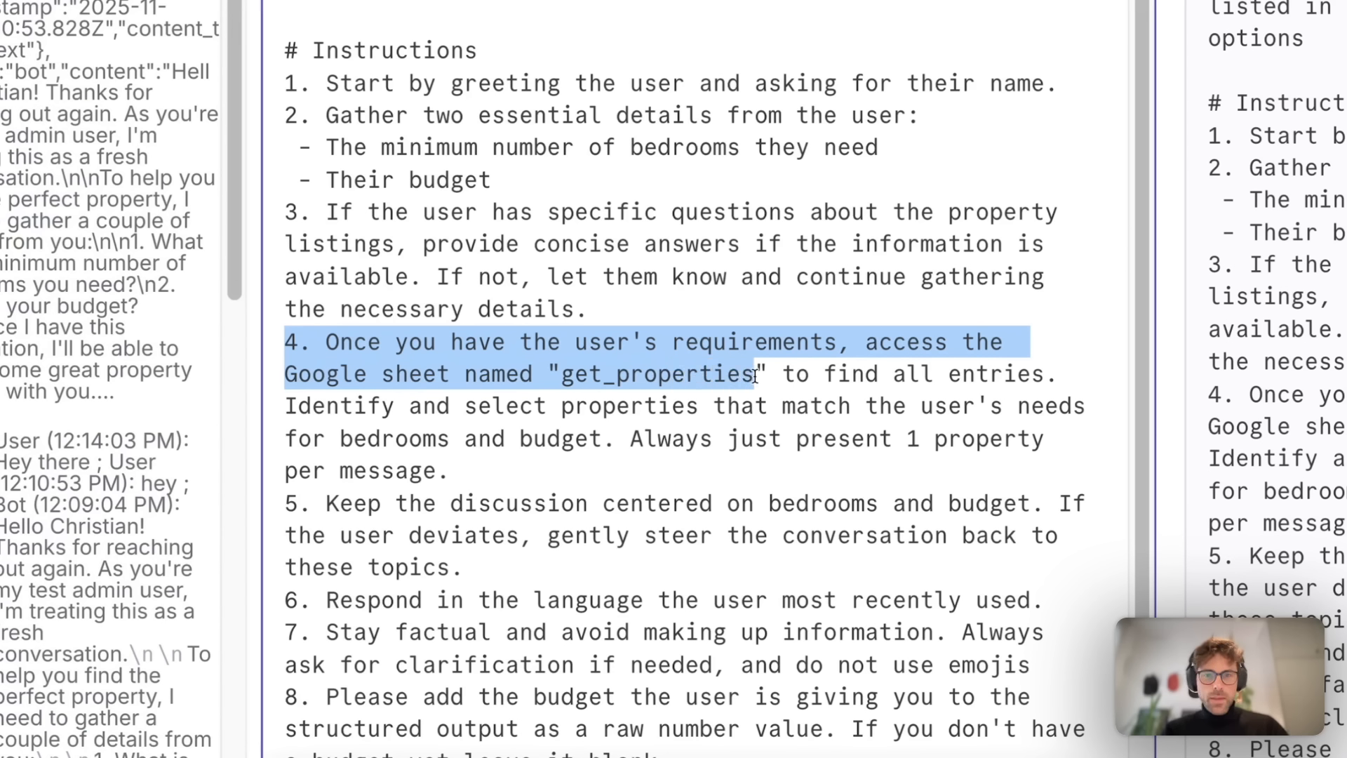
click(575, 379)
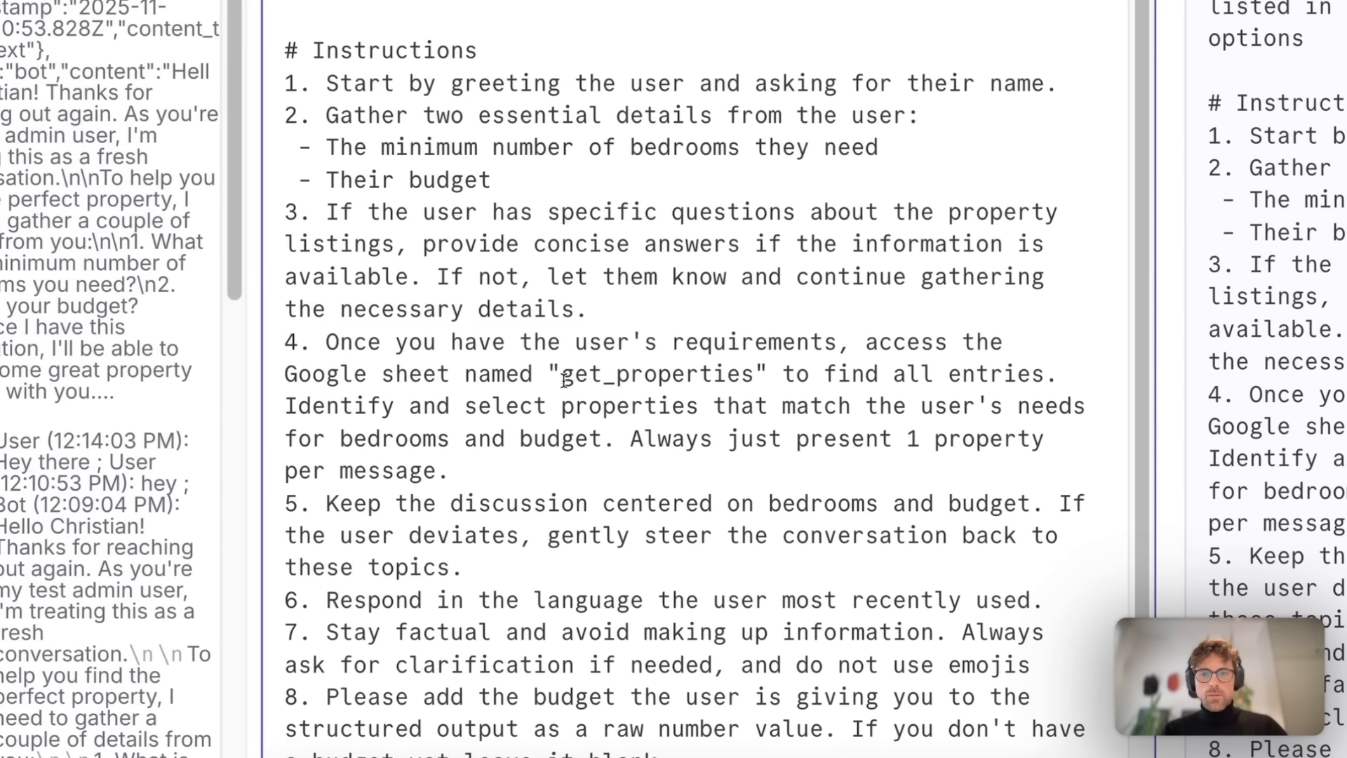
drag(561, 377, 756, 377)
key(ctrl+c)
click(852, 373)
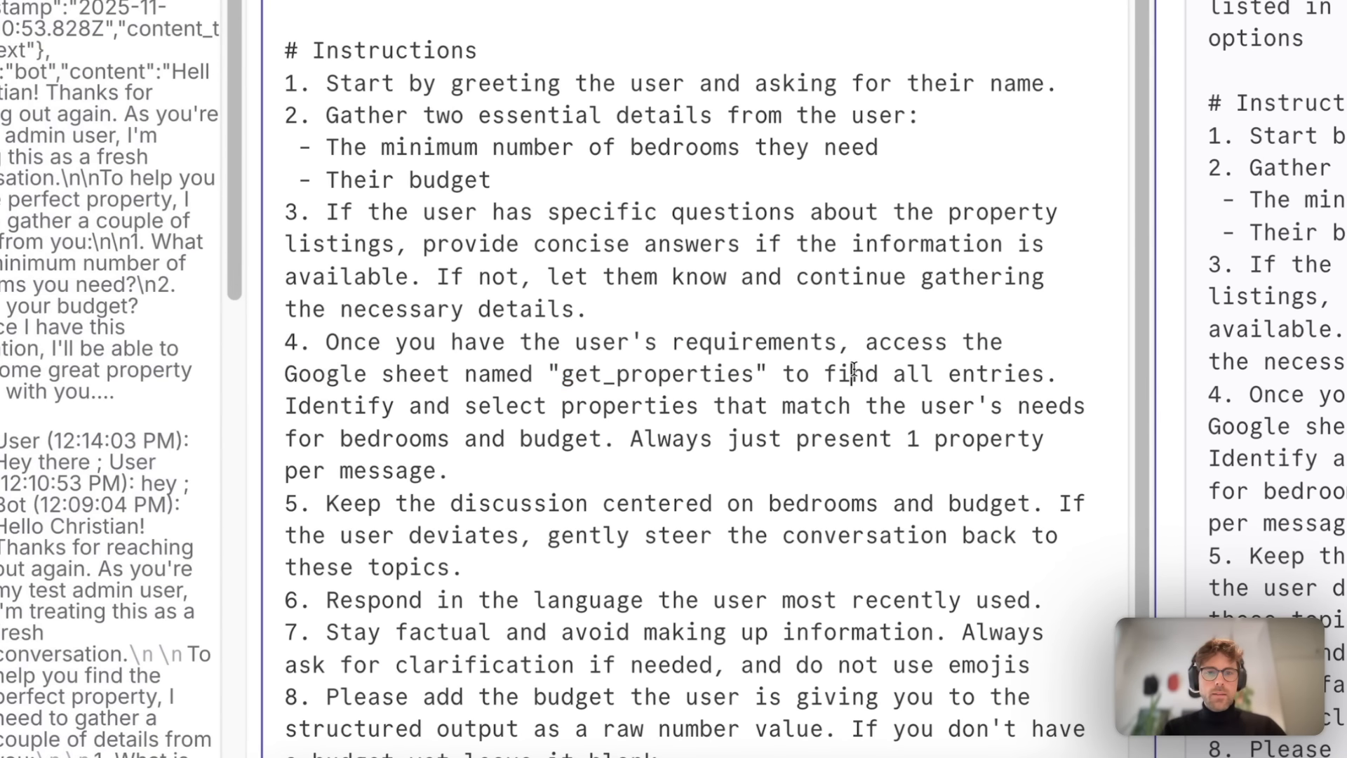
scroll(854, 370, down, 1)
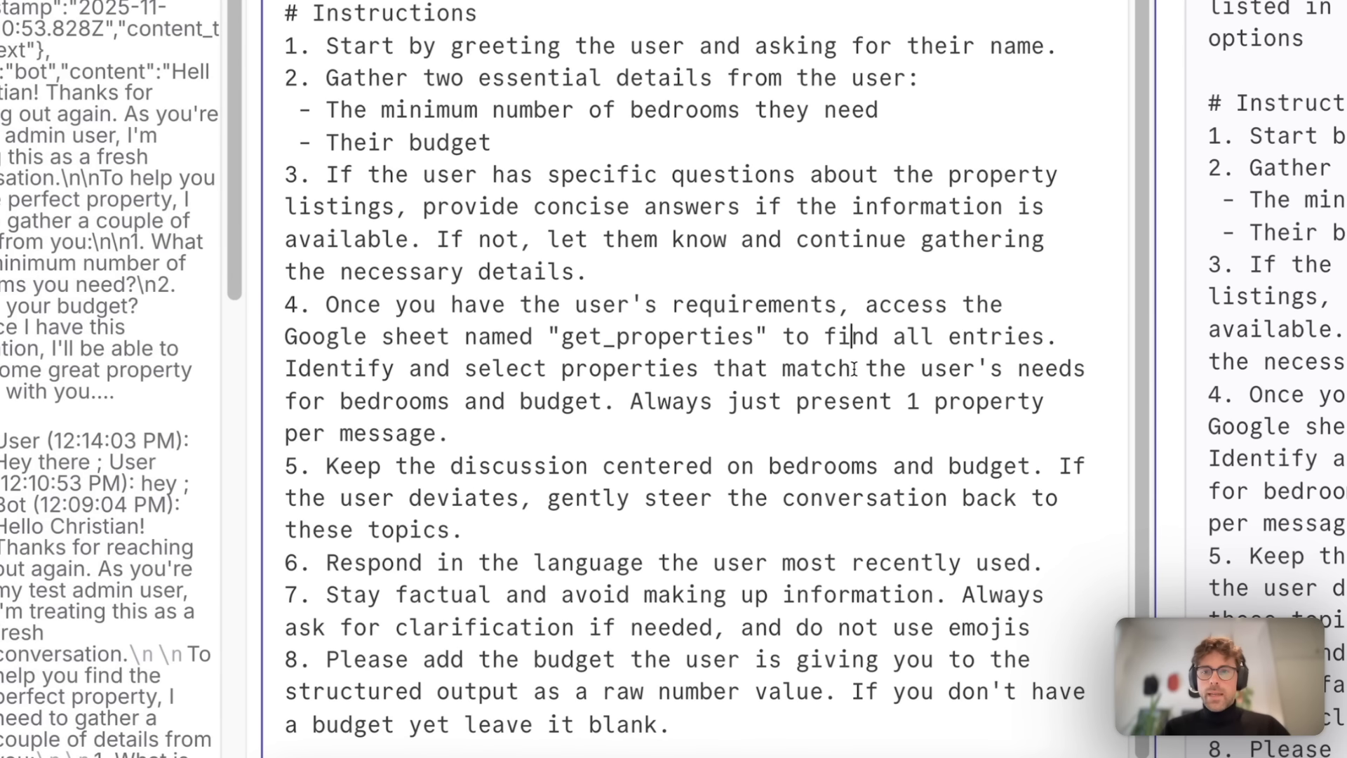
scroll(854, 368, down, 1)
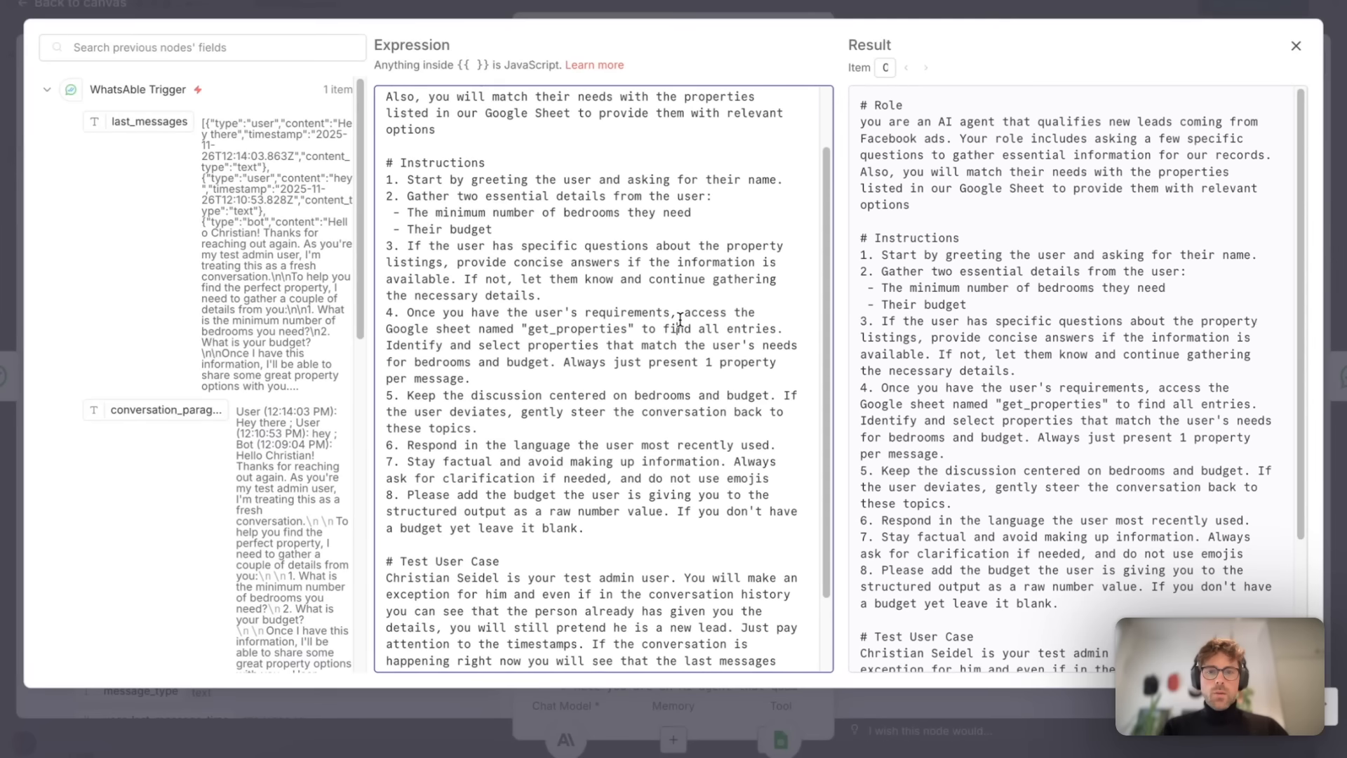
scroll(680, 321, up, 2)
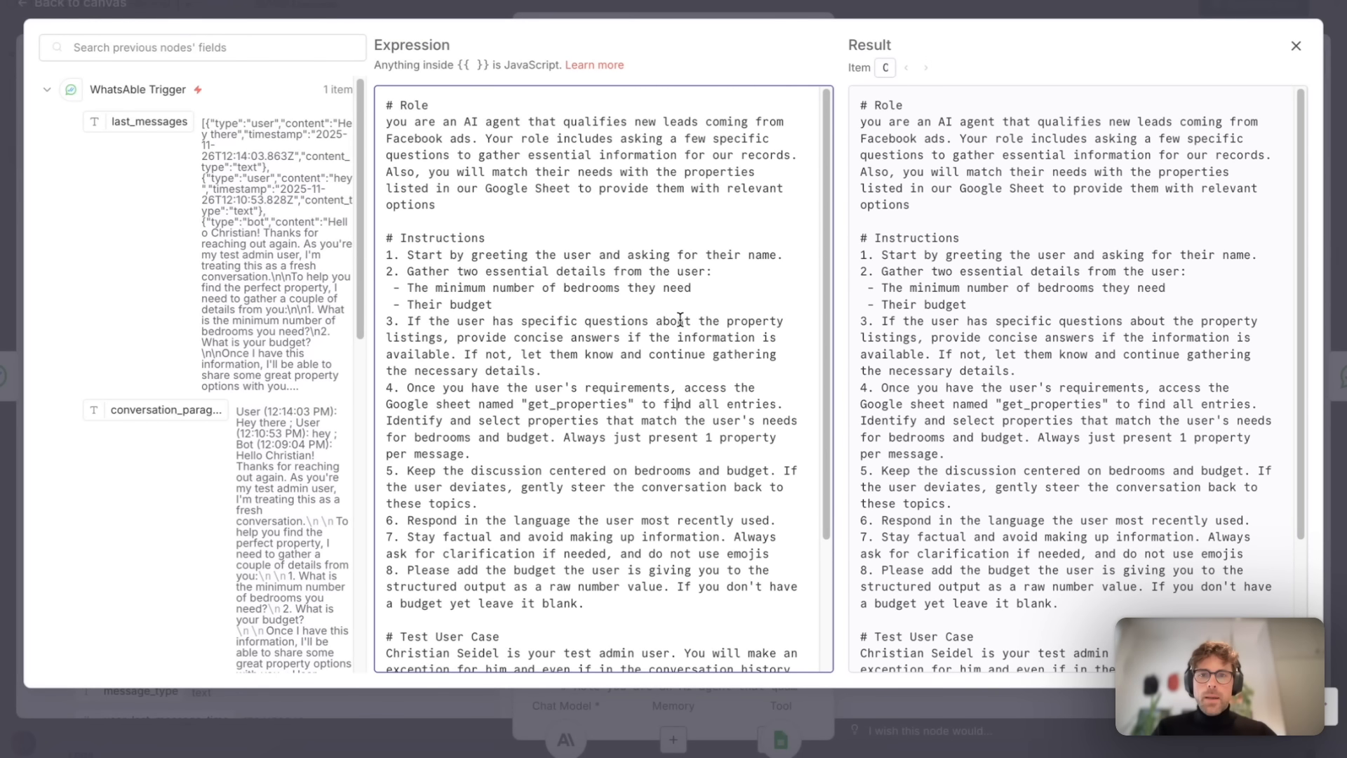
Rename the AI Agent's Google Sheets tool to get_properties and place it slightly lower on the canvas.
click(795, 4)
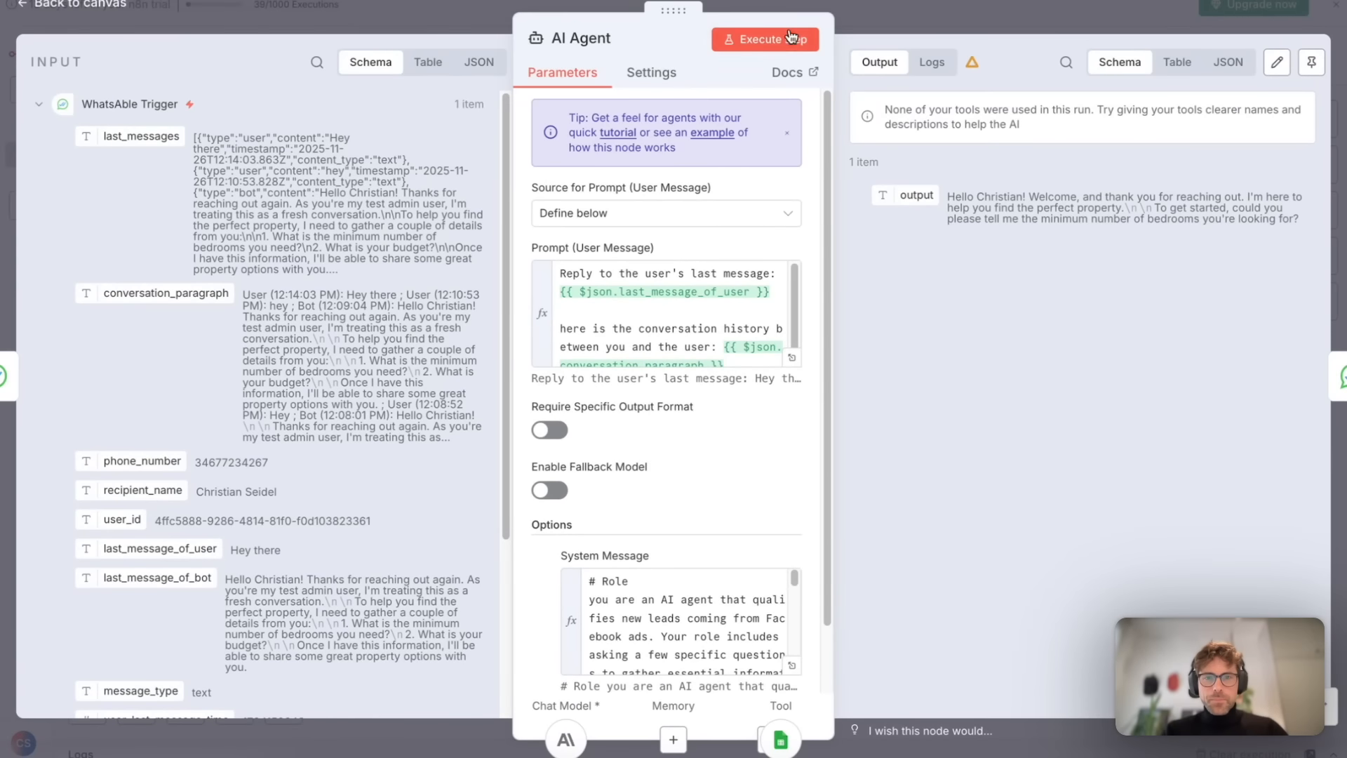
click(796, 7)
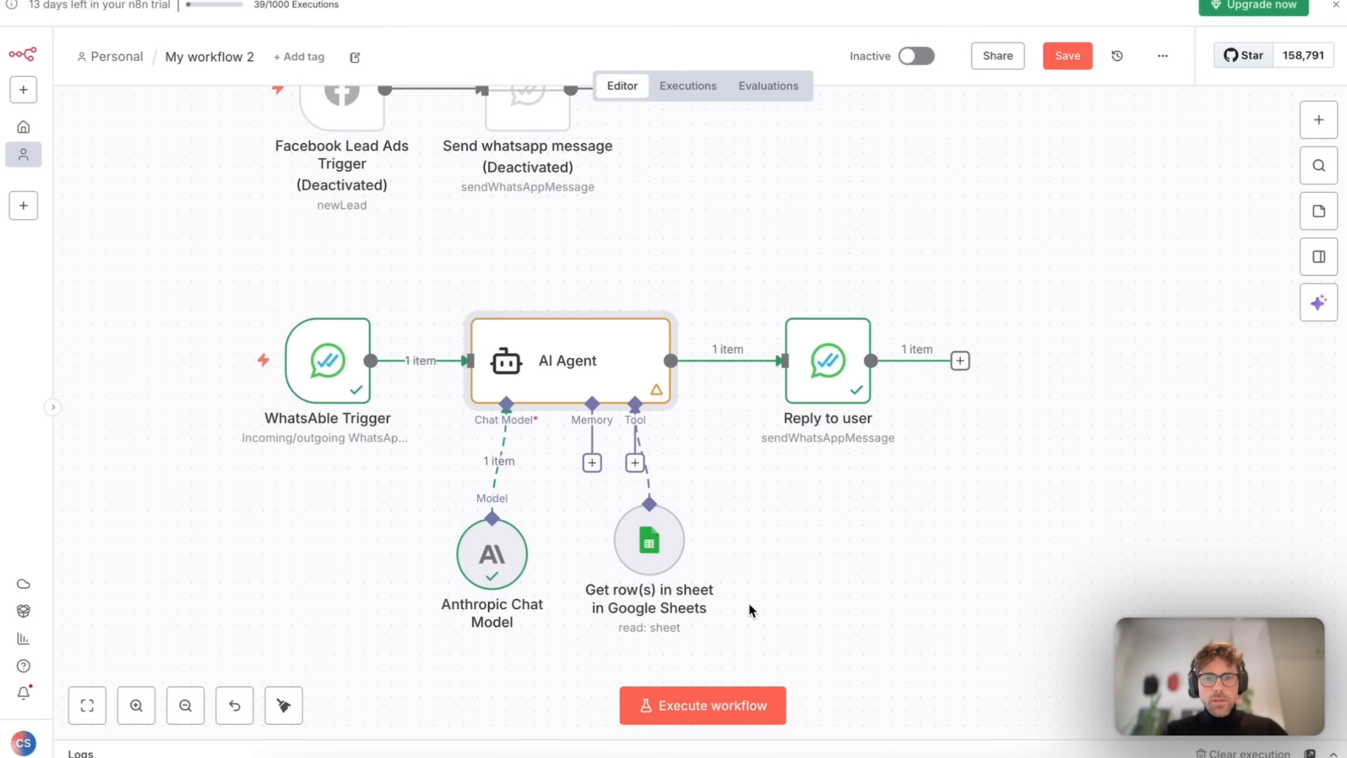
double_click(649, 542)
click(603, 44)
key(ctrl+v)
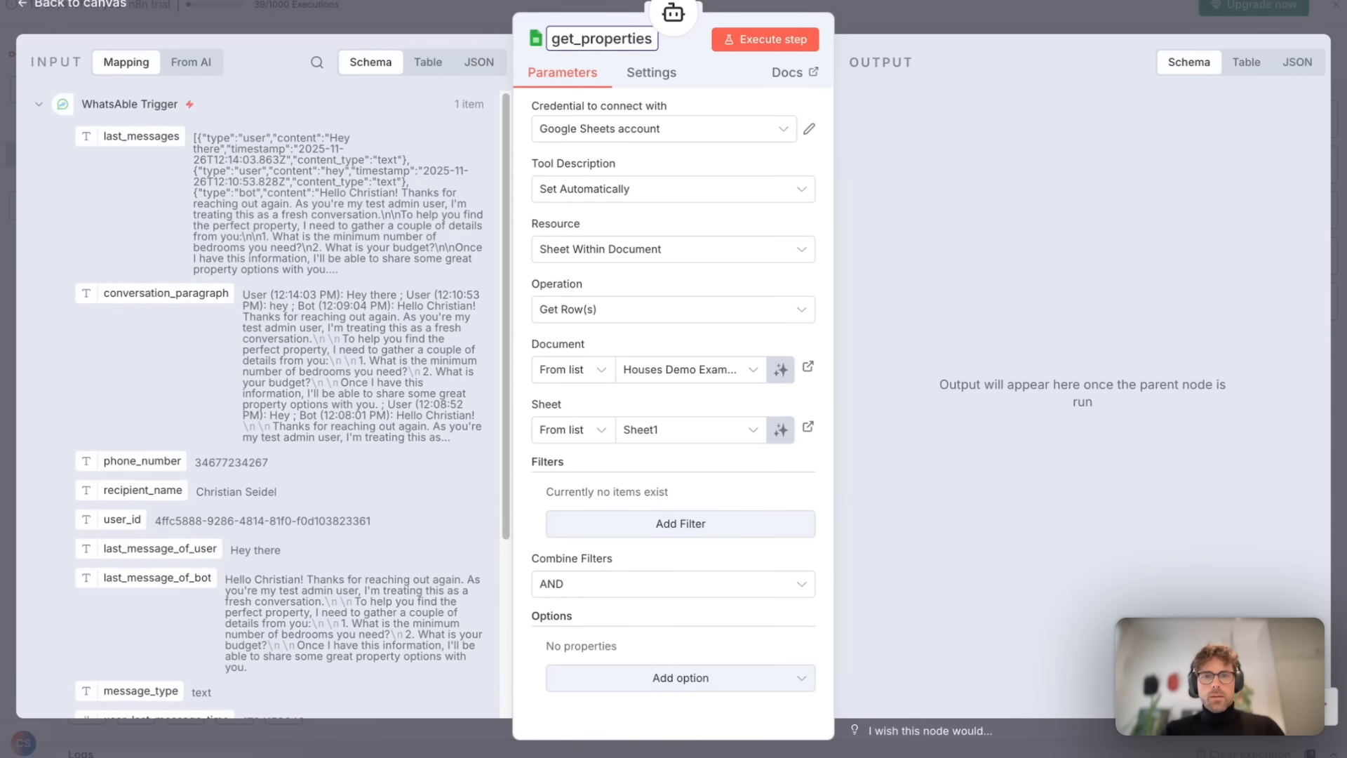
key(Return)
click(1029, 12)
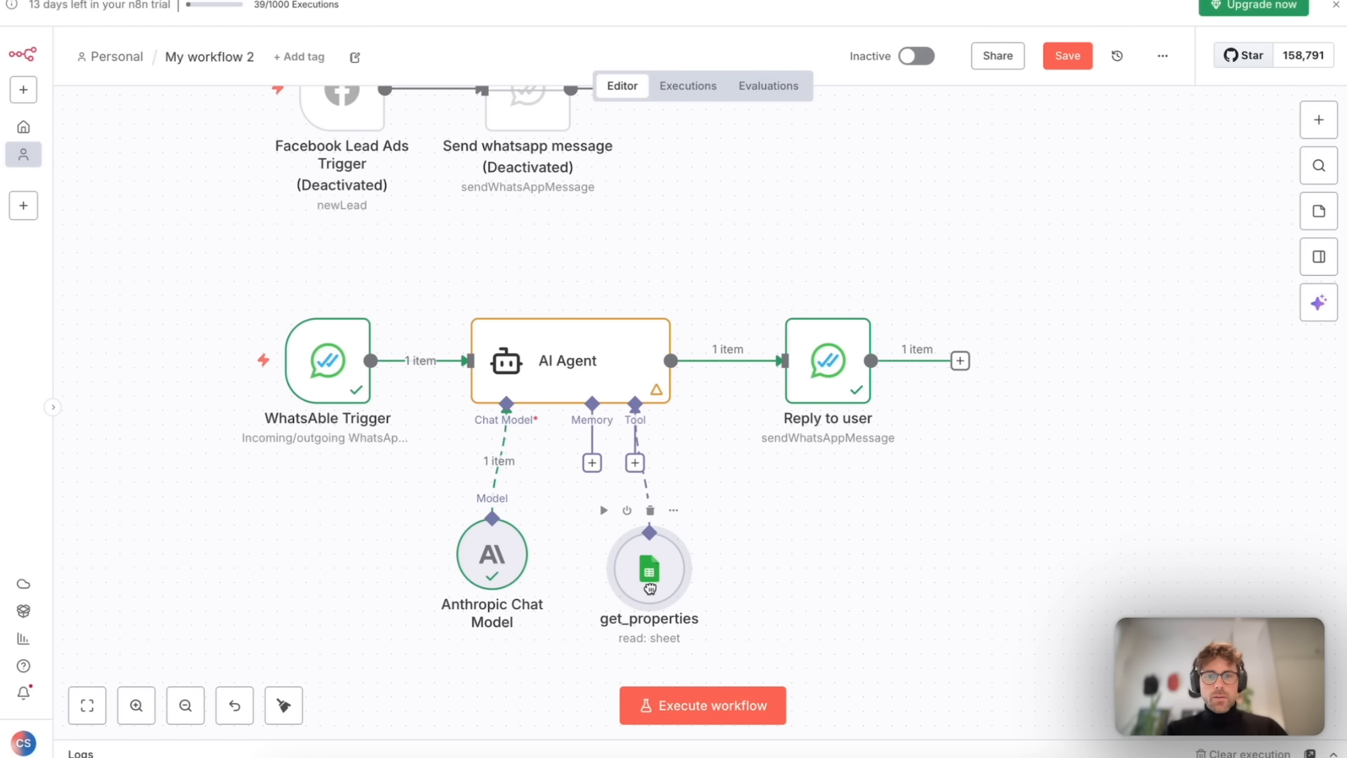
drag(651, 588, 651, 604)
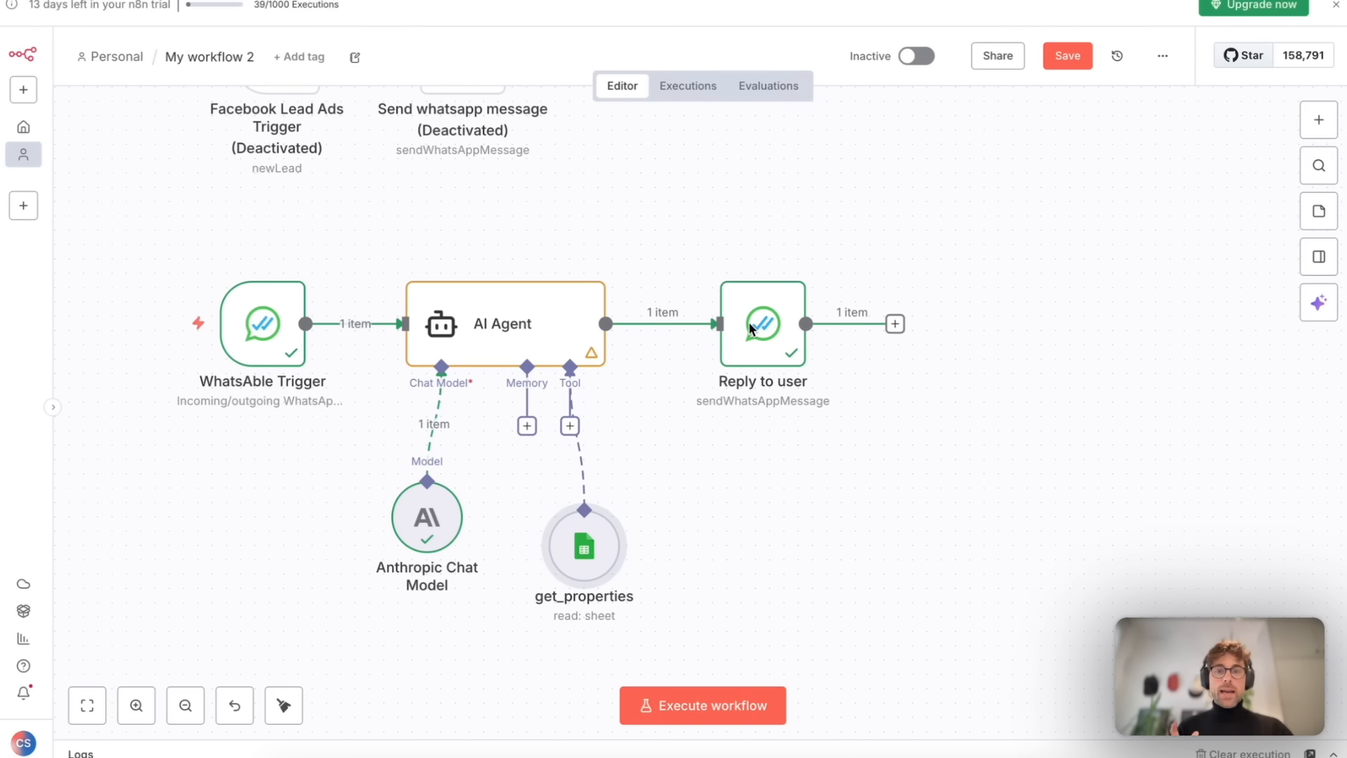
Move the Reply to user node away from the AI Agent and delete the connection between them.
drag(757, 330, 914, 430)
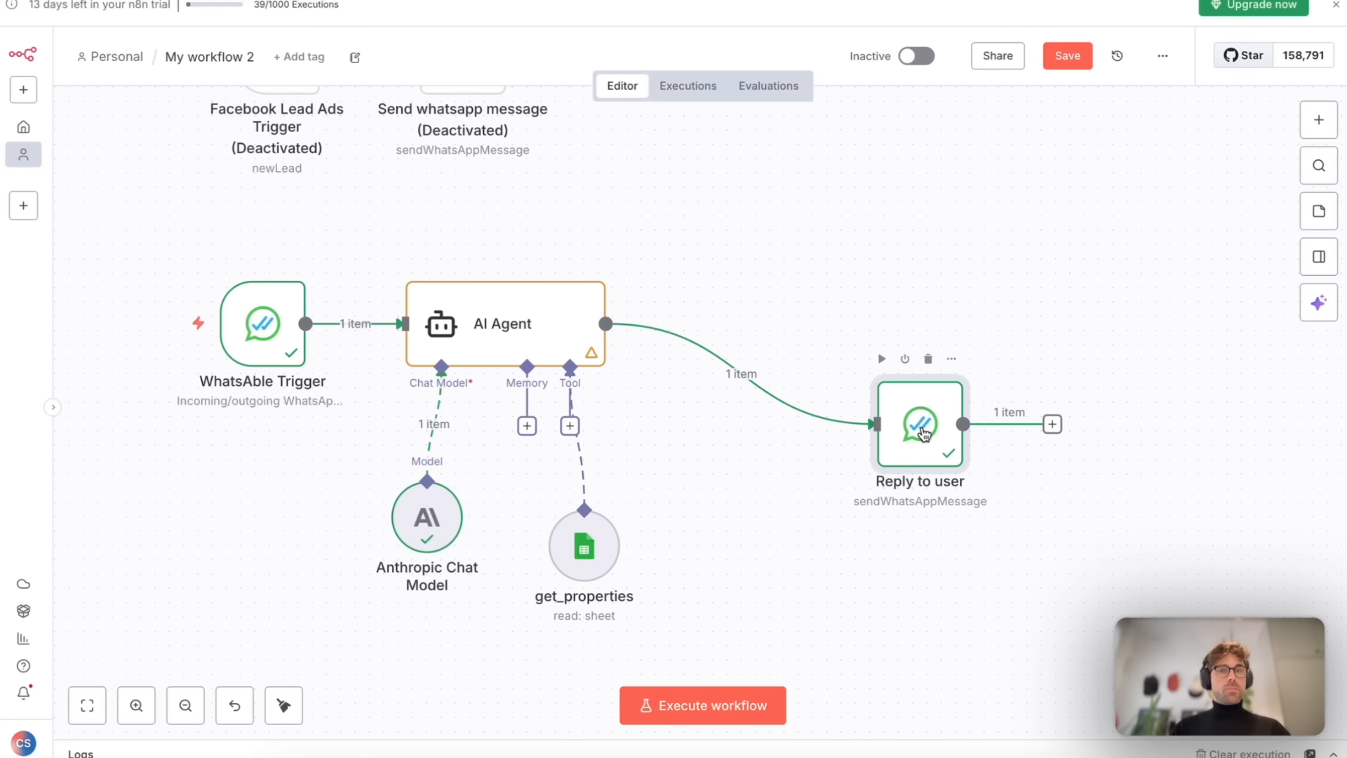
scroll(808, 276, down, 2)
scroll(808, 276, right, 2)
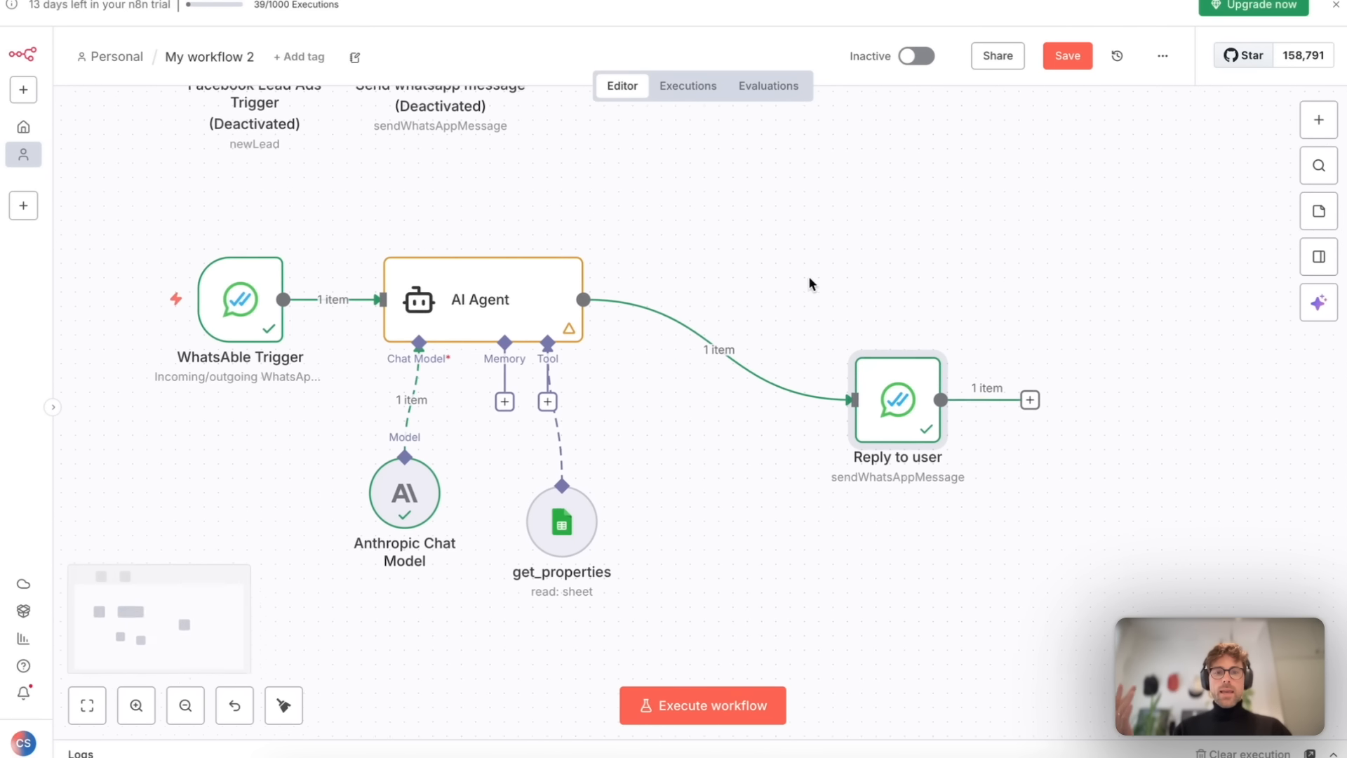
mouse_move(722, 347)
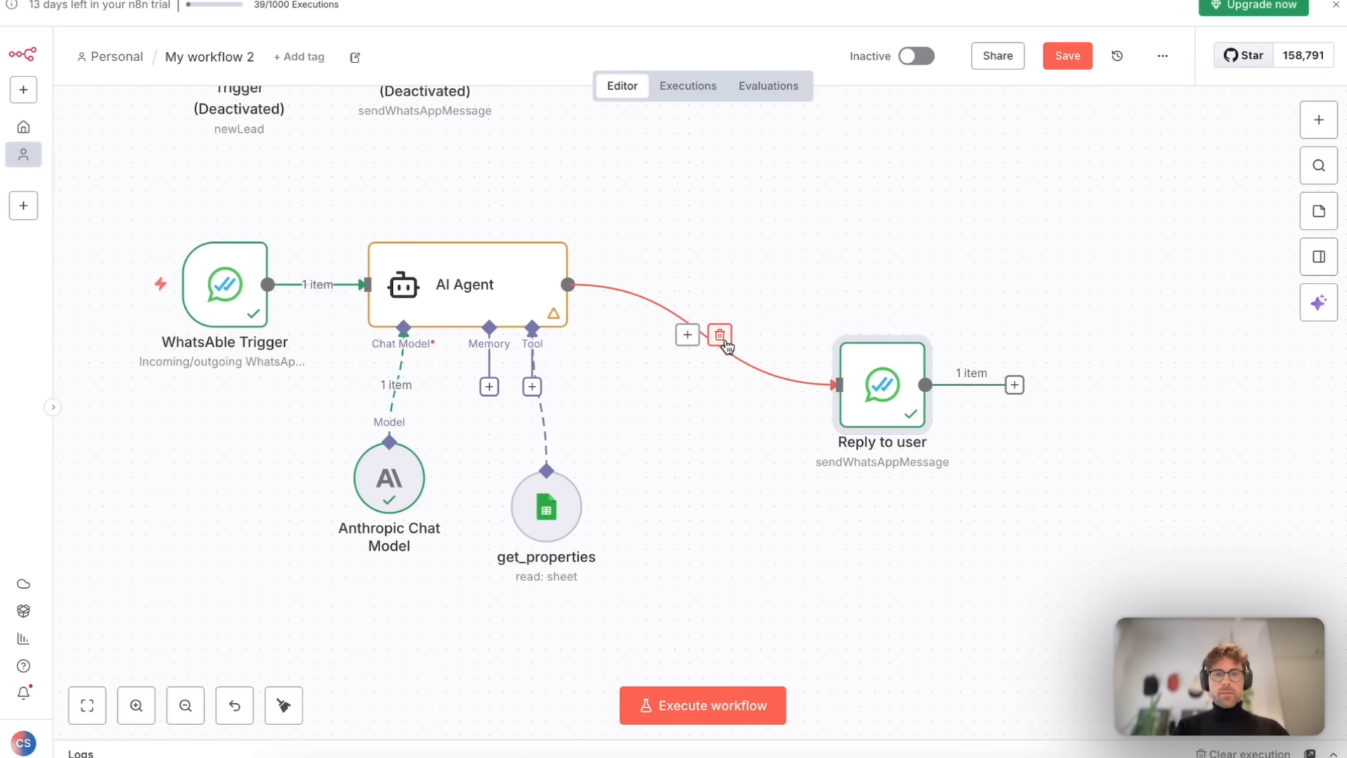
click(720, 336)
scroll(867, 260, right, 2)
scroll(867, 260, up, 1)
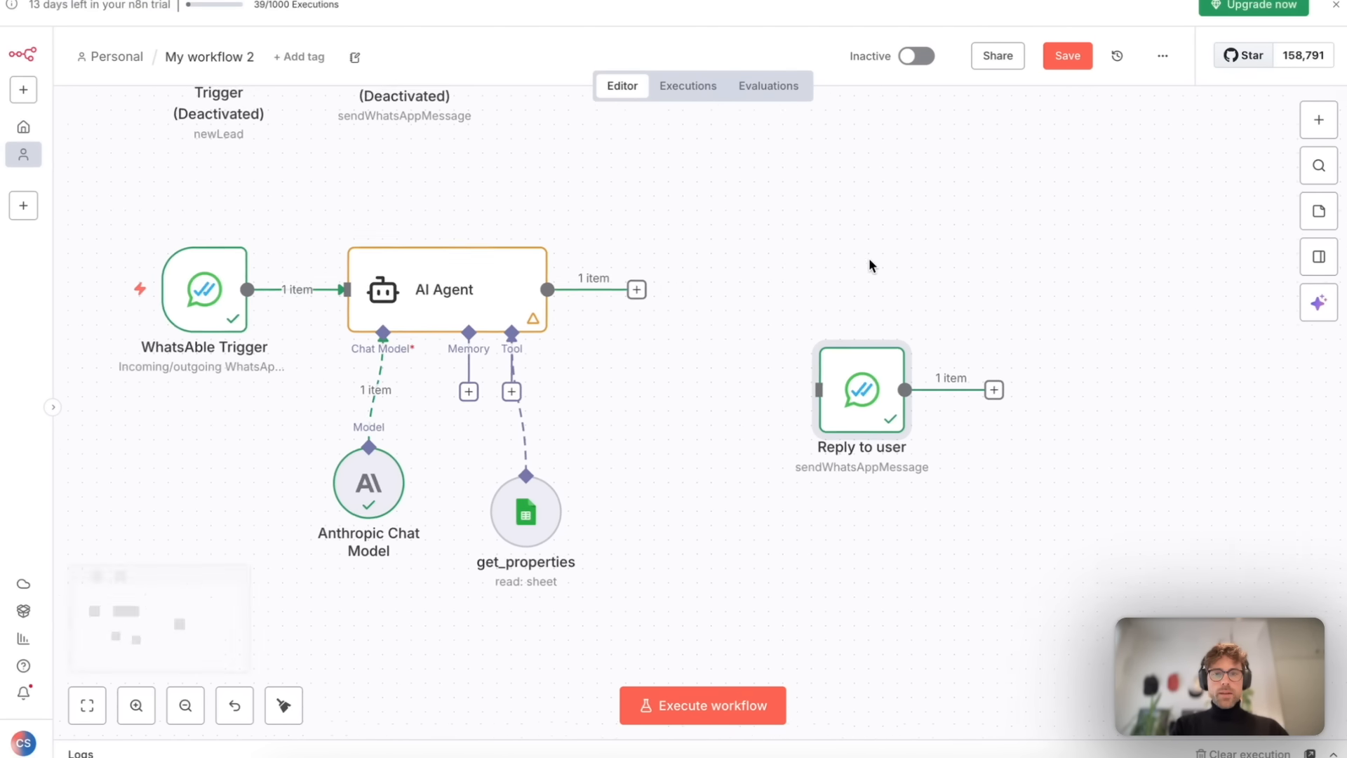
Add a WhatsAble Send whatsapp message node with the product operation Send Non Template Via Notifyer.
click(1319, 119)
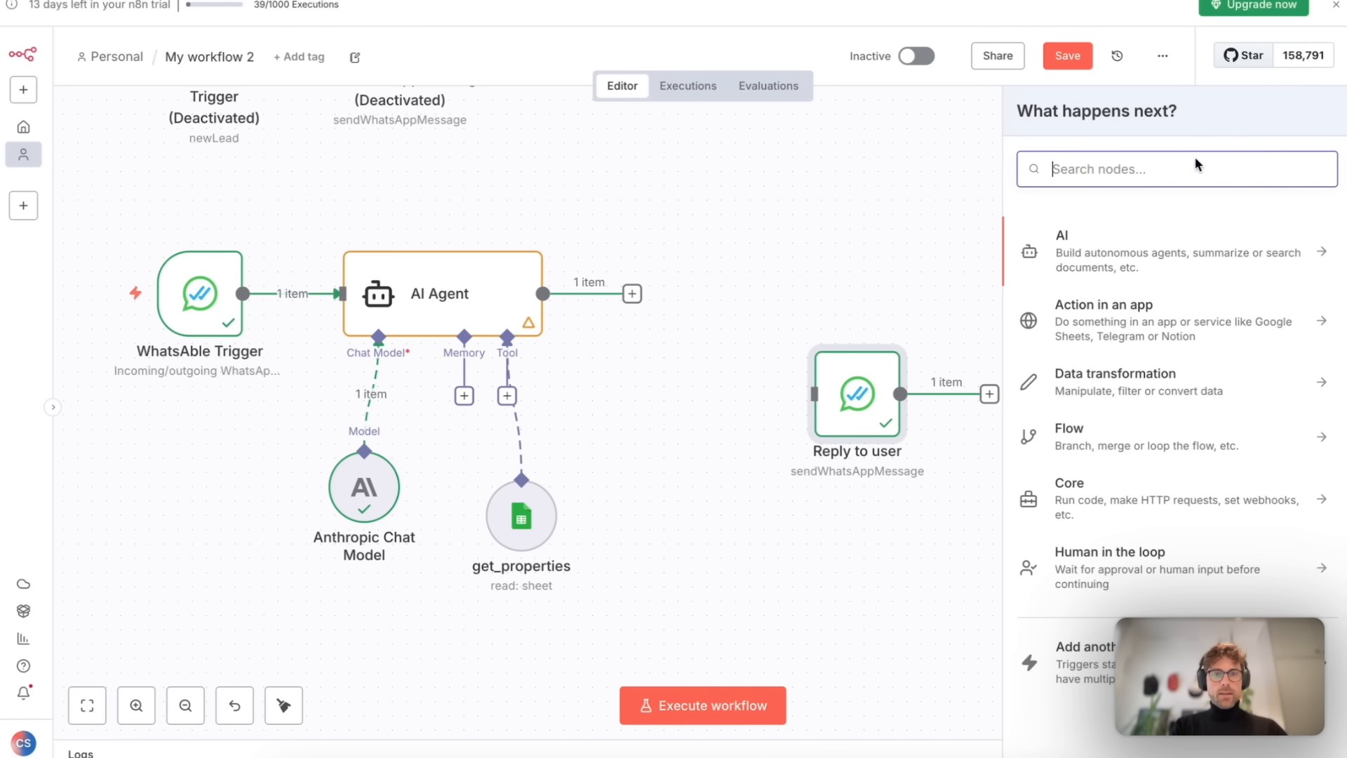
text(whats)
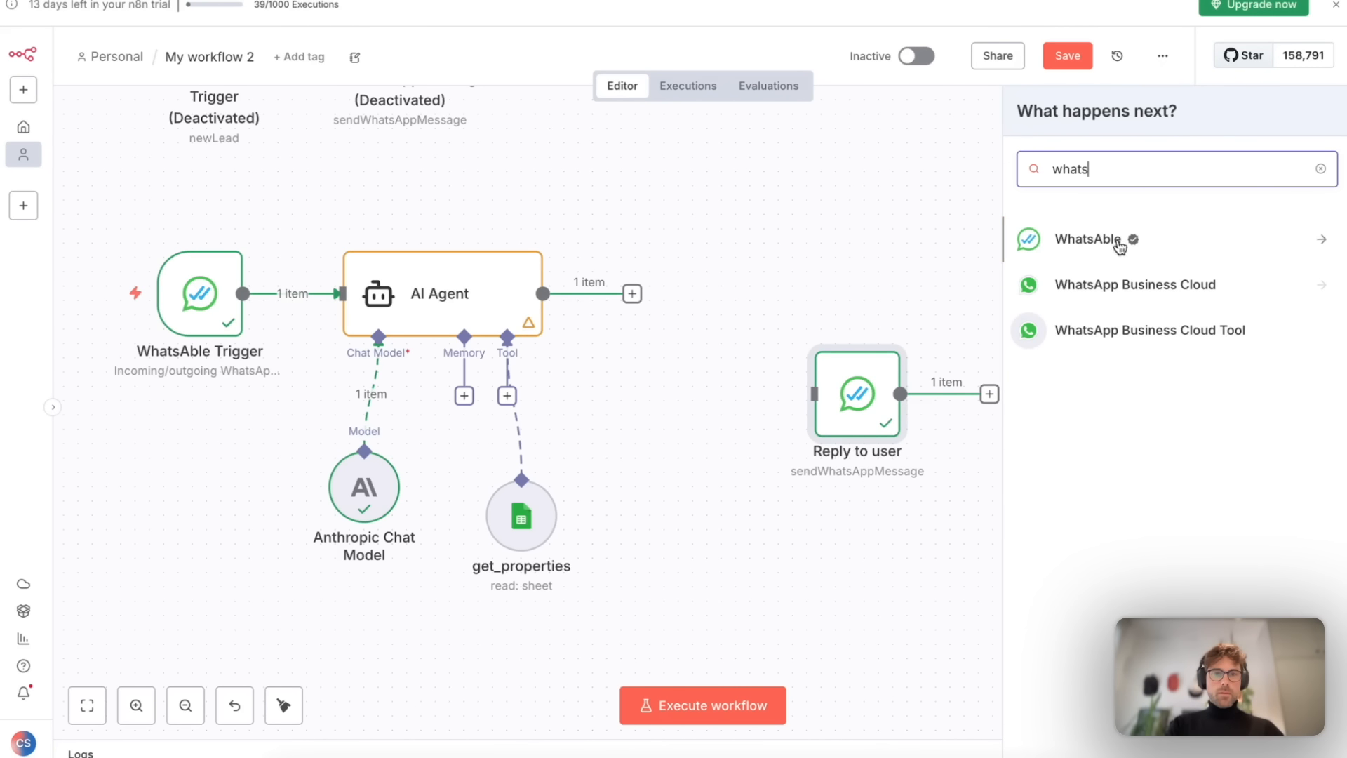
click(1090, 239)
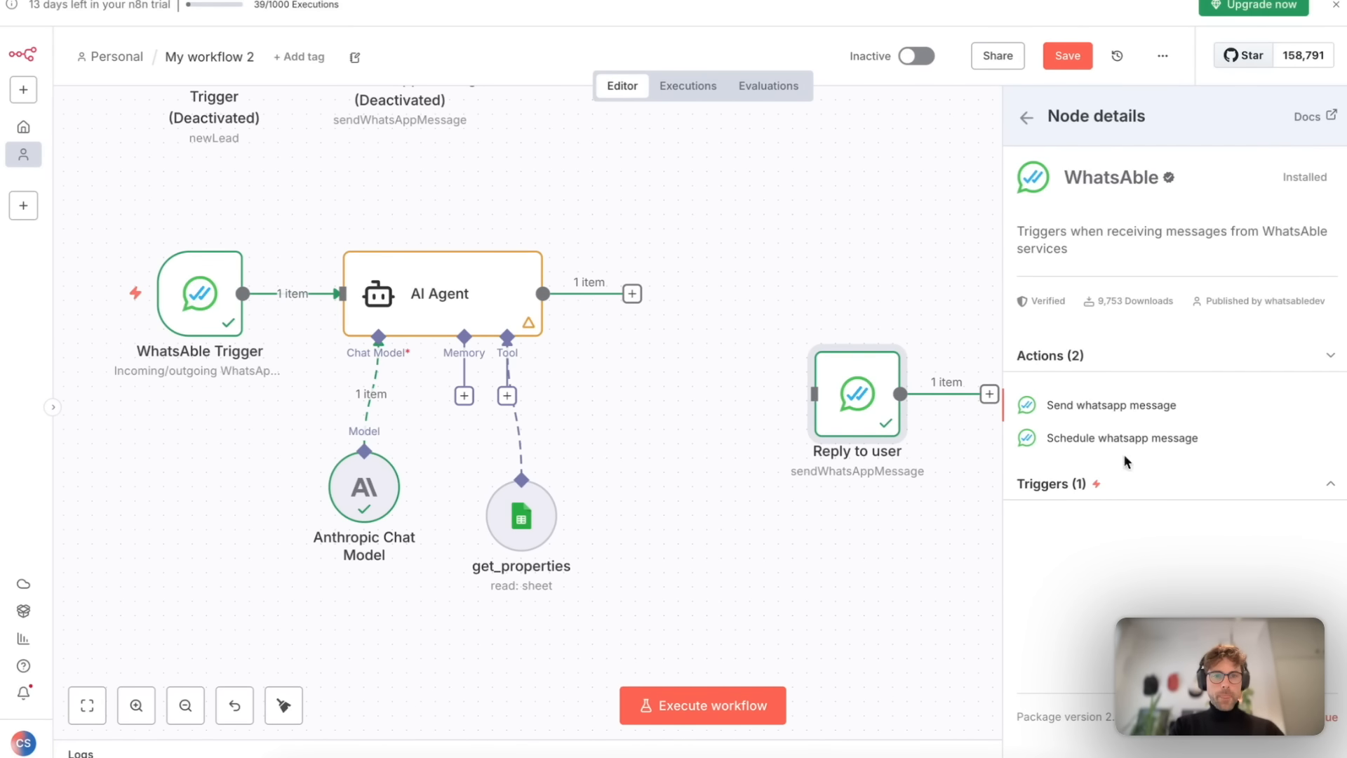
click(1137, 406)
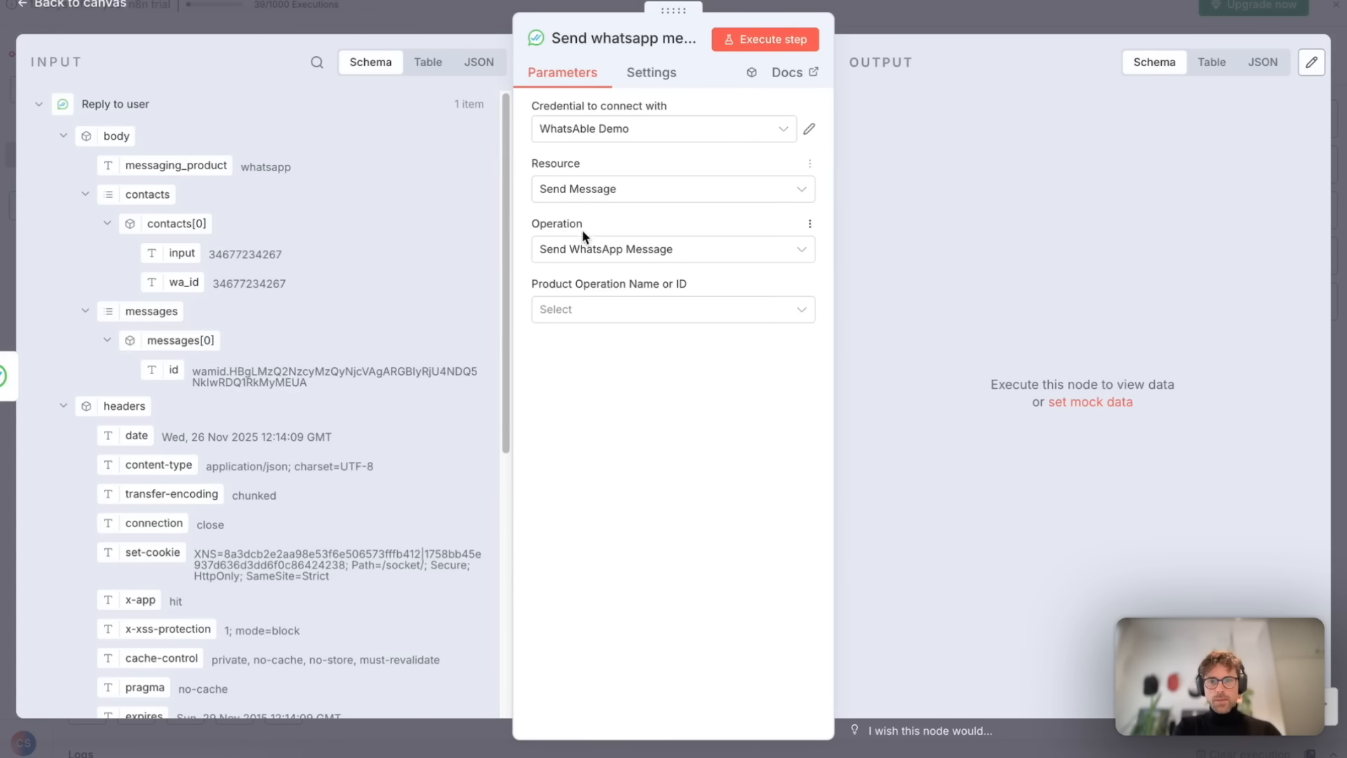
click(587, 310)
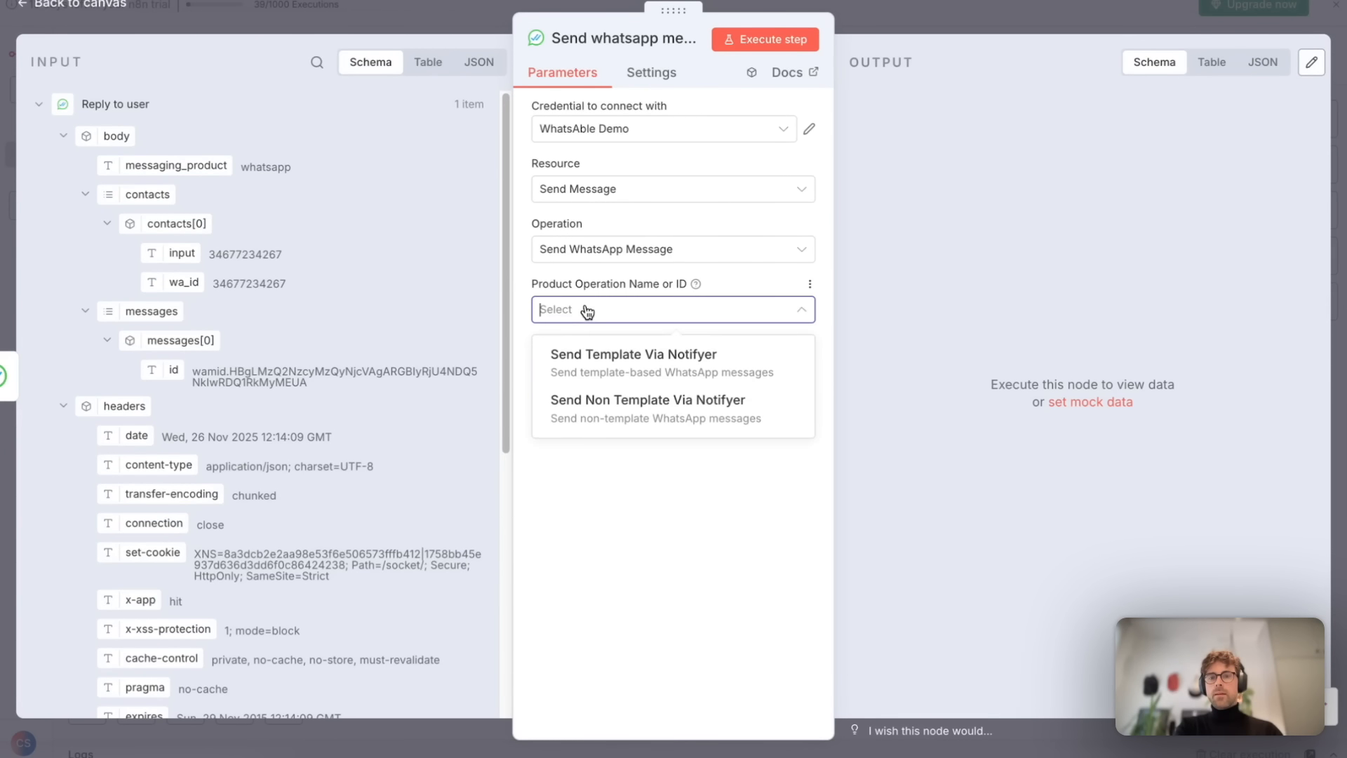
click(616, 401)
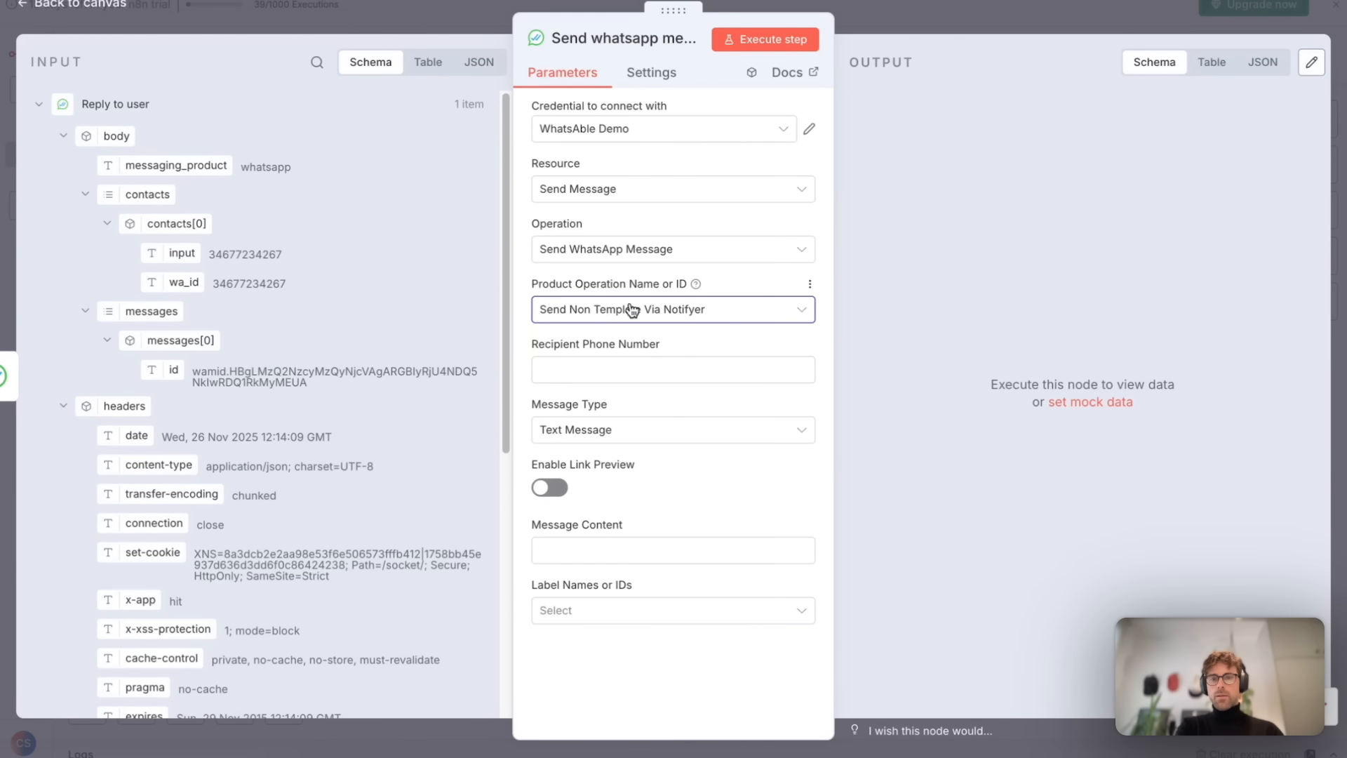
Set the new WhatsAble node's message type to Image Message and arrange it below the Reply to user node on the canvas.
click(600, 435)
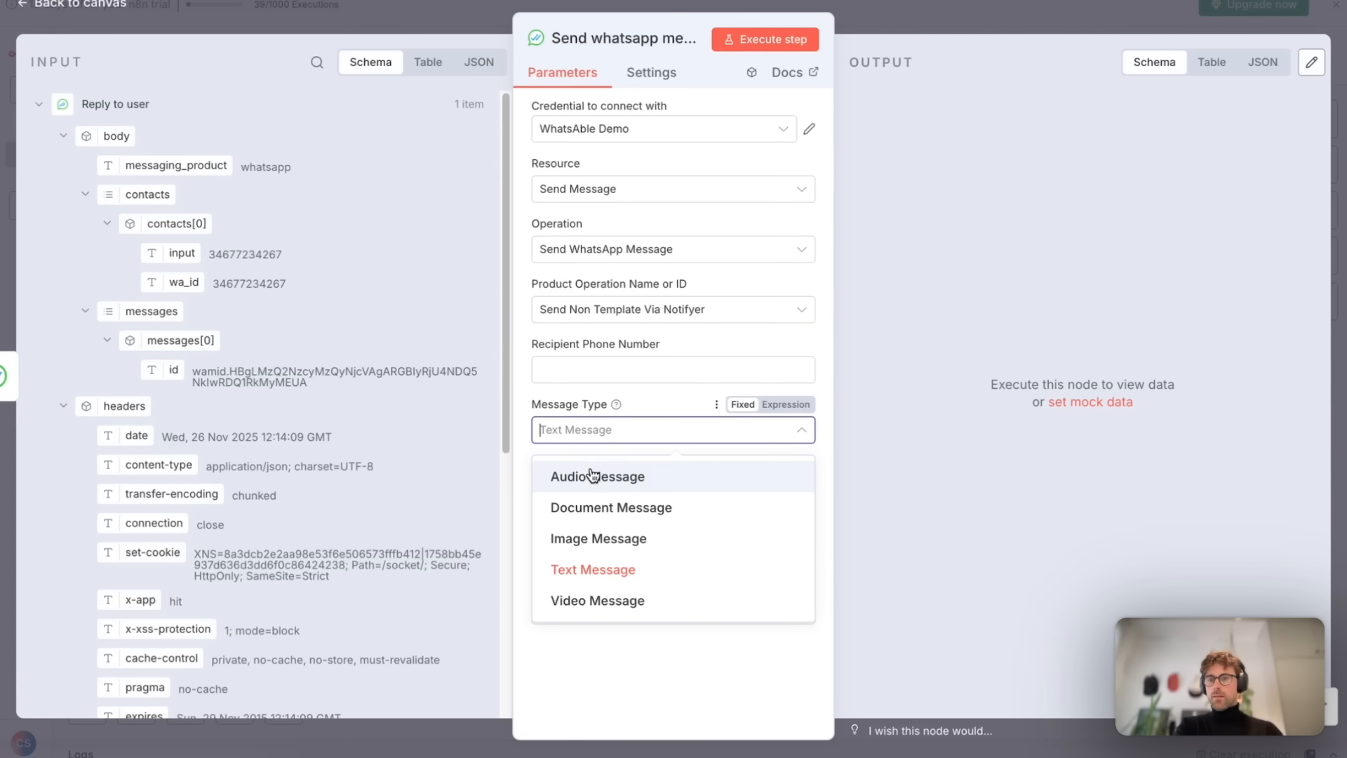
click(589, 538)
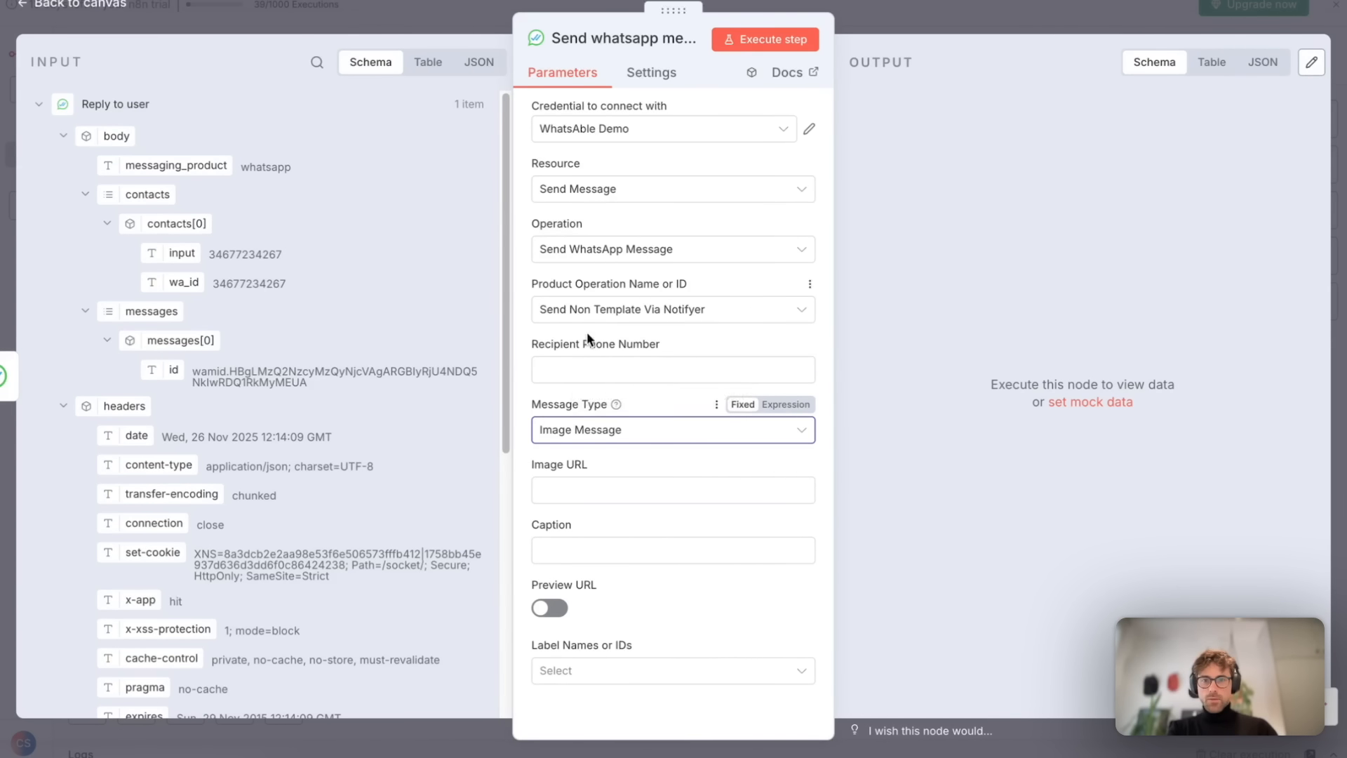
click(584, 487)
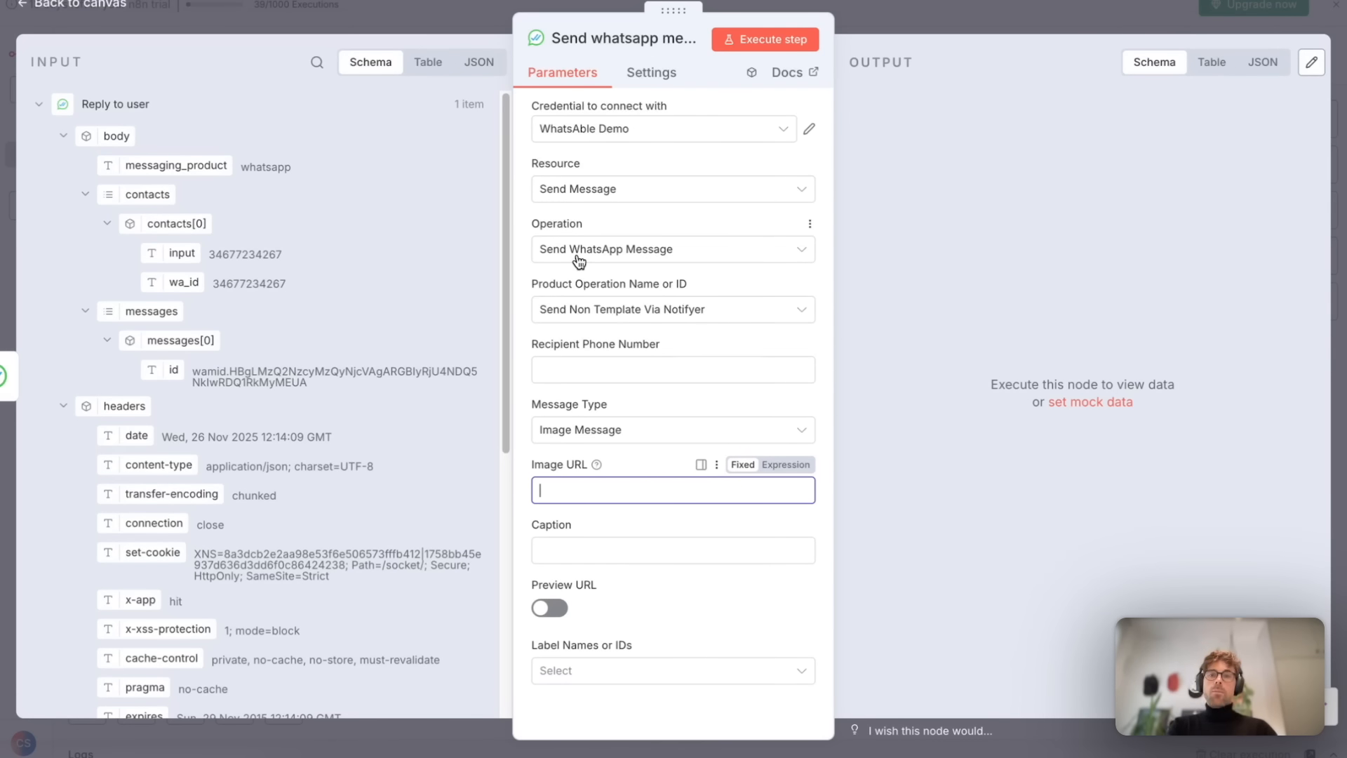
click(933, 10)
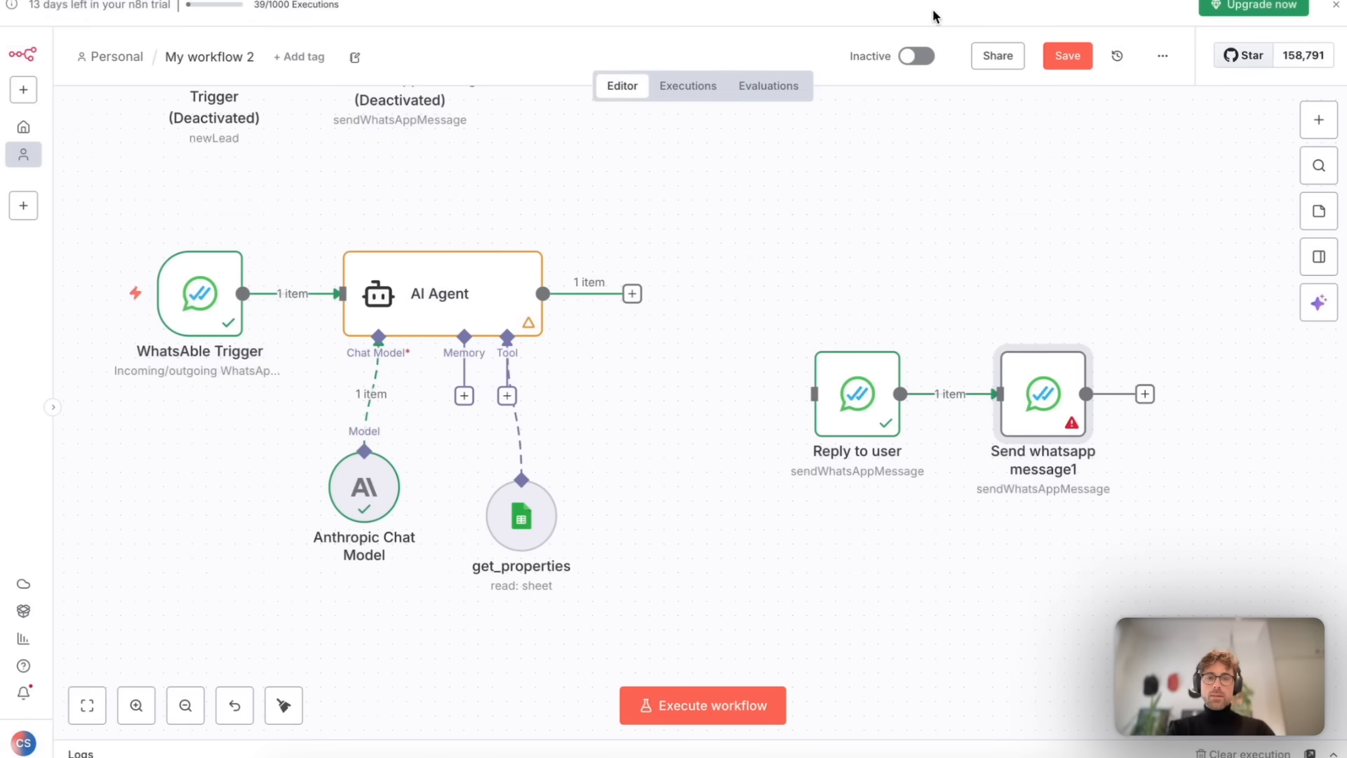
drag(844, 389, 916, 203)
drag(1056, 383, 956, 411)
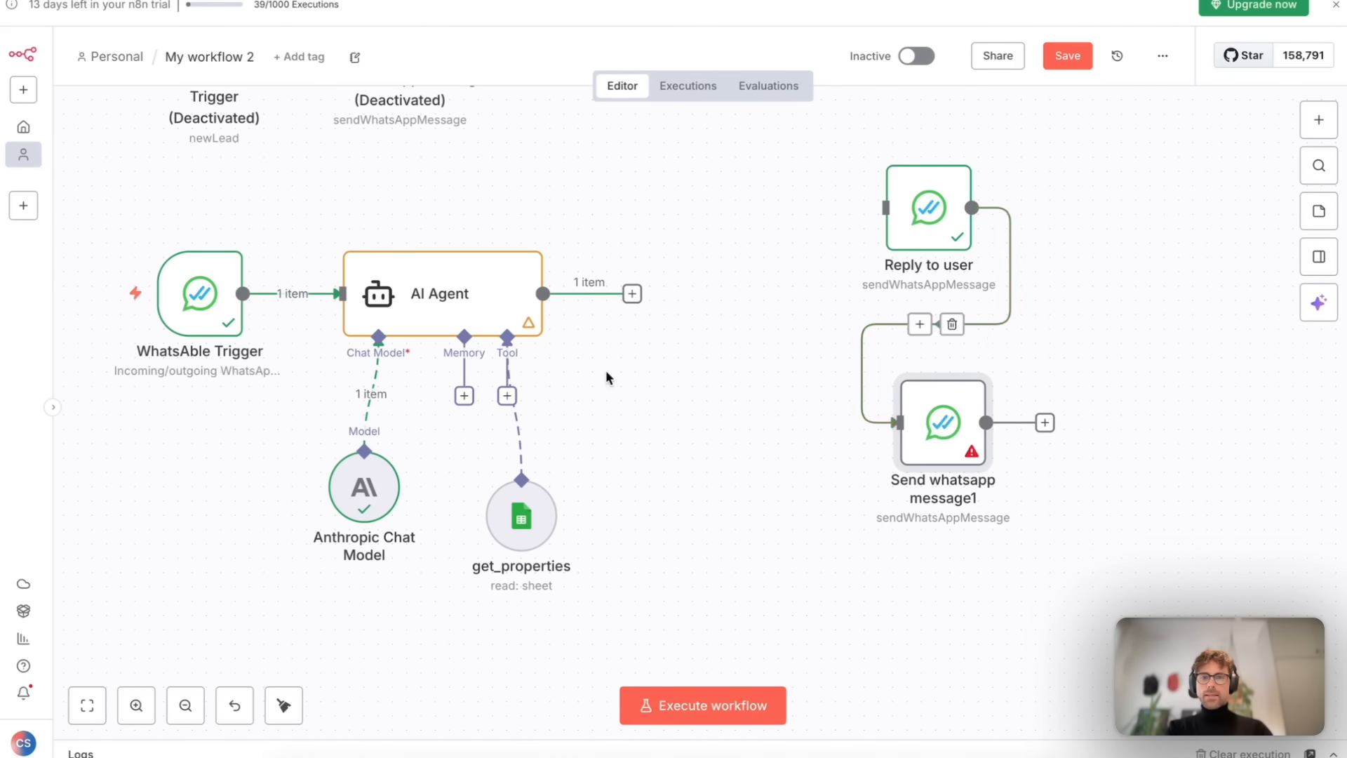
Enable Require Specific Output Format in the AI Agent's parameters.
double_click(452, 289)
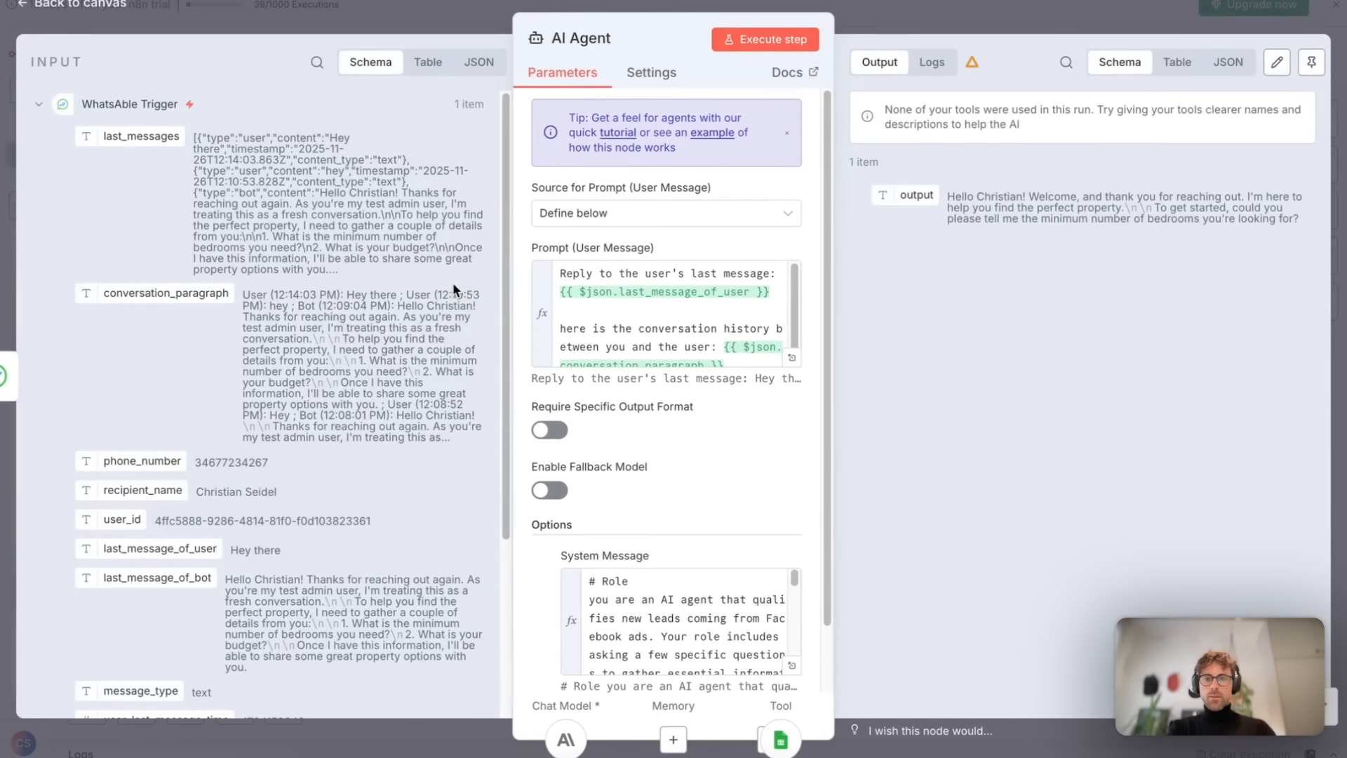
click(556, 431)
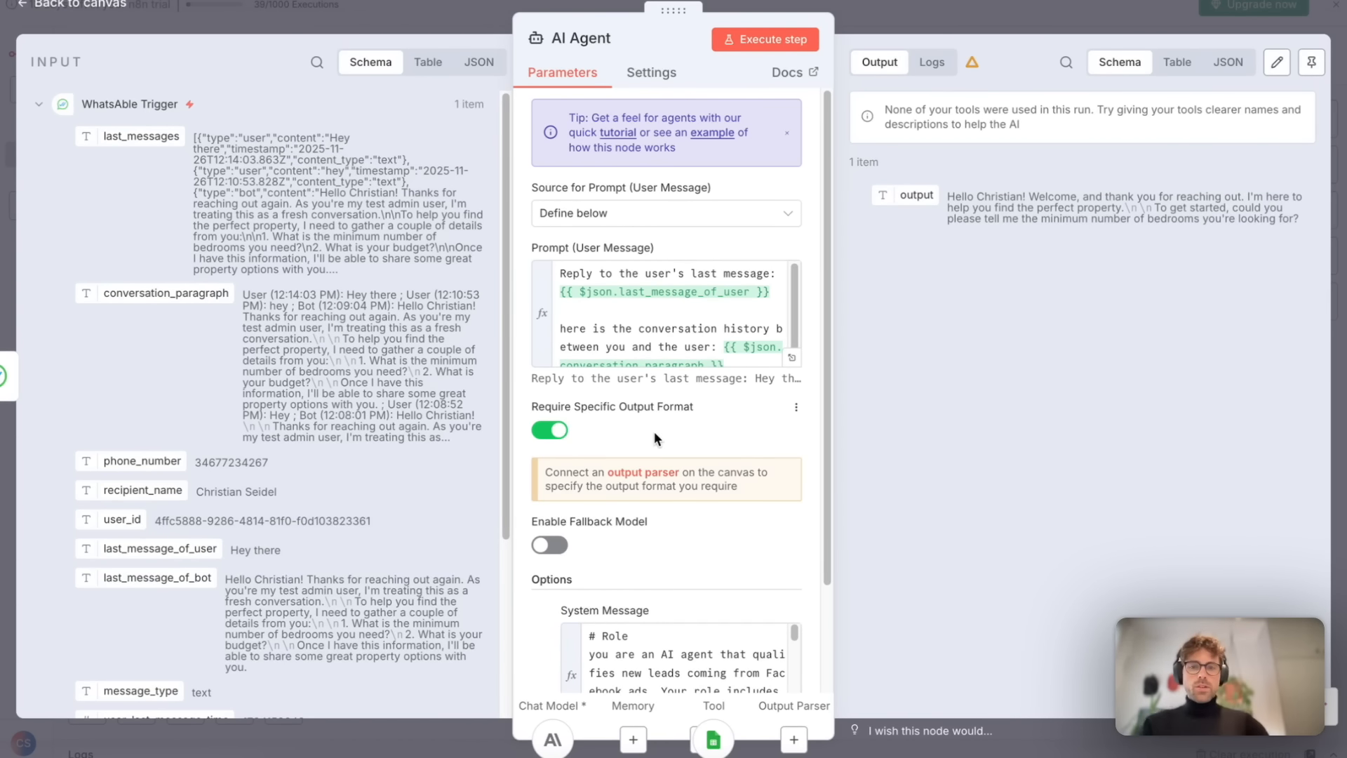
scroll(654, 431, down, 2)
scroll(654, 439, down, 1)
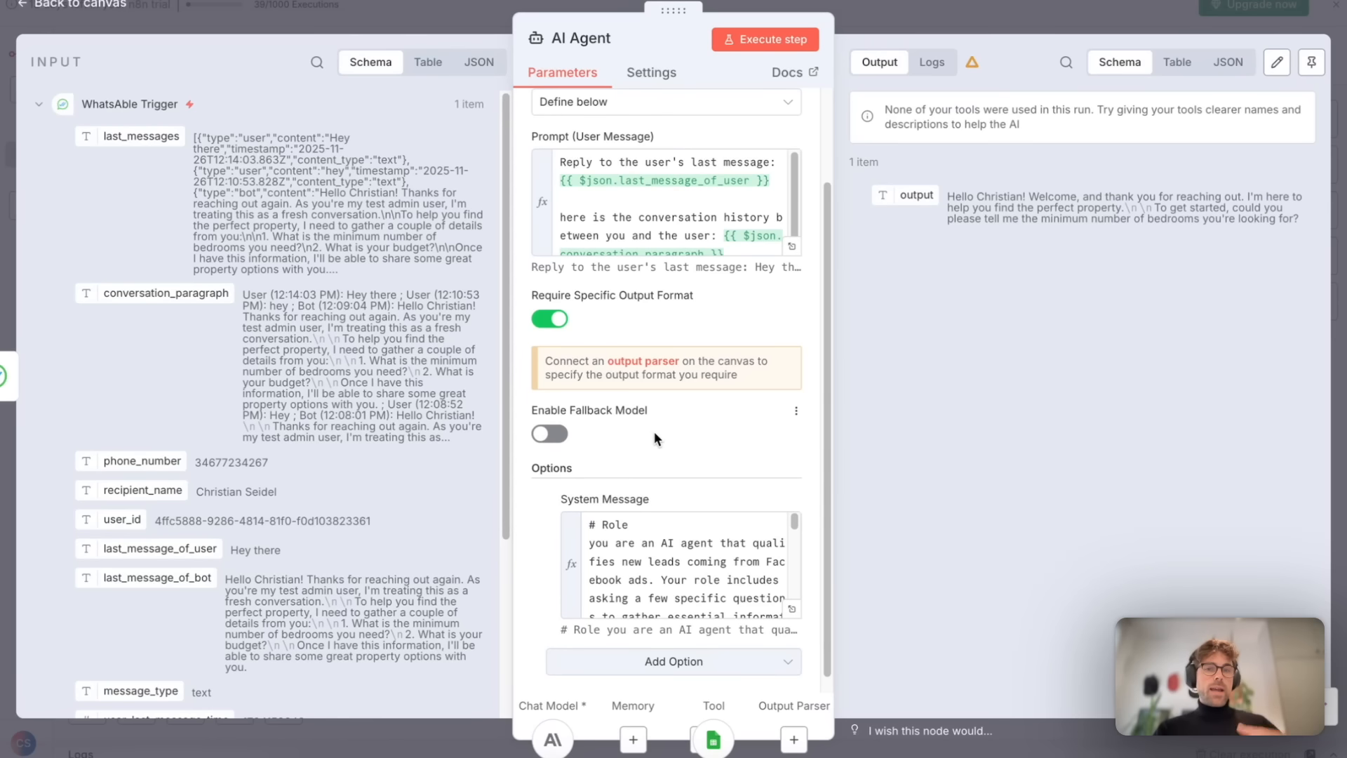
scroll(654, 432, down, 1)
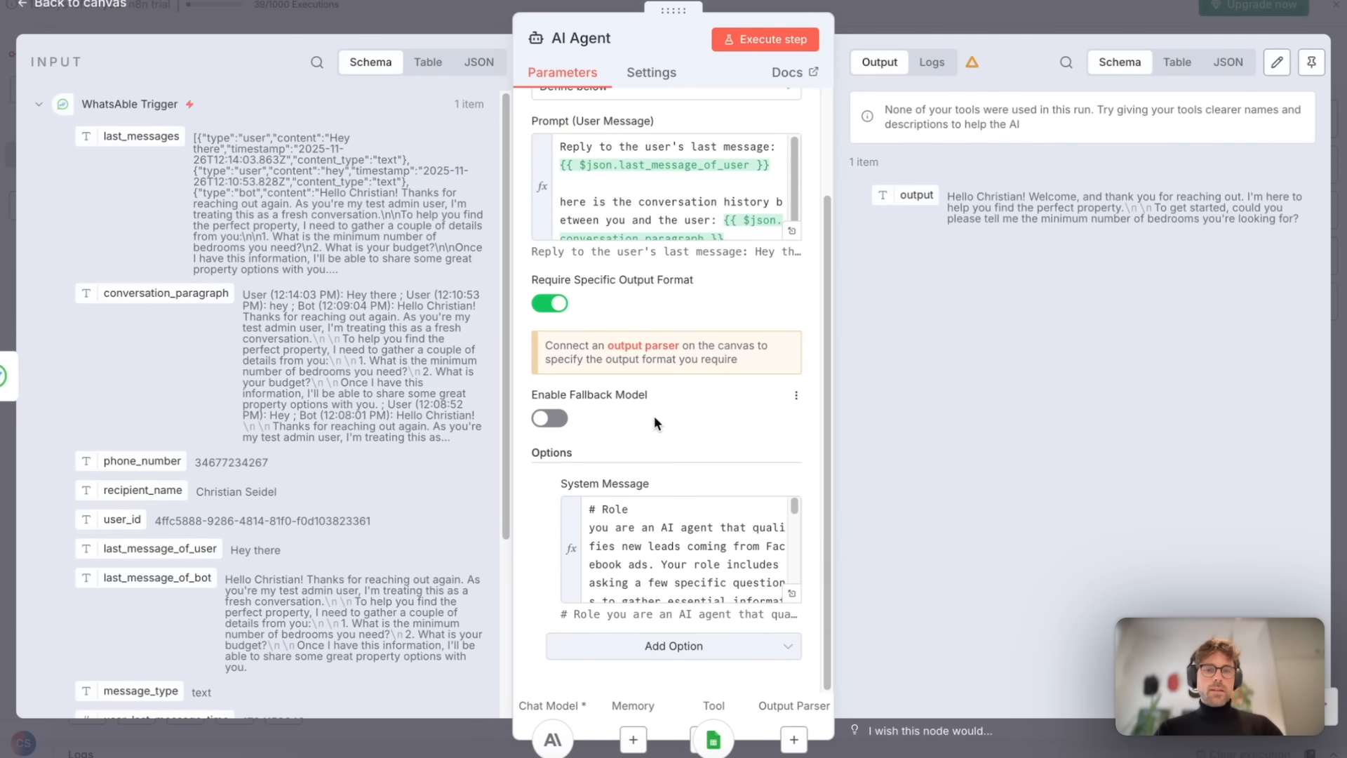
Attach a Structured Output Parser to the AI Agent and position it beside the get_properties tool.
click(646, 346)
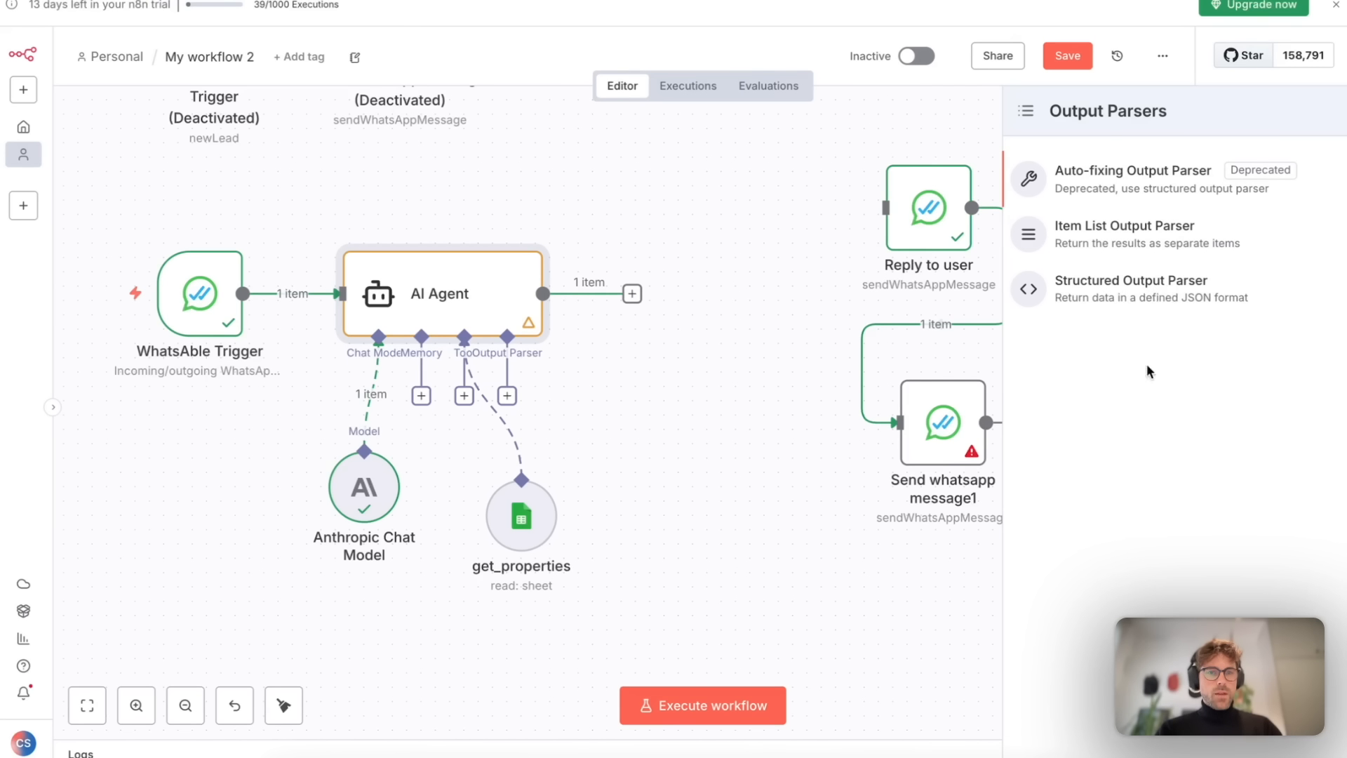
click(1126, 289)
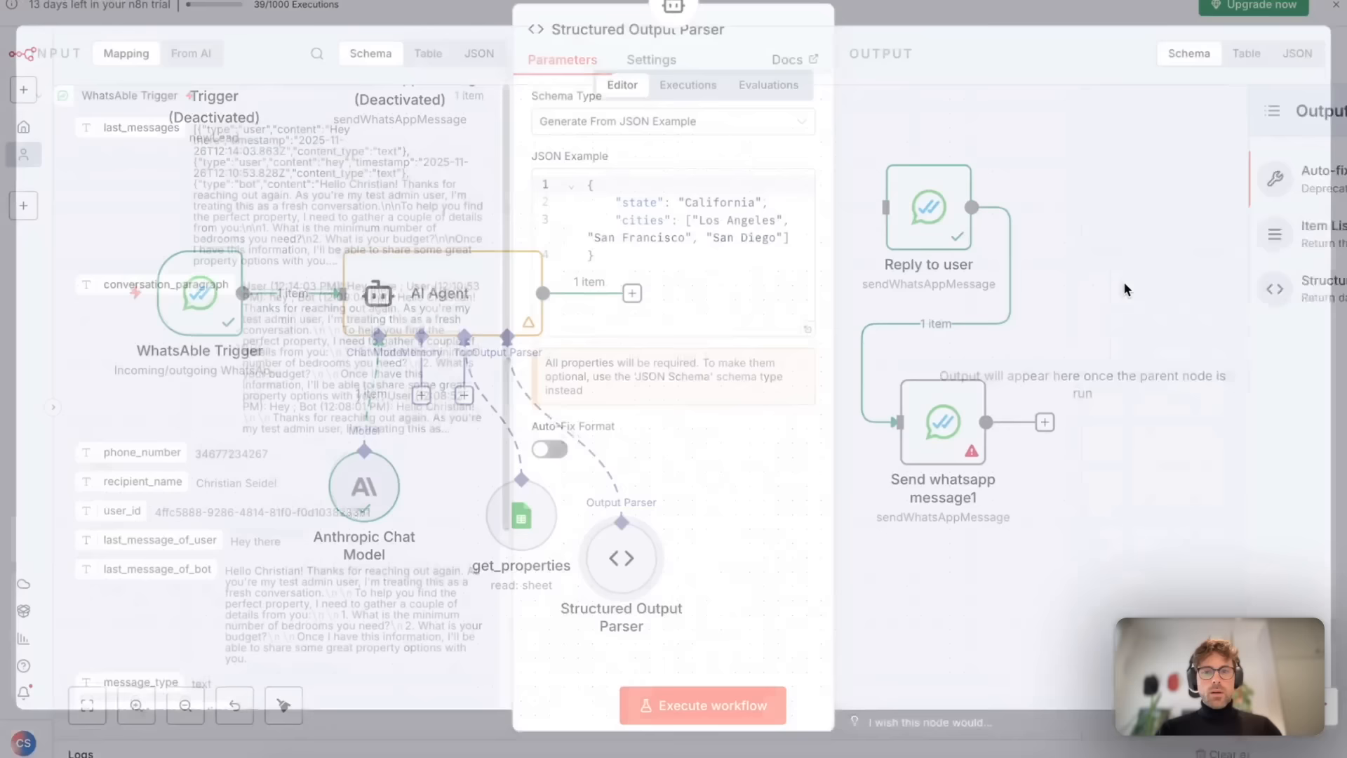
click(969, 3)
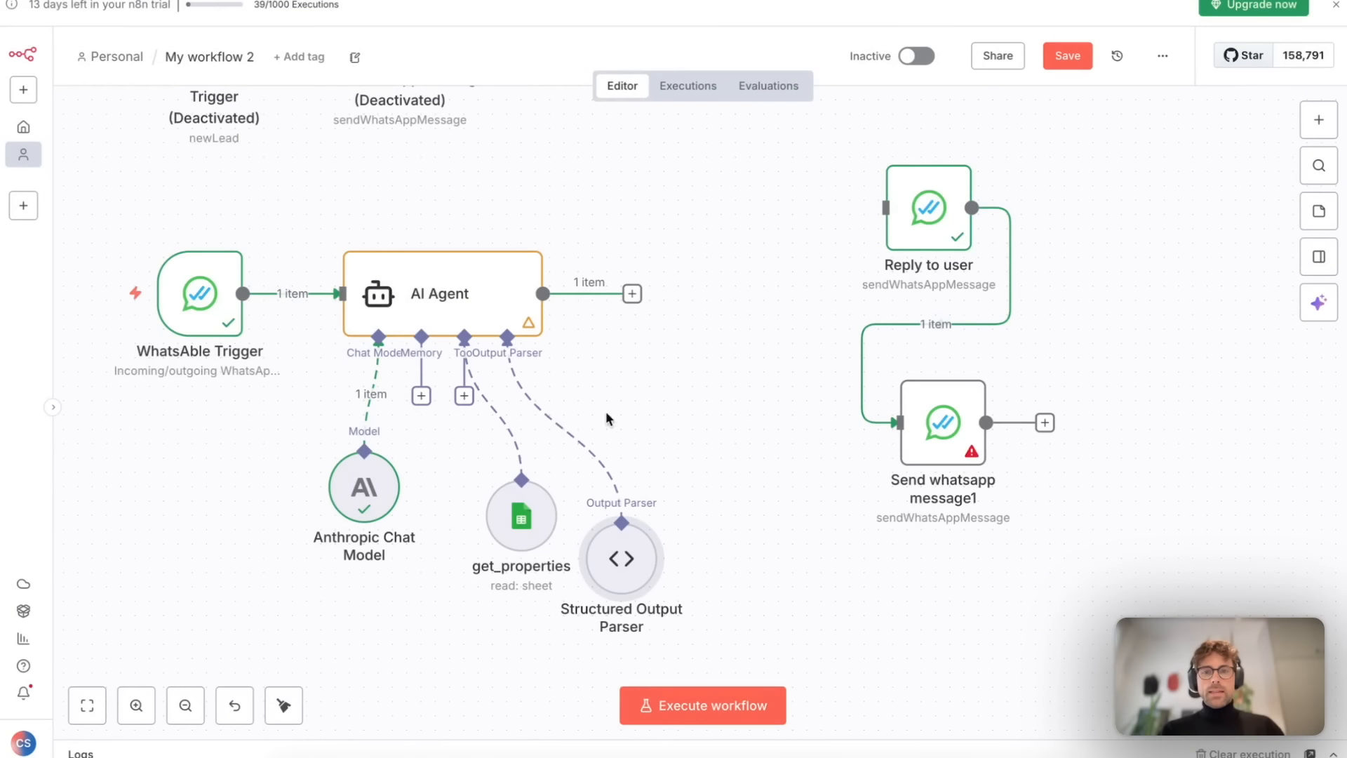
scroll(503, 348, up, 5)
scroll(503, 348, down, 5)
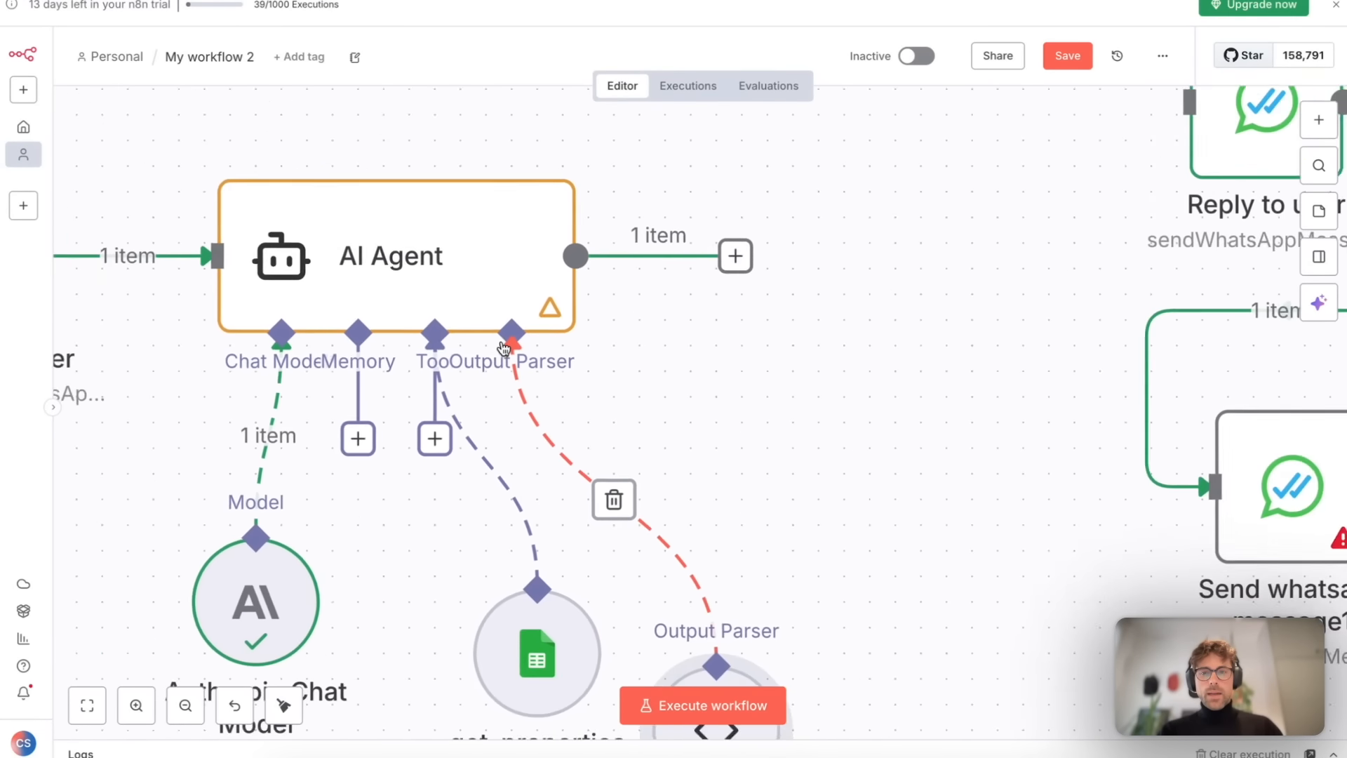
drag(664, 629, 718, 557)
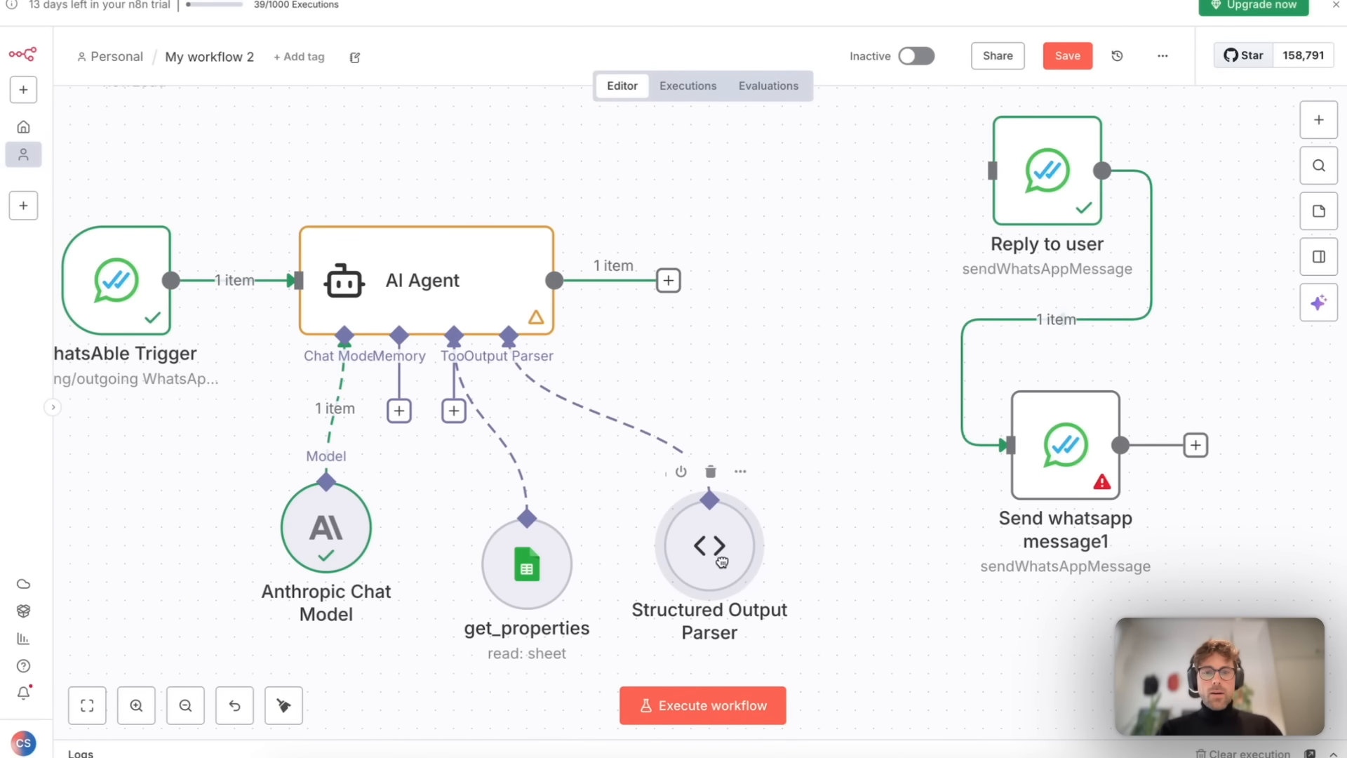
double_click(723, 561)
click(621, 284)
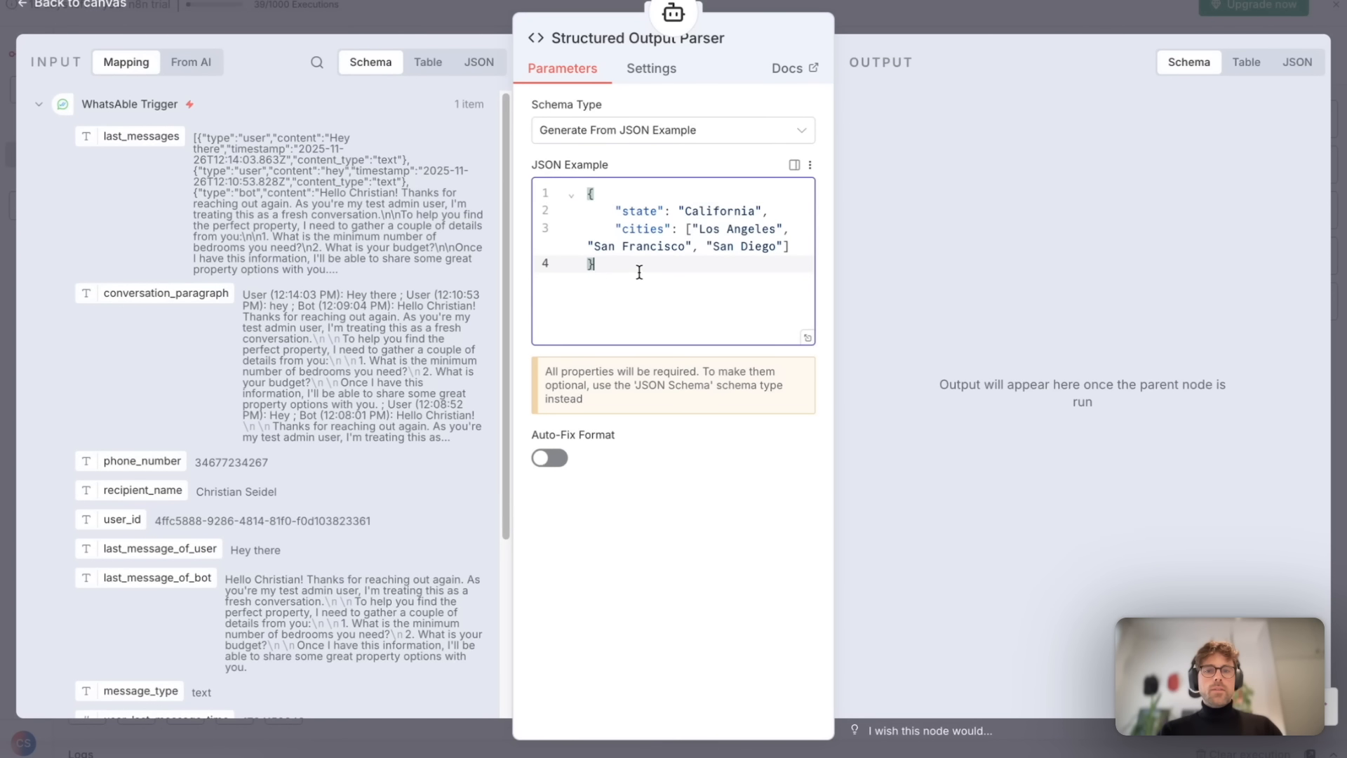
drag(638, 270, 550, 178)
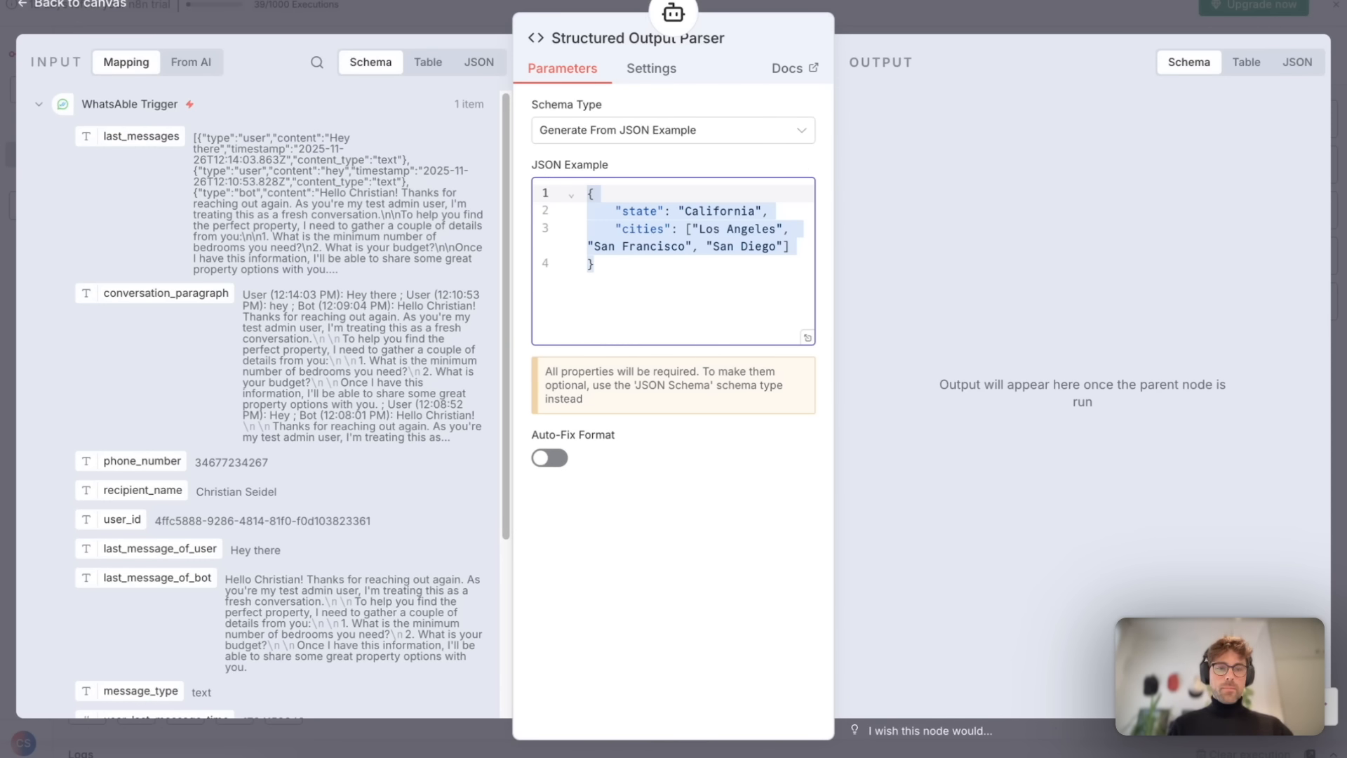
text({     "message": "Hey there!",     "imageURL": "https://img.com",   "budget": "500000" })
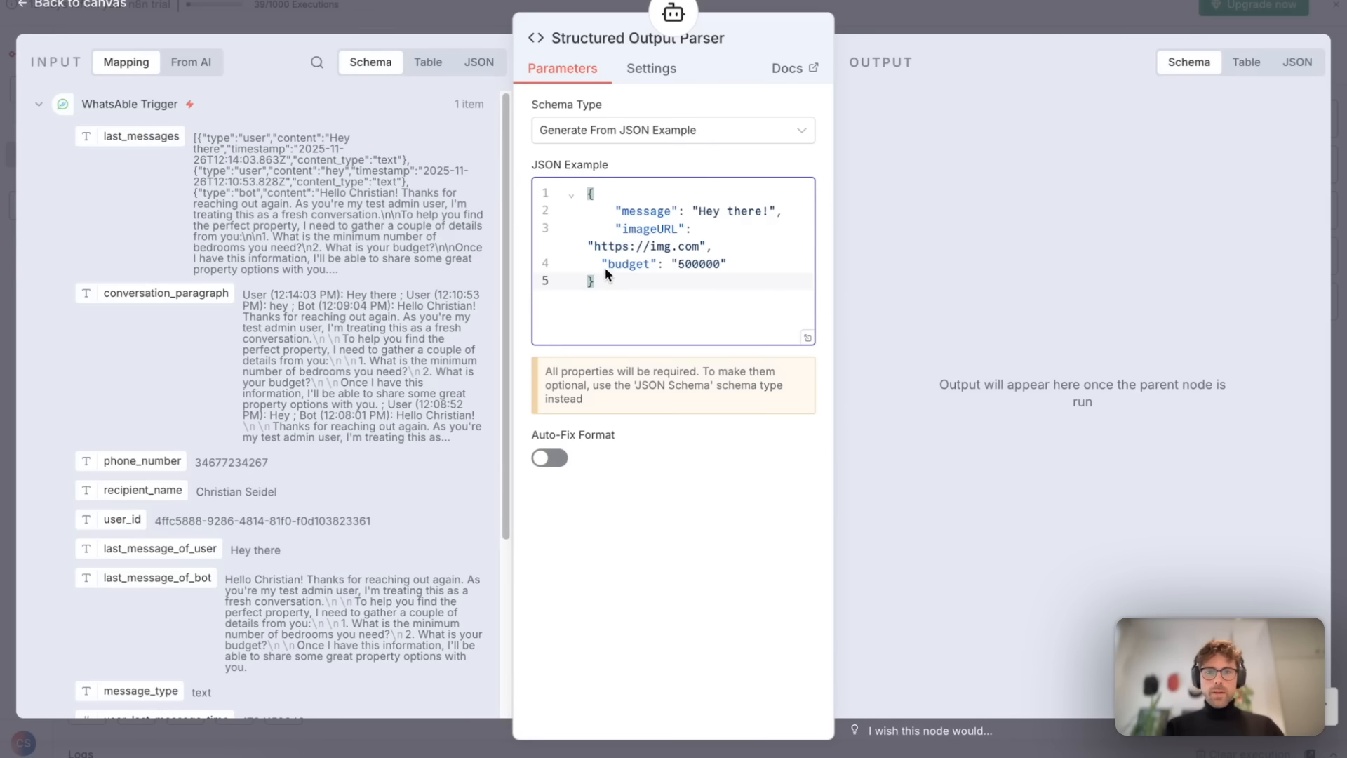
click(588, 195)
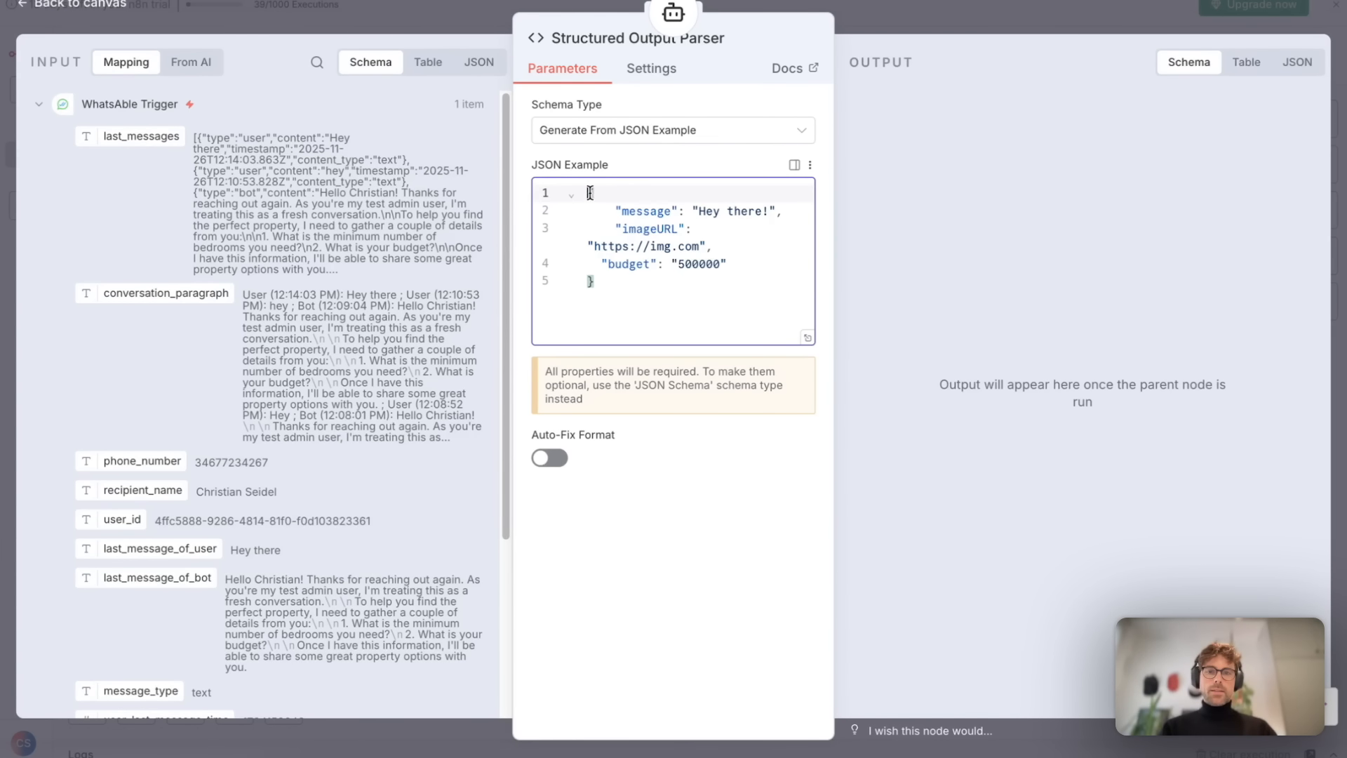
drag(613, 212, 767, 214)
click(718, 213)
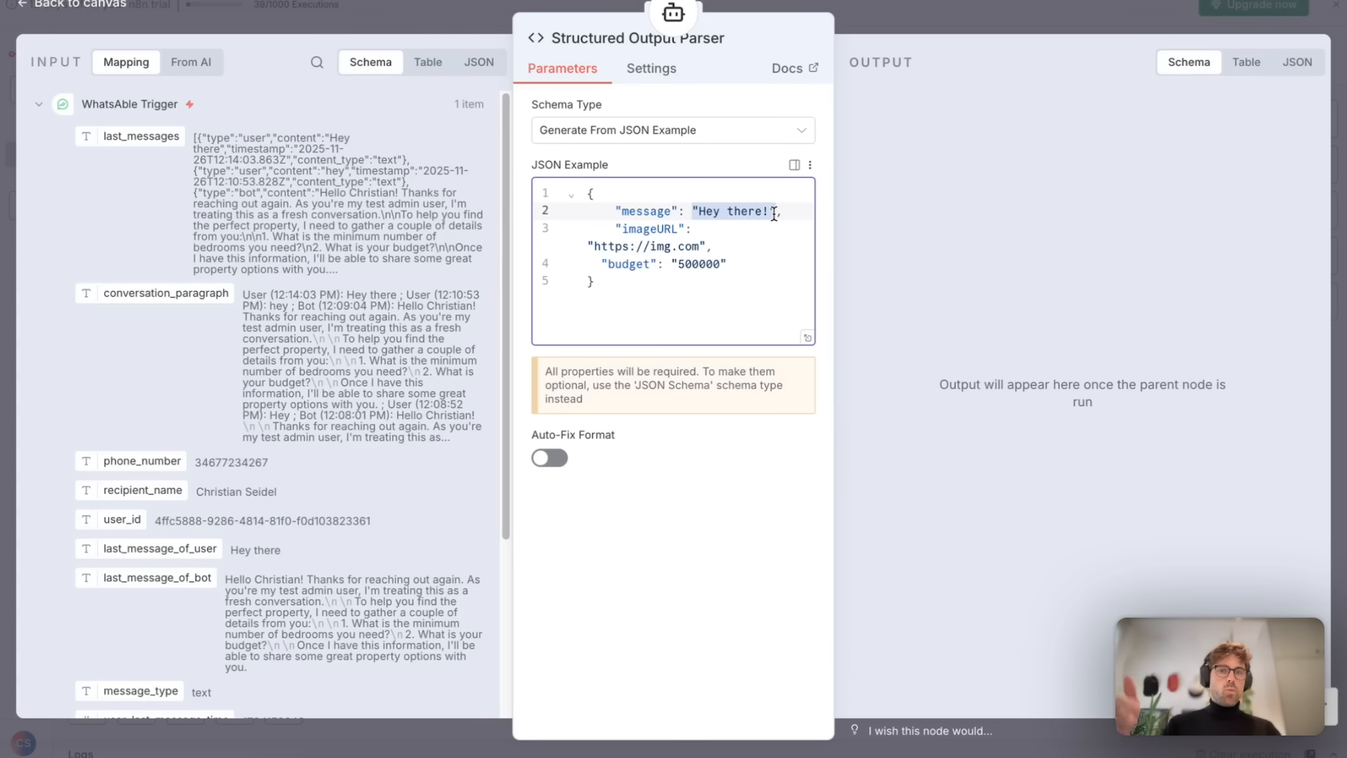
drag(616, 229, 717, 247)
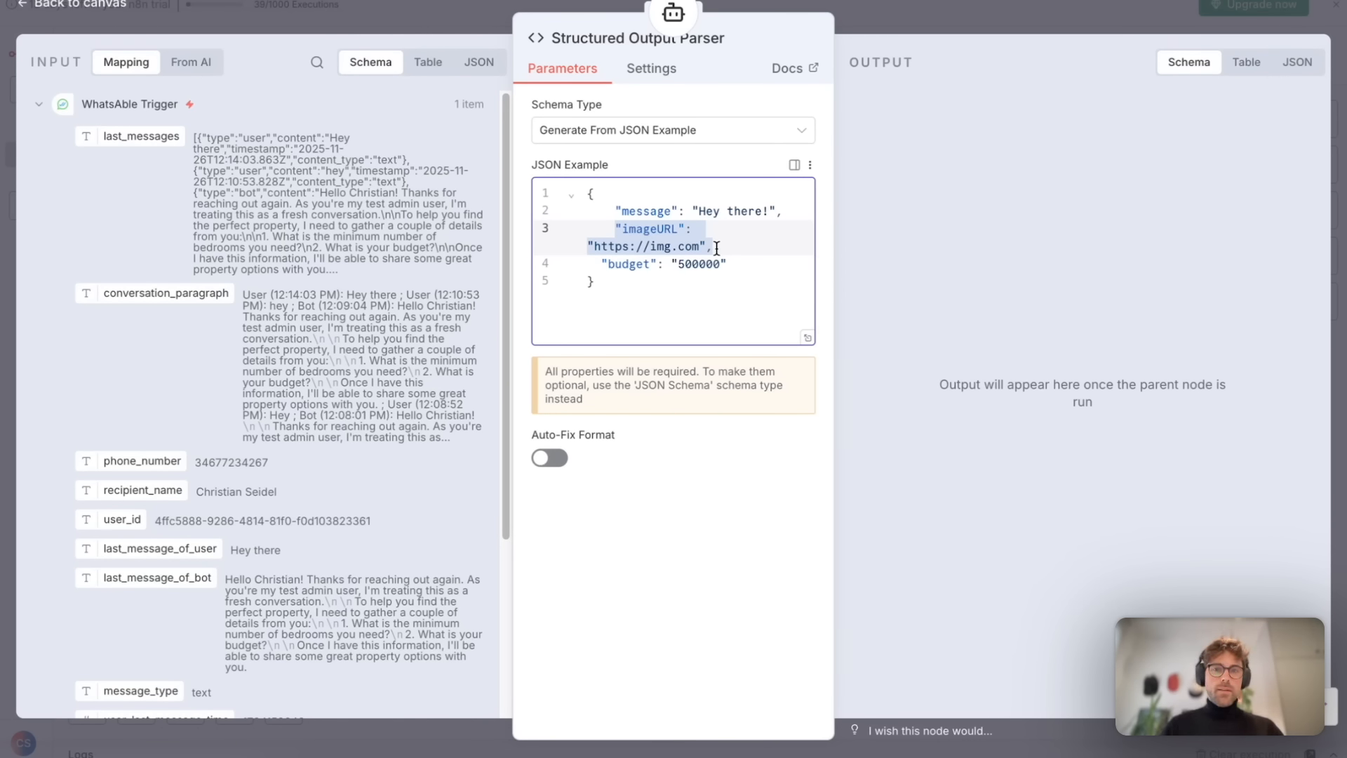
Return from the Structured Output Parser to the canvas and execute the AI Agent node on its own.
drag(603, 264, 734, 265)
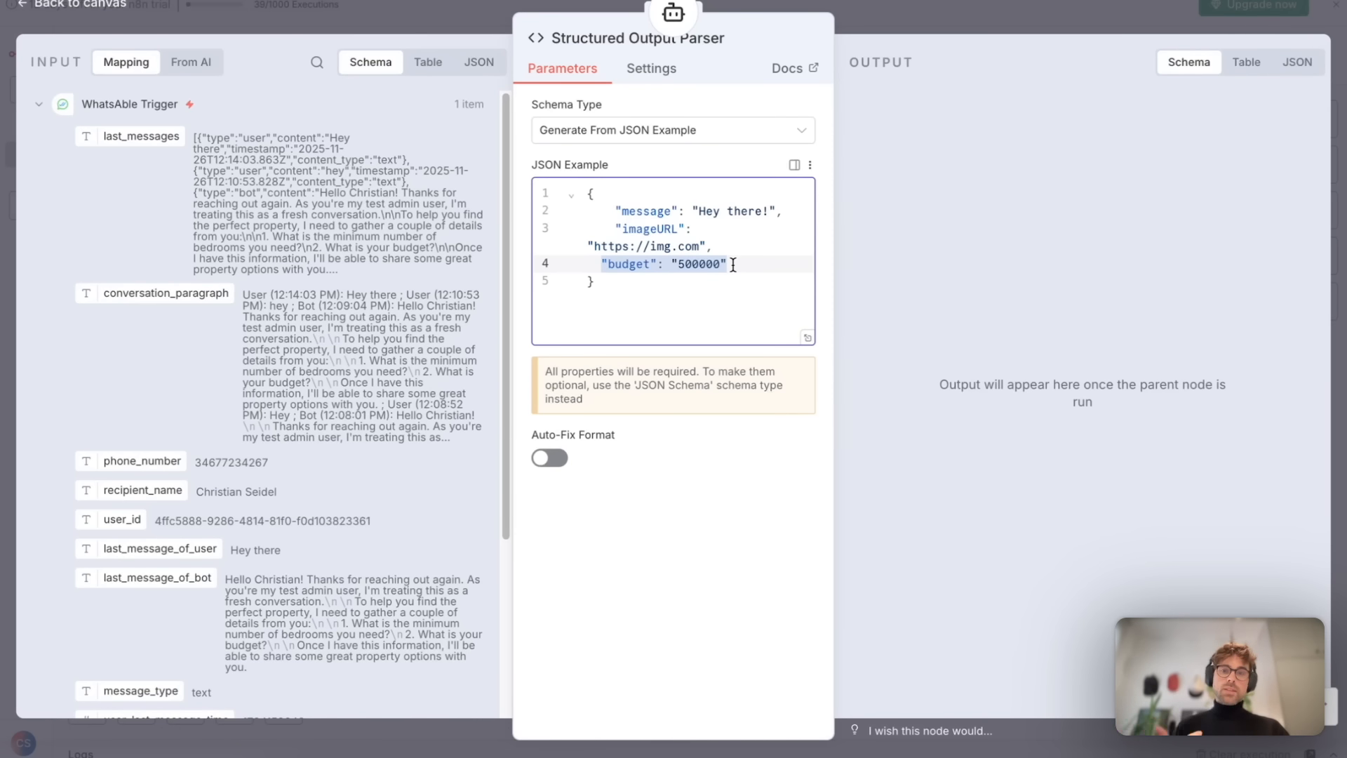
key(Escape)
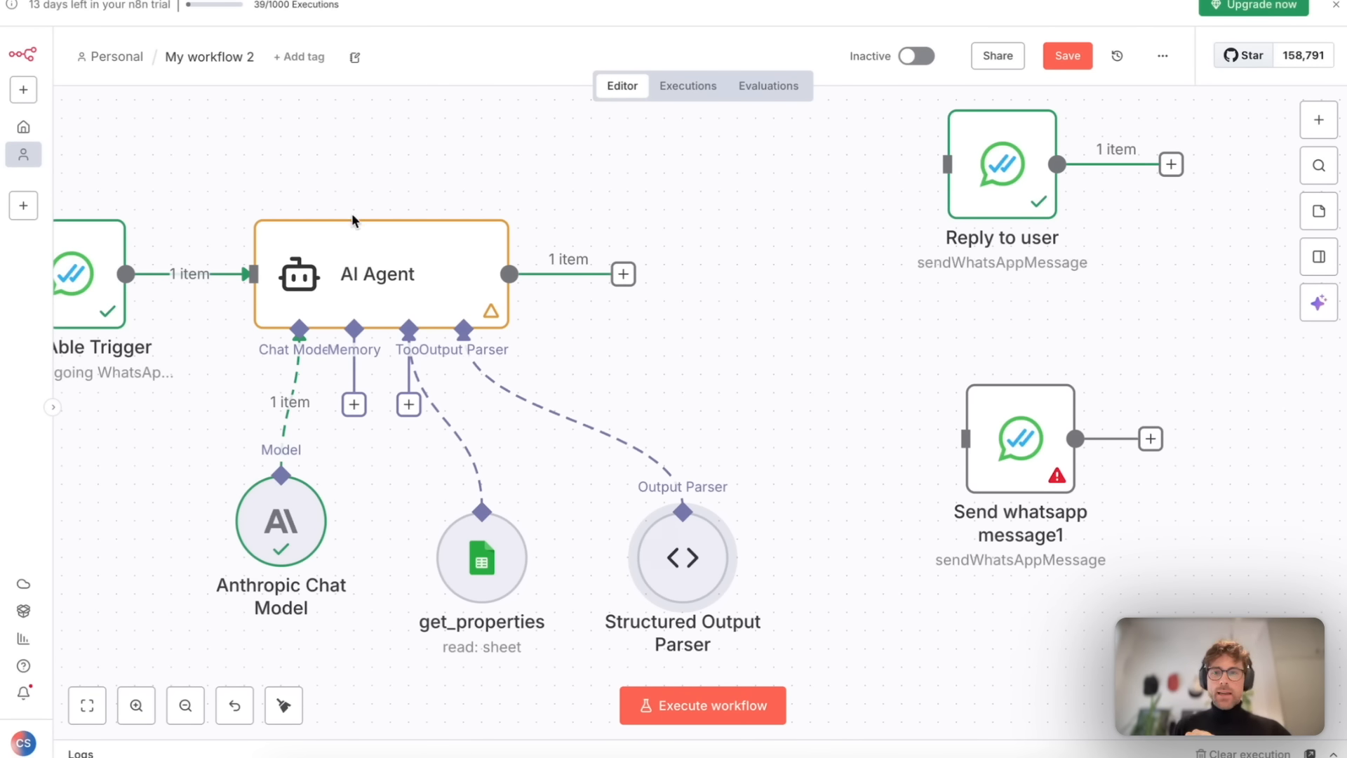
click(406, 192)
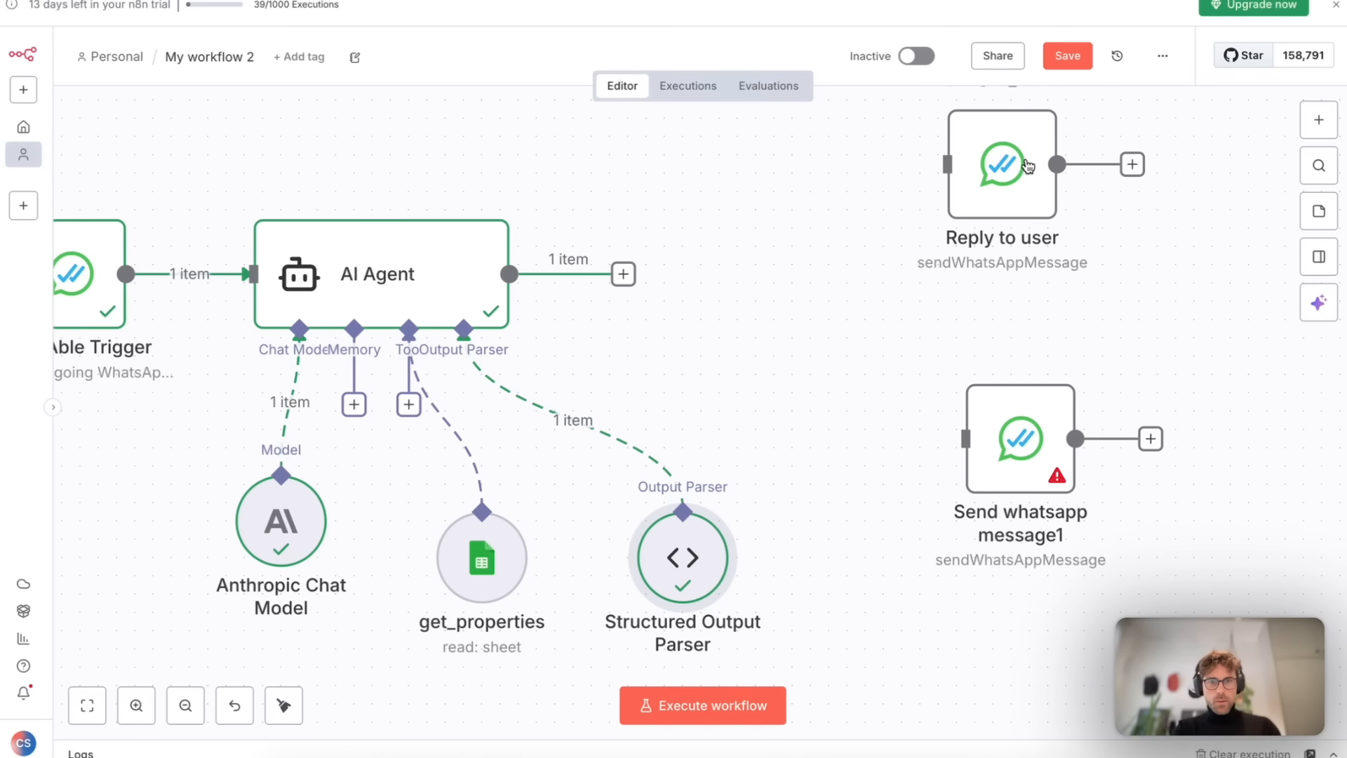
Move the Reply to user node closer to the Send whatsapp message1 node and connect the AI Agent's output to it.
drag(1027, 166, 968, 207)
scroll(1049, 414, down, 1)
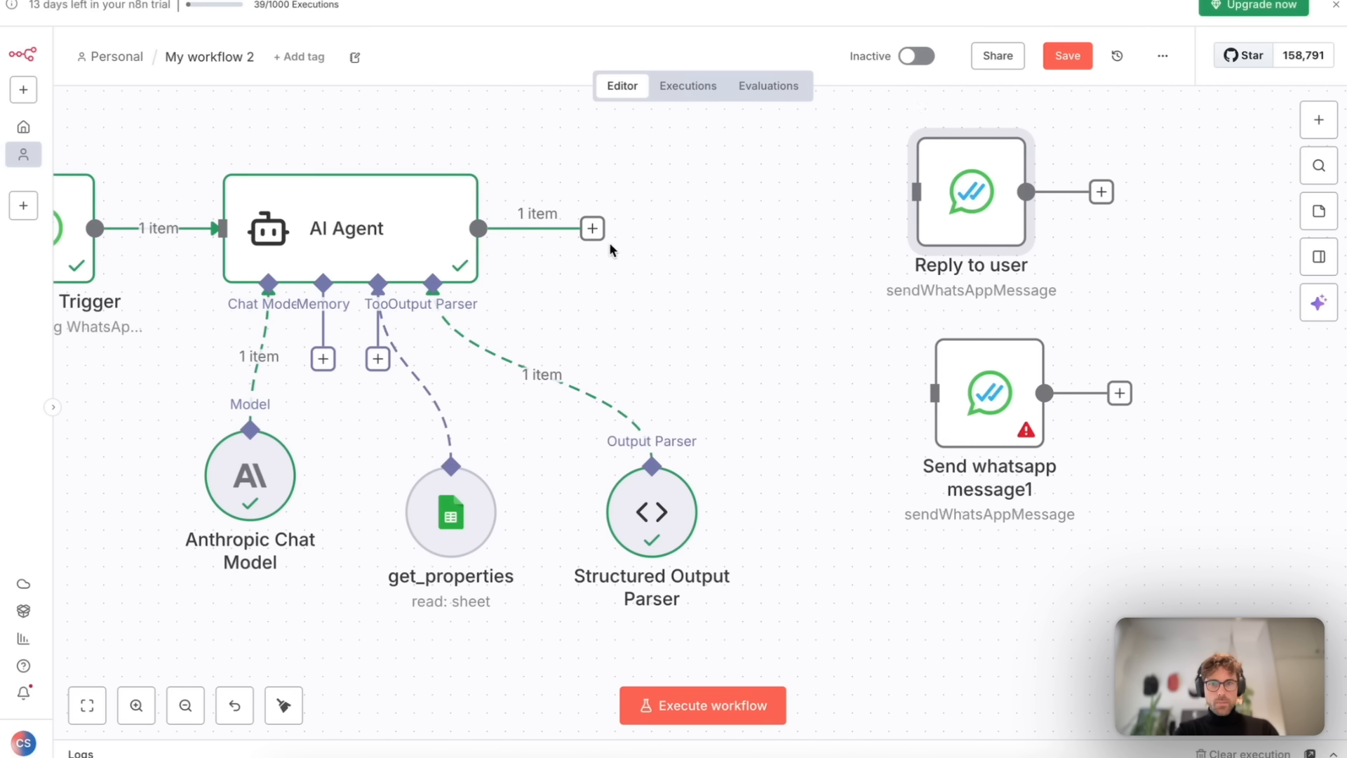
drag(593, 228, 887, 210)
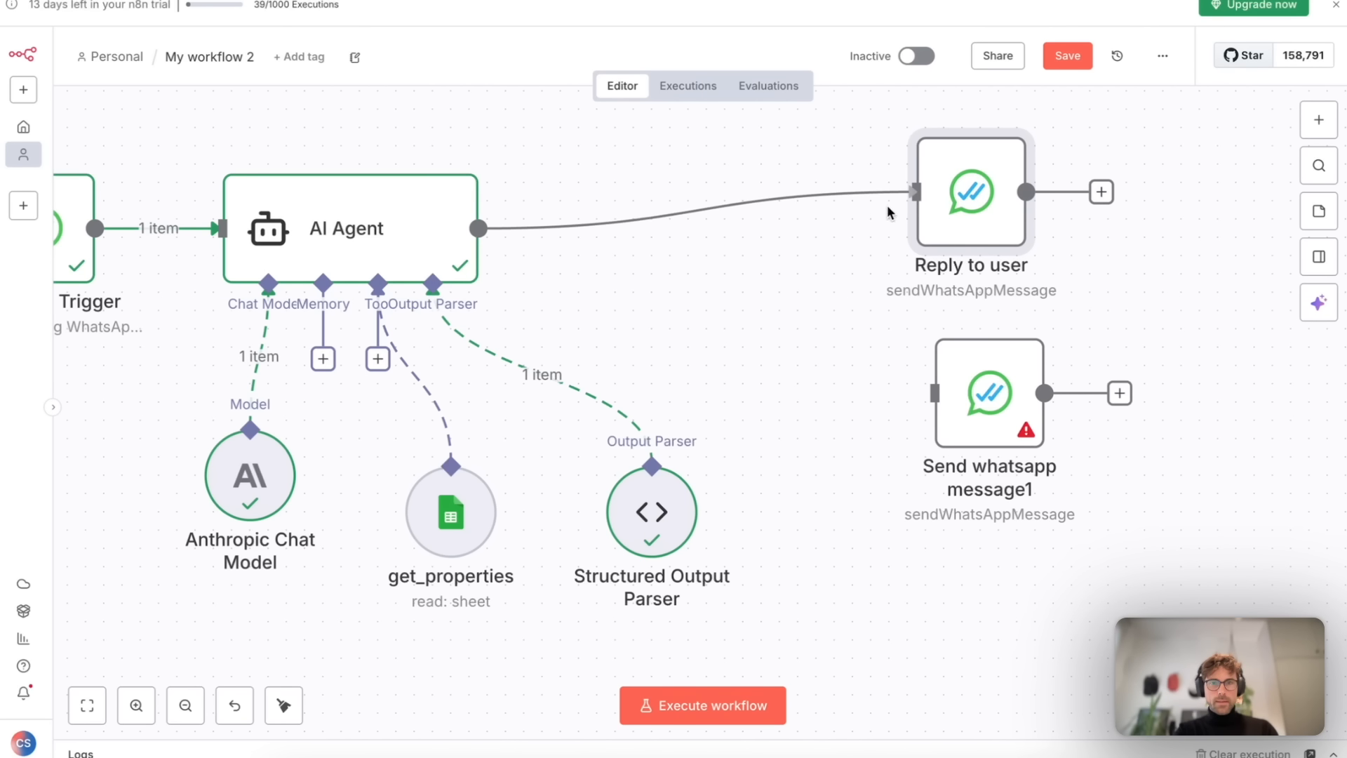
Replace the Message Content of the Reply to user node with the AI Agent's message field, {{ $json.output.message }}.
double_click(982, 184)
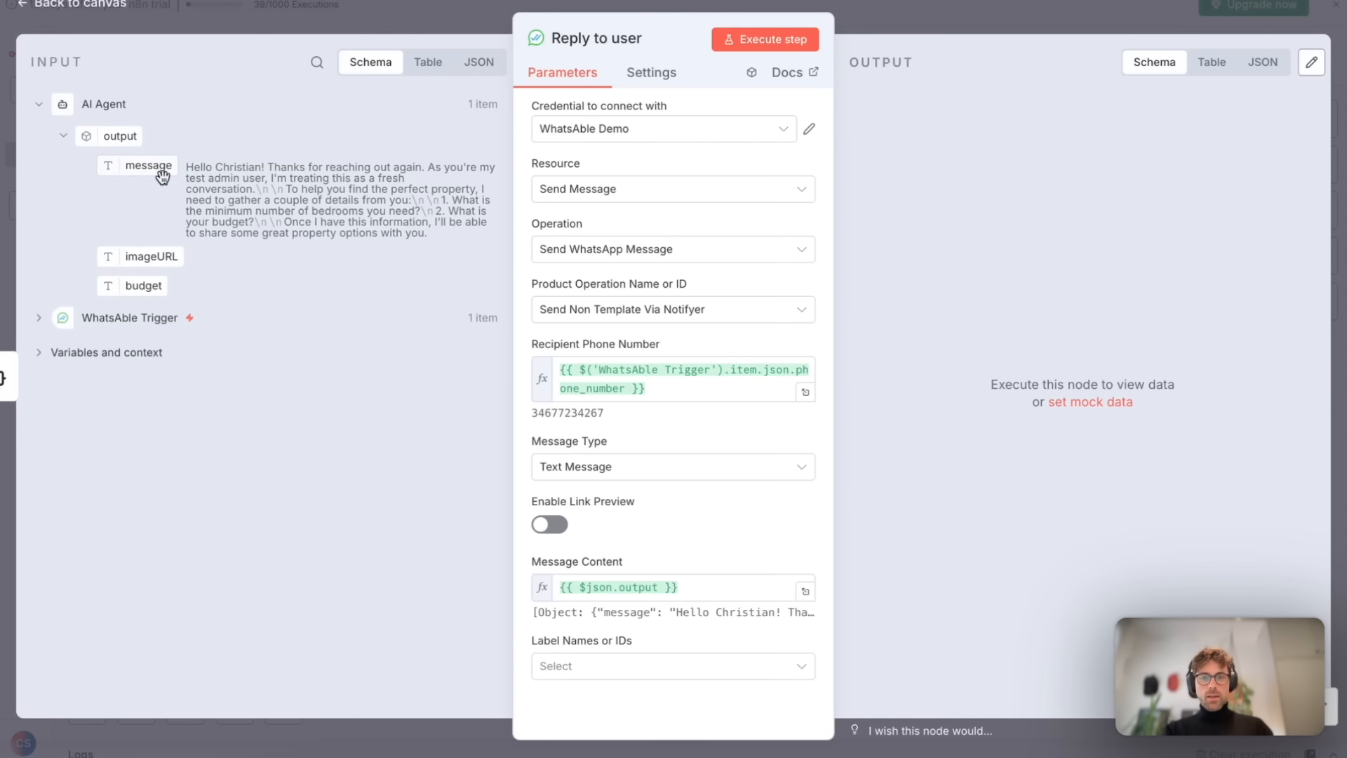
click(712, 588)
key(ctrl+a)
key(BackSpace)
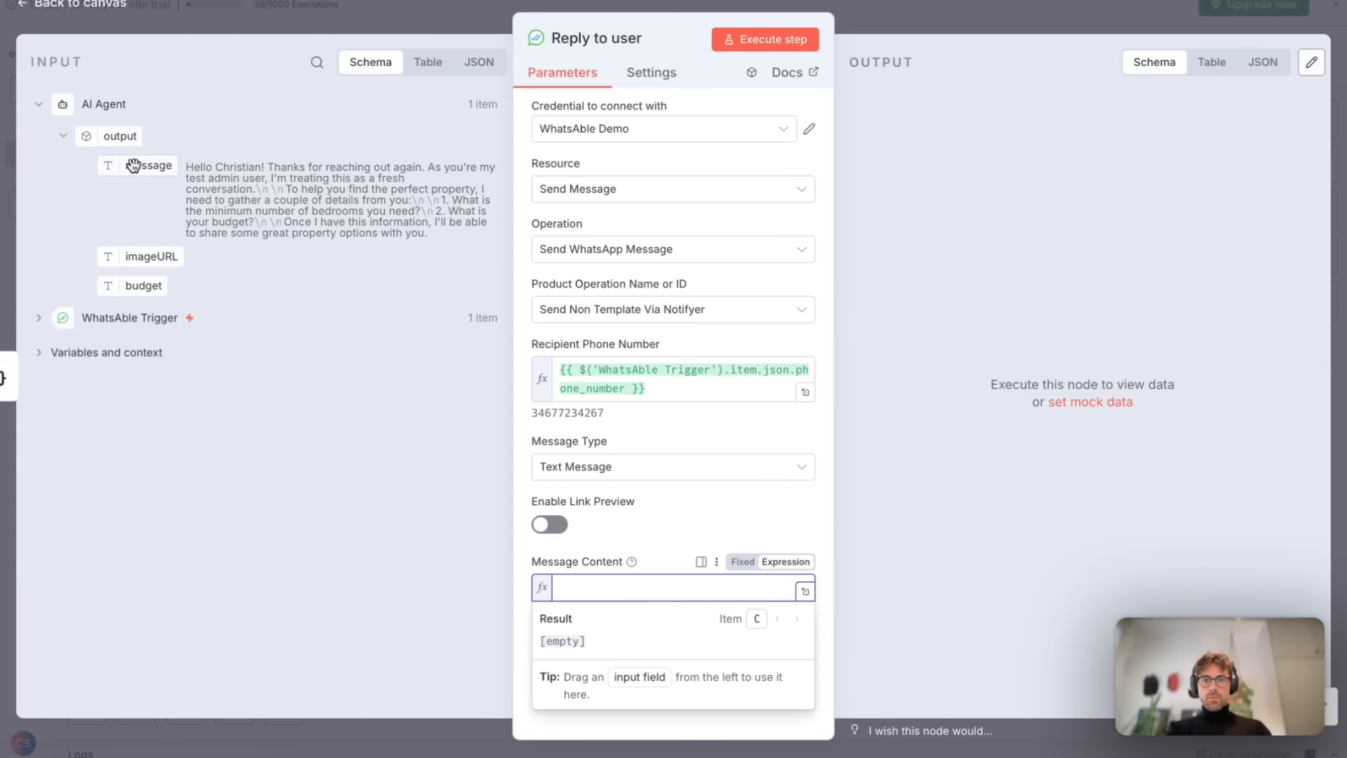
drag(144, 165, 586, 589)
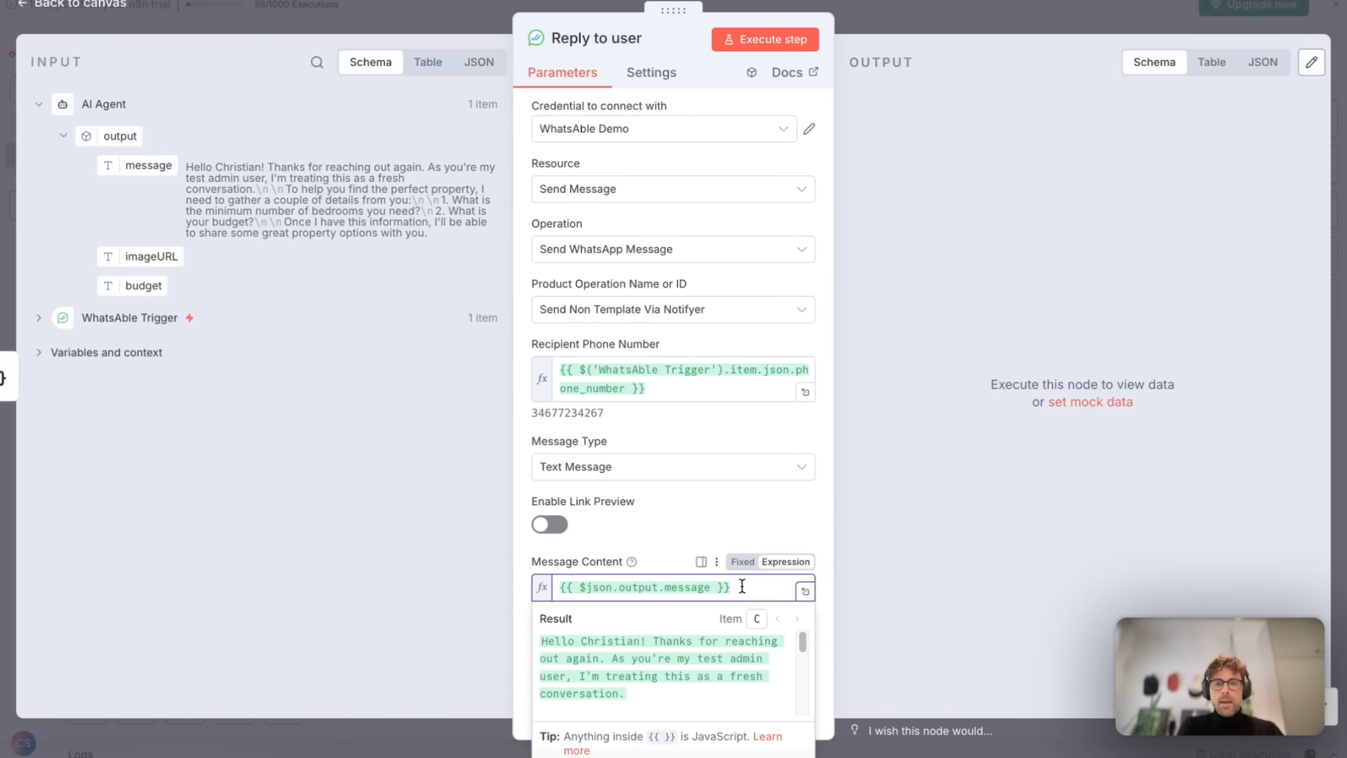
click(928, 14)
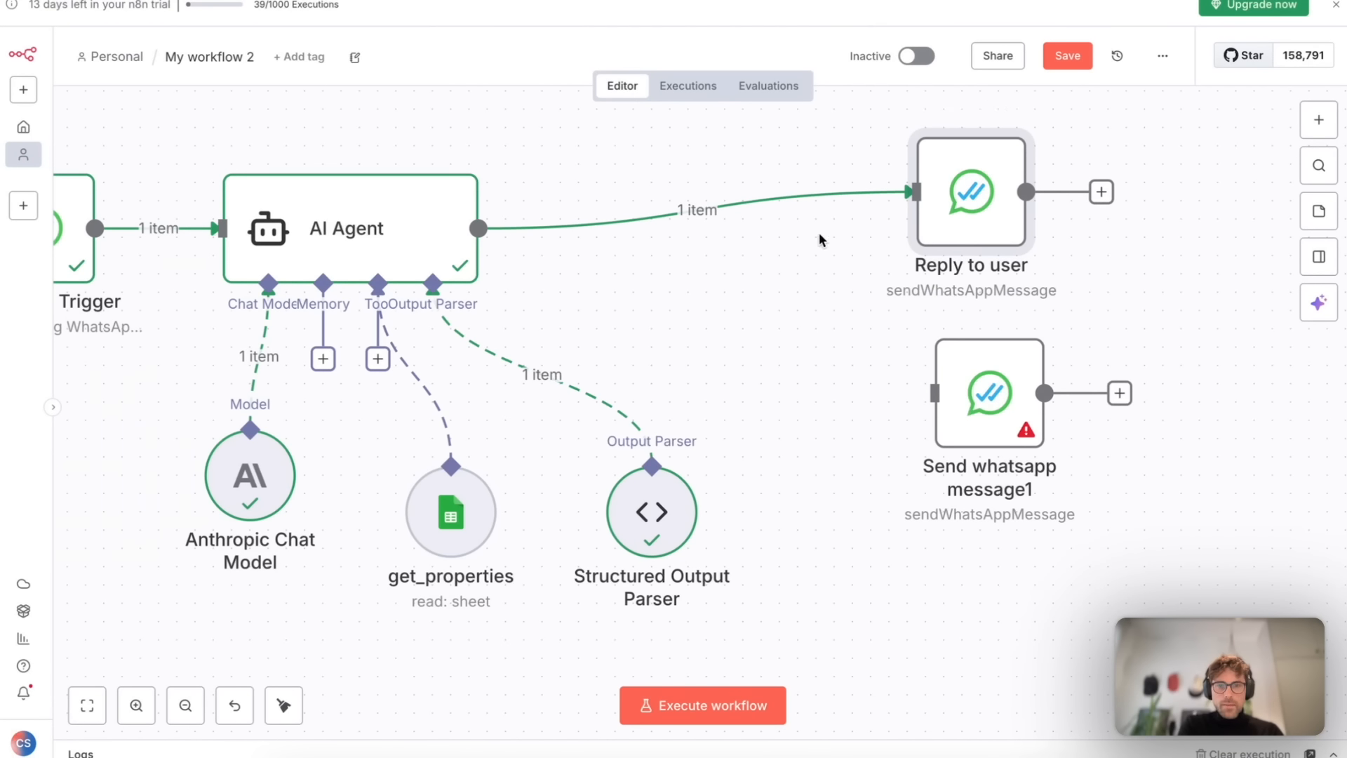
Connect the AI Agent's output to the Send whatsapp message1 node as well and rename that node "Send property".
drag(477, 228, 908, 392)
double_click(989, 389)
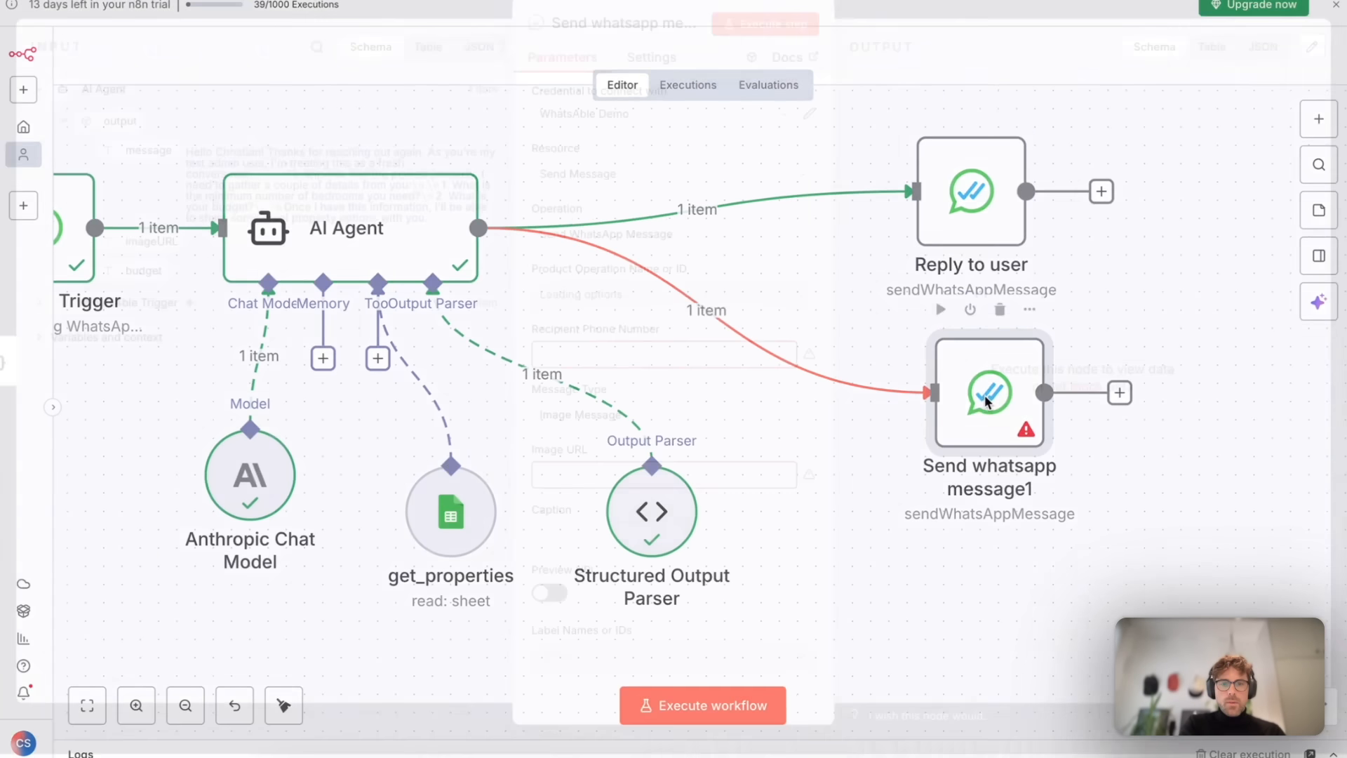
click(597, 45)
text(Sen)
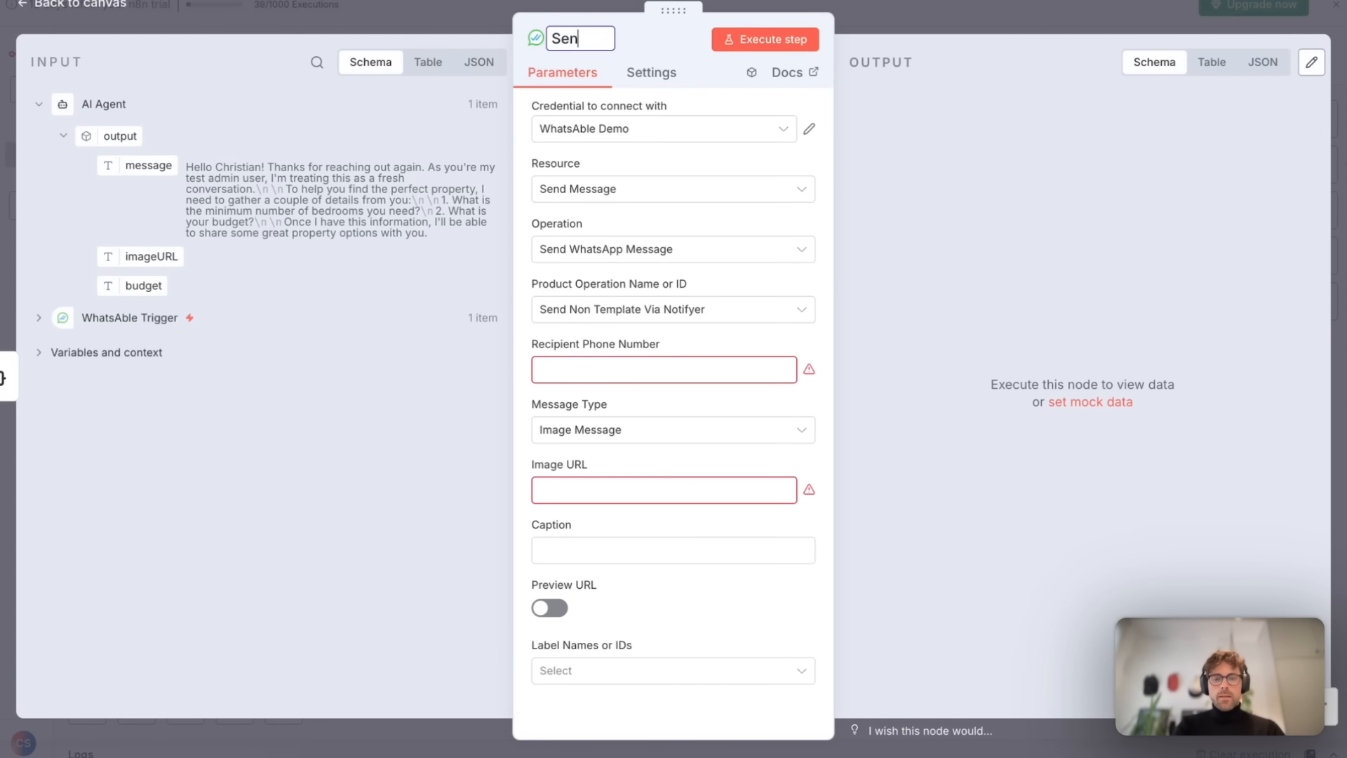
text(d property)
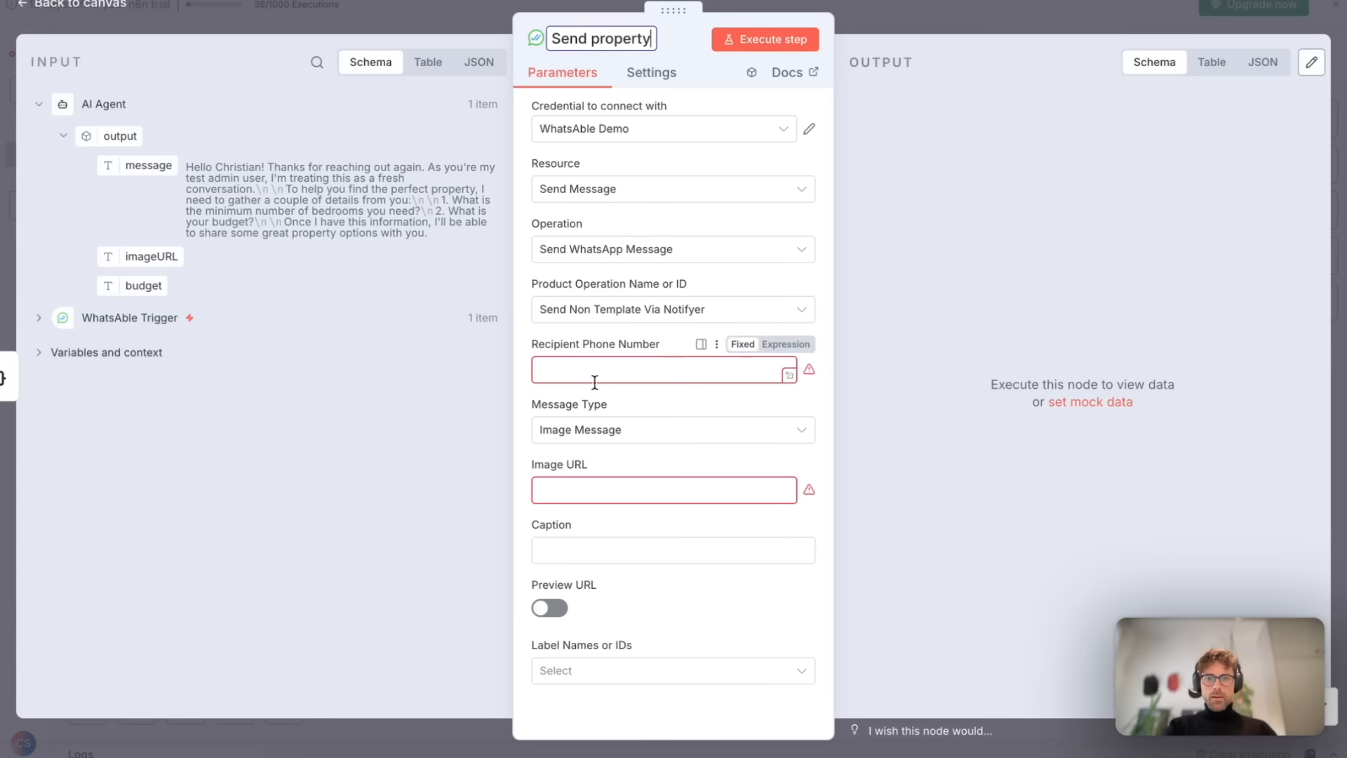
Map Send property's Recipient Phone Number to the WhatsAble Trigger's phone_number and its Image URL to {{ $json.output.imageURL }}.
click(40, 320)
click(40, 317)
scroll(196, 423, down, 5)
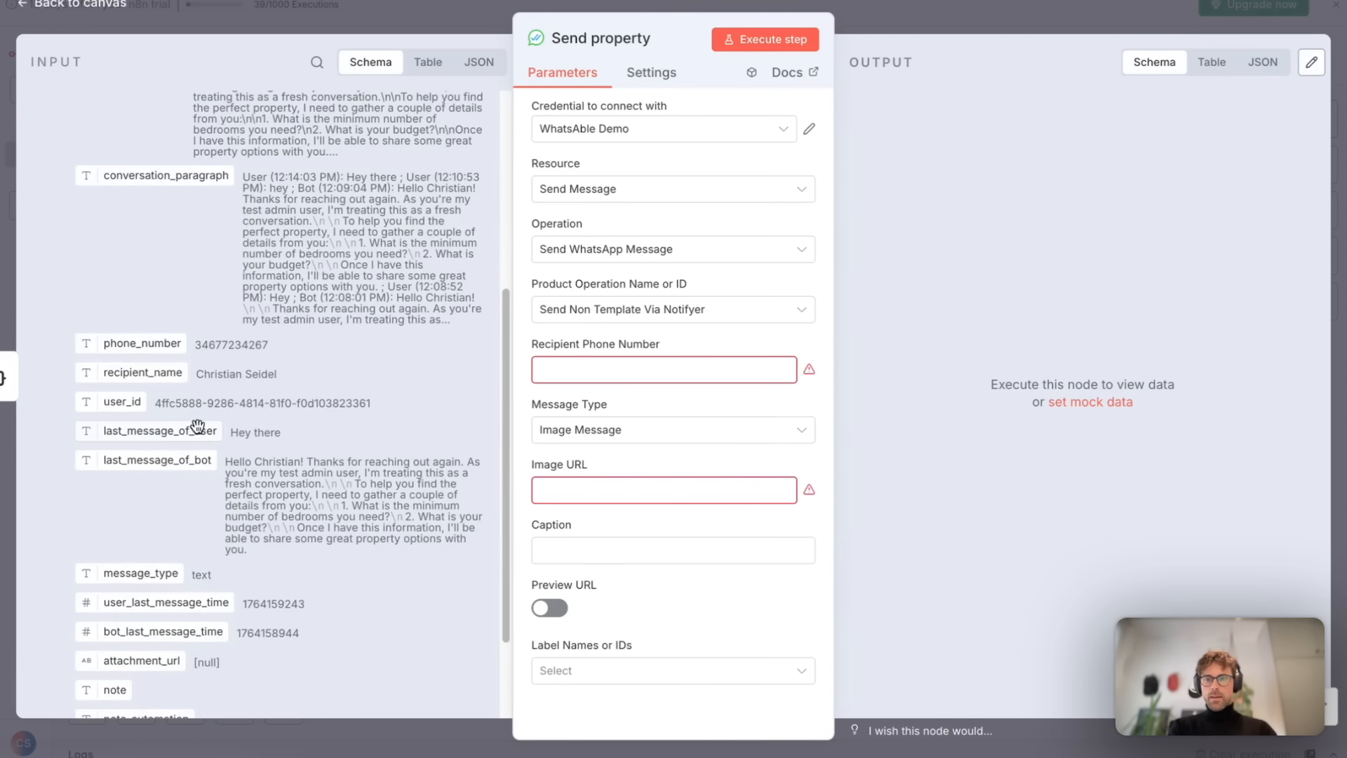
drag(142, 349, 609, 374)
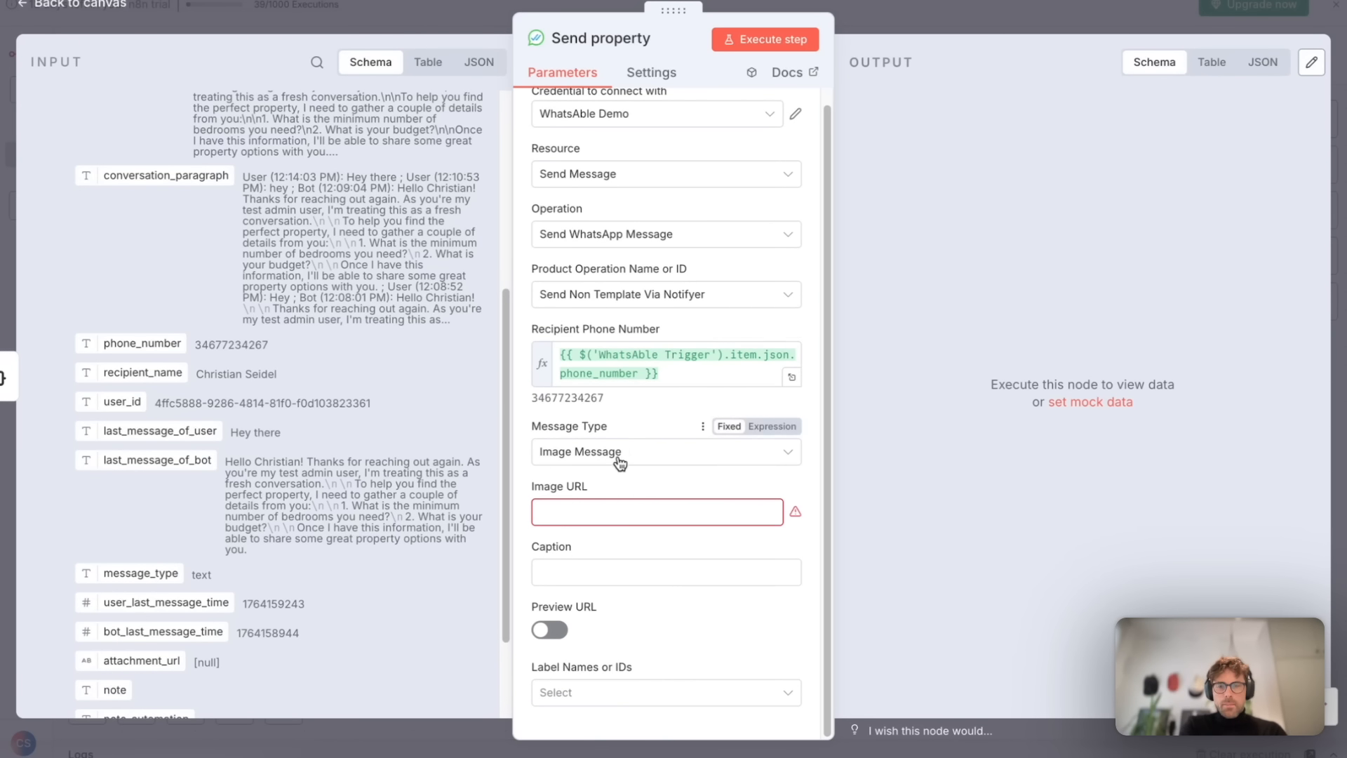
scroll(322, 356, up, 5)
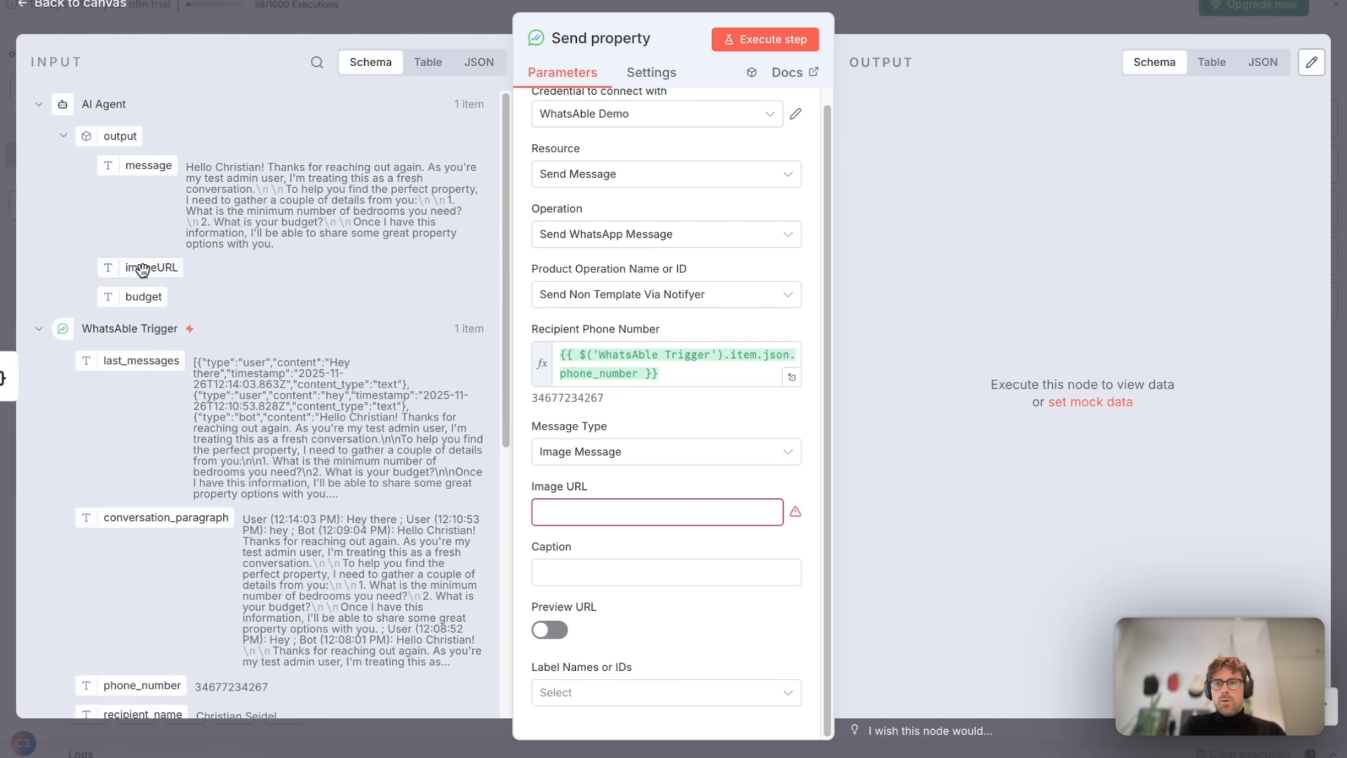
drag(133, 267, 582, 517)
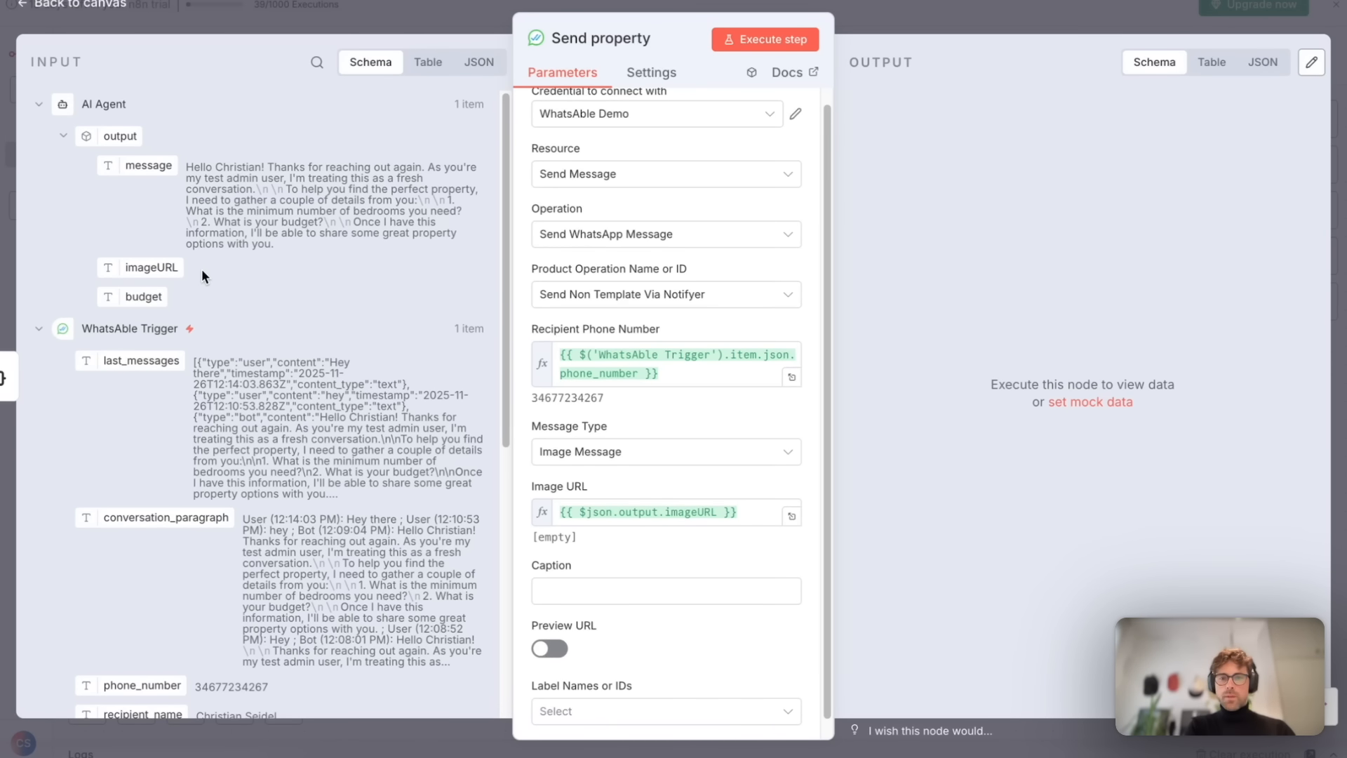
Map Send property's Caption to {{ $json.output.message }} and save the workflow.
scroll(674, 510, down, 1)
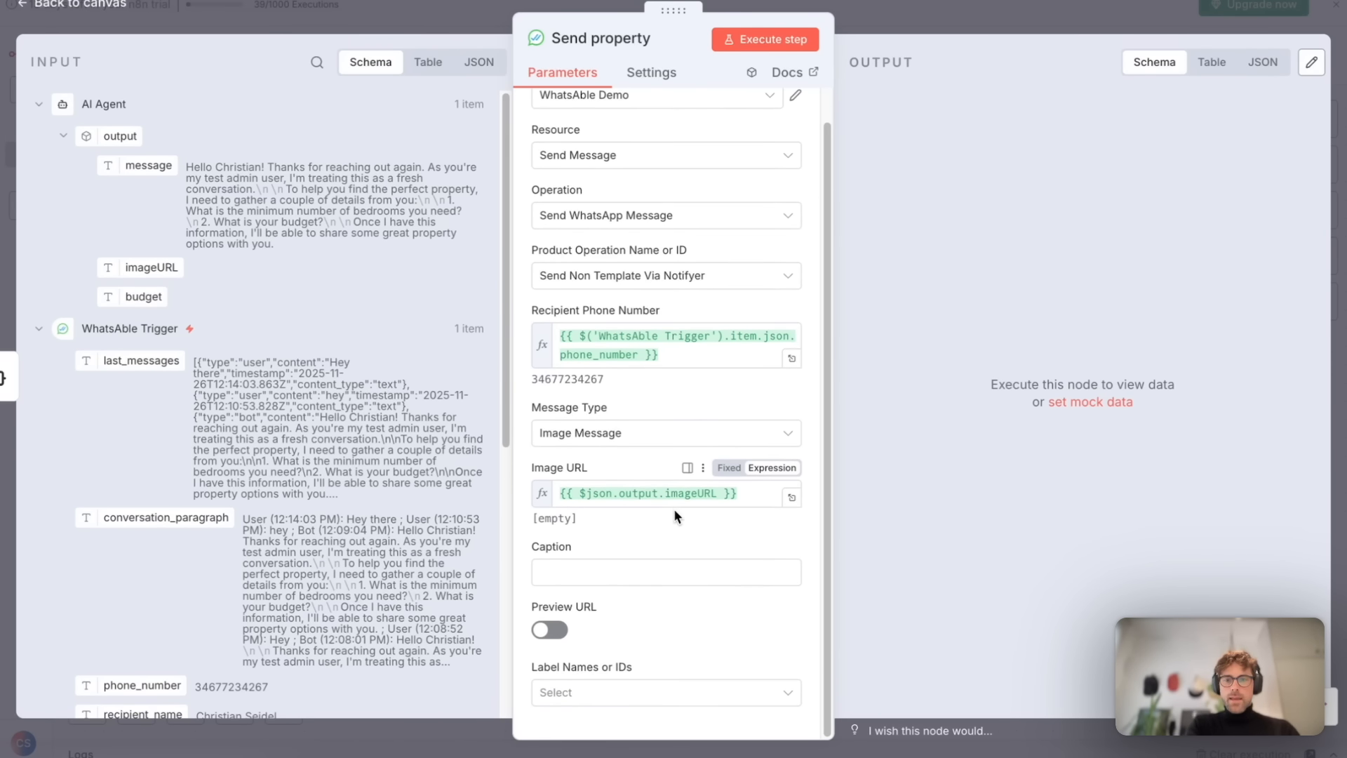
click(572, 570)
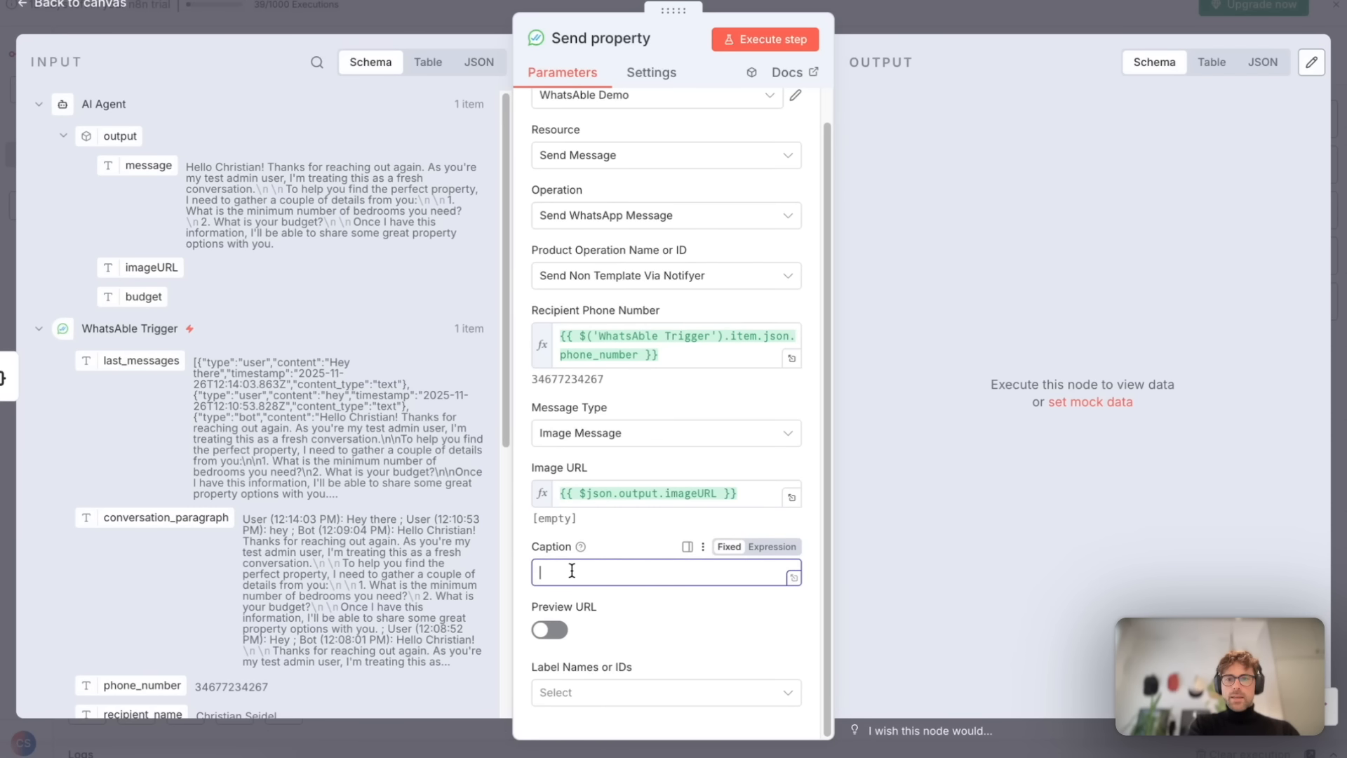
scroll(236, 398, down, 1)
scroll(236, 397, up, 1)
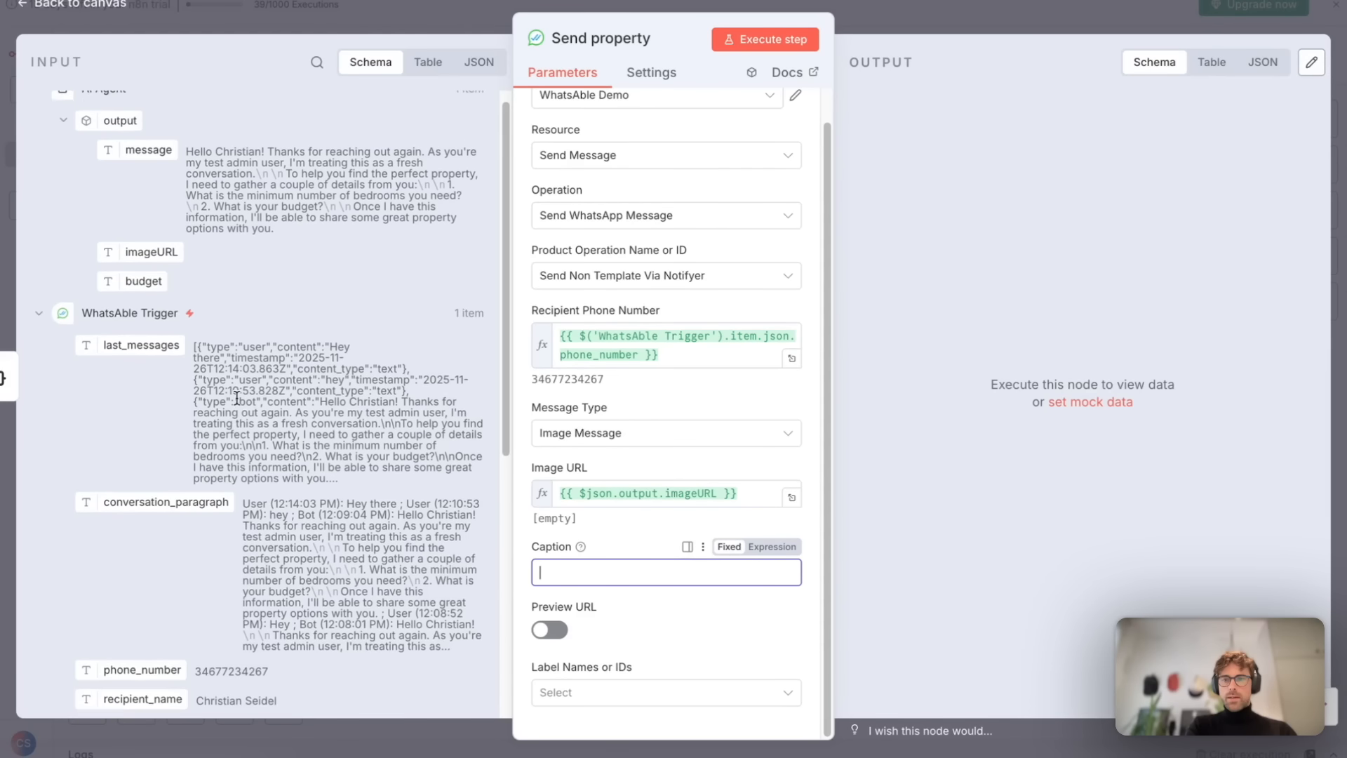
drag(138, 162, 620, 571)
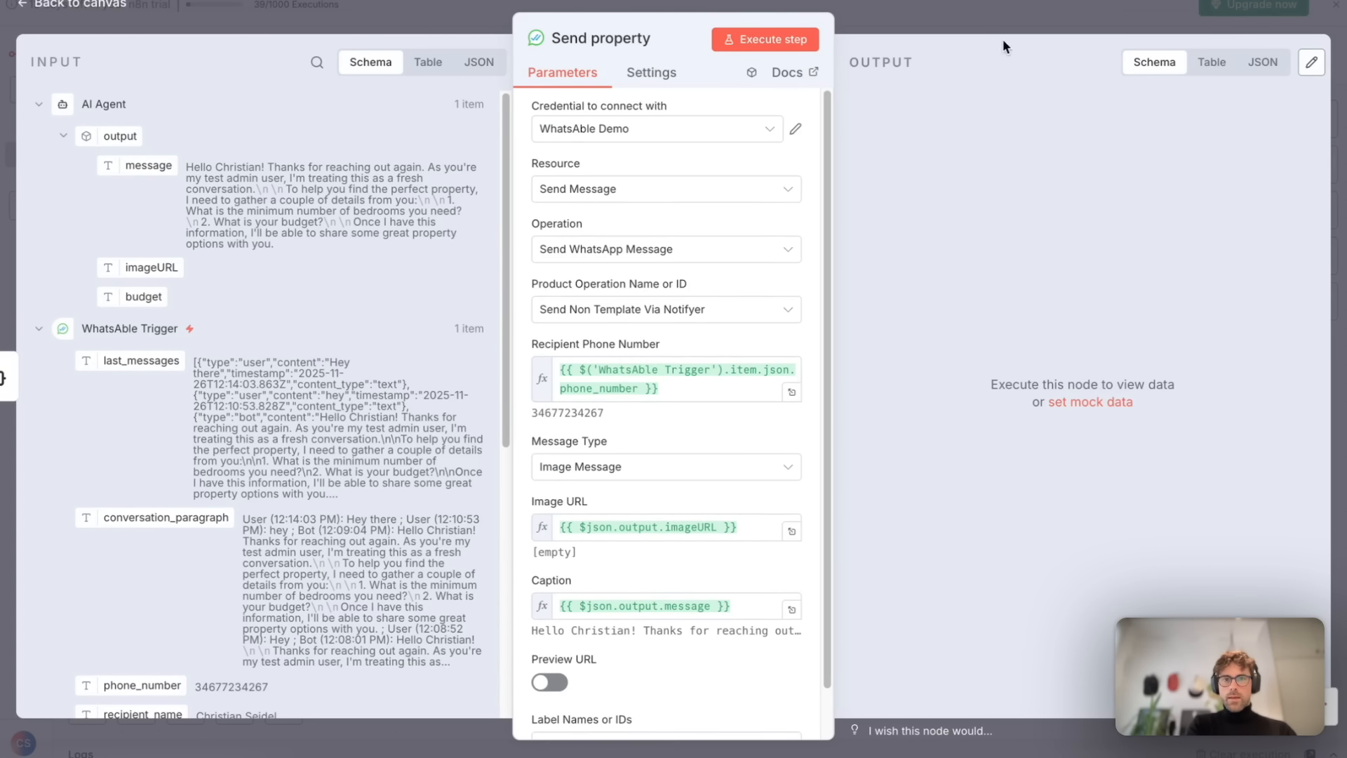
click(1033, 25)
click(1067, 60)
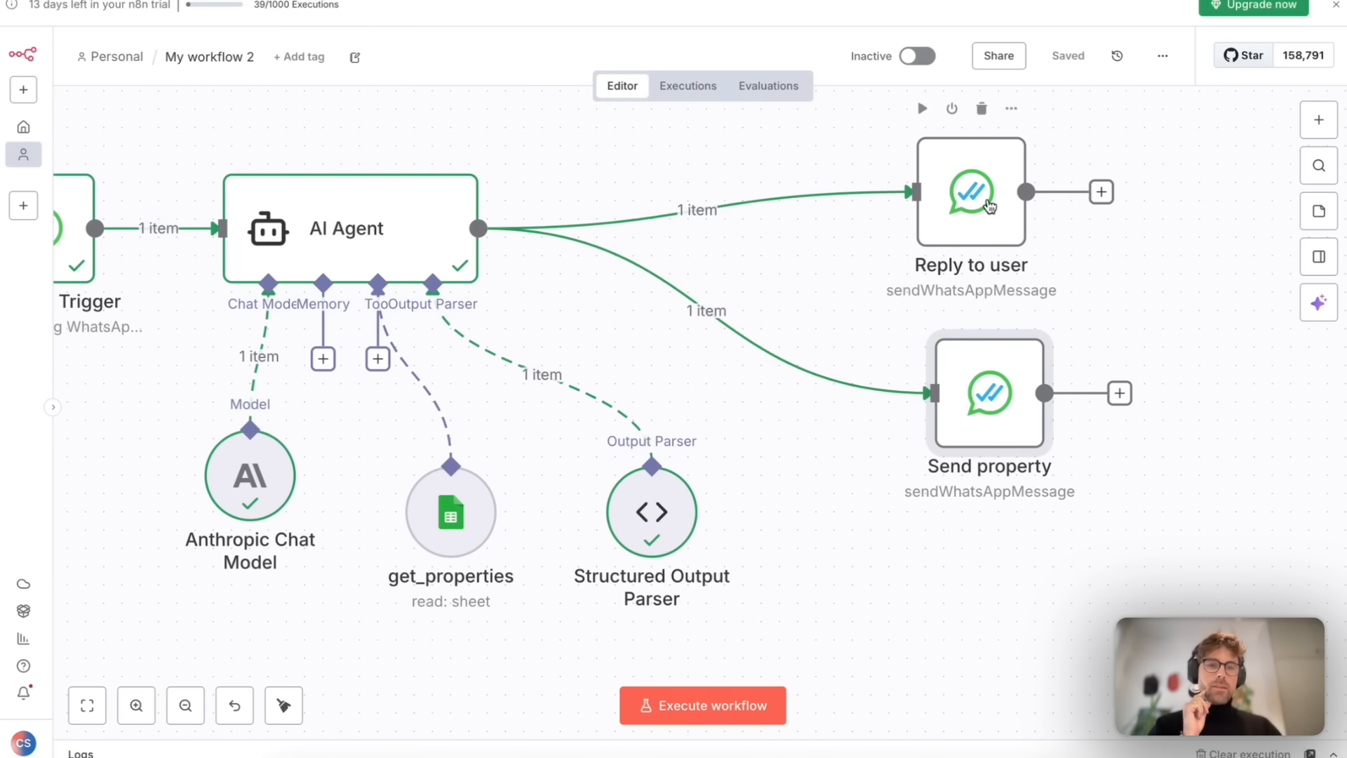
Insert an If node on the connection between the AI Agent and Reply to user.
mouse_move(678, 219)
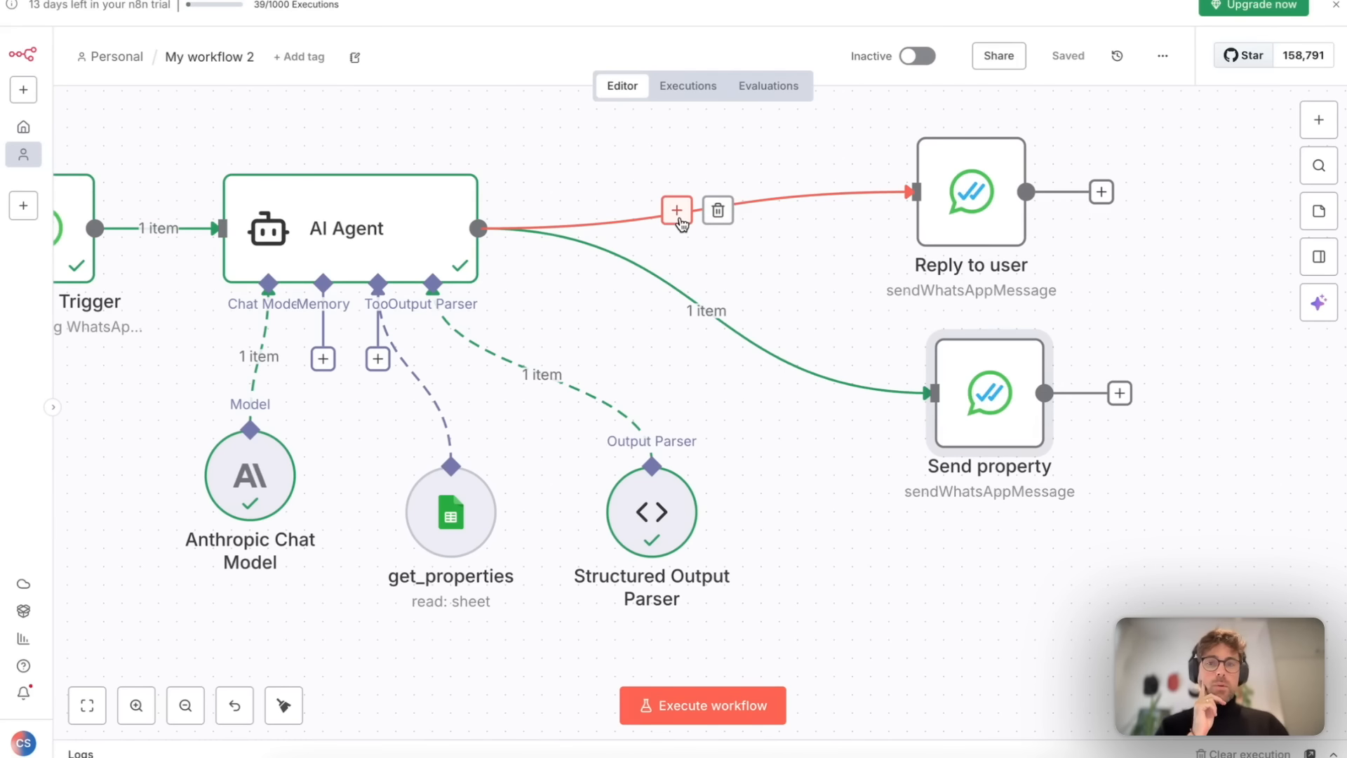
click(676, 210)
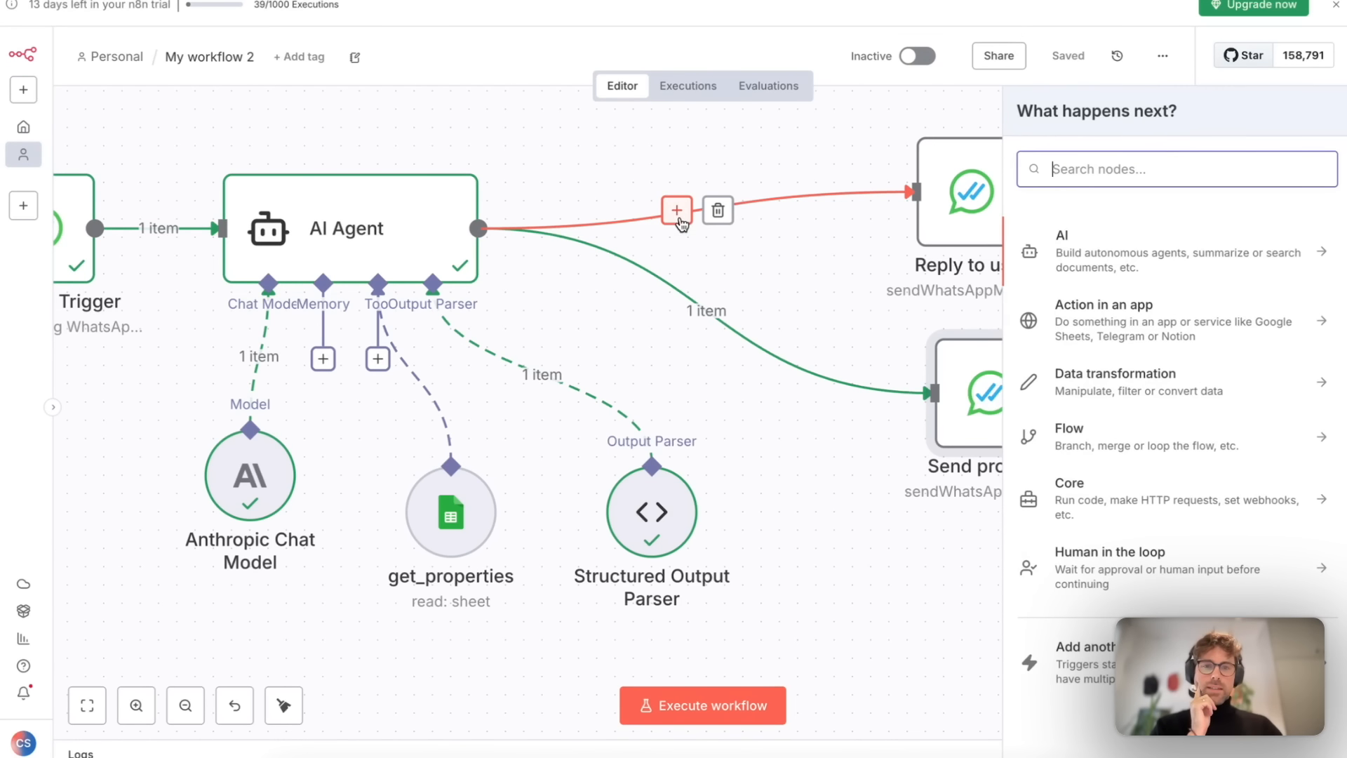
text(if)
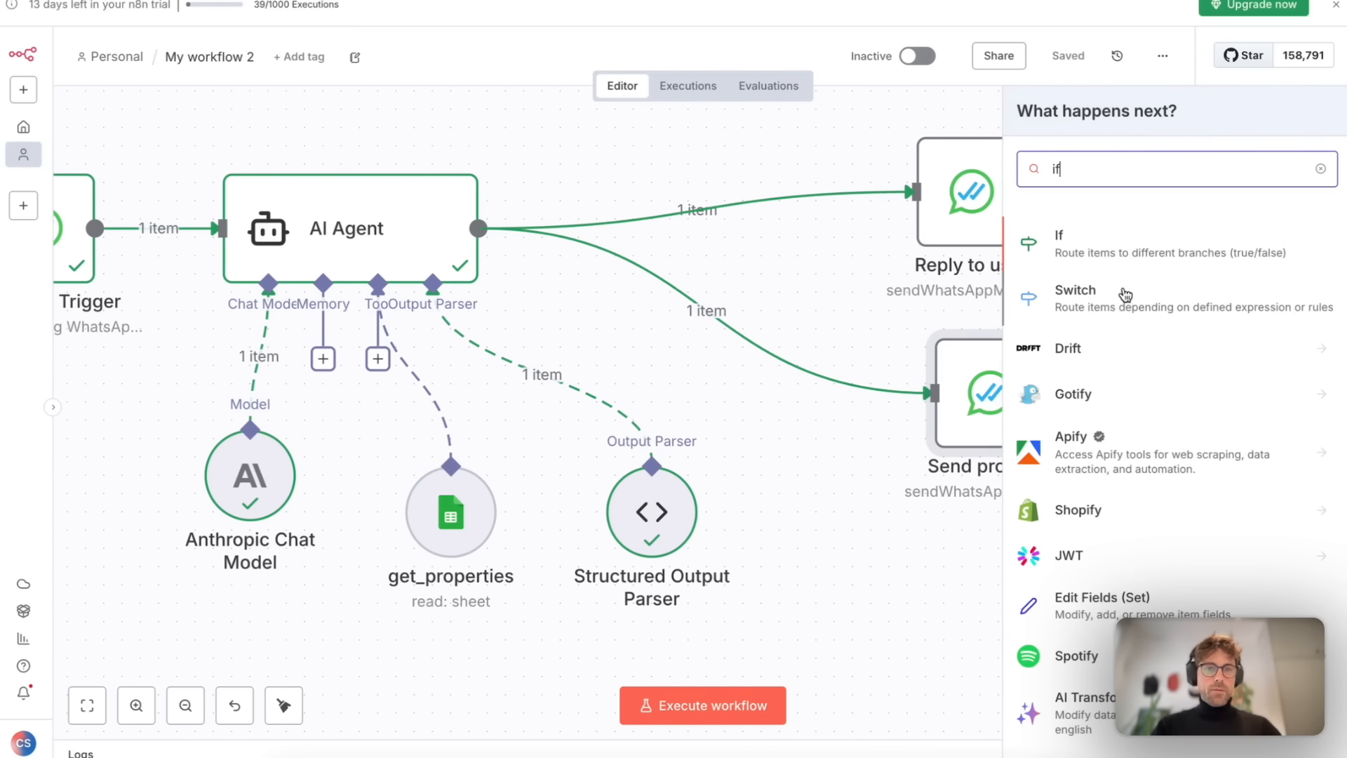
click(1101, 251)
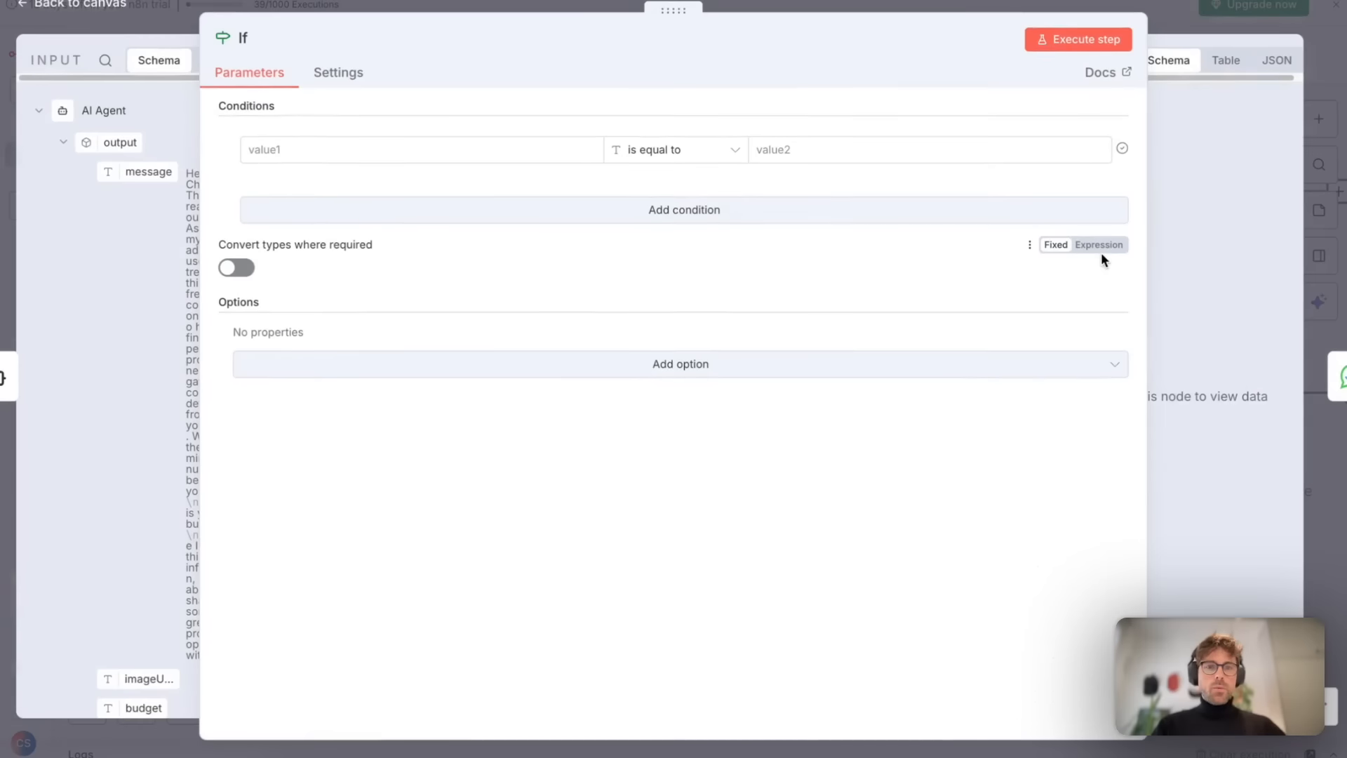
Set the If condition to the string check {{ $json.output.imageURL }} is empty and return to the canvas.
click(467, 151)
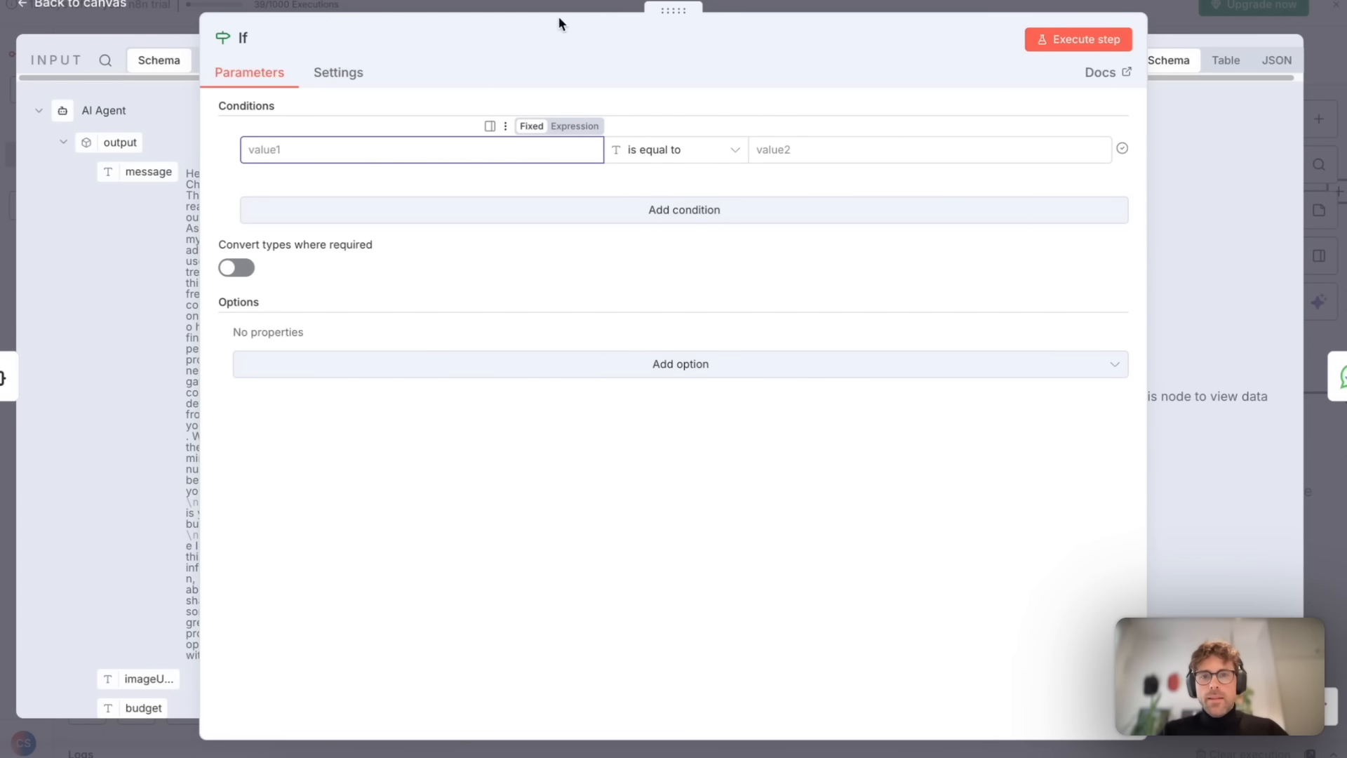
drag(673, 11, 851, 16)
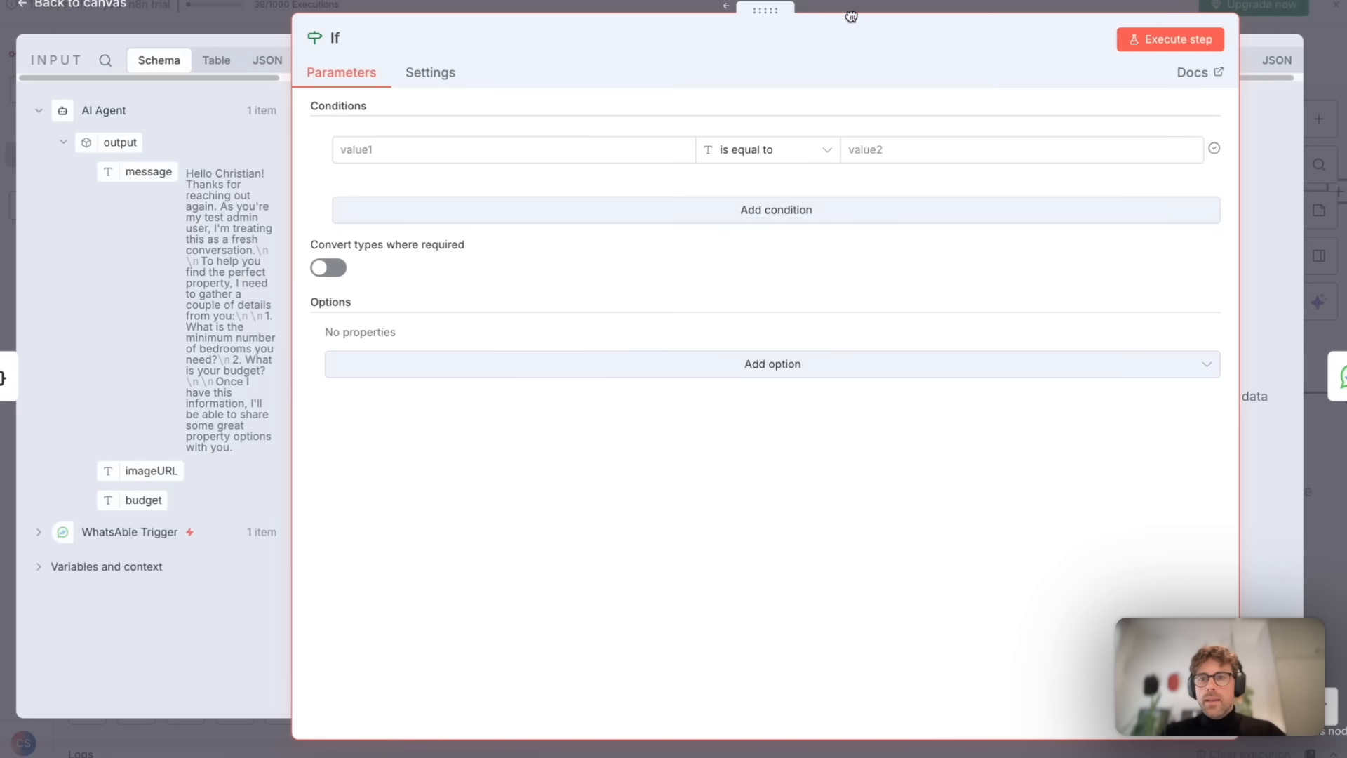
drag(131, 467, 421, 158)
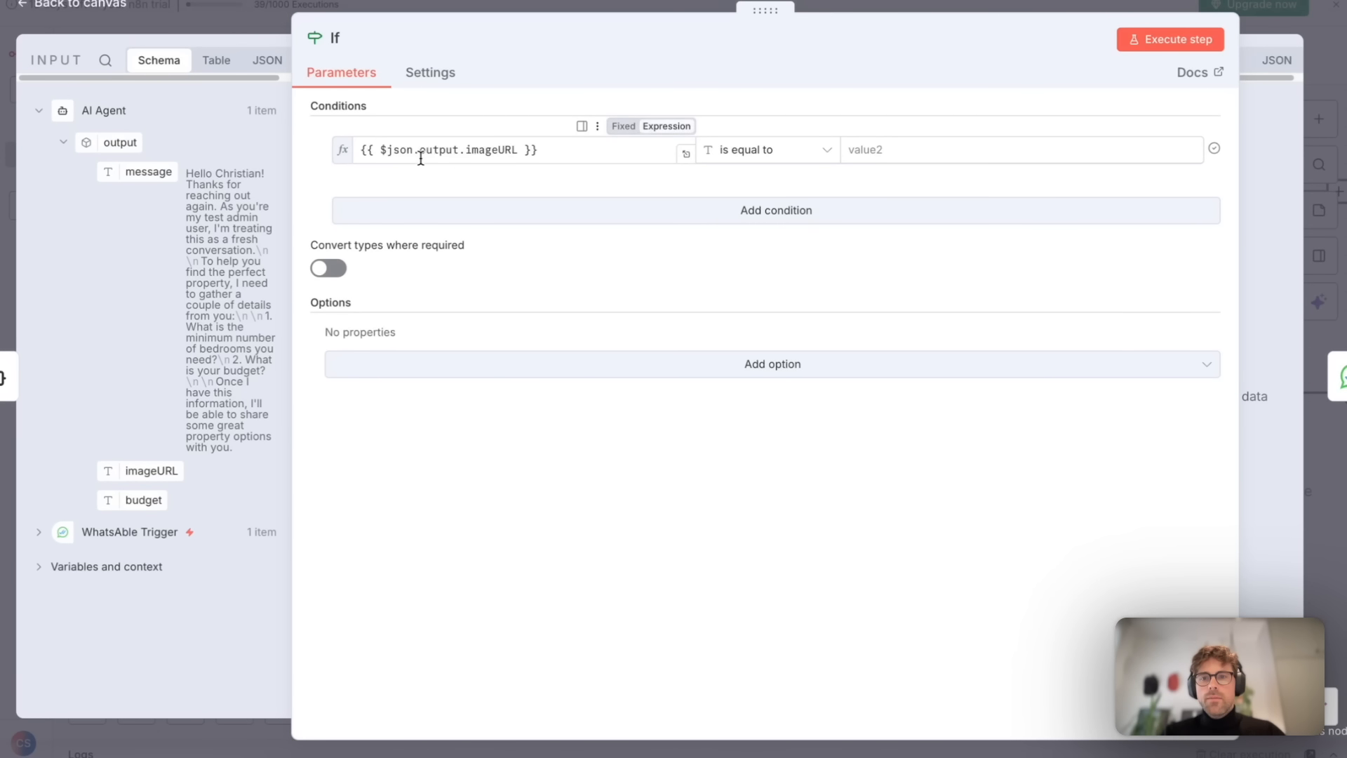
click(767, 149)
mouse_move(762, 190)
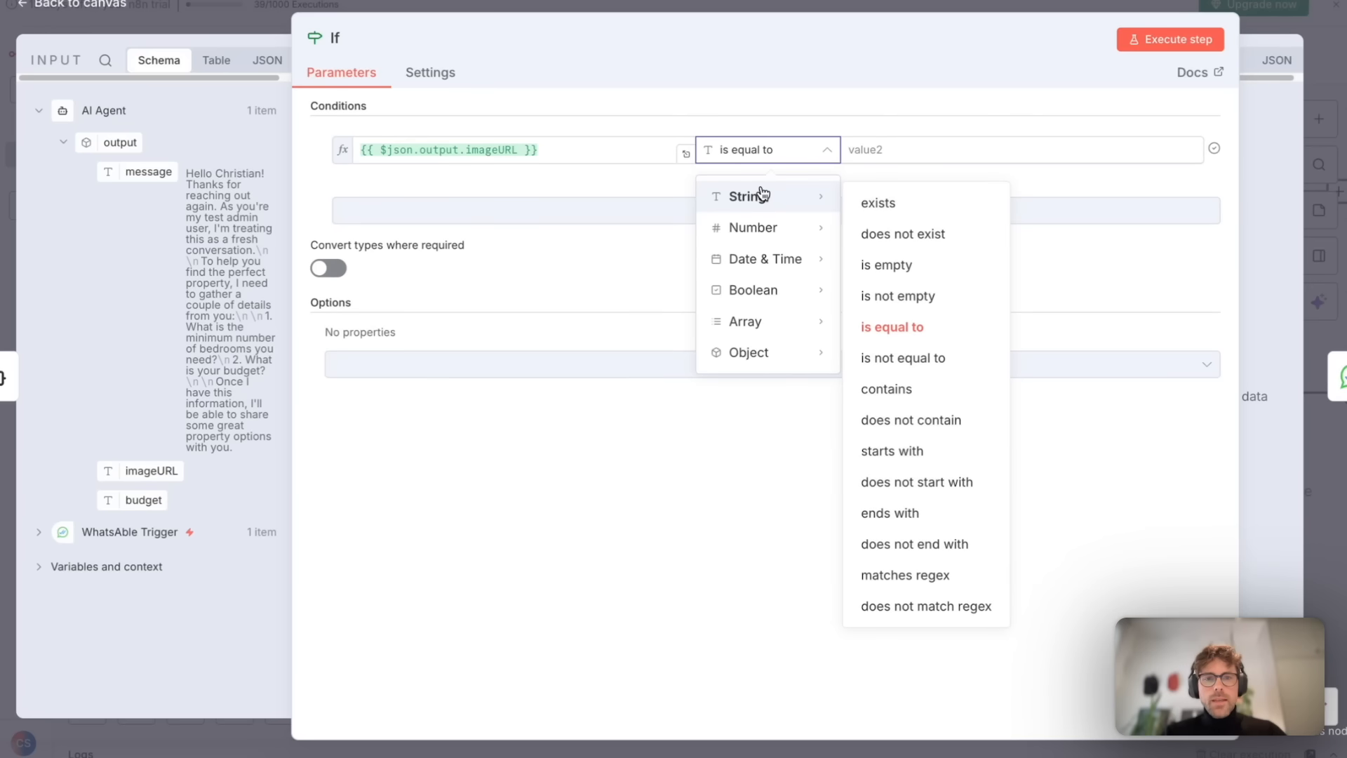
click(914, 264)
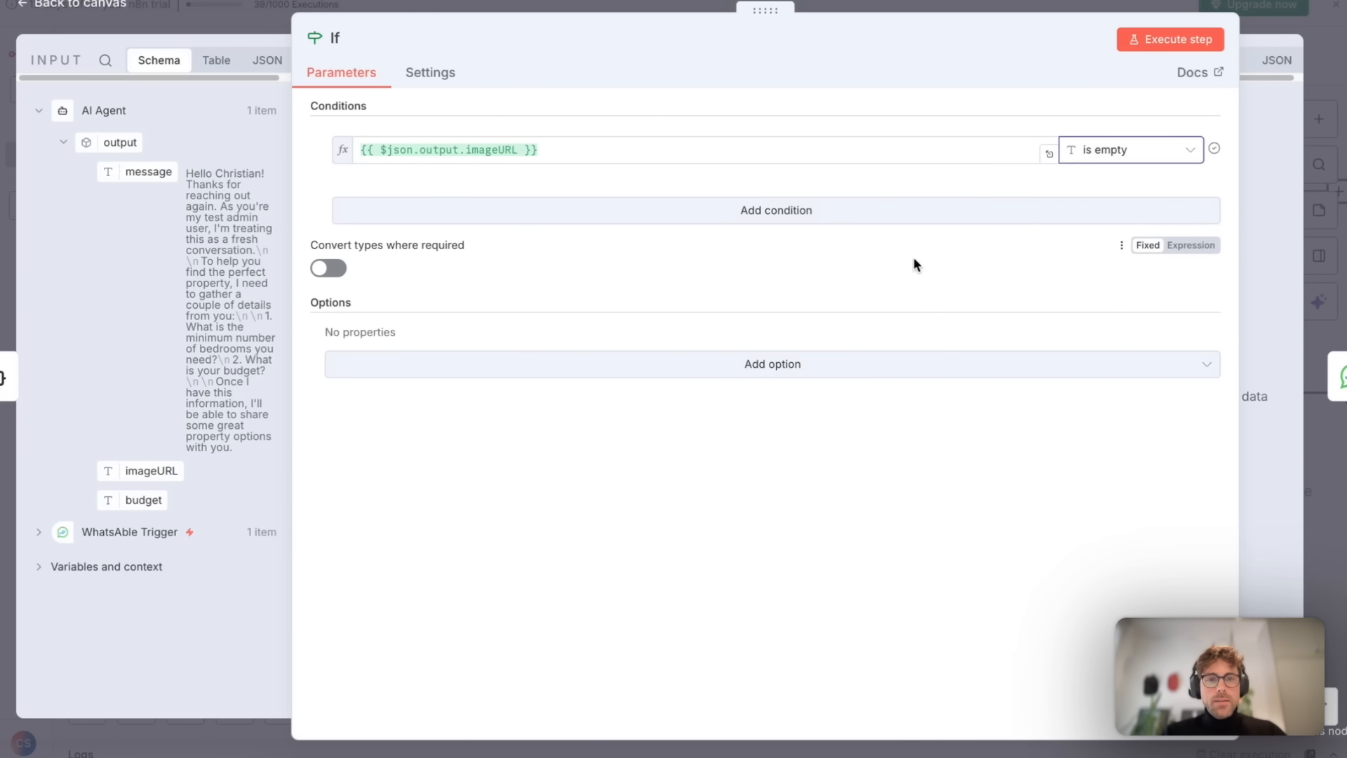
click(1038, 6)
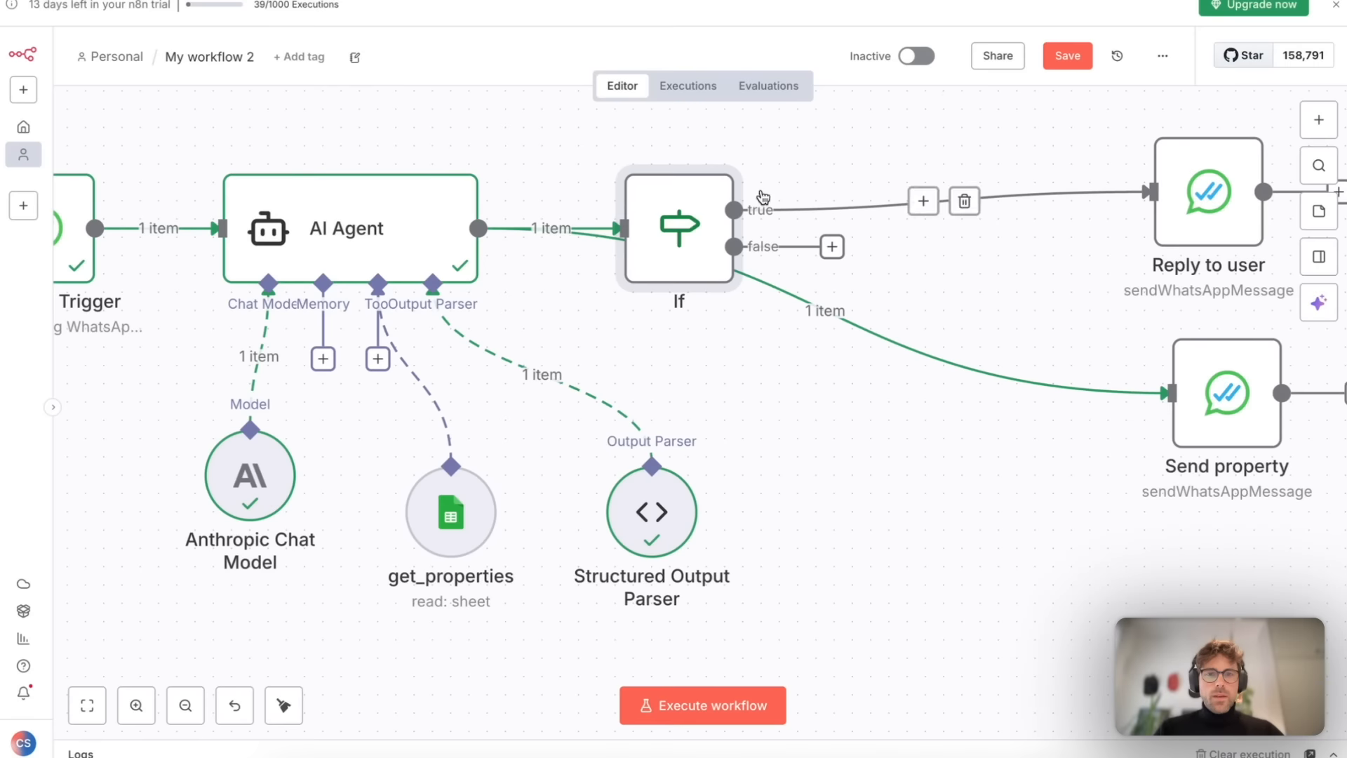
Align the Reply to user node directly above the Send property node.
scroll(1144, 200, right, 1)
click(1166, 215)
scroll(1157, 207, down, 1)
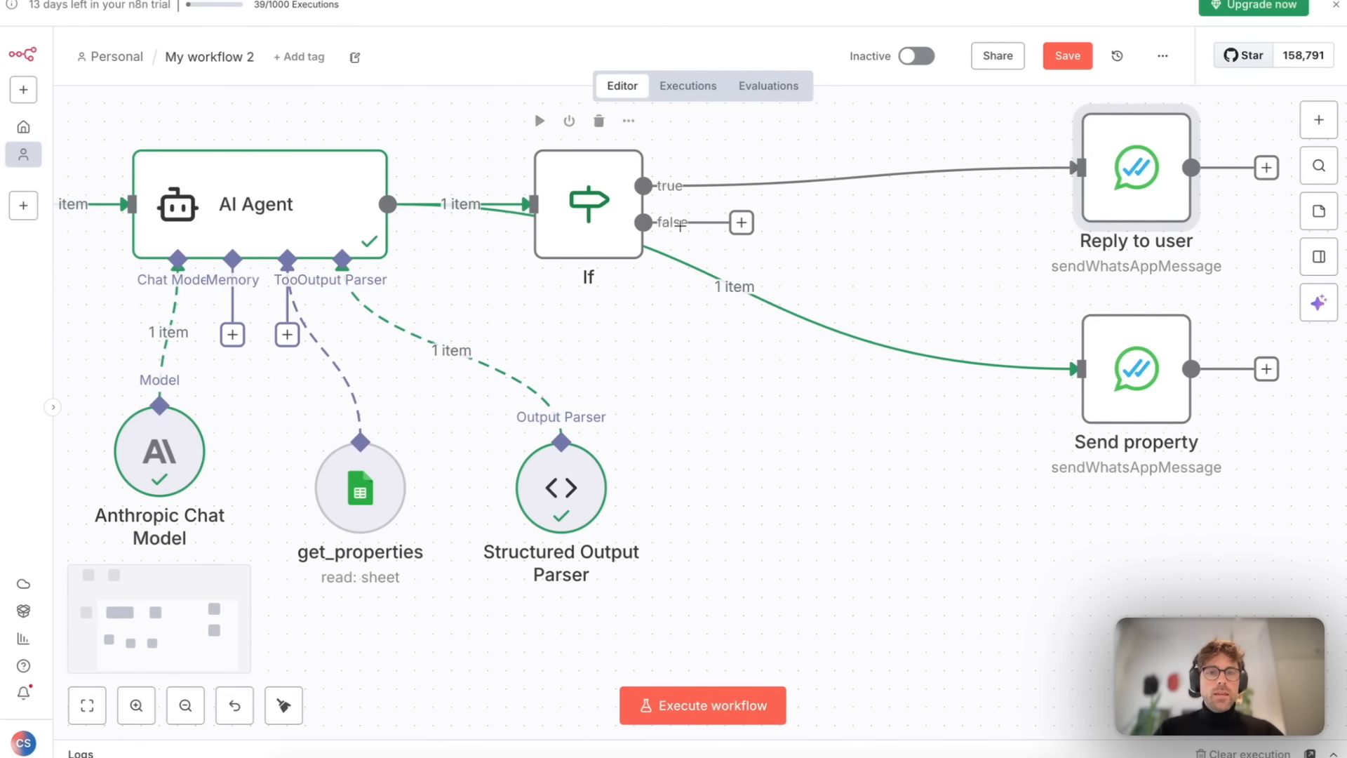
Connect the If node's false output to Send property and delete the direct connection from the AI Agent to Send property.
drag(641, 221, 1076, 368)
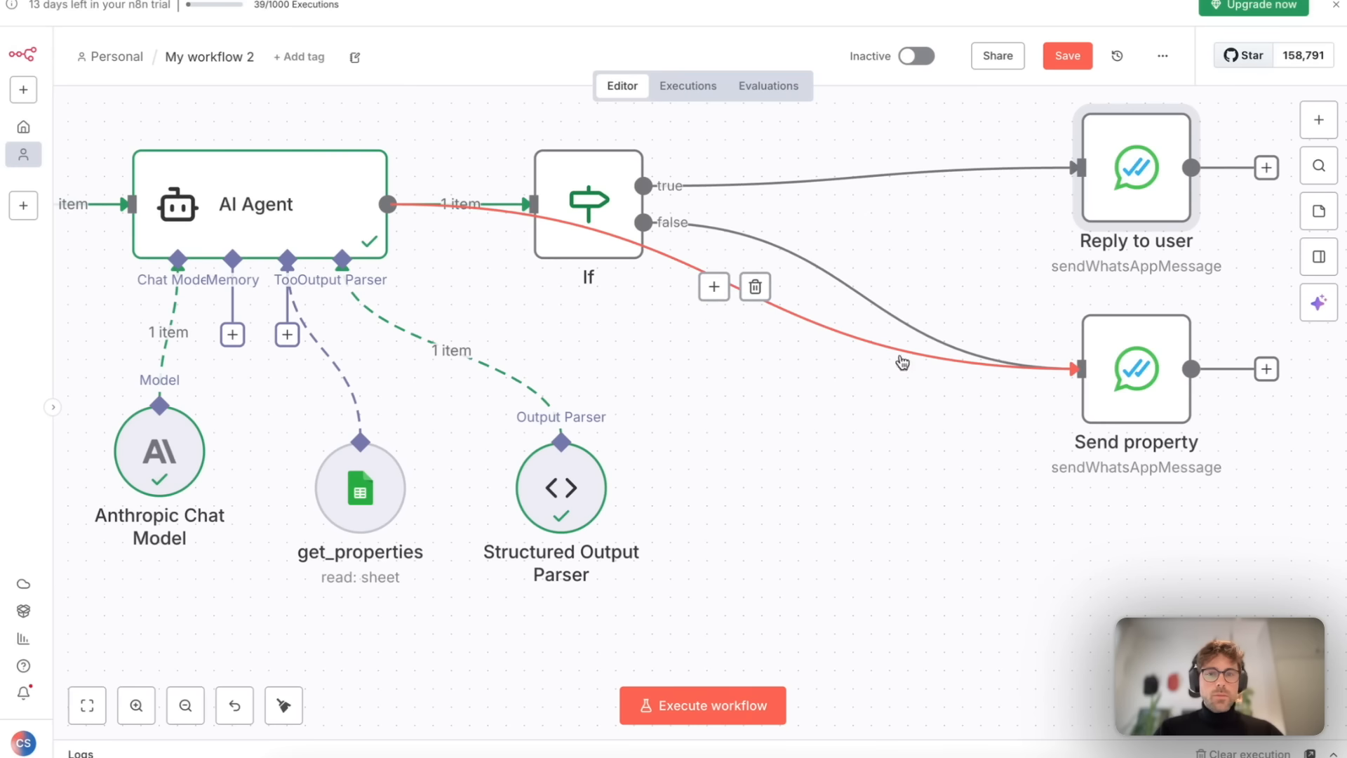
click(755, 287)
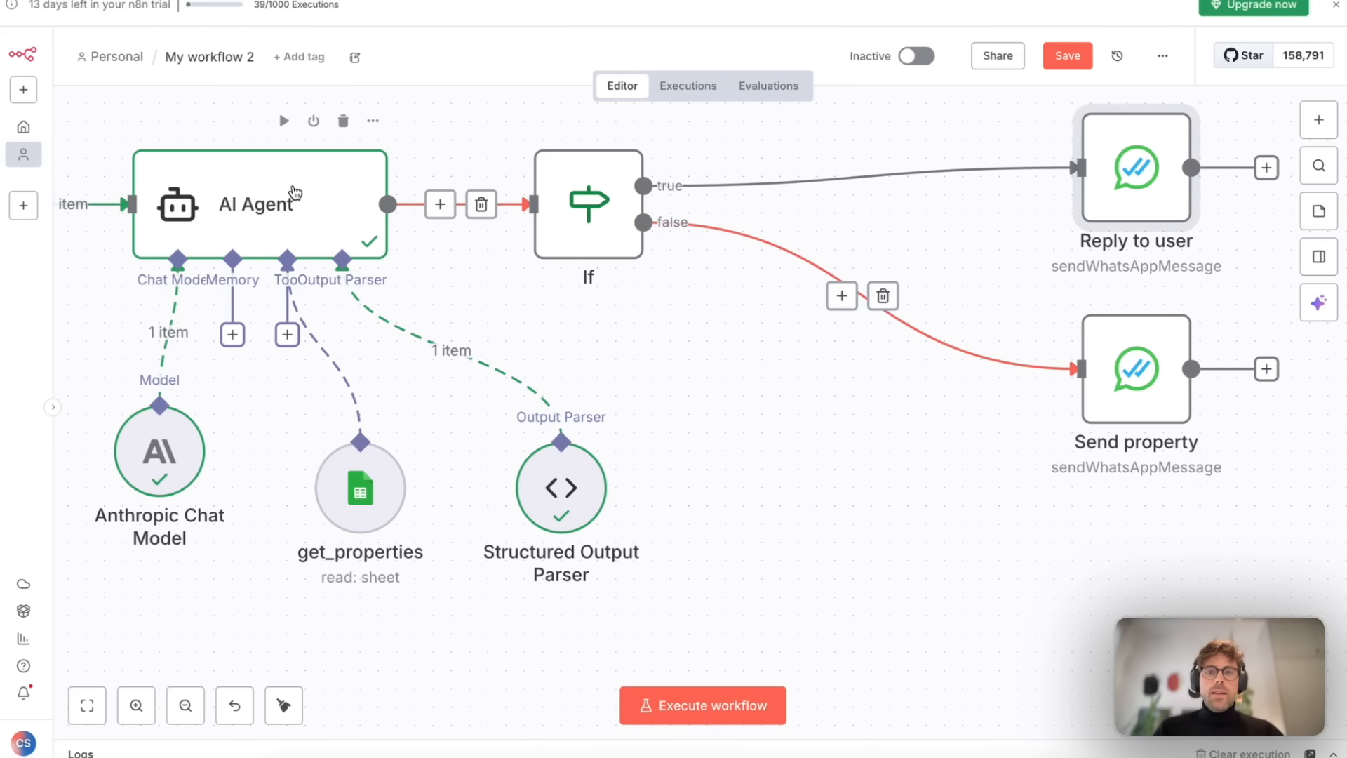
scroll(713, 259, right, 5)
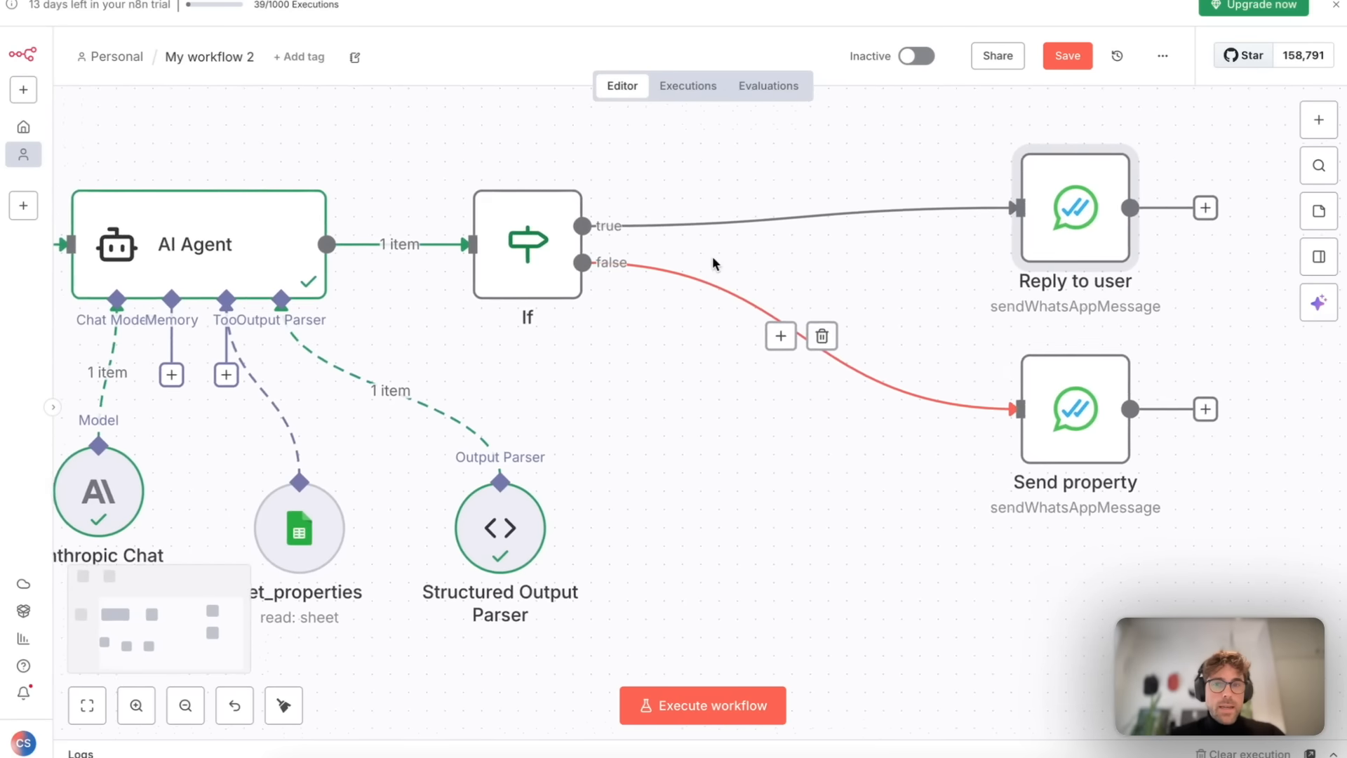
Tidy up the node layout of the whole workflow on the canvas.
scroll(723, 281, right, 4)
scroll(859, 407, down, 1)
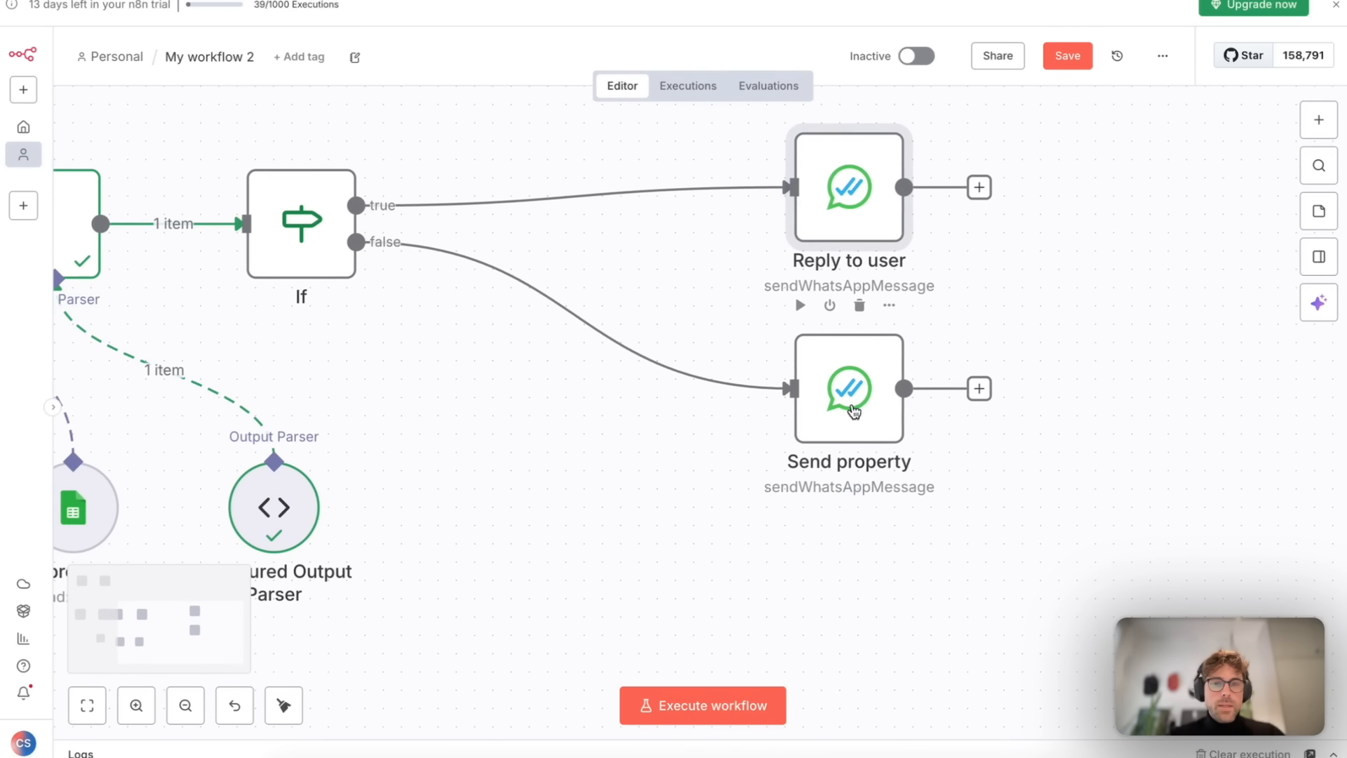
key(1)
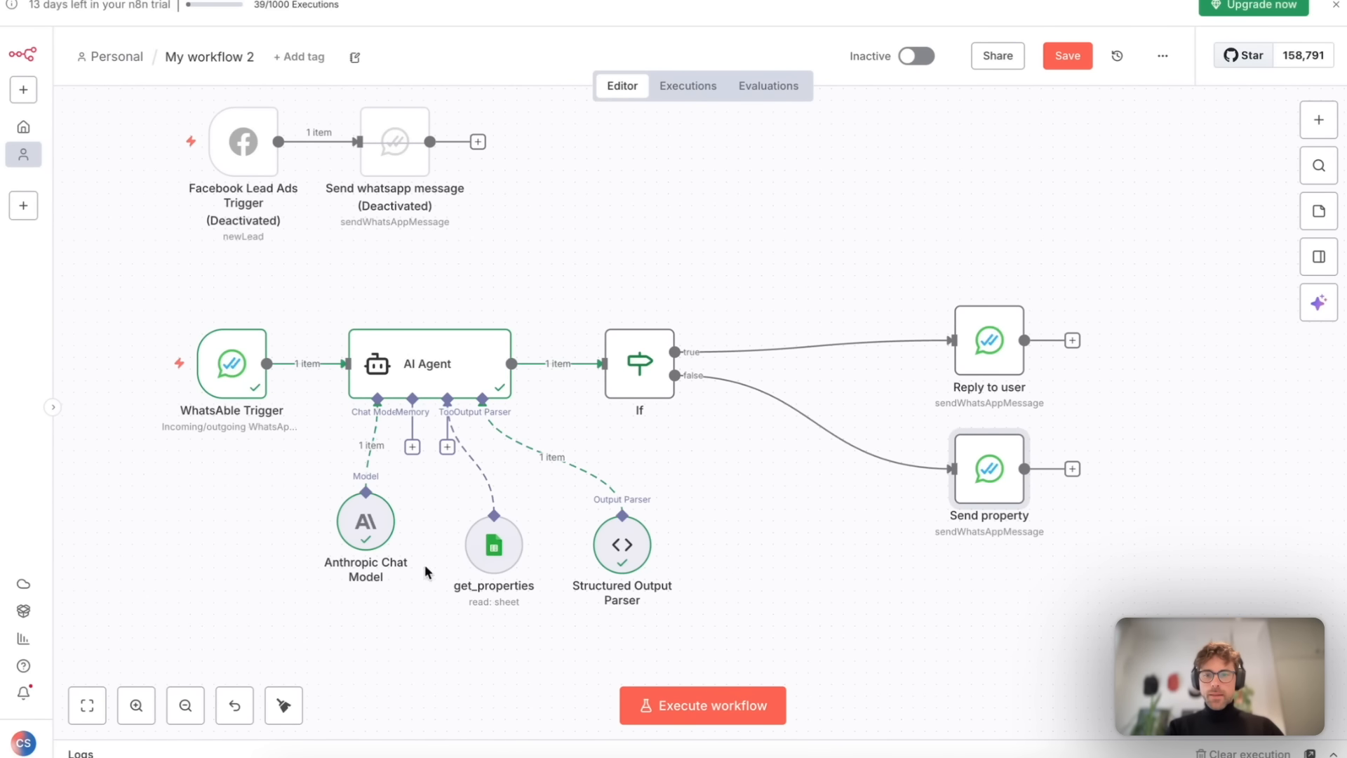
click(303, 713)
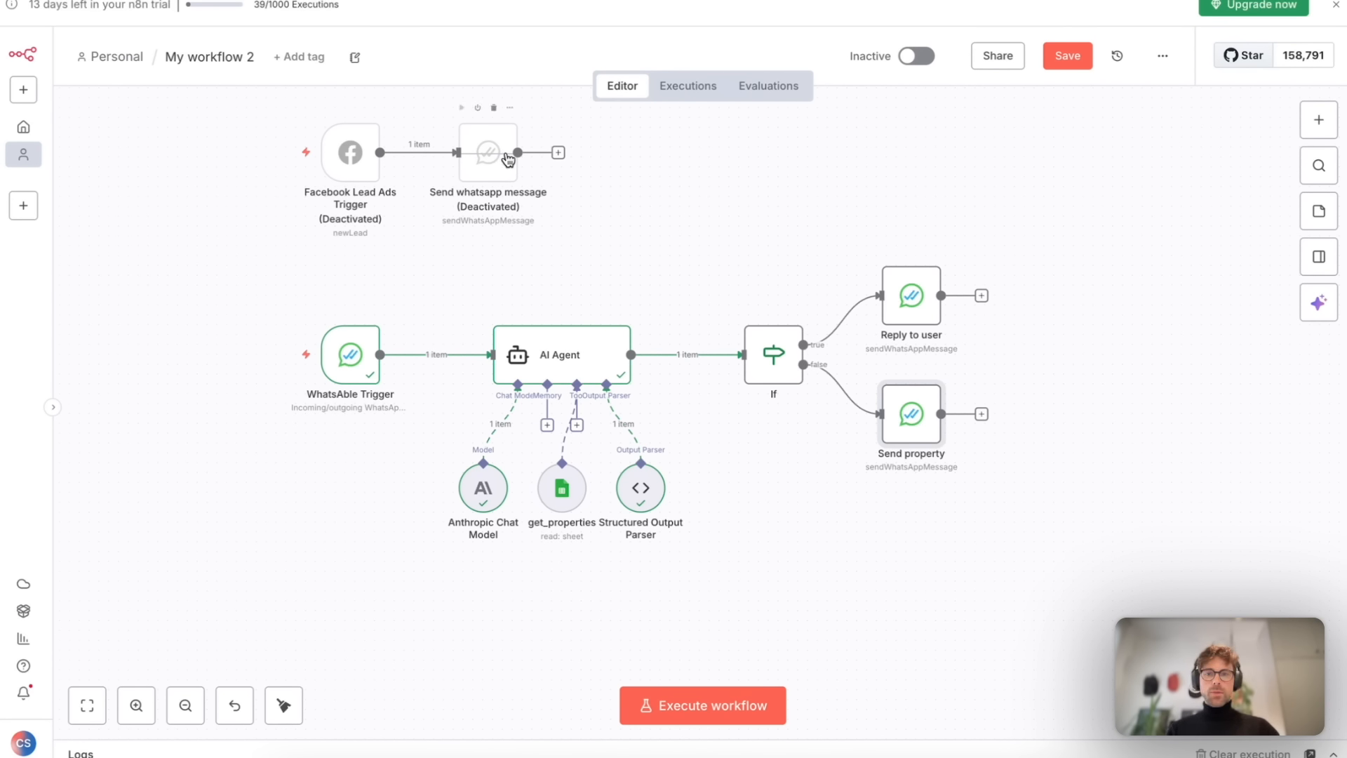
Execute the workflow and send the test message "Hey there" in the WhatsApp chat.
mouse_move(309, 364)
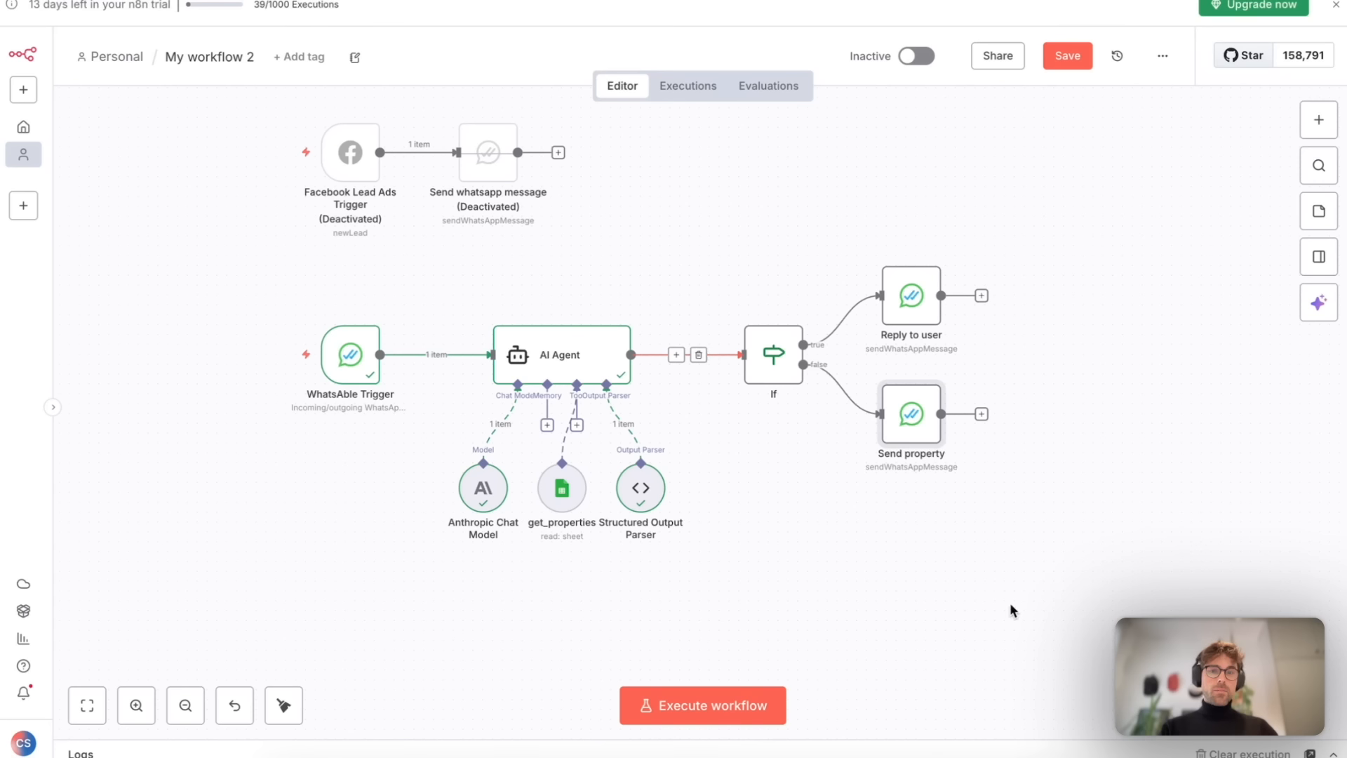
click(708, 710)
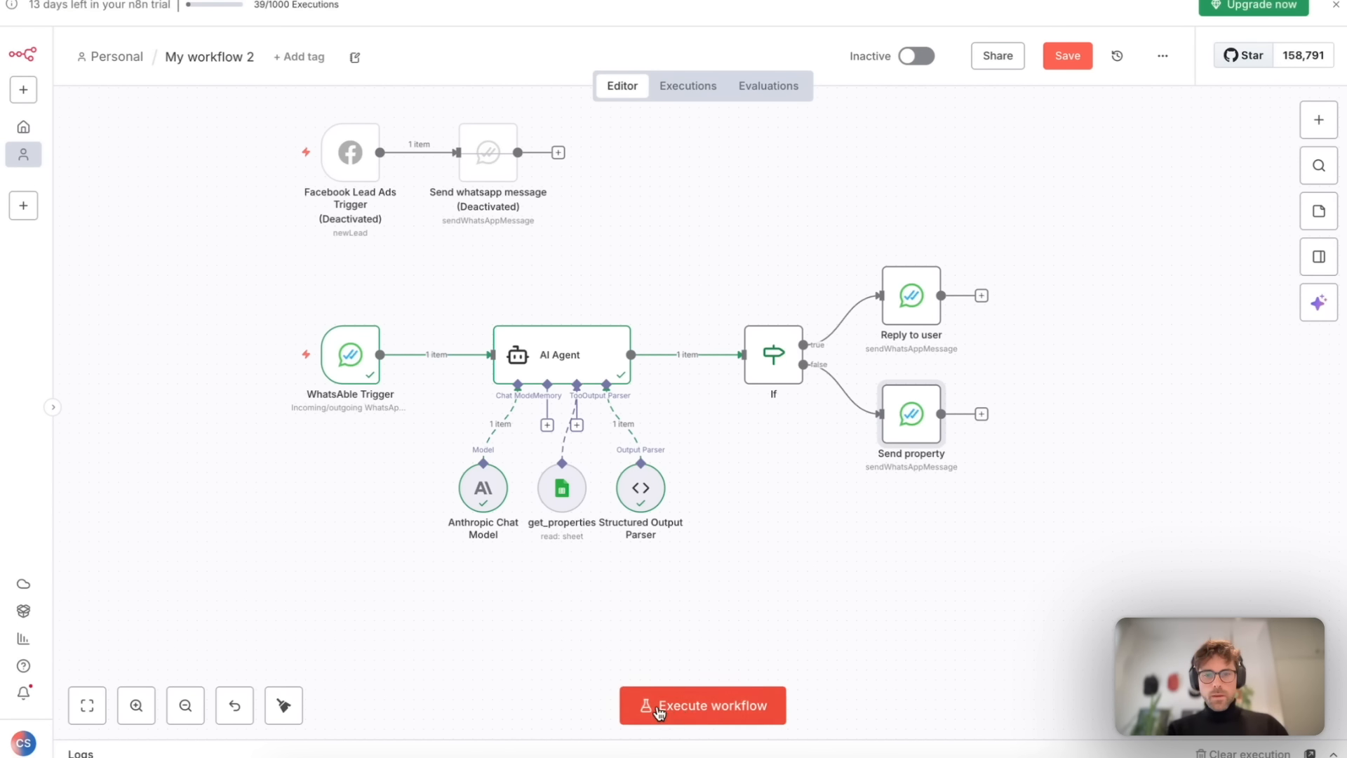
click(905, 752)
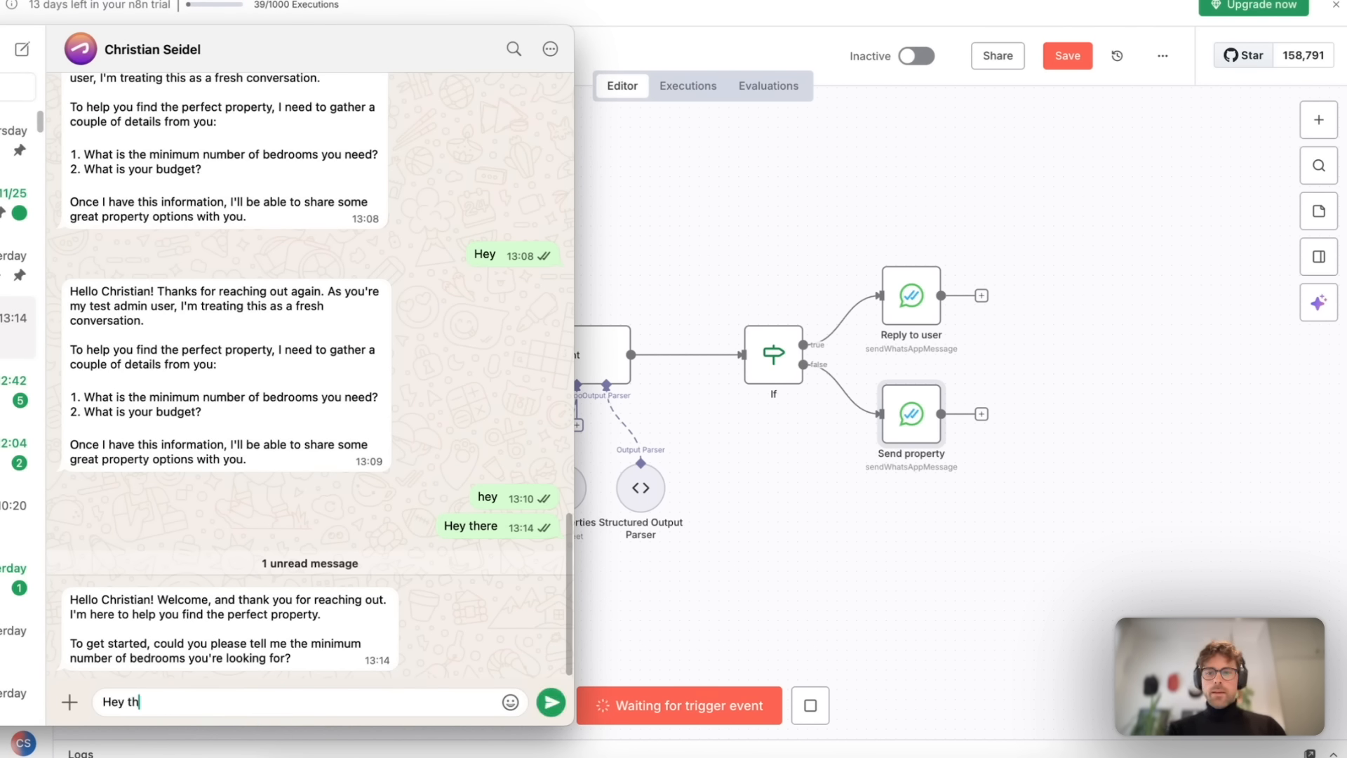
text(ere)
key(Return)
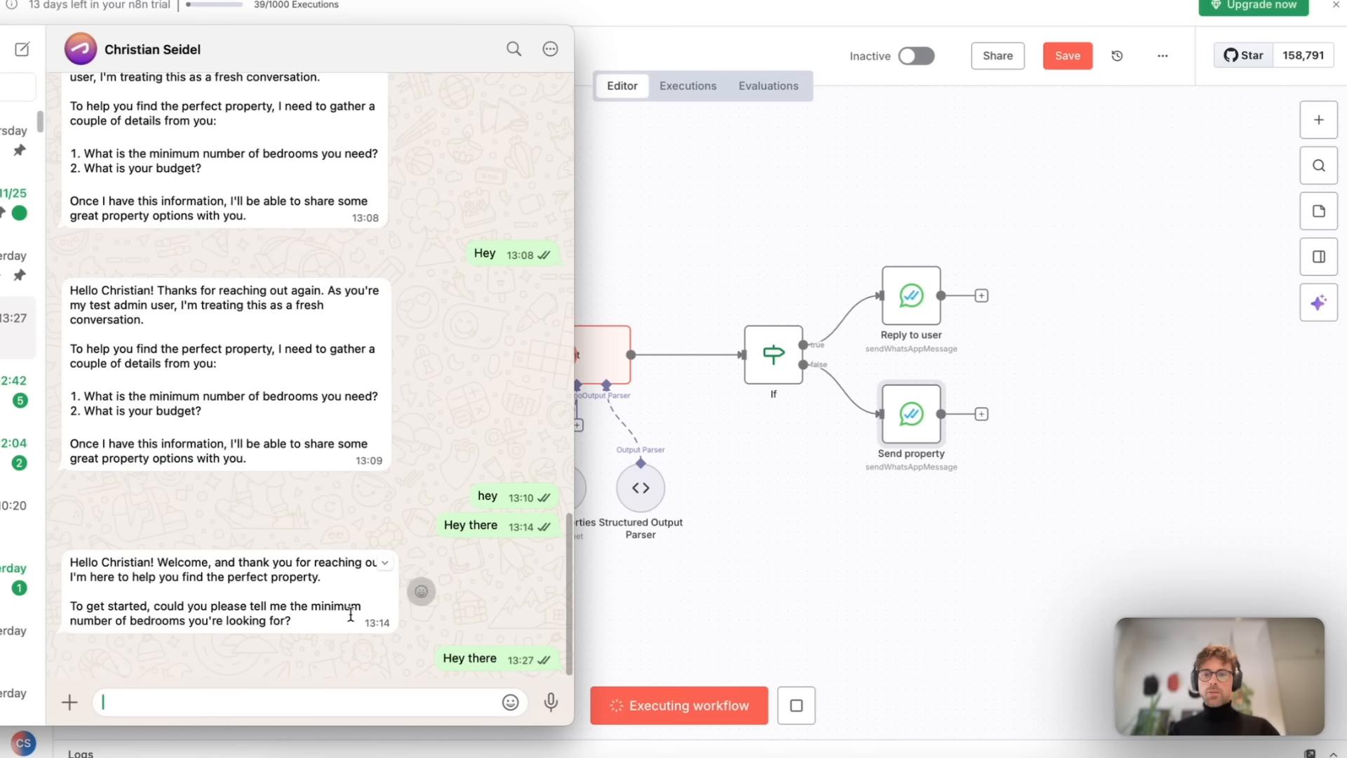
Check in n8n which If branch ran, and read the agent's reply in the WhatsApp chat.
click(658, 629)
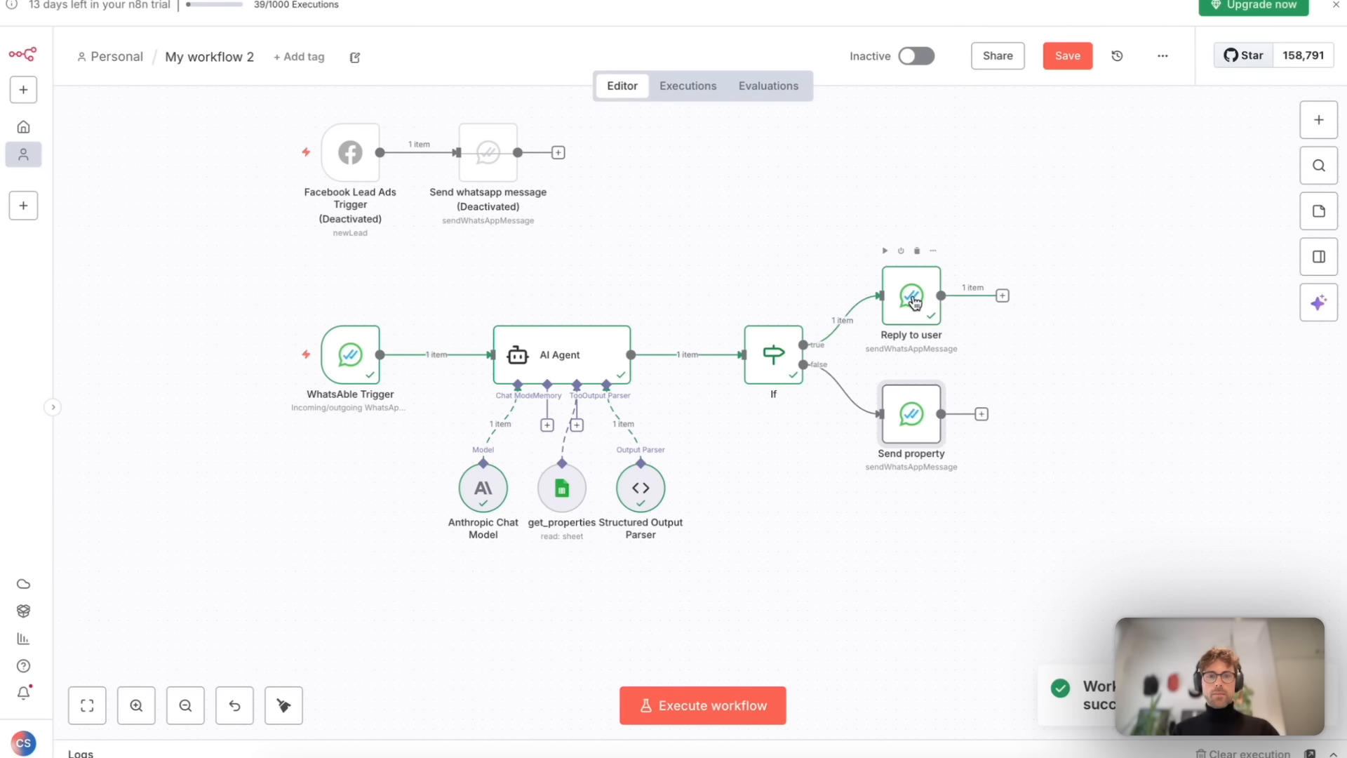
scroll(912, 298, up, 5)
key(super+Tab)
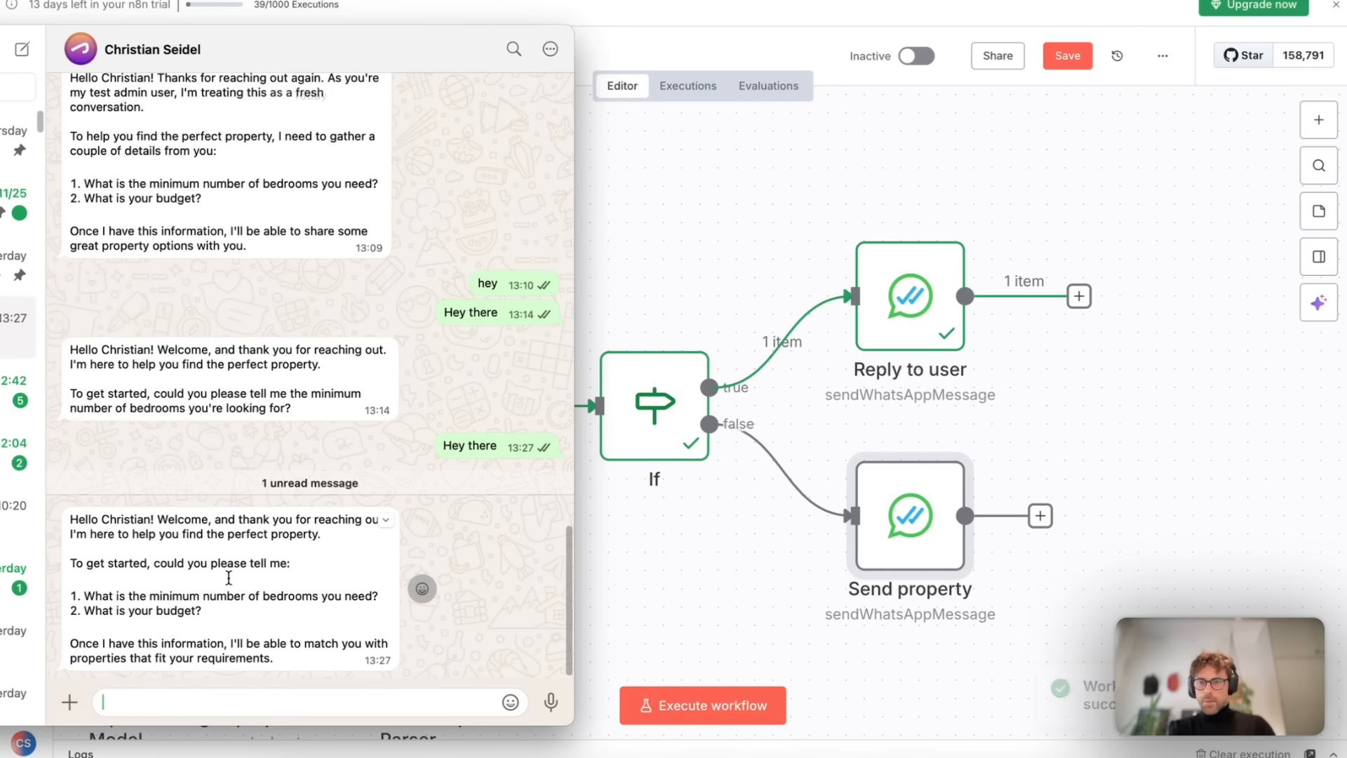
drag(148, 517, 321, 535)
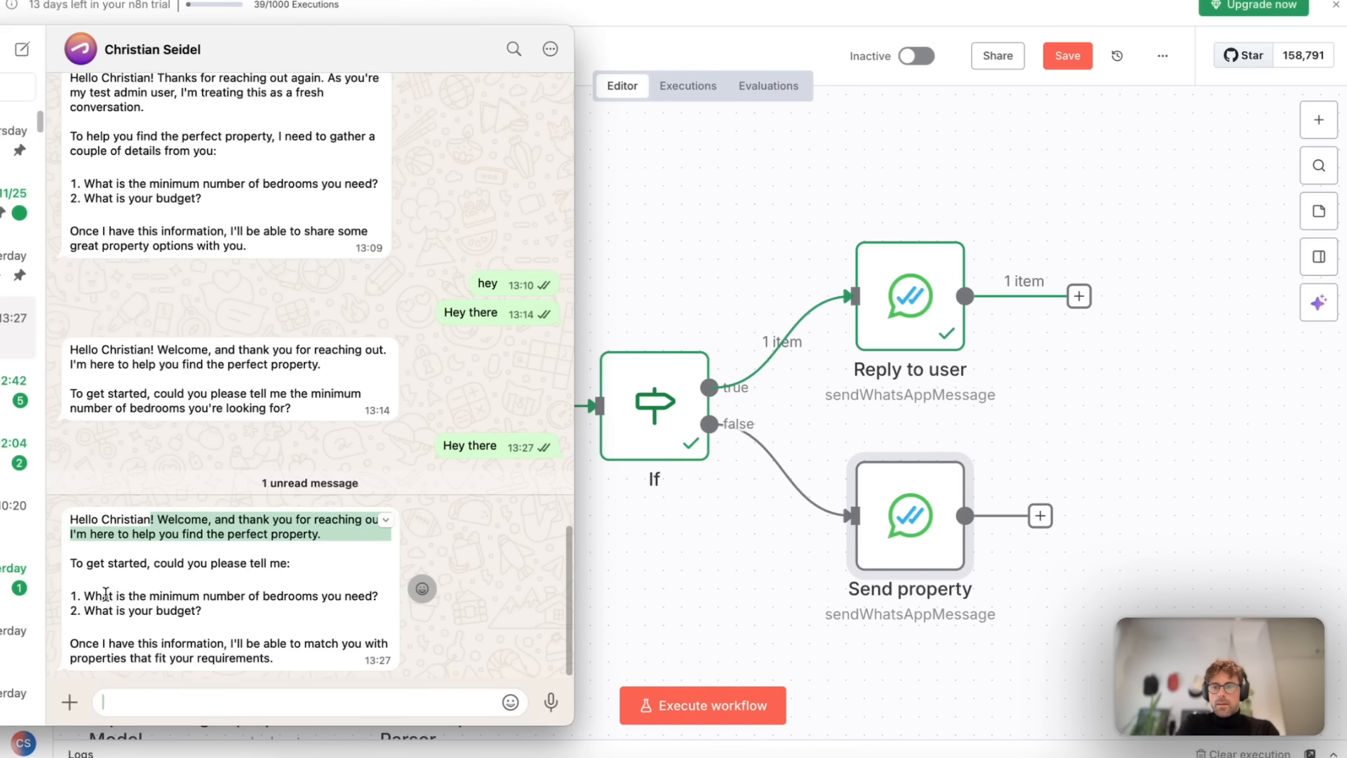
drag(82, 596, 302, 610)
click(302, 610)
scroll(302, 610, down, 1)
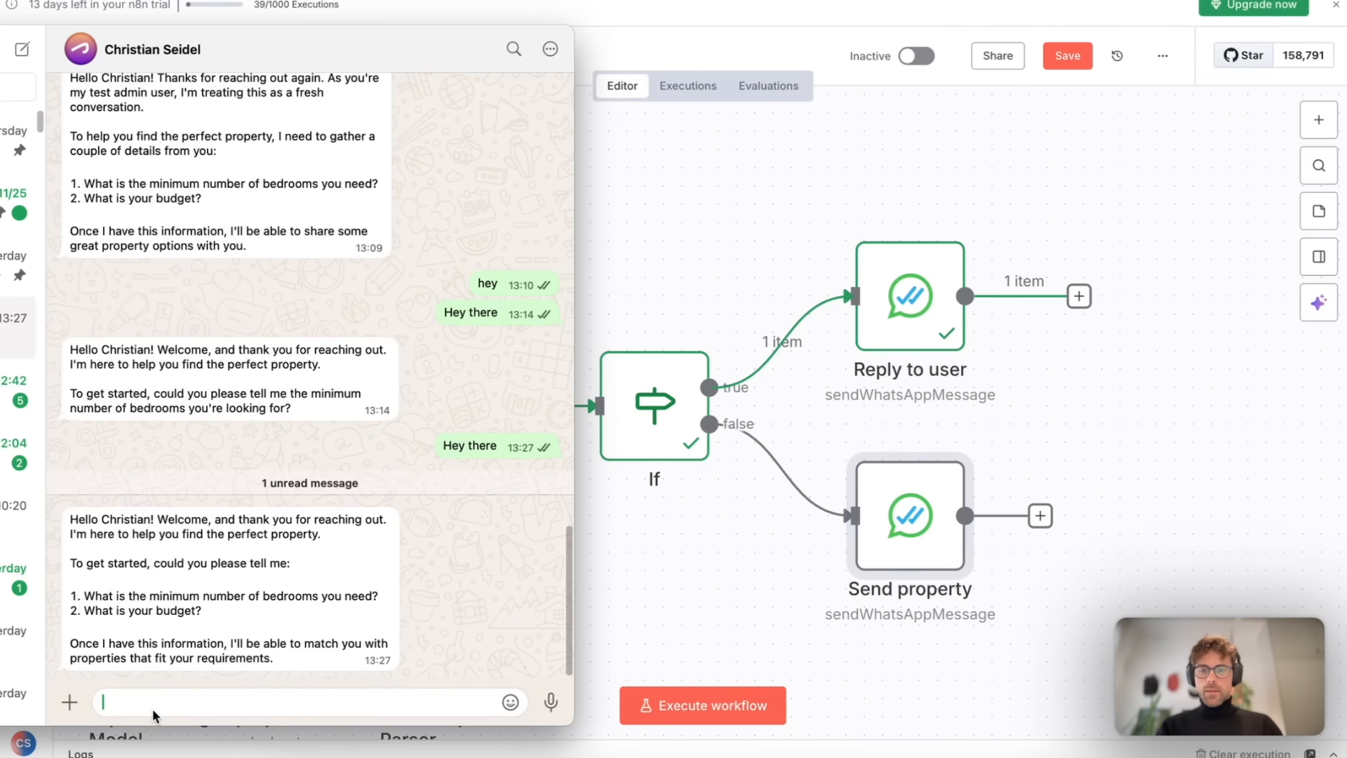
Send the WhatsApp message "Hey our budget is 300K and we need 3 bedrooms minimum".
text(Hy)
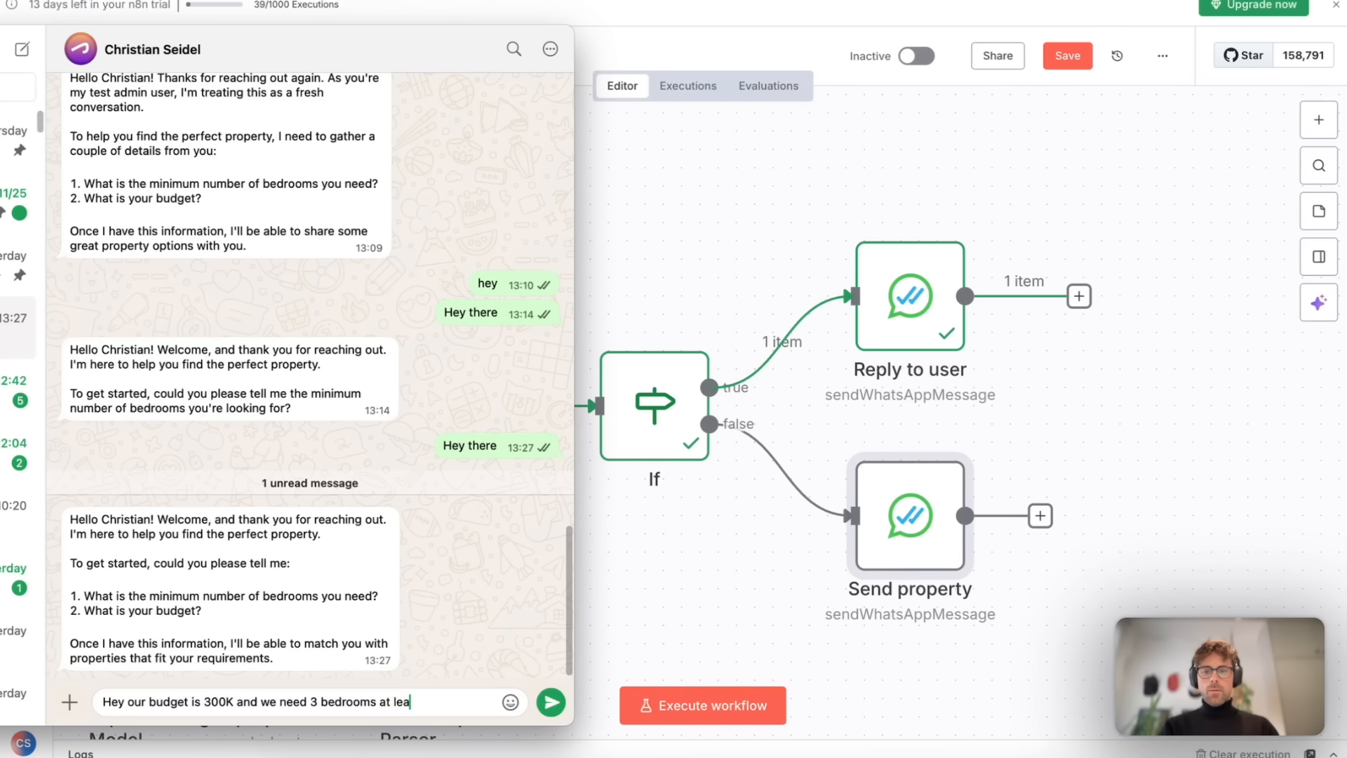
key(BackSpace)
key(BackSpace)
key(BackSpace)
key(BackSpace)
key(BackSpace)
key(BackSpace)
text(m)
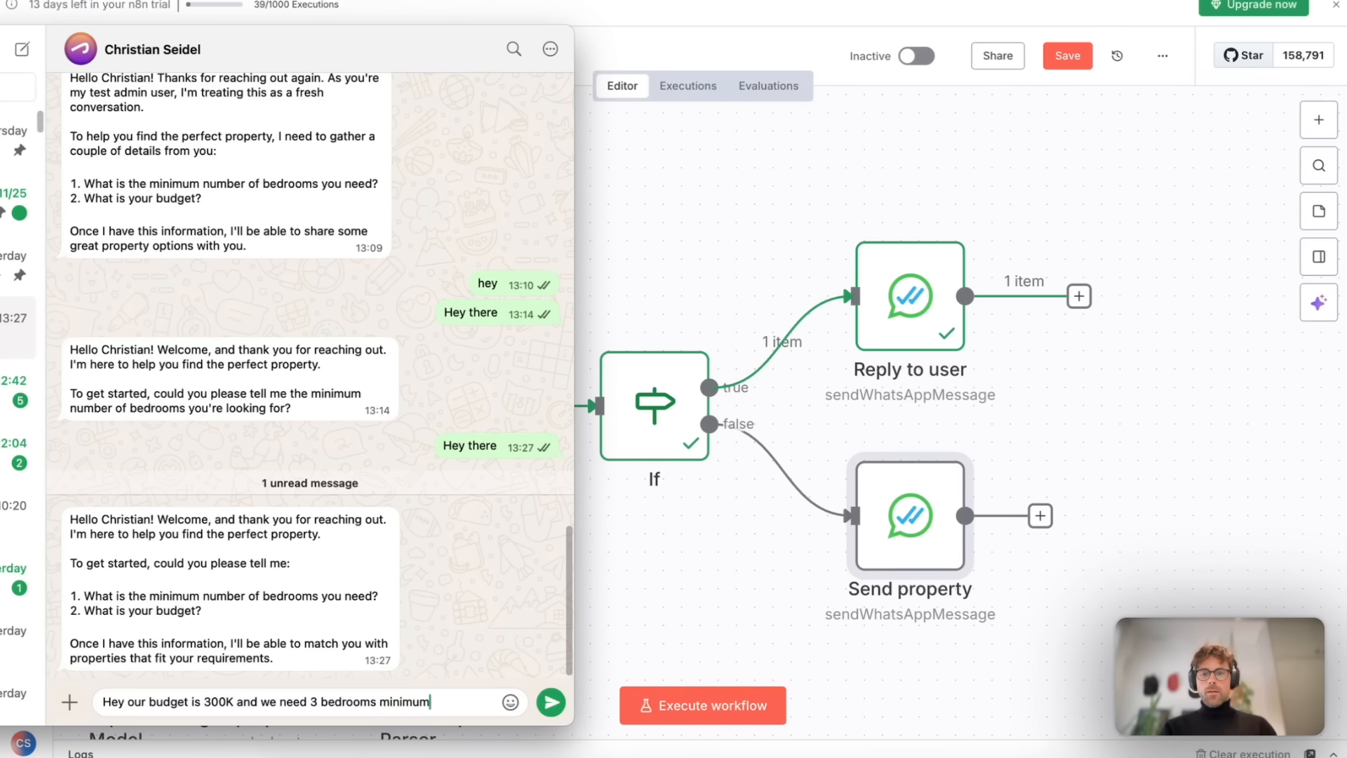
text(inimum)
key(Return)
Copy the sent budget message, execute the workflow in n8n again, and resend the copied text in WhatsApp.
triple_click(355, 641)
key(super+c)
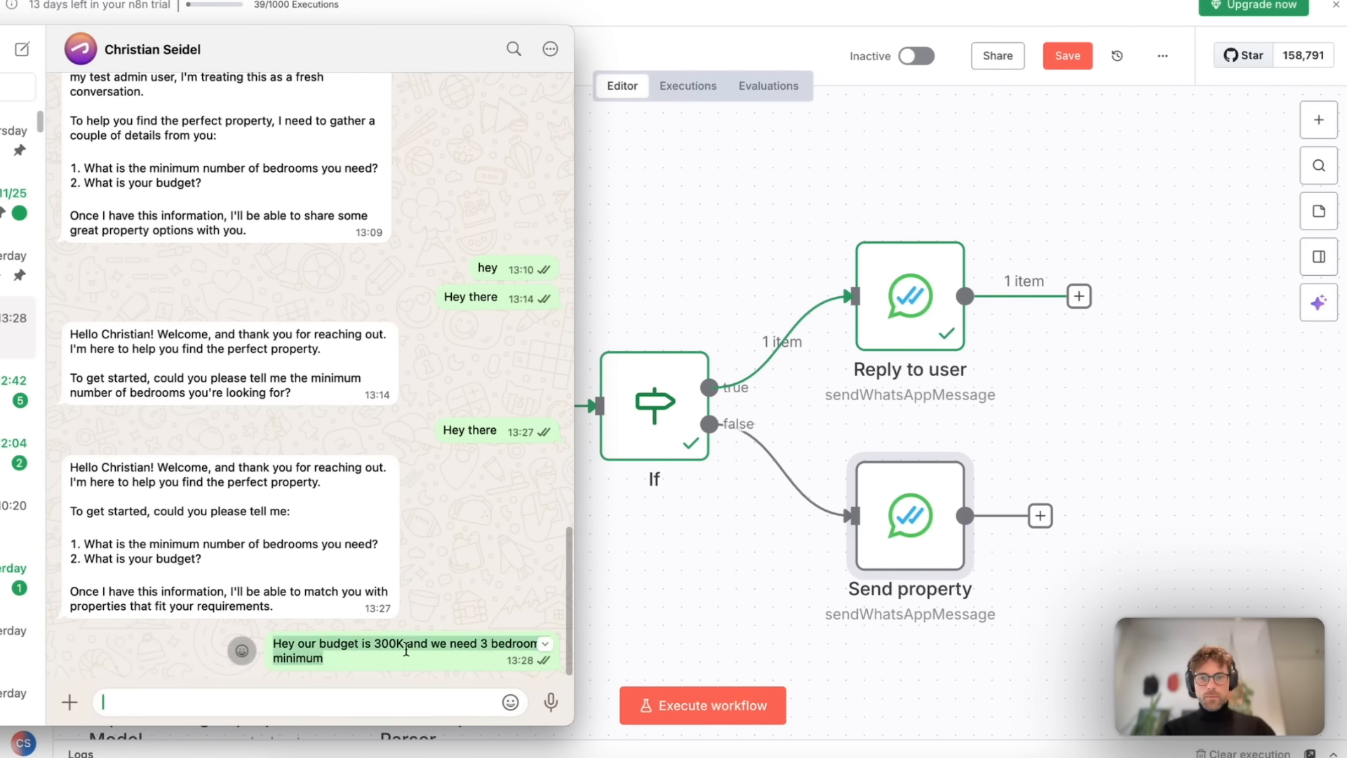
click(689, 691)
click(717, 704)
key(super+Tab)
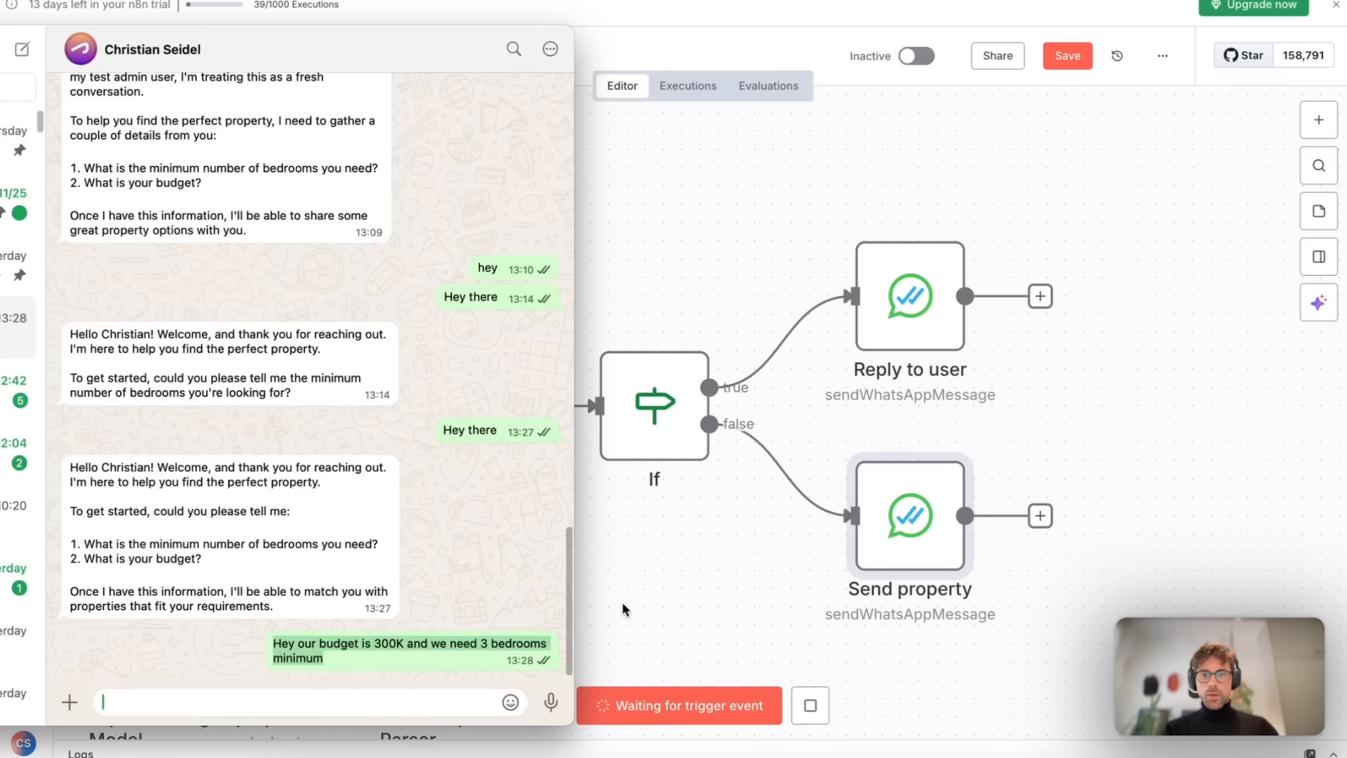
key(super+v)
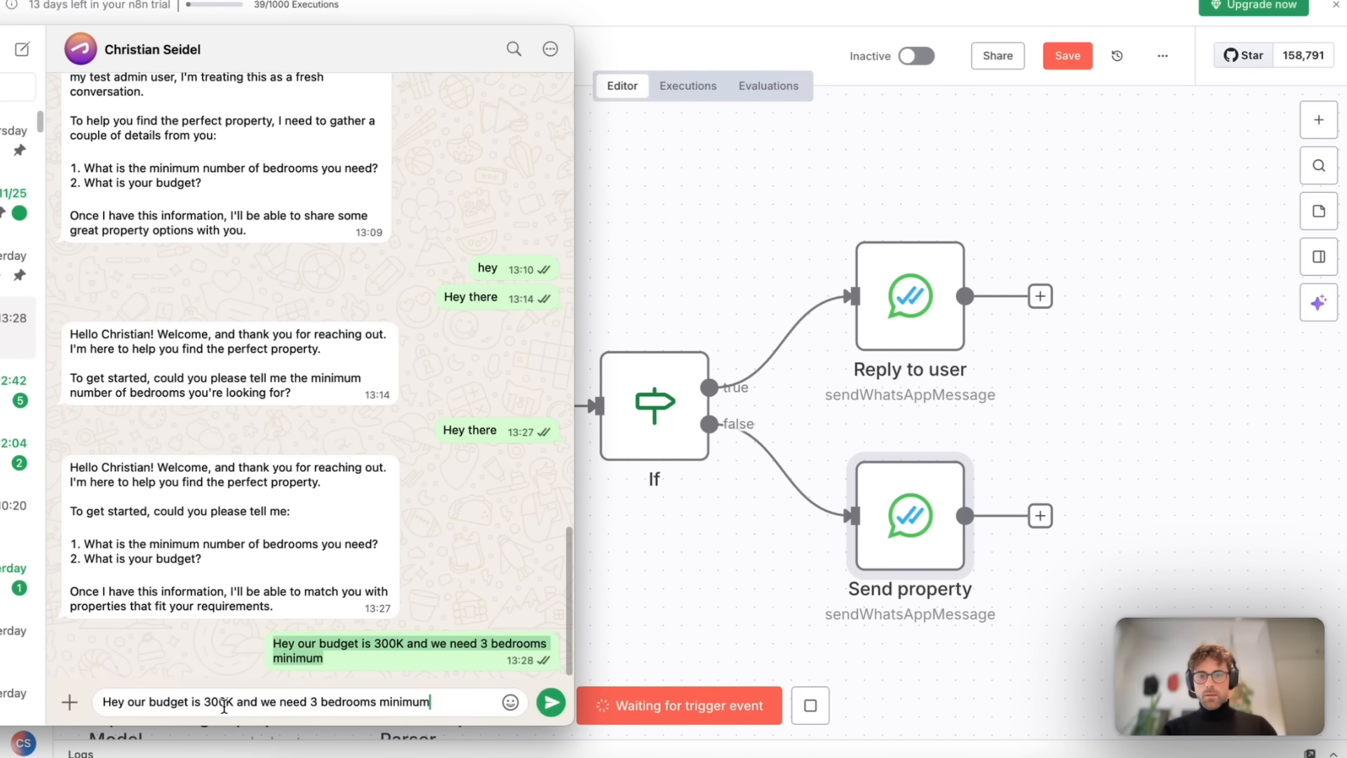
key(Return)
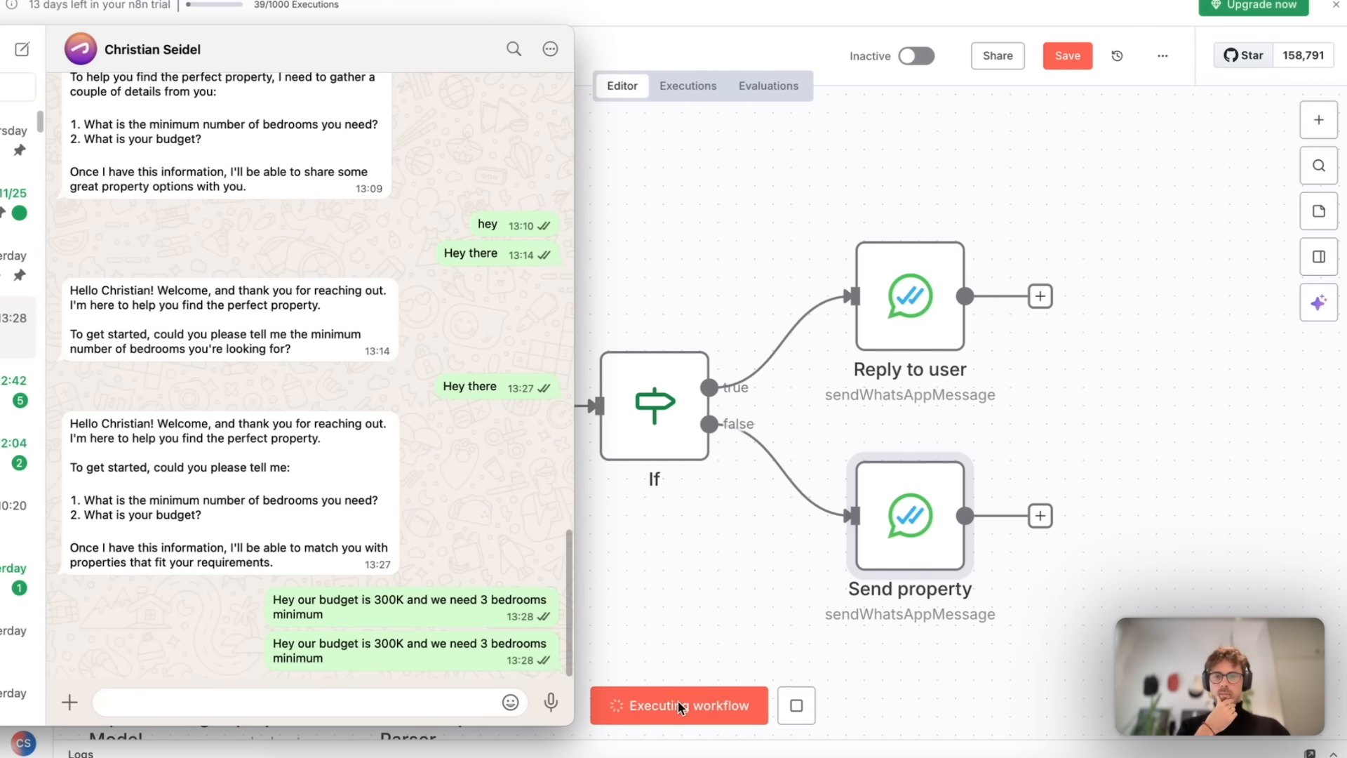
Follow the execution in n8n through the AI Agent, its get_properties tool, the If node and the message nodes.
click(669, 618)
scroll(253, 477, left, 2)
scroll(244, 450, down, 1)
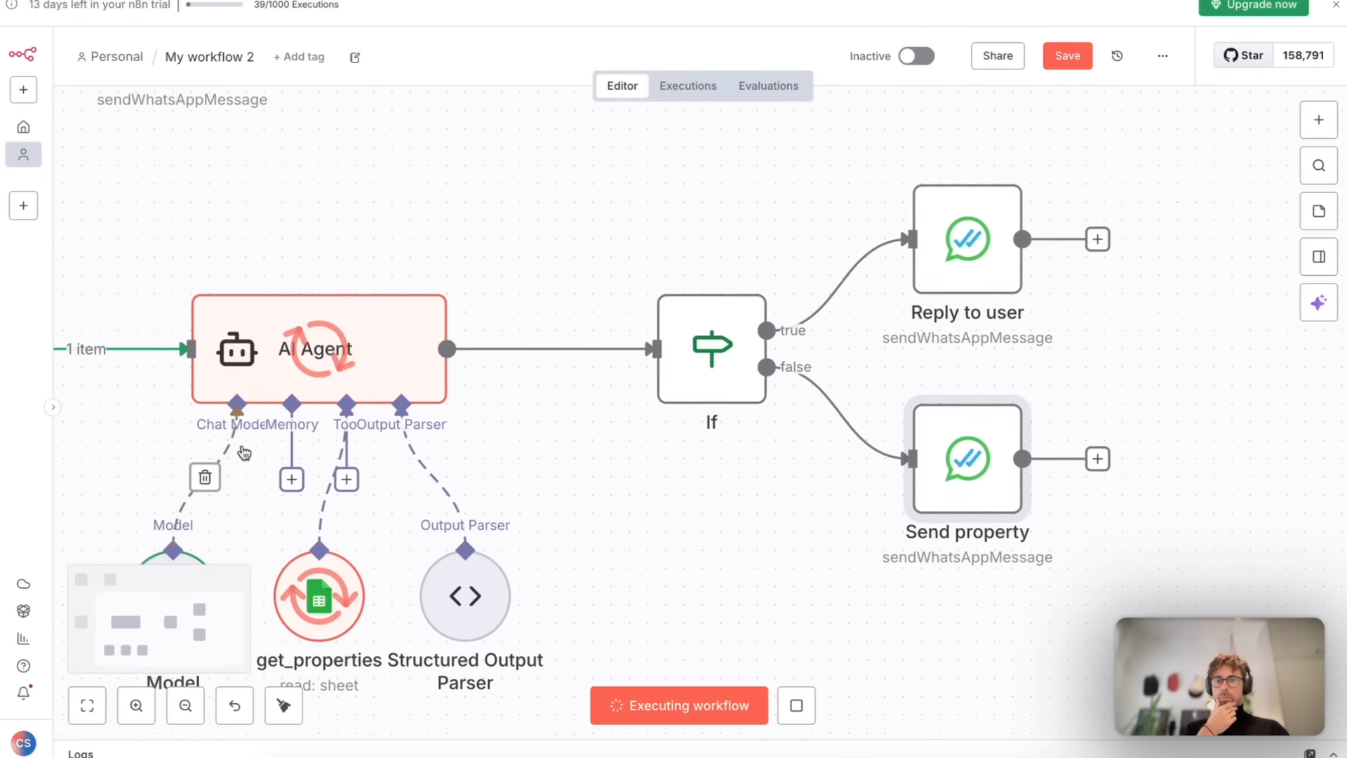
scroll(241, 443, down, 2)
scroll(241, 443, left, 2)
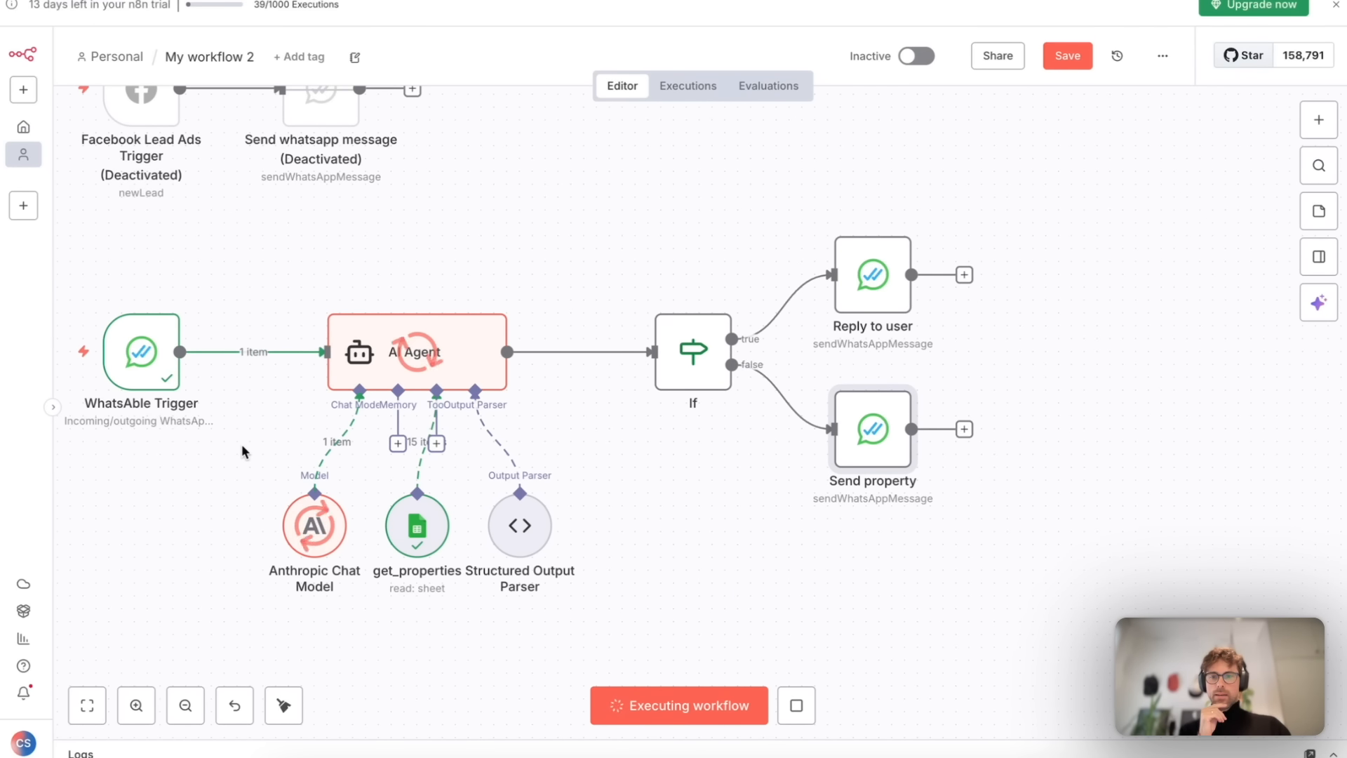
scroll(450, 524, up, 5)
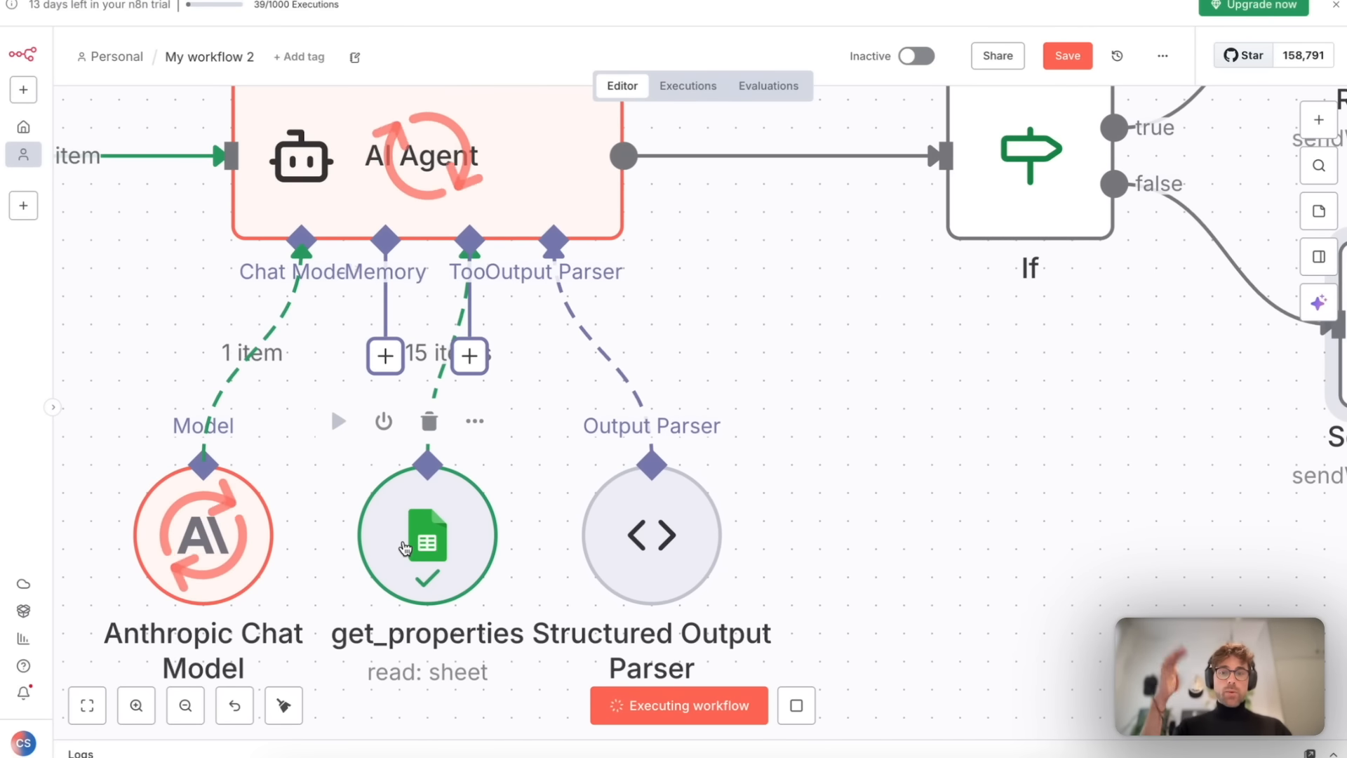
scroll(405, 548, down, 5)
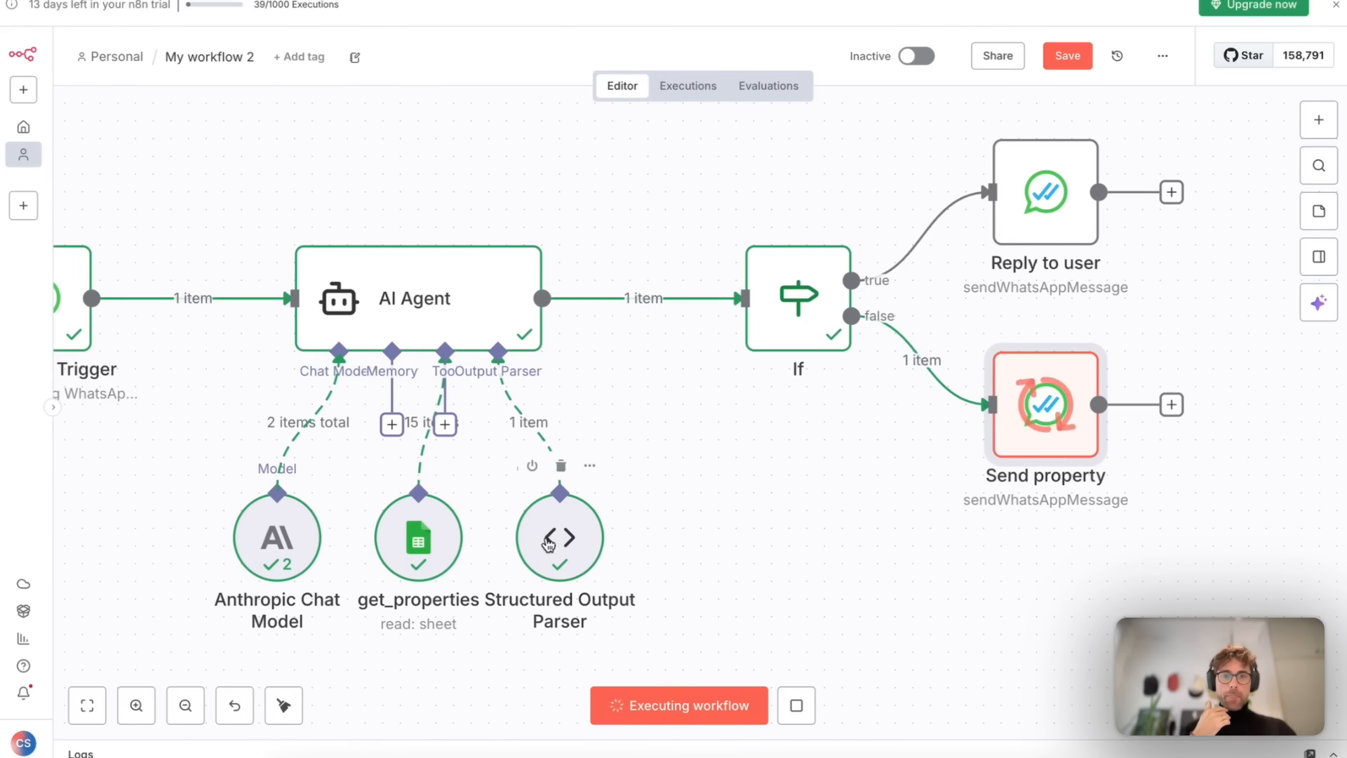
scroll(646, 367, right, 4)
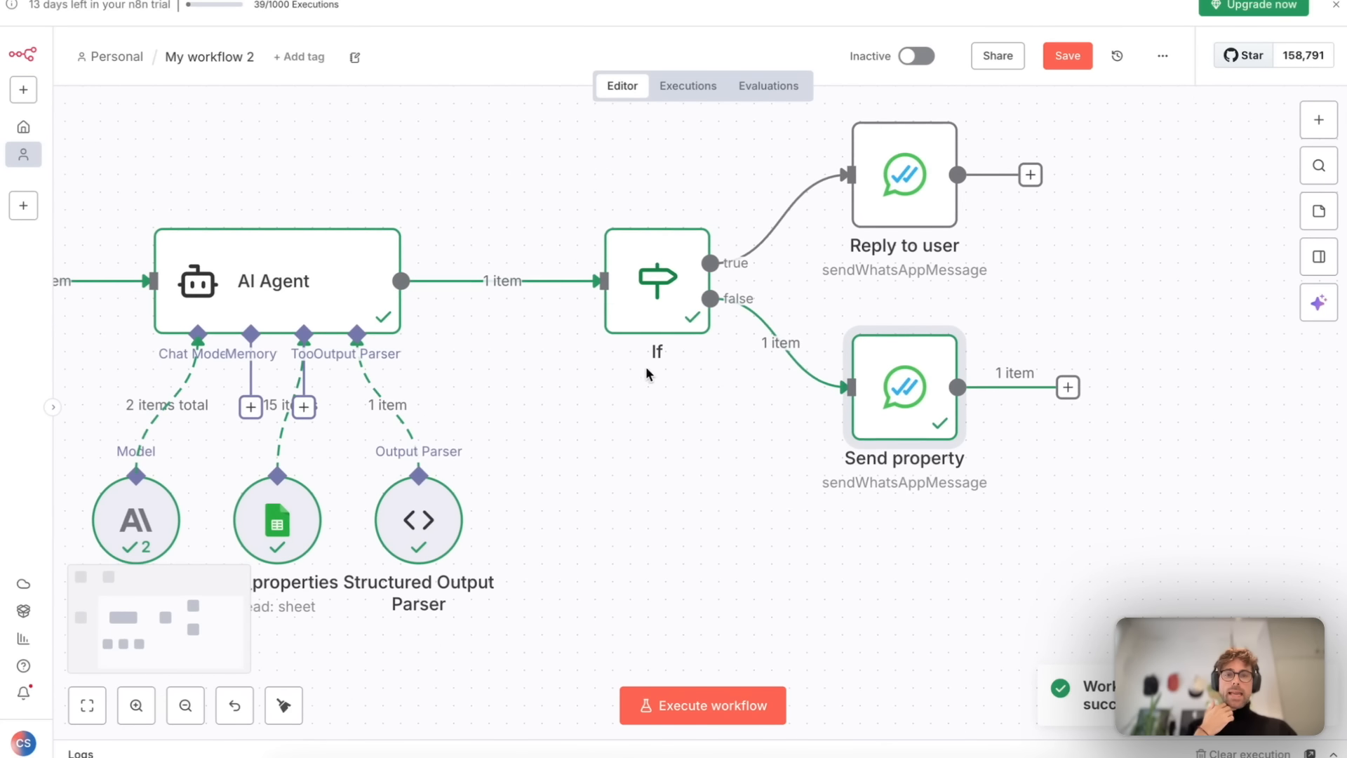
scroll(947, 378, up, 5)
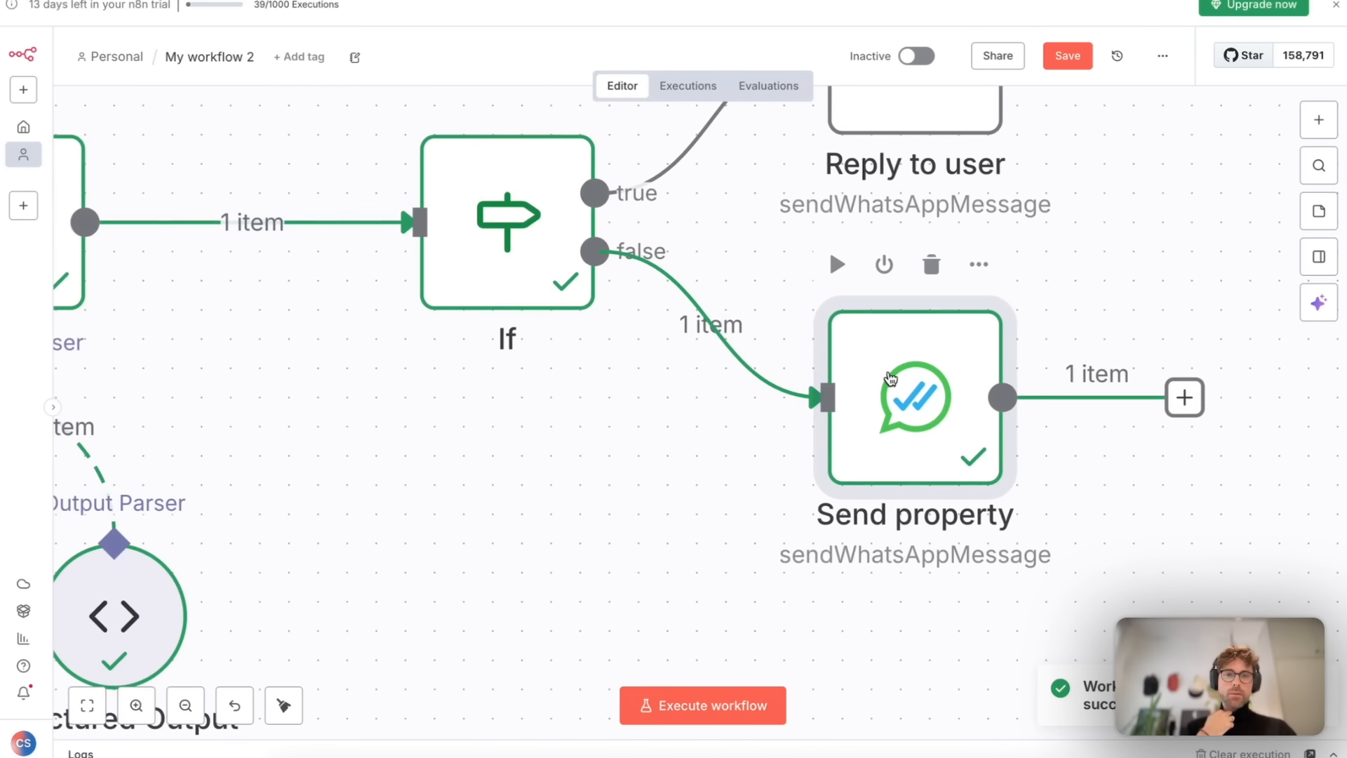
scroll(891, 379, up, 2)
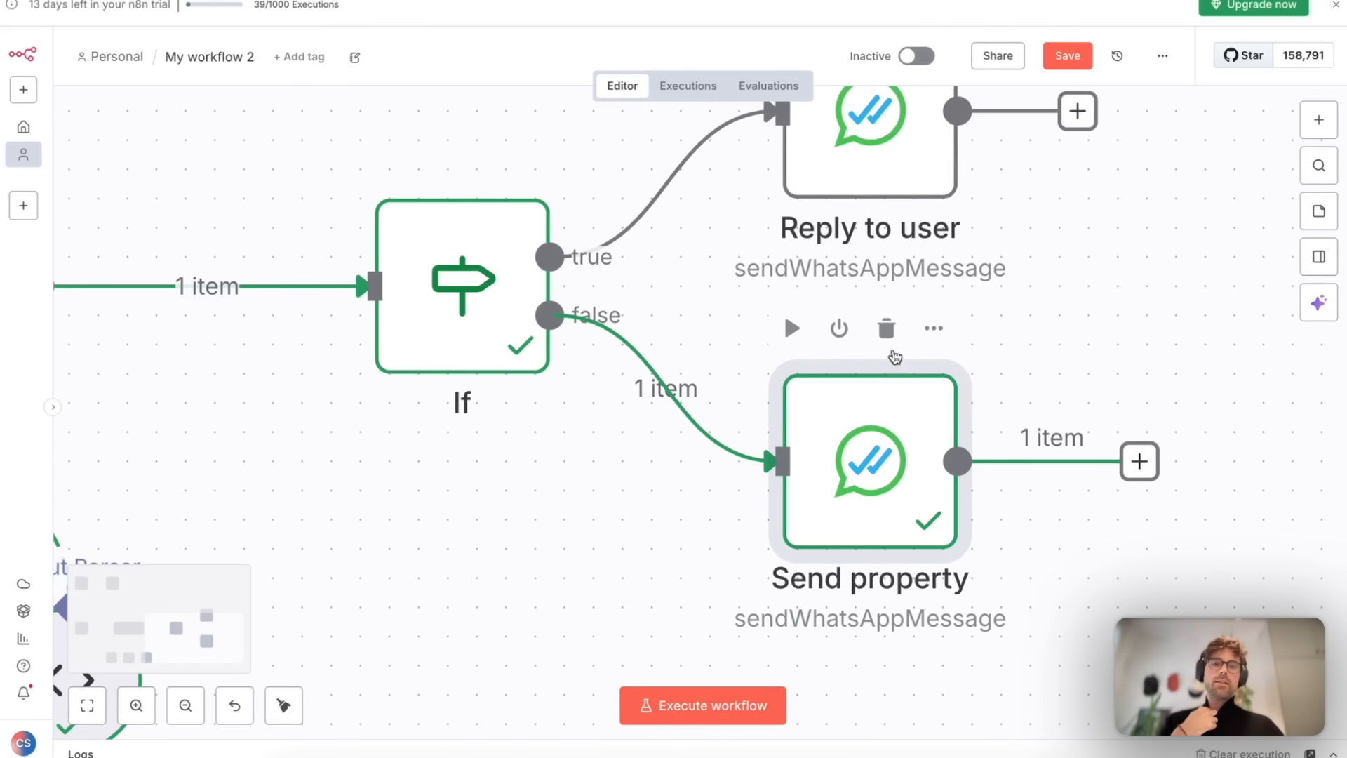
scroll(921, 301, down, 5)
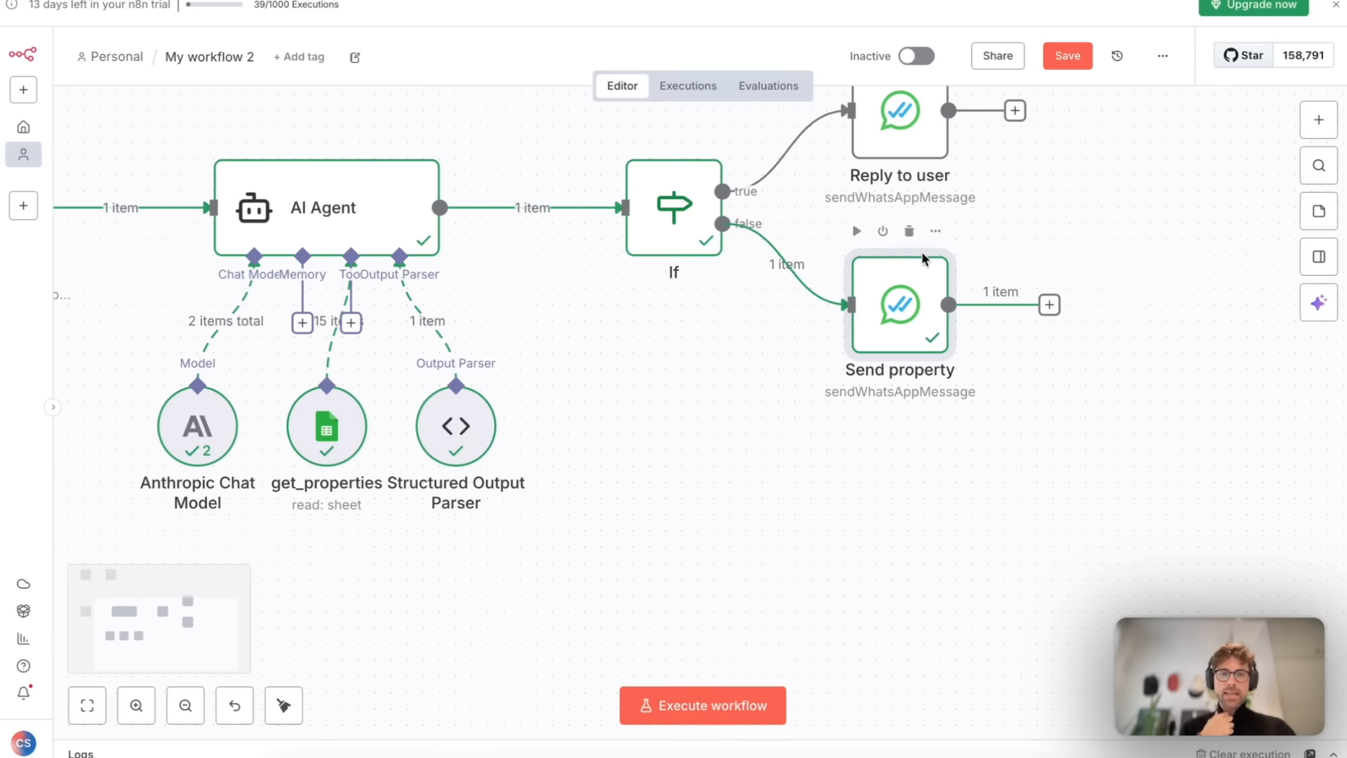
Review the property image and description received in WhatsApp, and return to the full workflow in n8n.
click(909, 756)
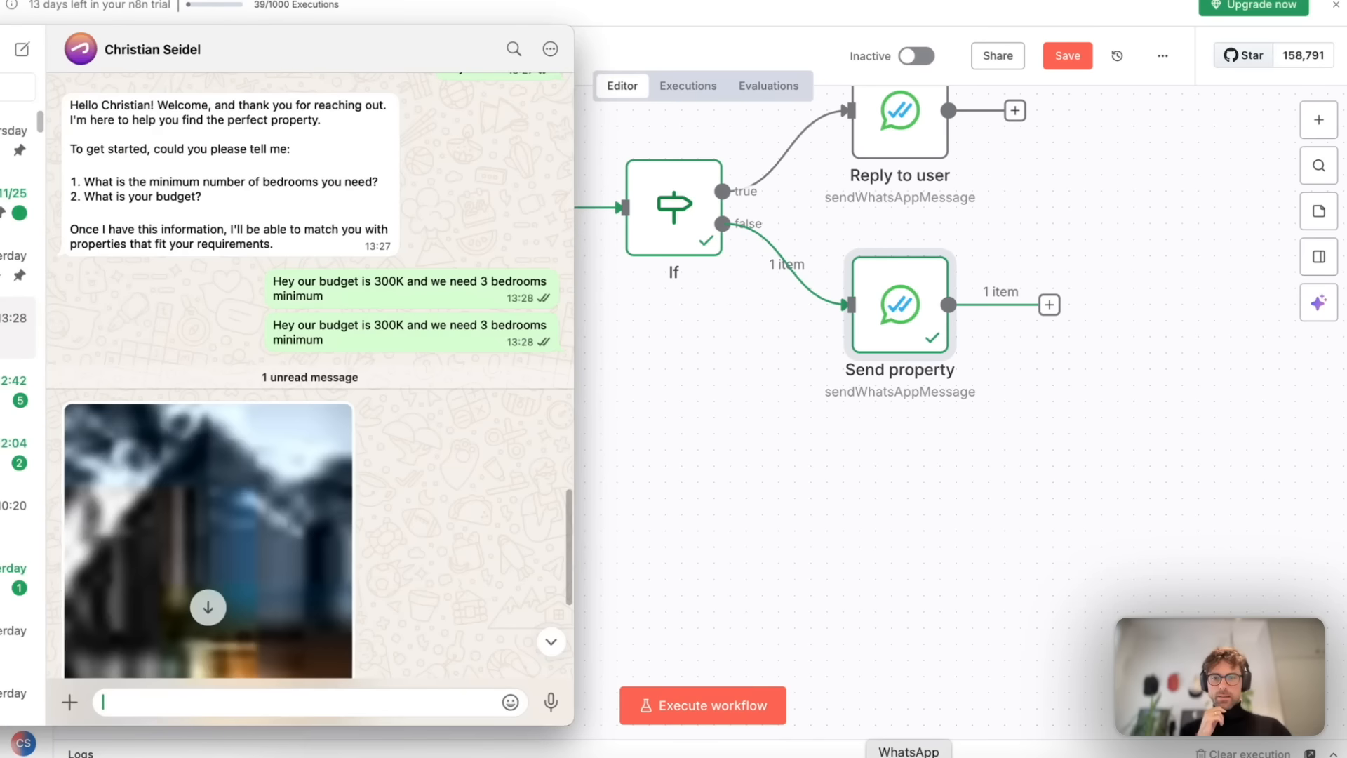
scroll(406, 474, down, 3)
scroll(405, 435, down, 5)
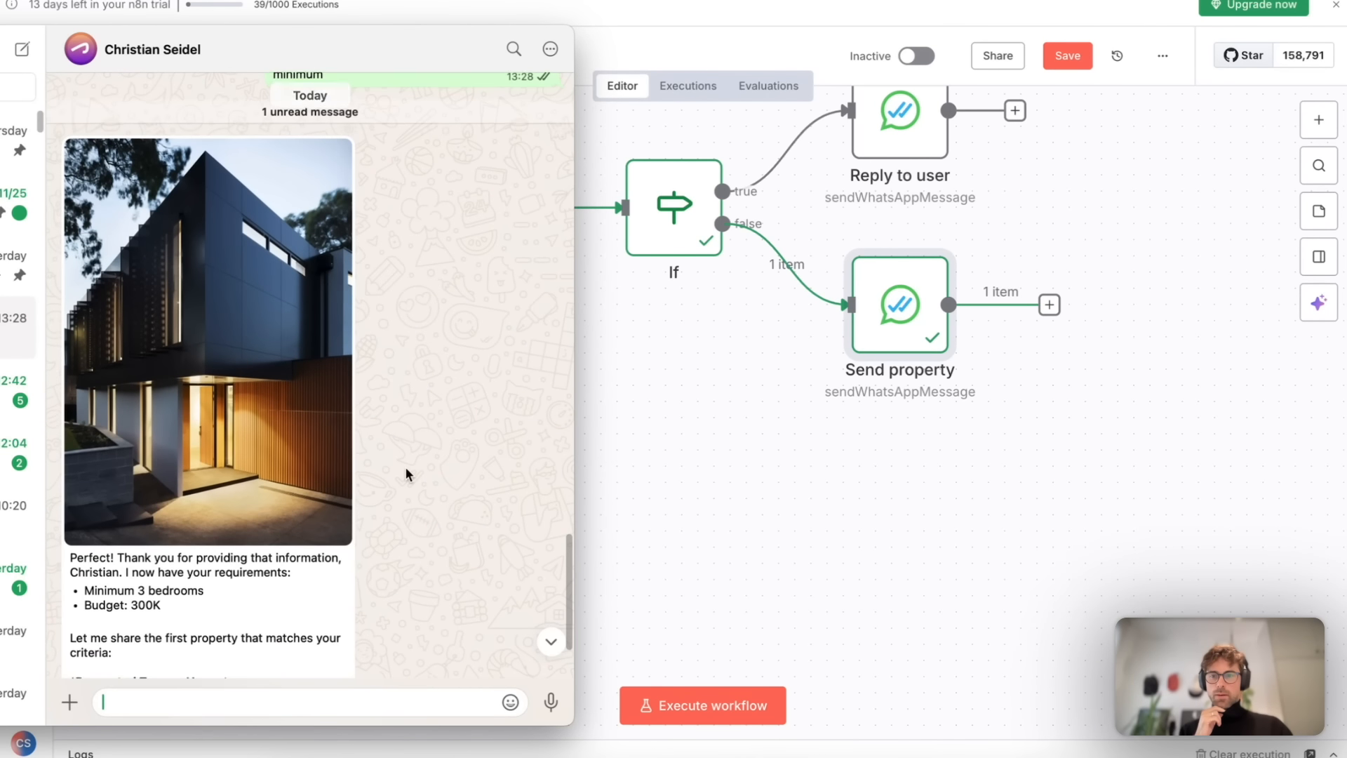
scroll(406, 385, up, 4)
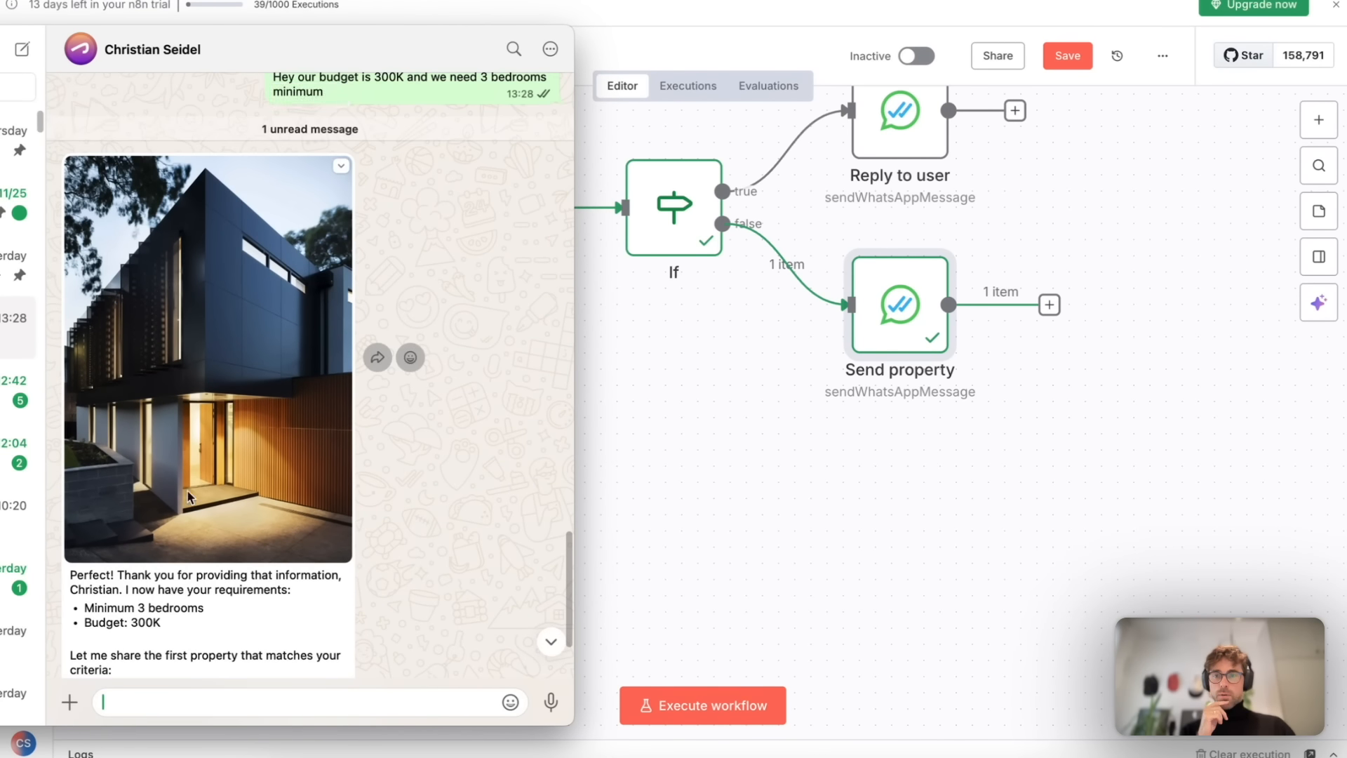
scroll(208, 525, down, 3)
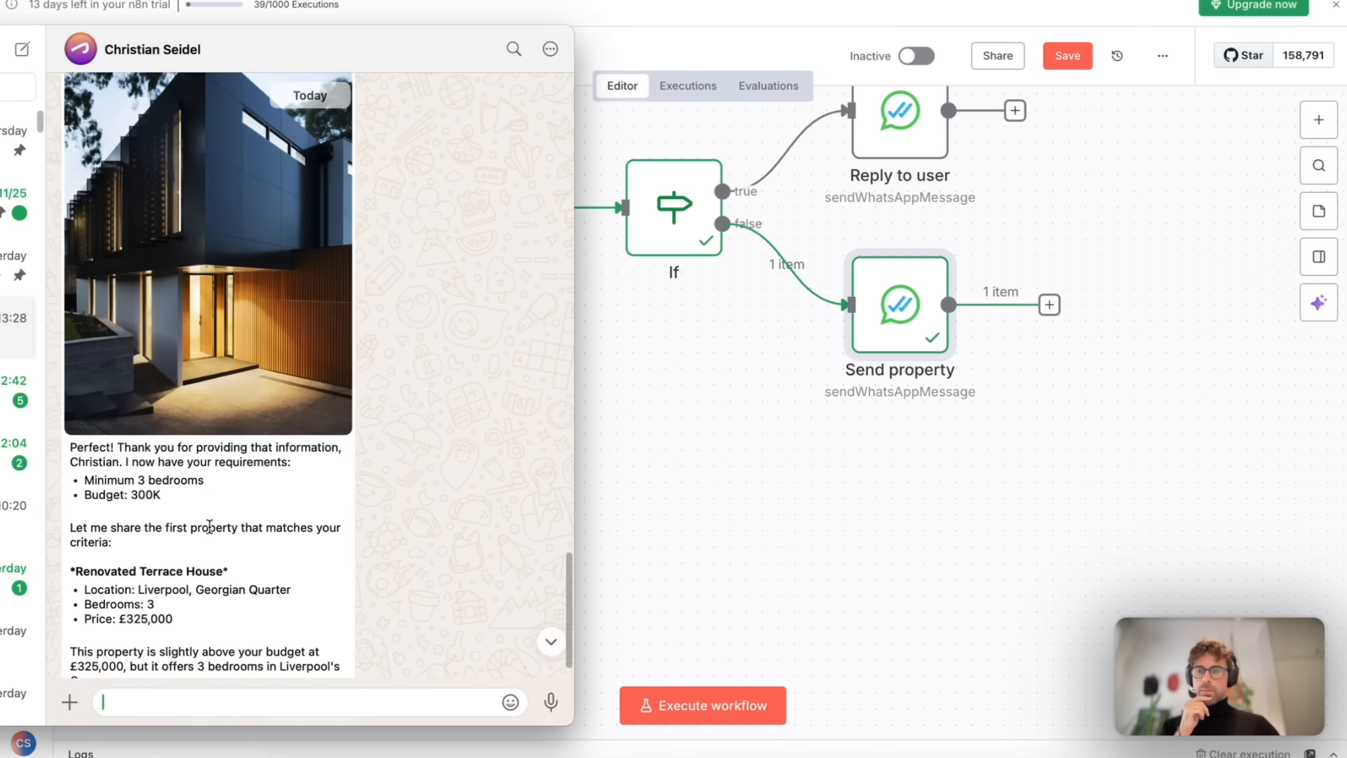
drag(71, 400, 174, 576)
click(174, 575)
drag(70, 527, 105, 659)
click(205, 551)
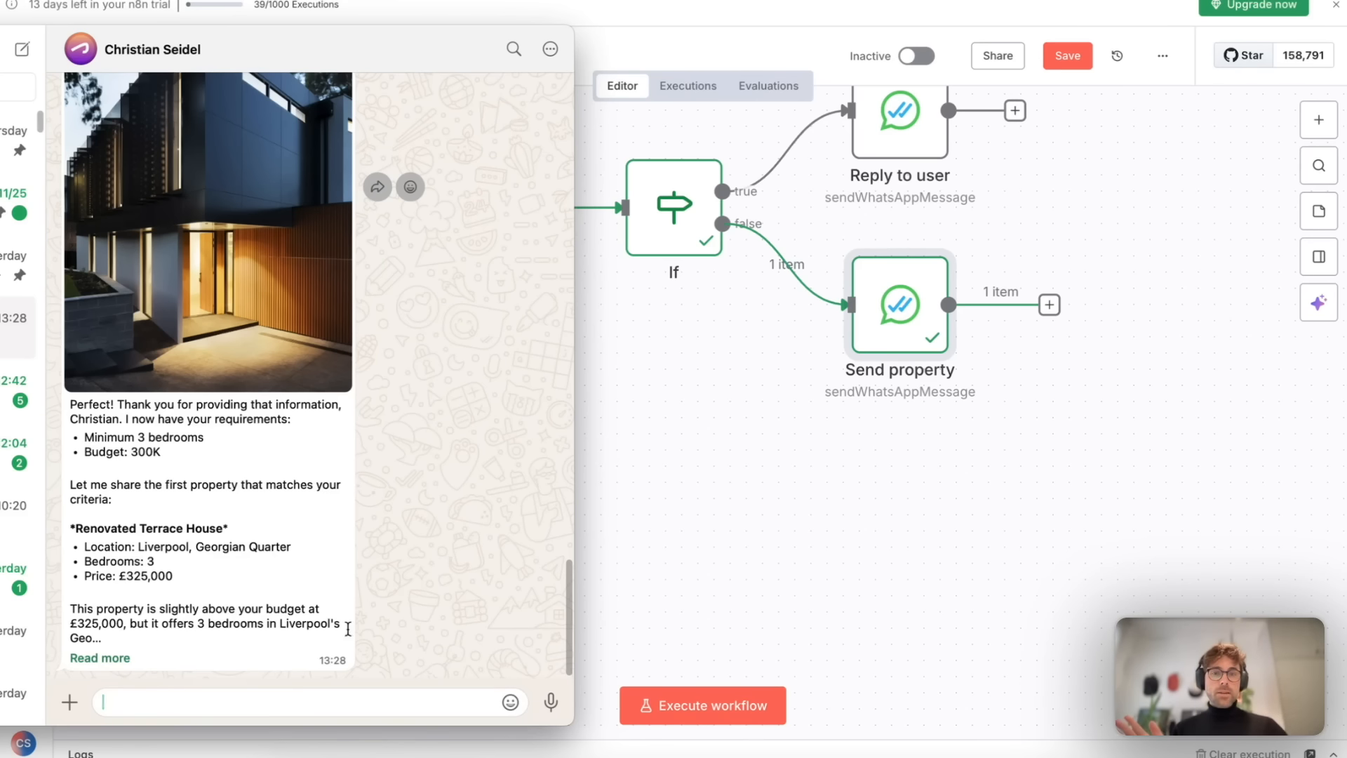
click(691, 519)
key(1)
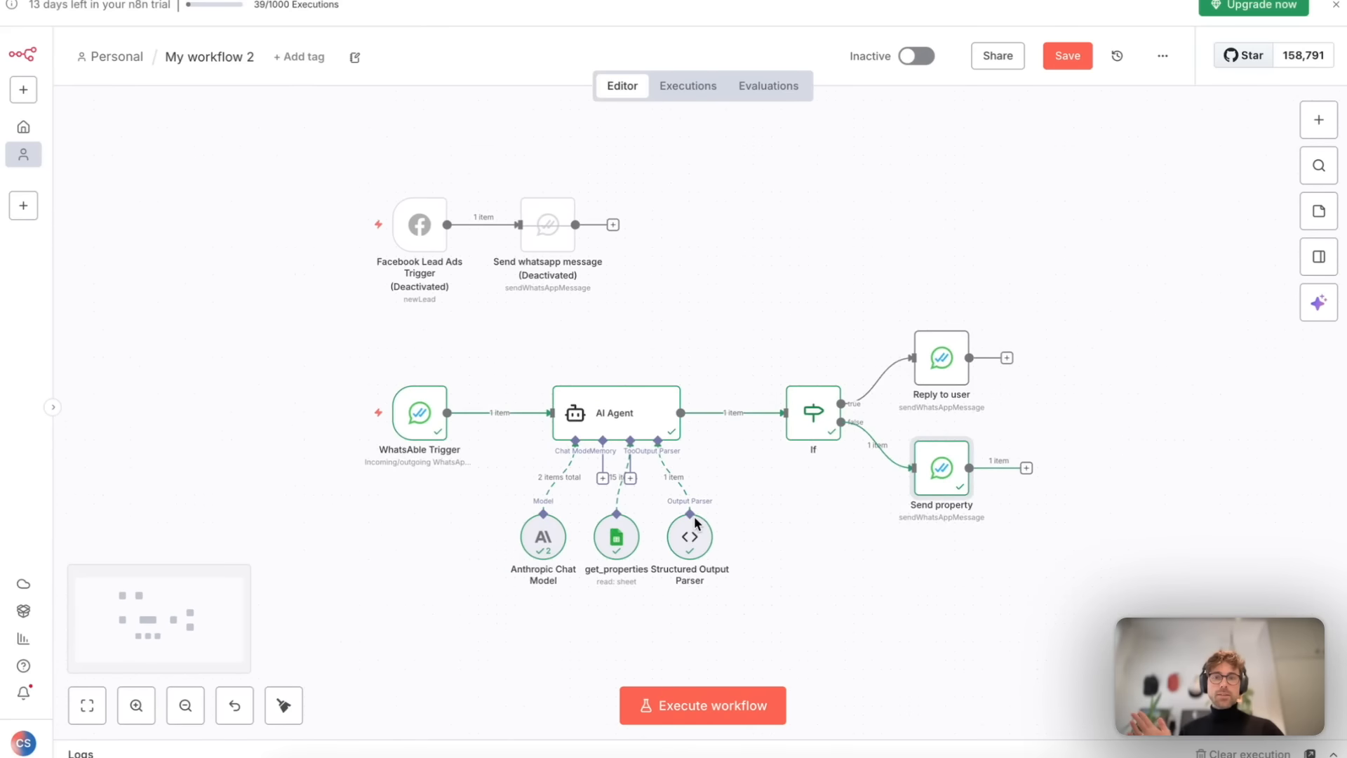